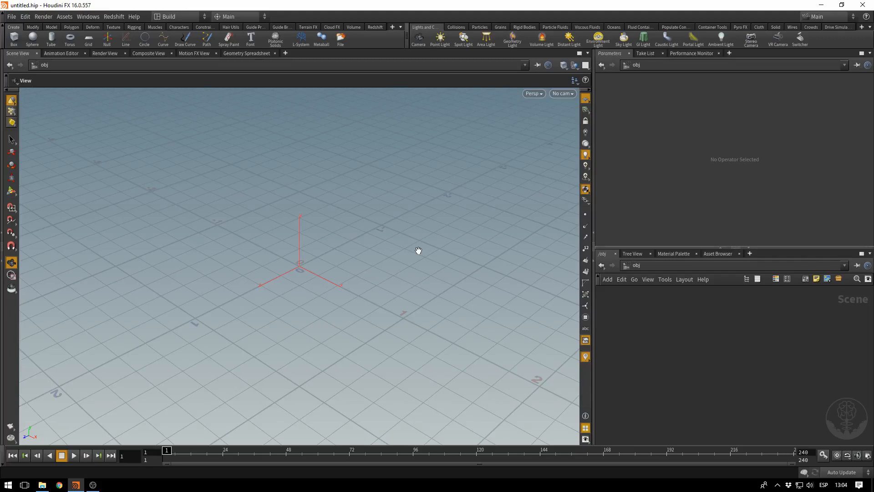
Create a sphere object in the scene at about (-0.48, 0.58, 0) and reposition its node in the network.
{"action": "left_click", "coordinate": [36, 41]}
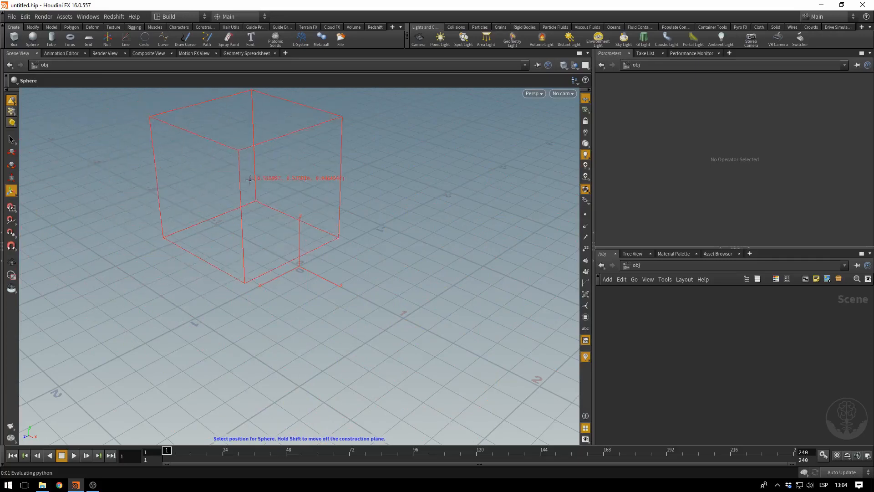
{"action": "left_click", "coordinate": [254, 164]}
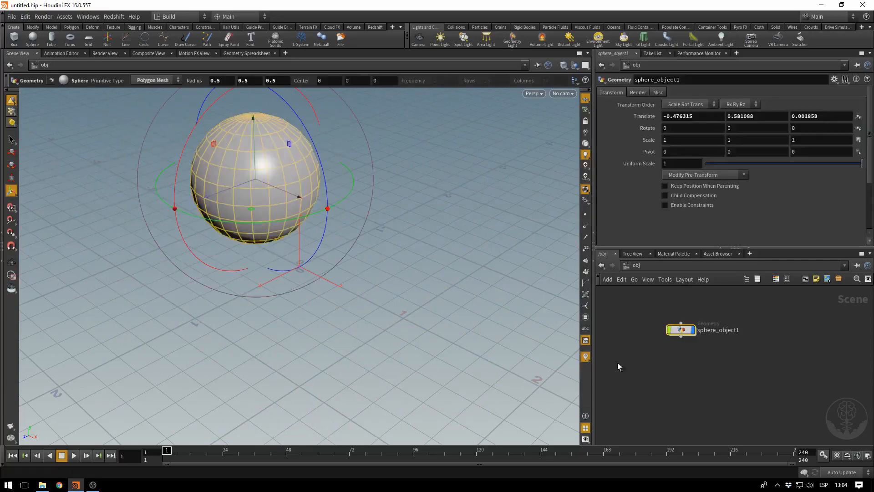
{"action": "mouse_move", "coordinate": [682, 333]}
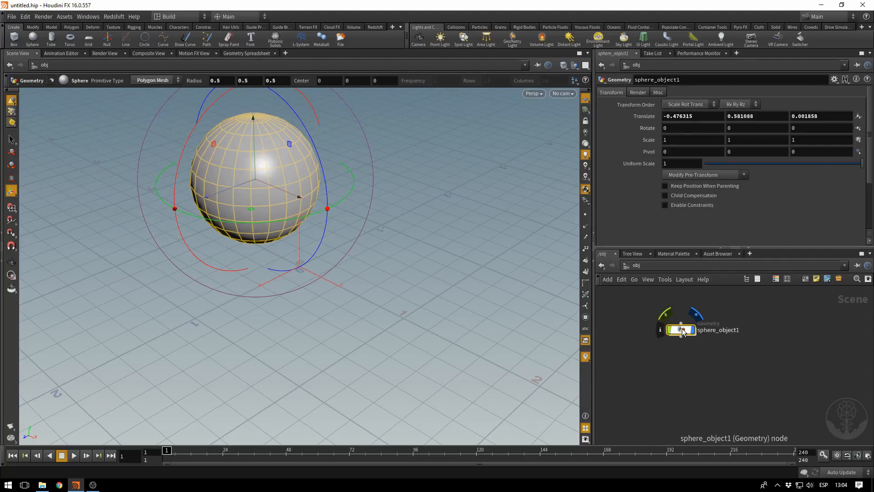
{"action": "left_click_drag", "start_coordinate": [683, 332], "coordinate": [662, 319]}
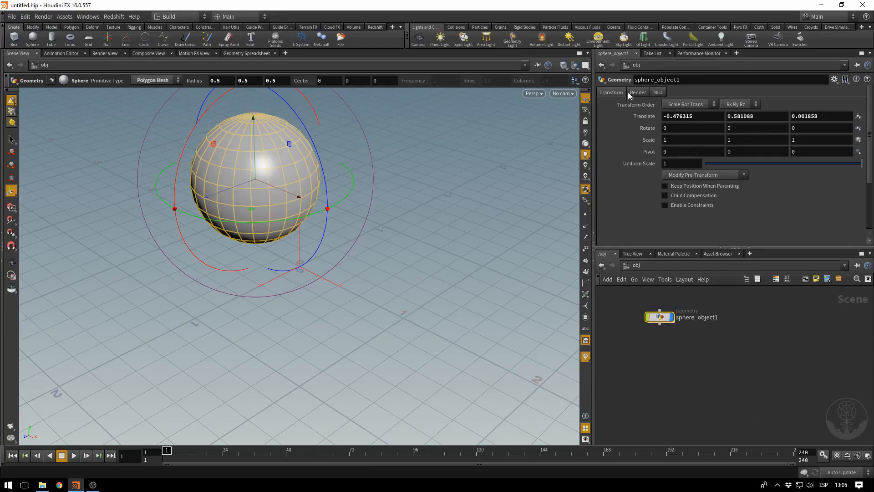
Add an unconnected Geometry node below sphere_object1 at the object level.
{"action": "left_click", "coordinate": [659, 373]}
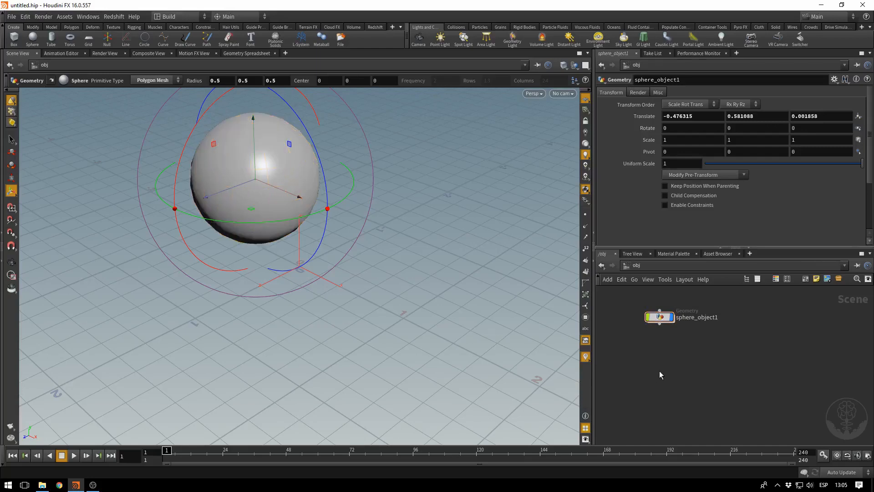
{"action": "key", "text": "Tab"}
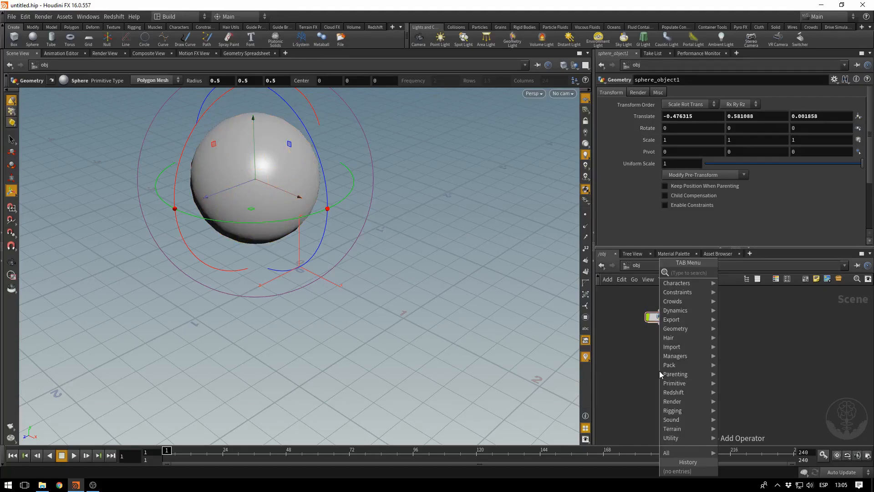
{"action": "type", "text": "geo"}
{"action": "key", "text": "Return"}
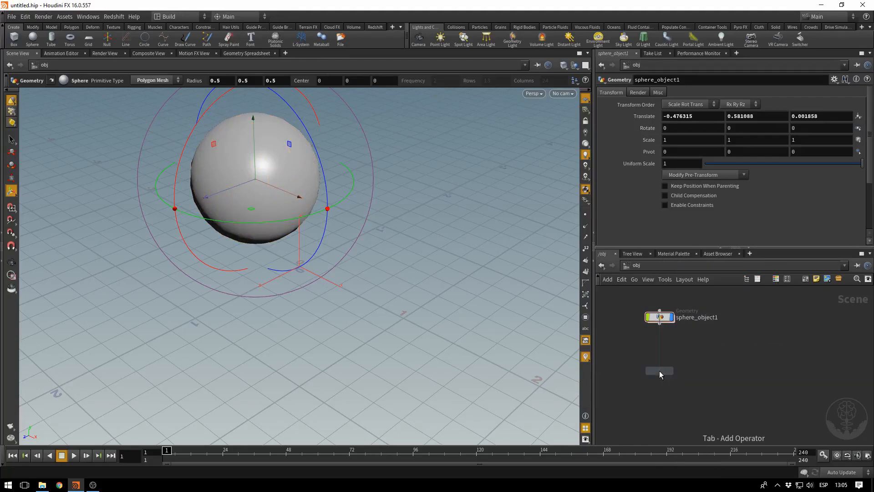
{"action": "left_click", "coordinate": [660, 371]}
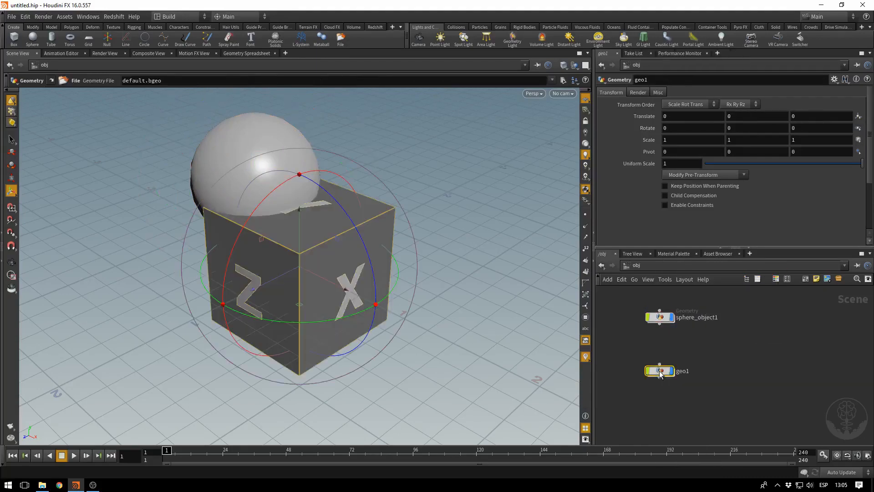
Rename the new geo1 node as Sphere.
{"action": "double_click", "coordinate": [684, 374]}
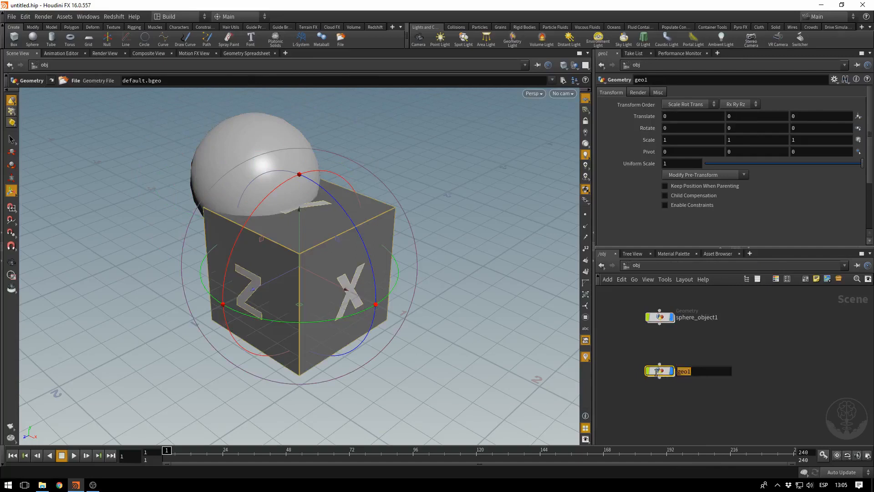
{"action": "double_click", "coordinate": [683, 375]}
{"action": "left_click", "coordinate": [664, 397]}
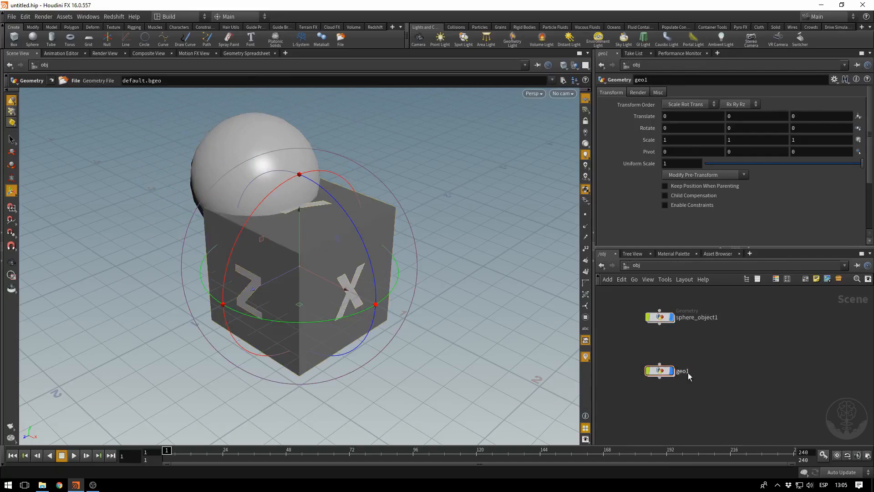
{"action": "left_click", "coordinate": [688, 373]}
{"action": "double_click", "coordinate": [688, 372]}
{"action": "type", "text": "Sp_"}
{"action": "type", "text": "he"}
{"action": "key", "text": "BackSpace"}
{"action": "key", "text": "BackSpace"}
{"action": "key", "text": "BackSpace"}
{"action": "type", "text": "here"}
{"action": "key", "text": "Return"}
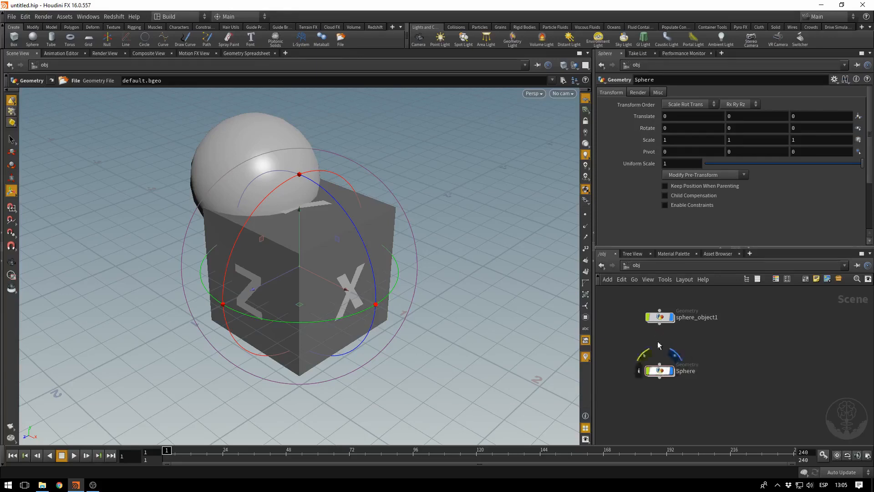
Go inside sphere_object1 to reach its sphere1 node.
{"action": "double_click", "coordinate": [660, 317]}
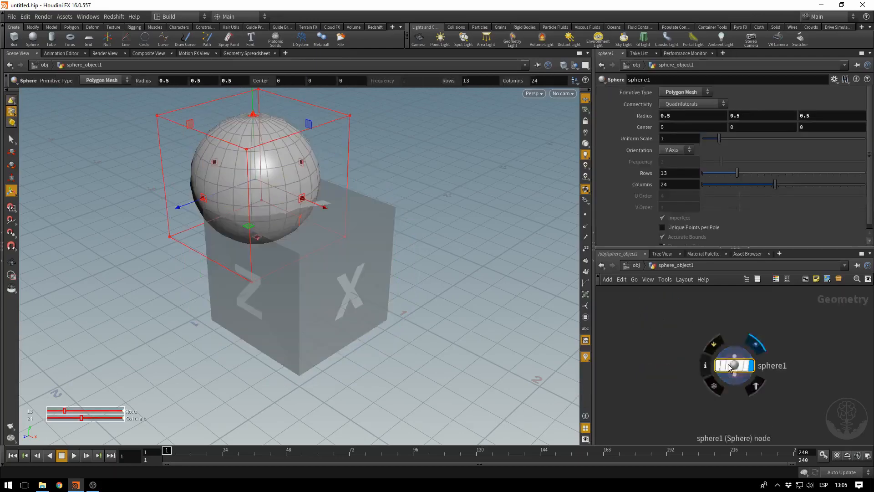
{"action": "mouse_move", "coordinate": [683, 335]}
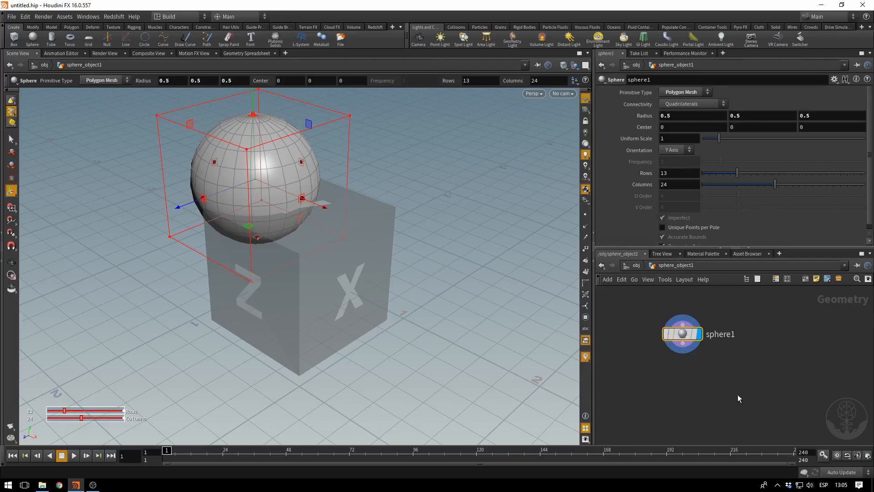
Add a second Sphere node beside sphere1 and delete it again.
{"action": "left_click", "coordinate": [744, 384]}
{"action": "key", "text": "Tab"}
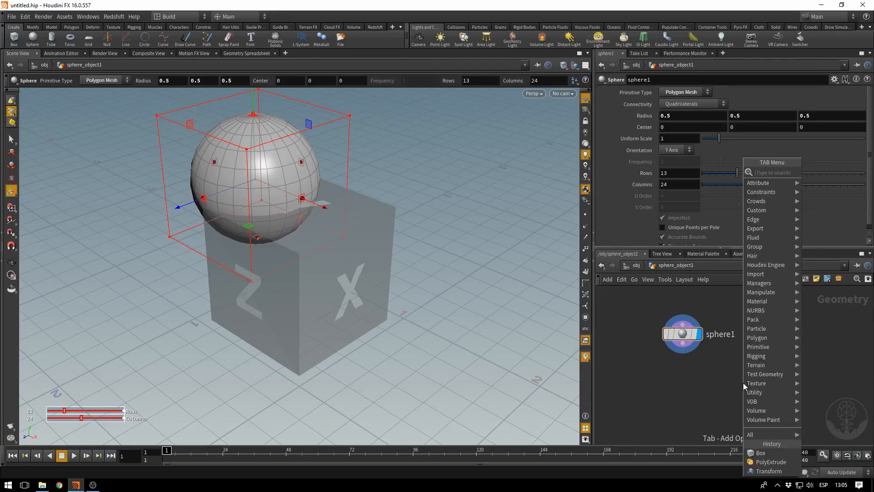
{"action": "type", "text": "p"}
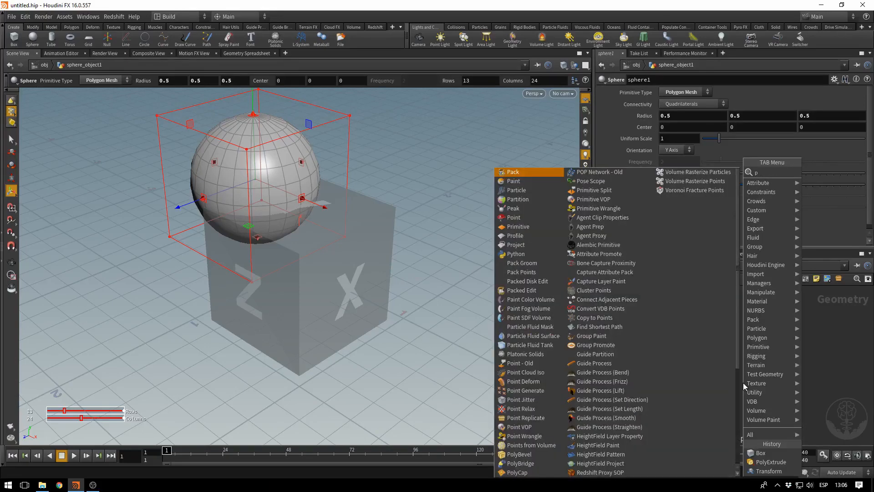
{"action": "key", "text": "BackSpace"}
{"action": "type", "text": "spl"}
{"action": "key", "text": "Return"}
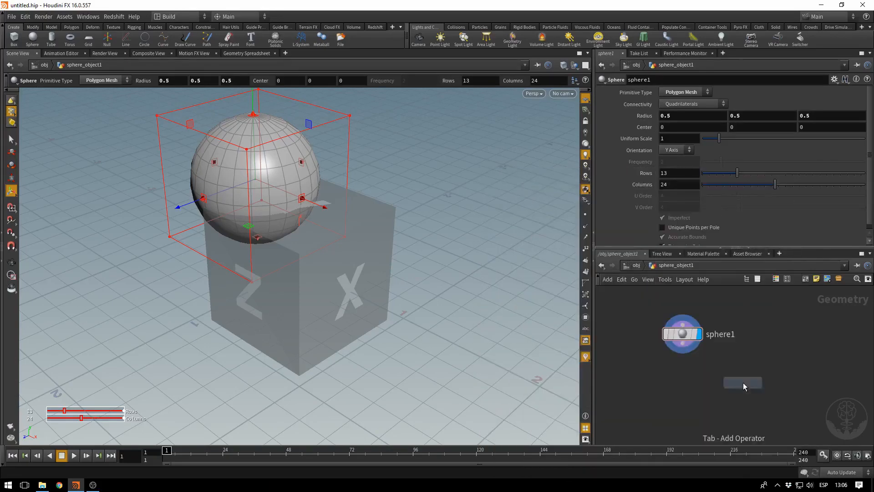
{"action": "left_click", "coordinate": [743, 383]}
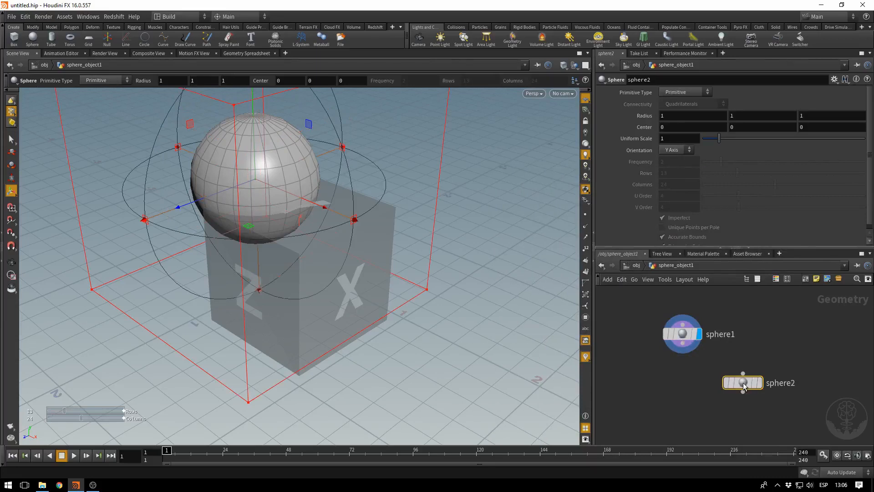
{"action": "mouse_move", "coordinate": [743, 384]}
{"action": "key", "text": "Delete"}
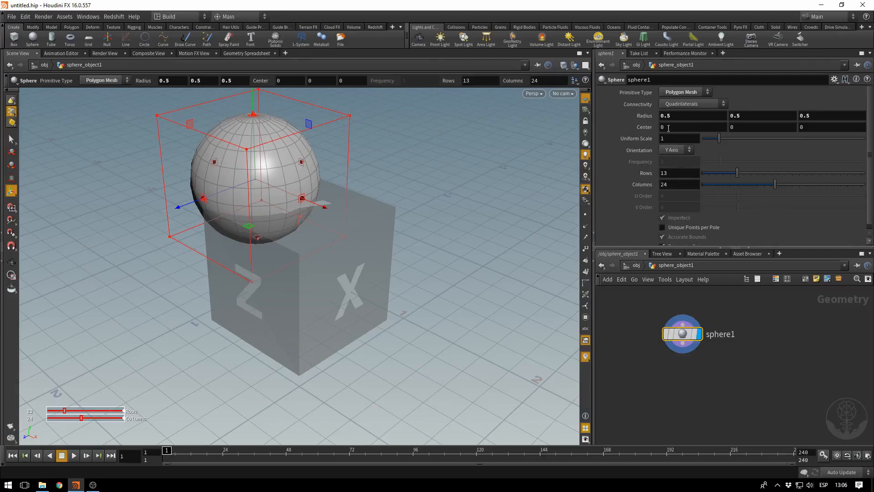
Try a radius of 0.6 on sphere1, reset it to the default 1 on all axes, and set the primitive type to Polygon.
{"action": "mouse_move", "coordinate": [644, 115]}
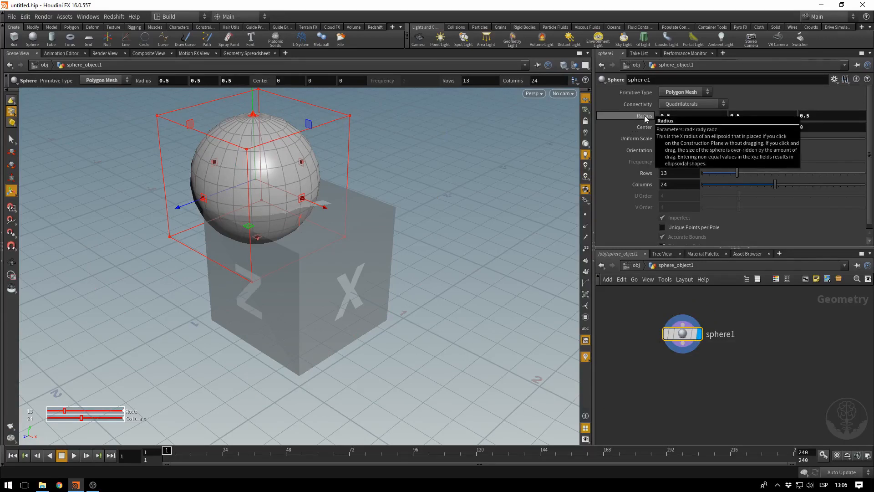
{"action": "mouse_move", "coordinate": [644, 116]}
{"action": "middle_mouse_down"}
{"action": "mouse_move", "coordinate": [705, 120]}
{"action": "mouse_move", "coordinate": [631, 113]}
{"action": "mouse_move", "coordinate": [679, 116]}
{"action": "mouse_move", "coordinate": [638, 114]}
{"action": "mouse_move", "coordinate": [640, 147]}
{"action": "mouse_move", "coordinate": [643, 136]}
{"action": "mouse_move", "coordinate": [671, 137]}
{"action": "mouse_move", "coordinate": [643, 137]}
{"action": "mouse_move", "coordinate": [643, 105]}
{"action": "mouse_move", "coordinate": [641, 148]}
{"action": "mouse_move", "coordinate": [661, 152]}
{"action": "mouse_move", "coordinate": [643, 147]}
{"action": "mouse_move", "coordinate": [642, 100]}
{"action": "mouse_move", "coordinate": [657, 86]}
{"action": "mouse_move", "coordinate": [643, 85]}
{"action": "mouse_move", "coordinate": [638, 114]}
{"action": "mouse_move", "coordinate": [683, 115]}
{"action": "mouse_move", "coordinate": [646, 115]}
{"action": "middle_mouse_up"}
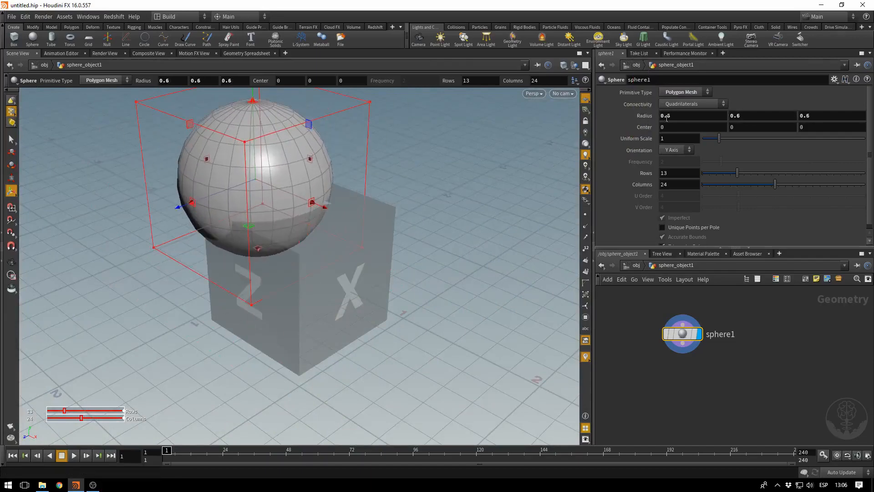
{"action": "middle_click", "coordinate": [627, 113], "text": "ctrl"}
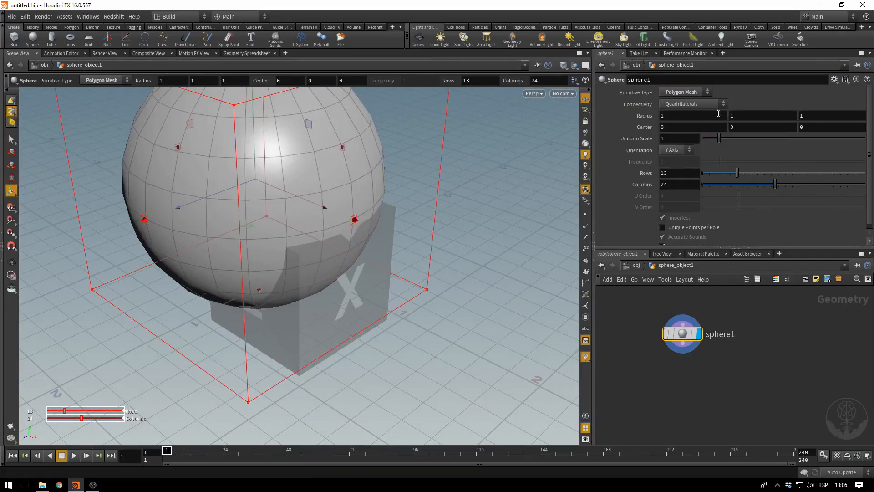
{"action": "left_click", "coordinate": [683, 92]}
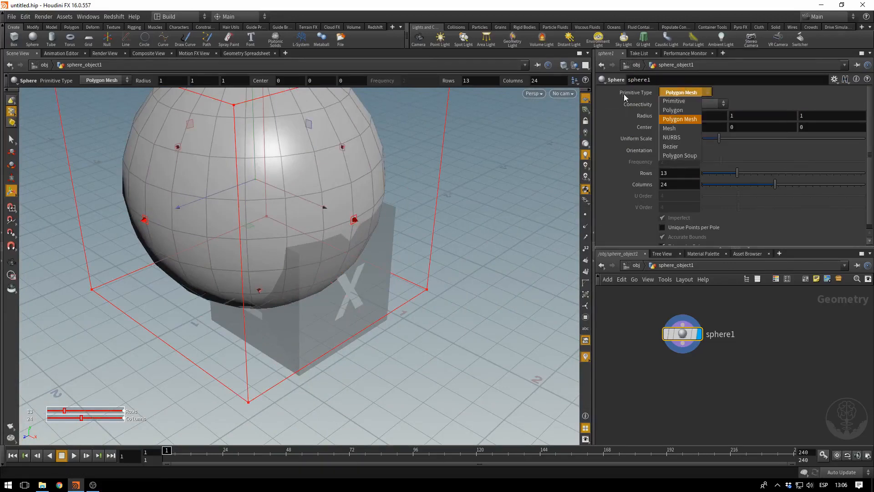
{"action": "left_click", "coordinate": [682, 111]}
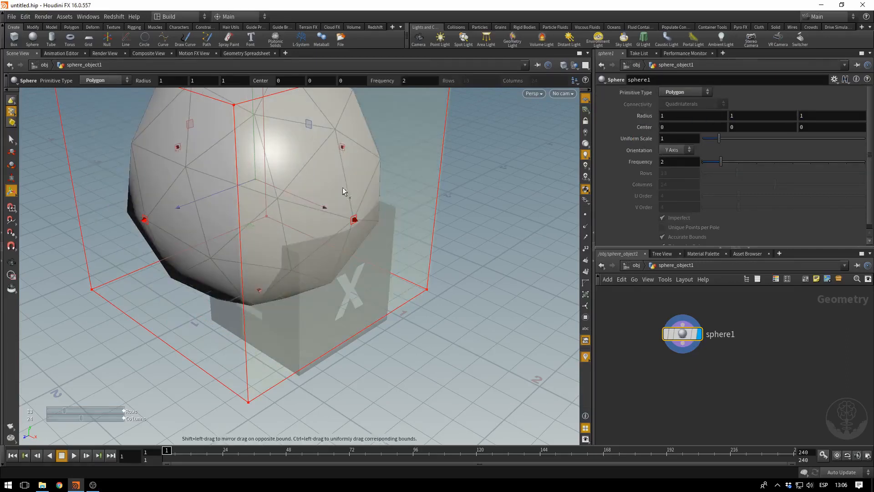
Return to the object level and set the translation of sphere_object1 to 0, 0, 0.
{"action": "middle_click_drag", "start_coordinate": [758, 349], "coordinate": [755, 359]}
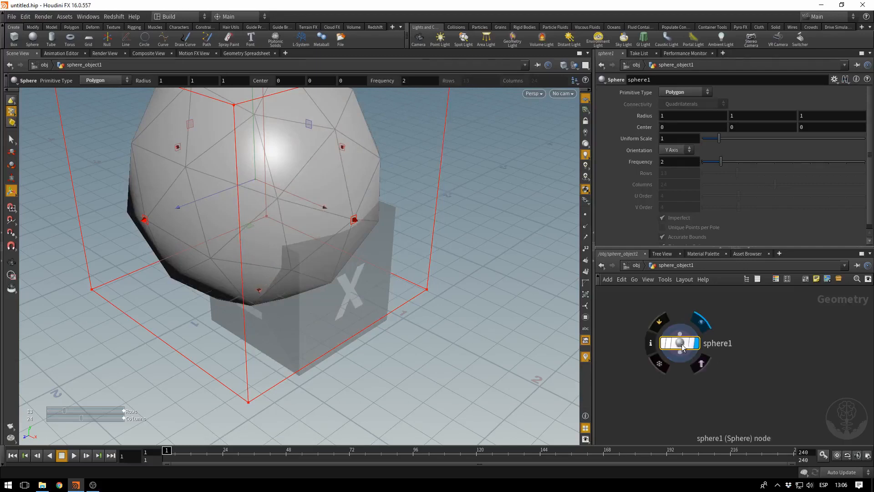
{"action": "left_click", "coordinate": [636, 265]}
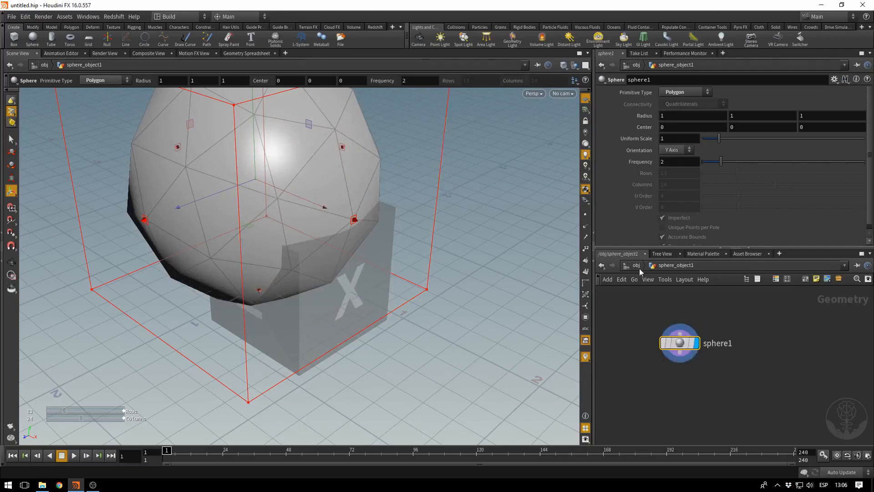
{"action": "left_click", "coordinate": [668, 319]}
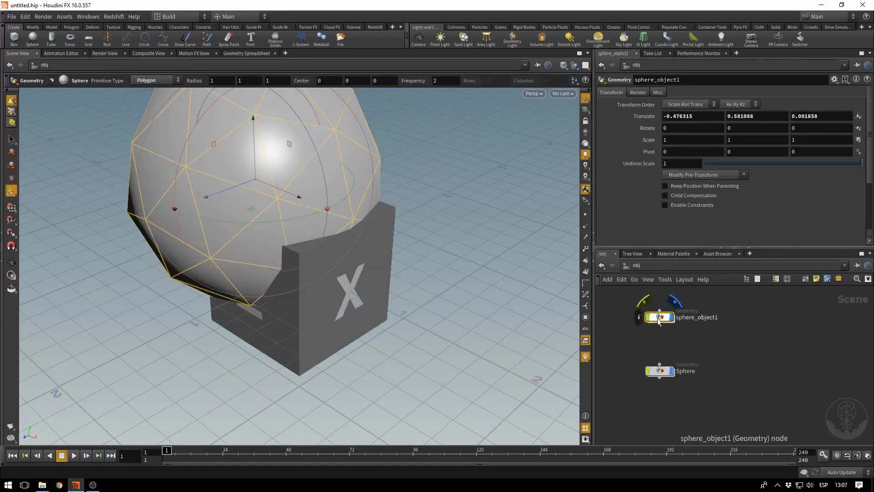
{"action": "double_click", "coordinate": [700, 120]}
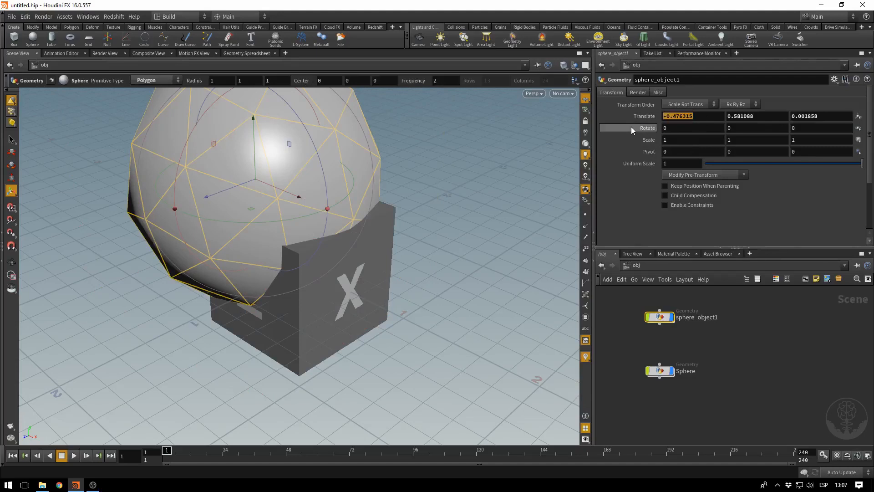
{"action": "type", "text": "0"}
{"action": "key", "text": "Tab"}
{"action": "type", "text": "0"}
{"action": "key", "text": "Tab"}
{"action": "type", "text": "0"}
{"action": "key", "text": "Return"}
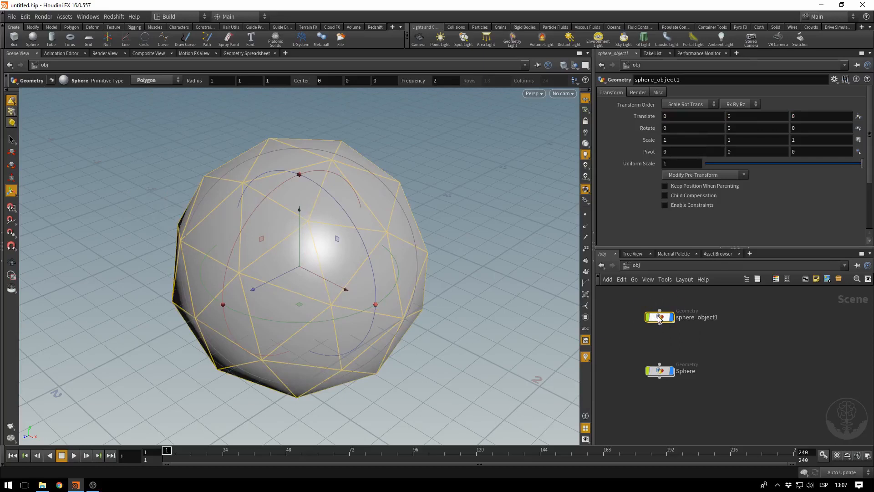
Go back inside sphere_object1, try the Move and Scale tools, and activate the Select tool in primitive selection mode.
{"action": "mouse_move", "coordinate": [659, 318]}
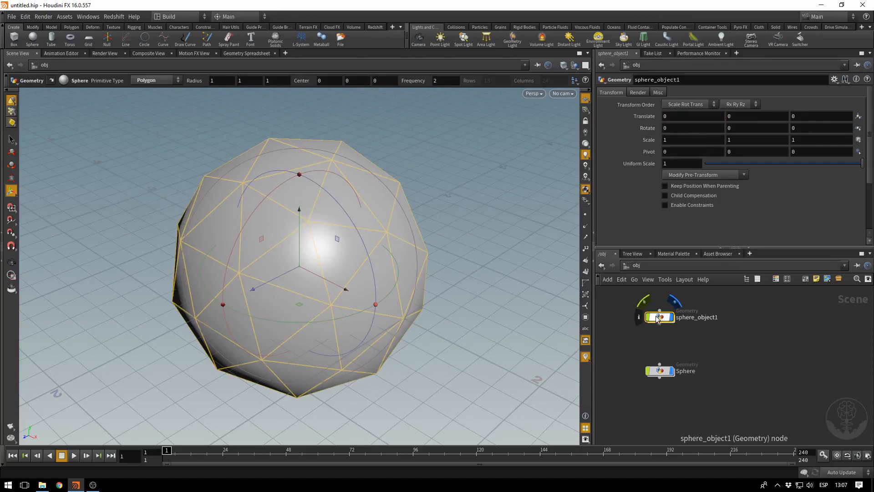
{"action": "double_click", "coordinate": [660, 318]}
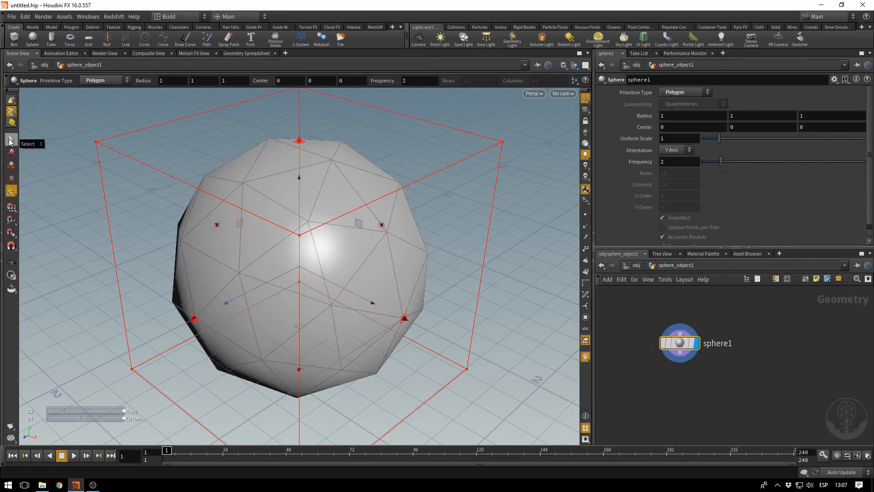
{"action": "left_click", "coordinate": [9, 141]}
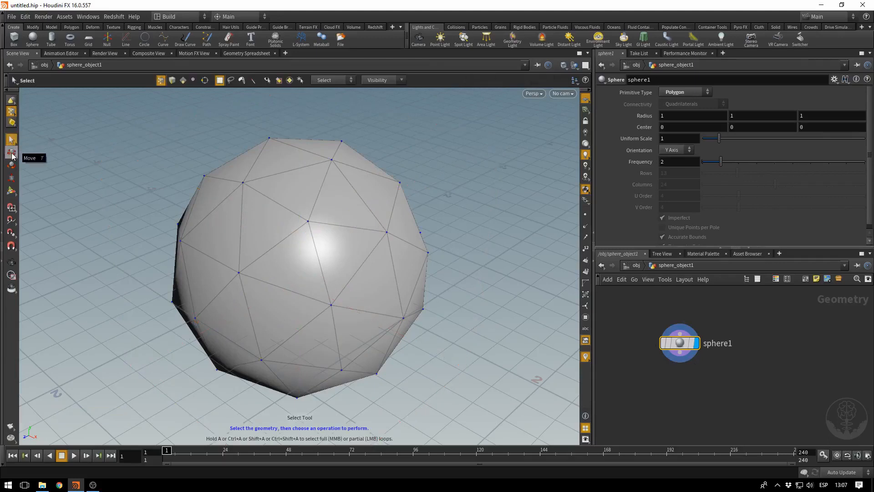
{"action": "left_click", "coordinate": [13, 155]}
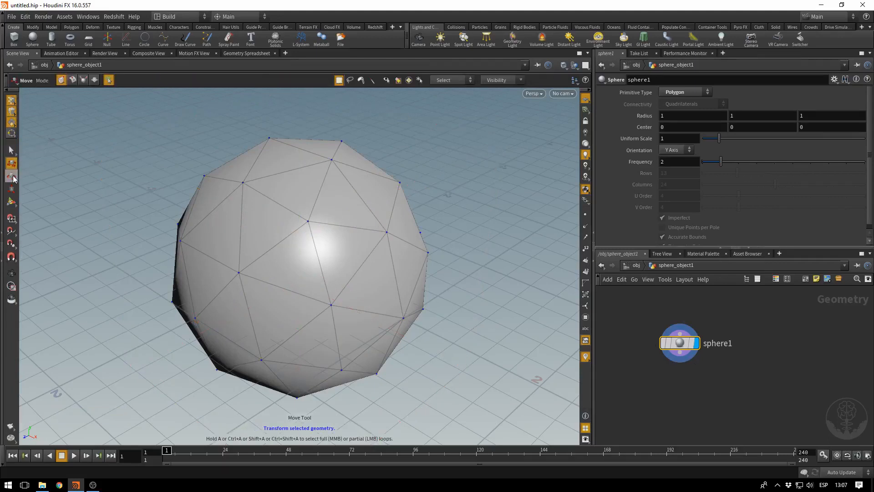
{"action": "left_click", "coordinate": [11, 189]}
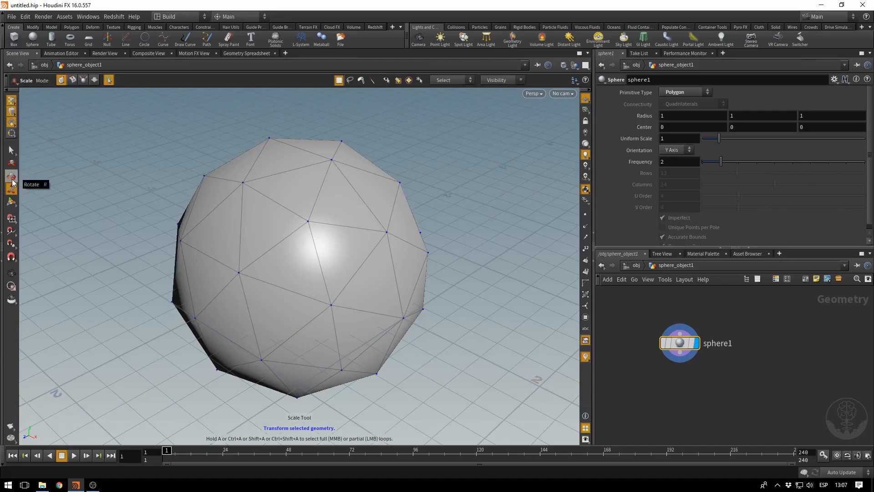
{"action": "left_click", "coordinate": [11, 150]}
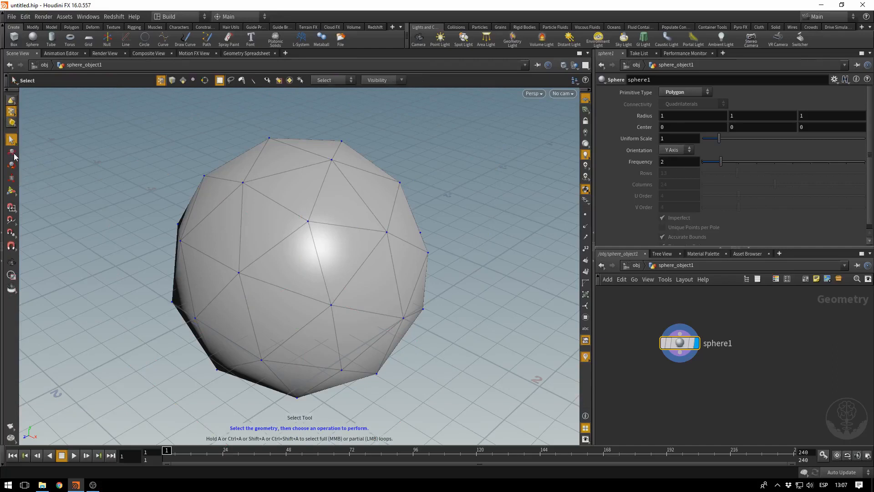
{"action": "left_click", "coordinate": [182, 81]}
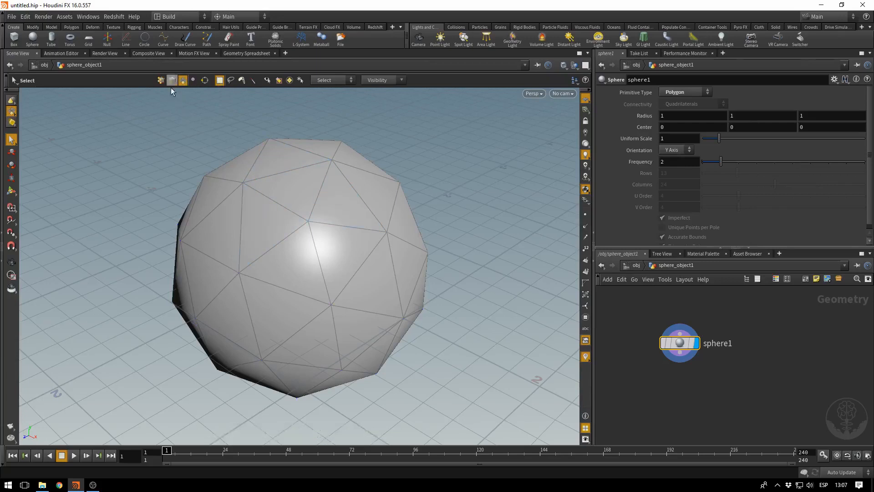
Select the faces on the upper part of the sphere, switch to point selection mode, and select the upper points.
{"action": "left_click_drag", "start_coordinate": [164, 114], "coordinate": [401, 228]}
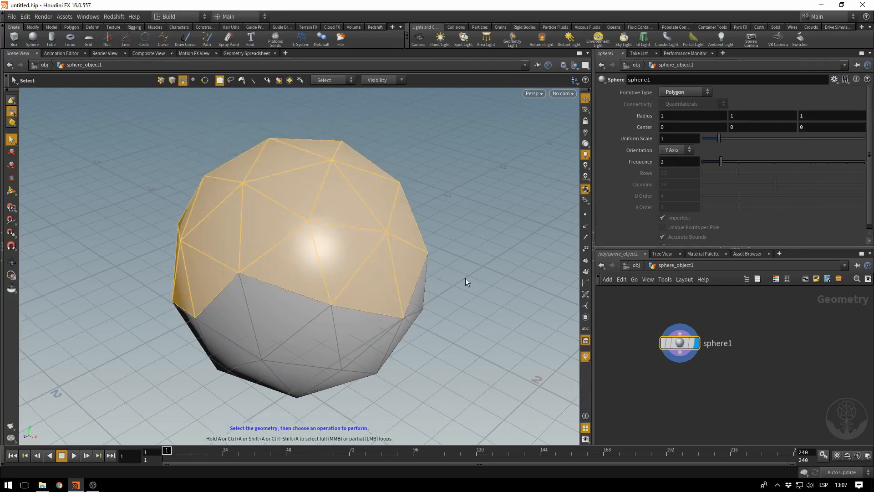
{"action": "left_click", "coordinate": [160, 80]}
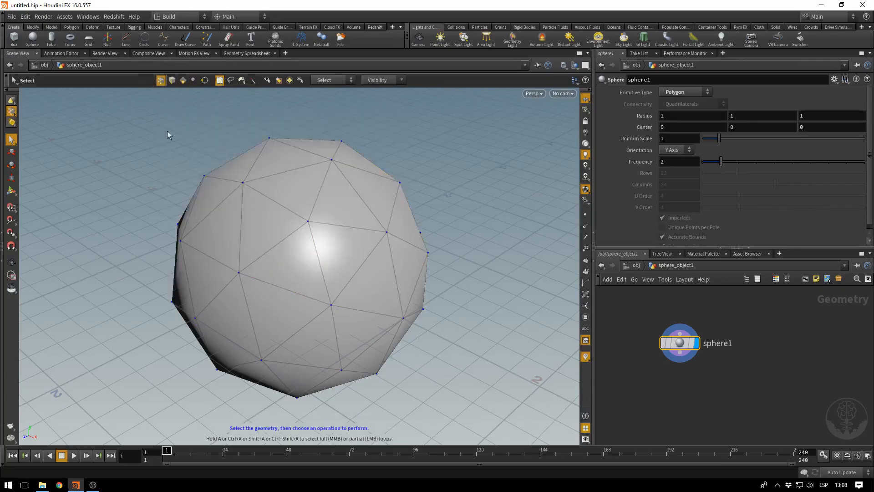
{"action": "left_click_drag", "start_coordinate": [191, 123], "coordinate": [422, 236]}
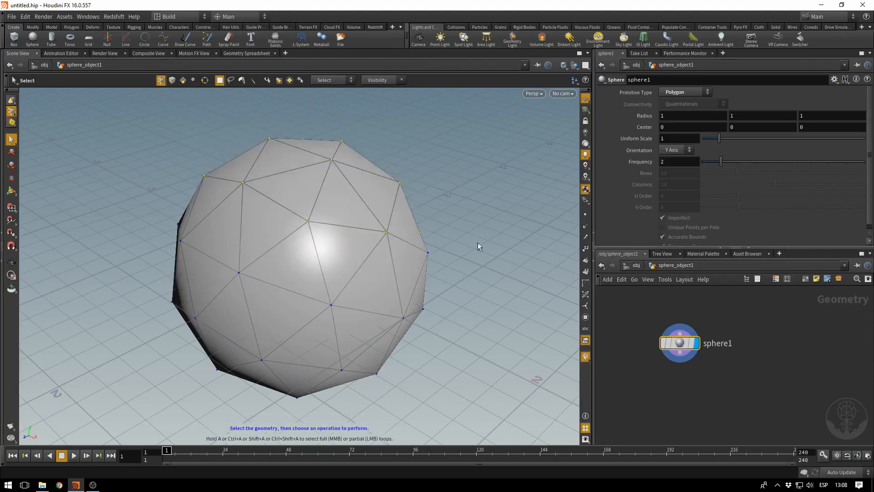
Try the Wireframe display mode in the viewport and return to Smooth Wire Shaded.
{"action": "left_click", "coordinate": [563, 66]}
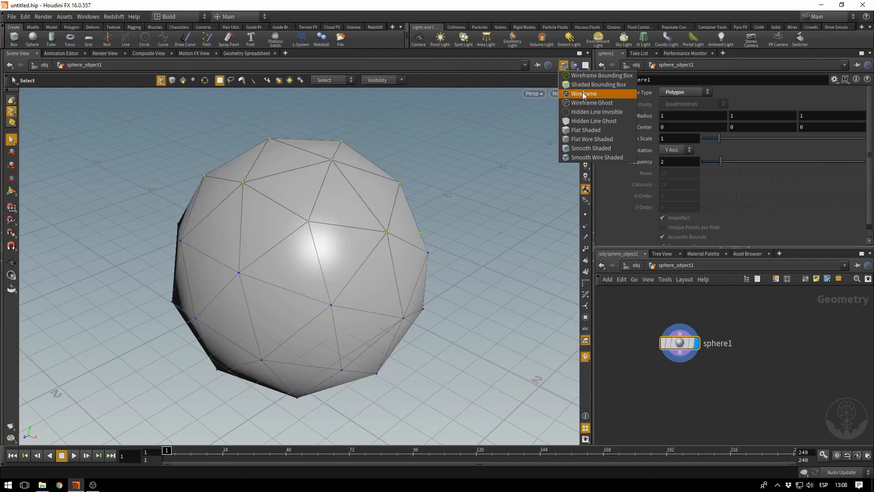
{"action": "left_click", "coordinate": [585, 93]}
{"action": "left_click", "coordinate": [563, 66]}
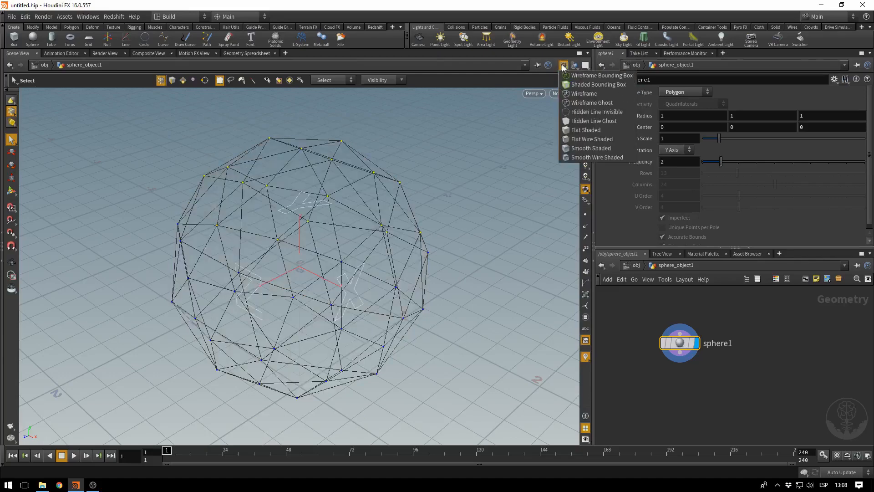
{"action": "left_click", "coordinate": [582, 157]}
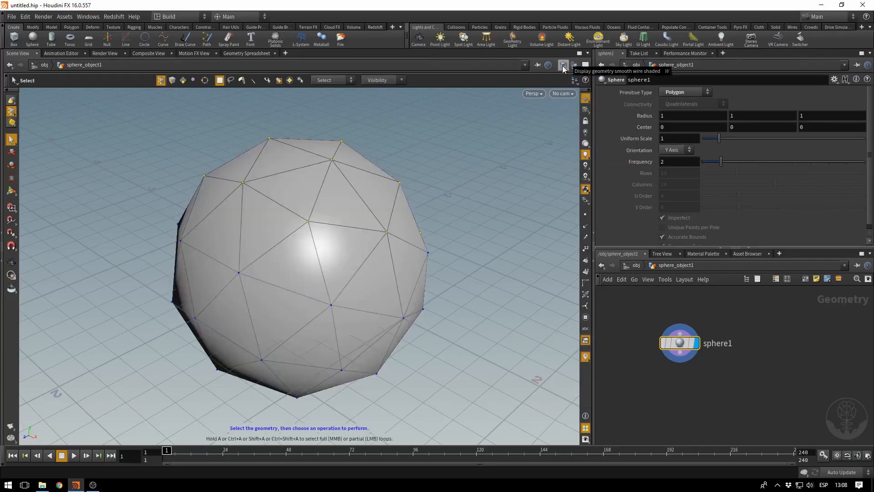
Look through the viewport's Set View choices and its camera options without changing either.
{"action": "left_click", "coordinate": [532, 96]}
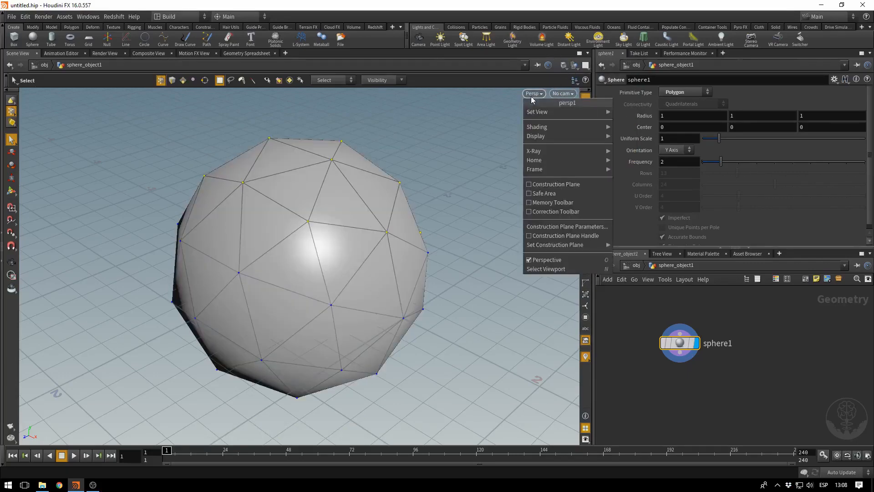
{"action": "mouse_move", "coordinate": [532, 113]}
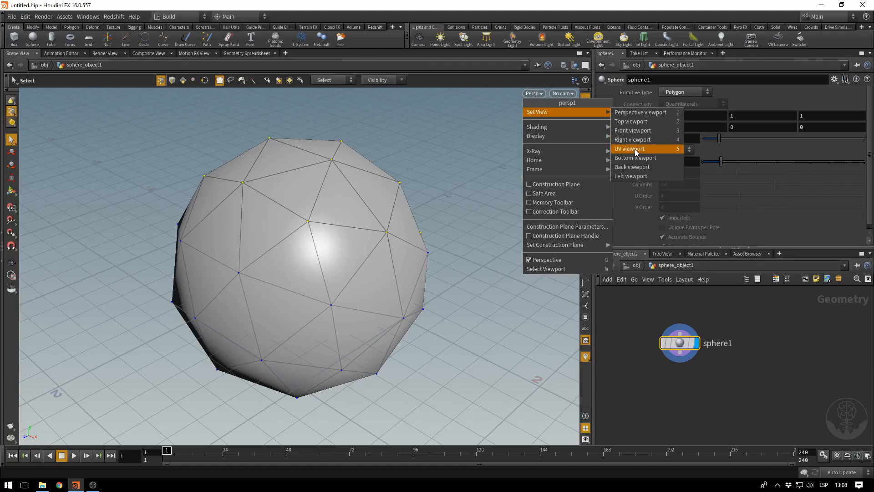
{"action": "left_click", "coordinate": [565, 94]}
{"action": "left_click", "coordinate": [567, 95]}
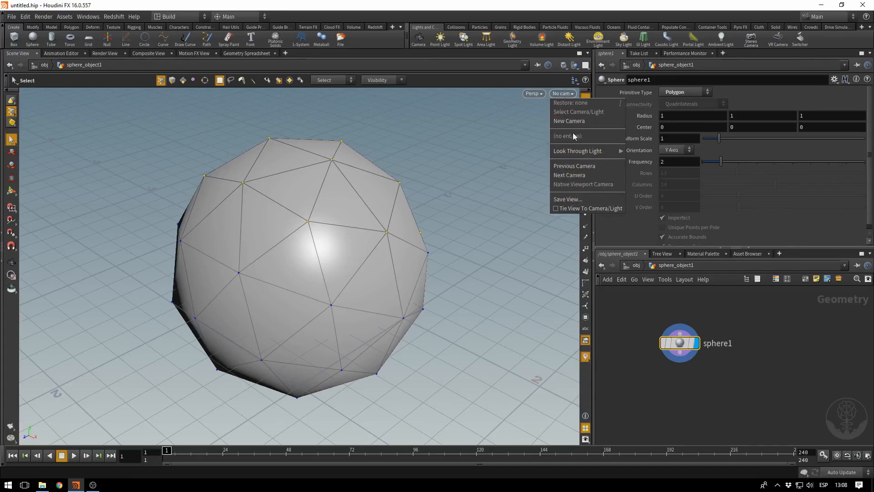
{"action": "mouse_move", "coordinate": [567, 151]}
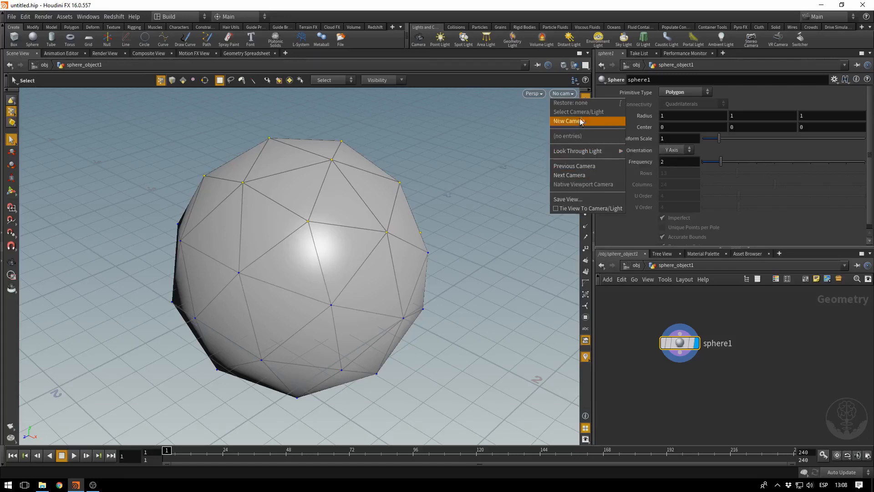
Switch the viewport layout to Four Views and return to Single View.
{"action": "left_click", "coordinate": [586, 67]}
{"action": "left_click", "coordinate": [585, 66]}
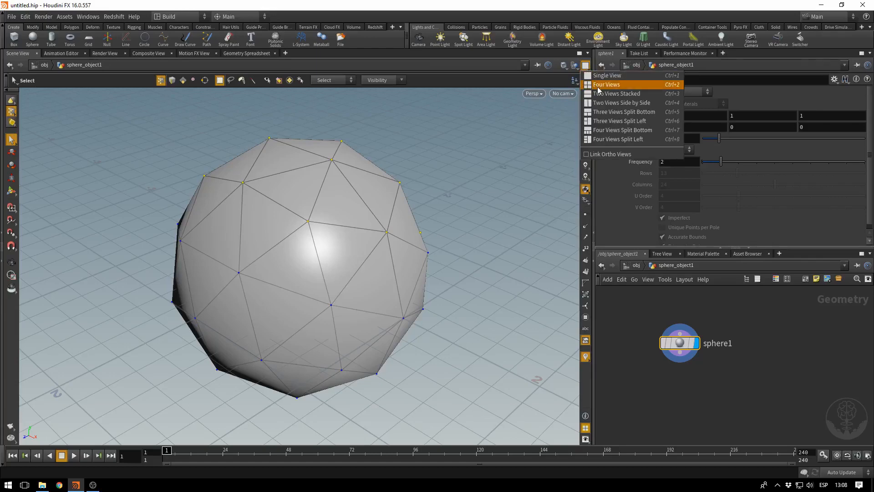
{"action": "left_click", "coordinate": [596, 86]}
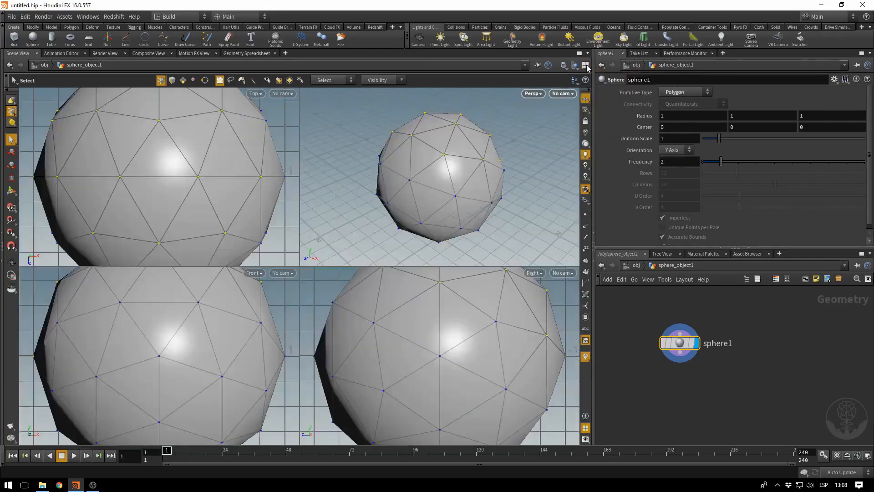
{"action": "left_click", "coordinate": [586, 67]}
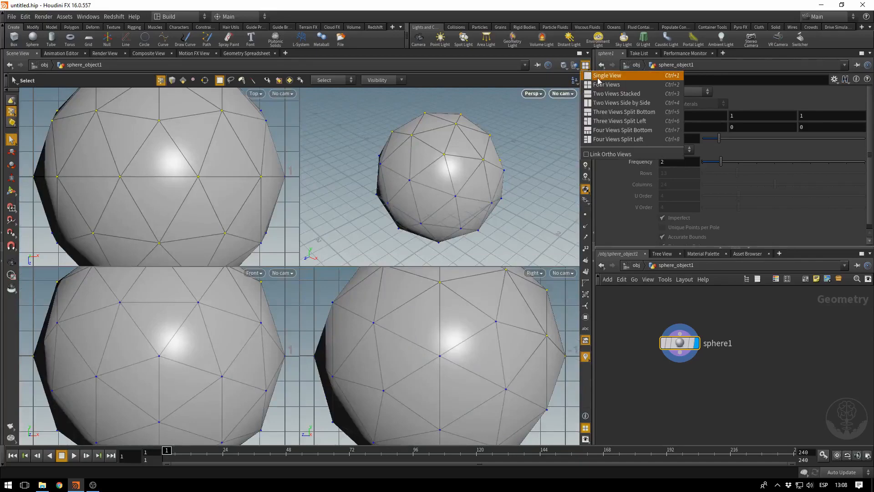
{"action": "left_click", "coordinate": [598, 76]}
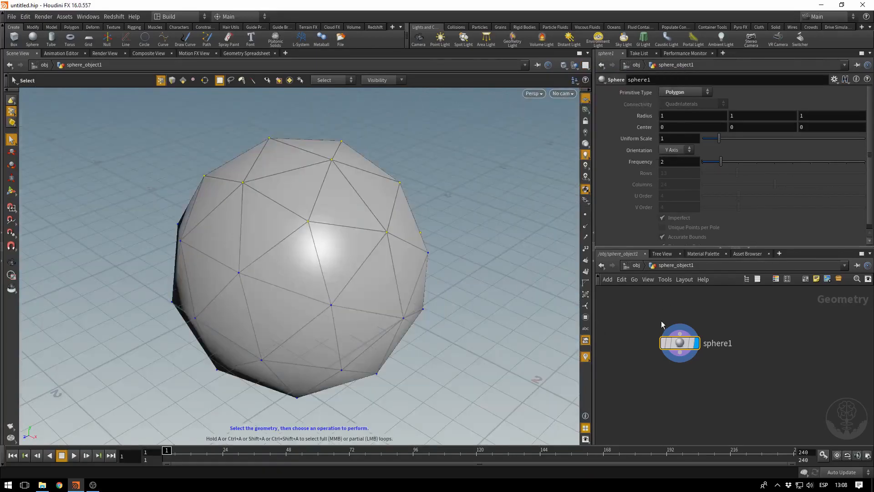
Move the sphere1 node slightly up and to the left in the network, and inspect its node information.
{"action": "left_click_drag", "start_coordinate": [681, 345], "coordinate": [672, 329]}
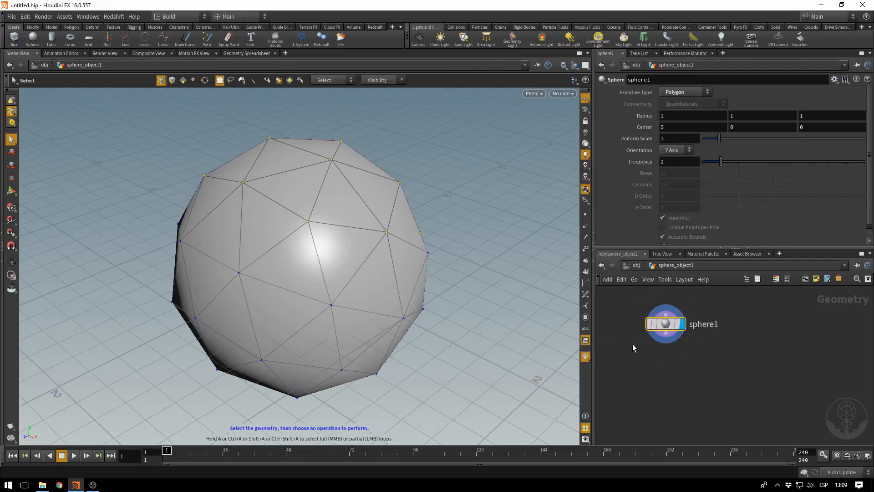
{"action": "mouse_move", "coordinate": [666, 324]}
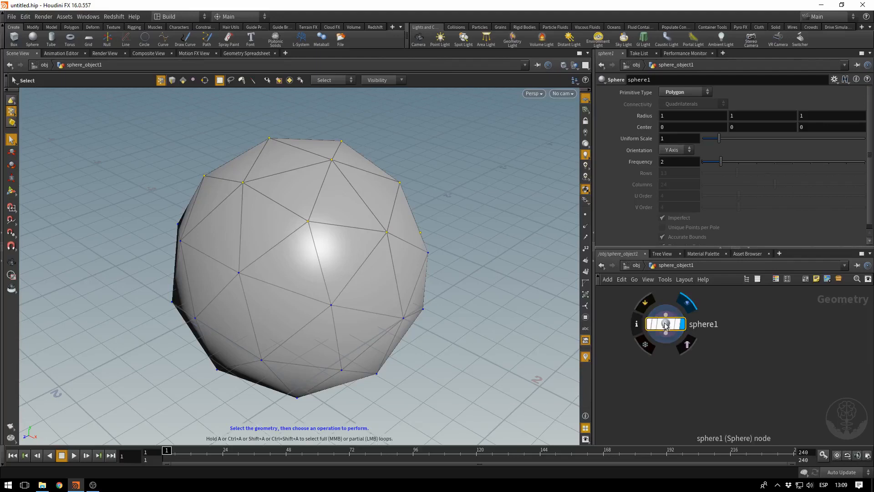
{"action": "middle_click", "coordinate": [665, 326]}
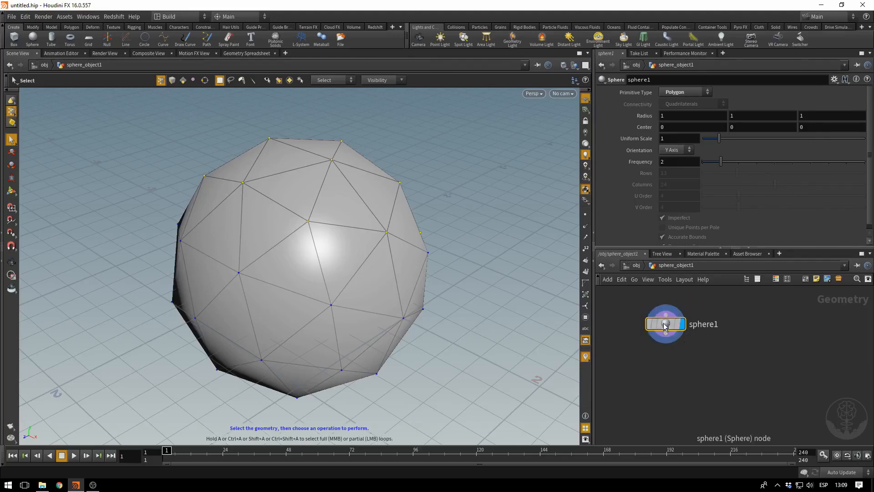
{"action": "middle_click", "coordinate": [667, 327]}
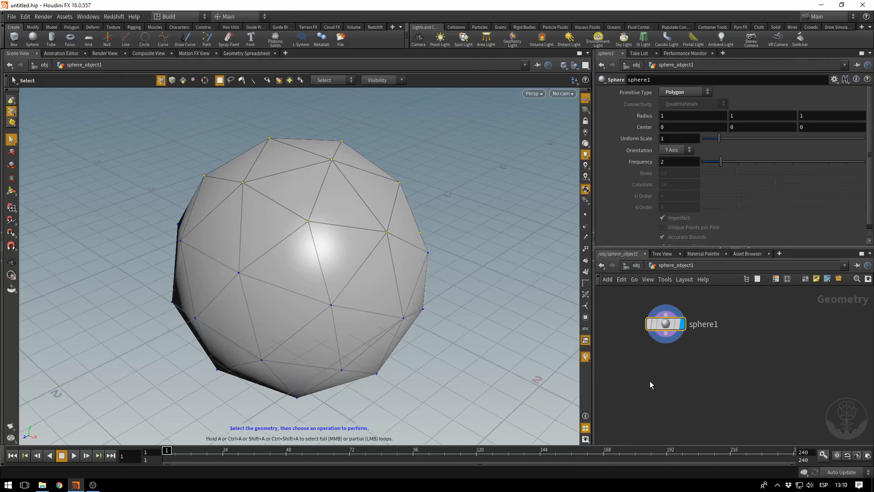
Add a Transform node directly below sphere1 in the network.
{"action": "key", "text": "Tab"}
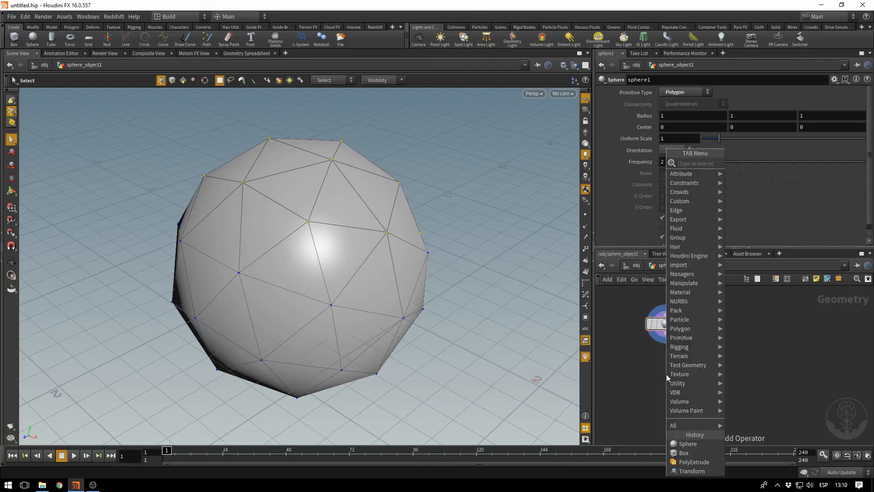
{"action": "type", "text": "tran"}
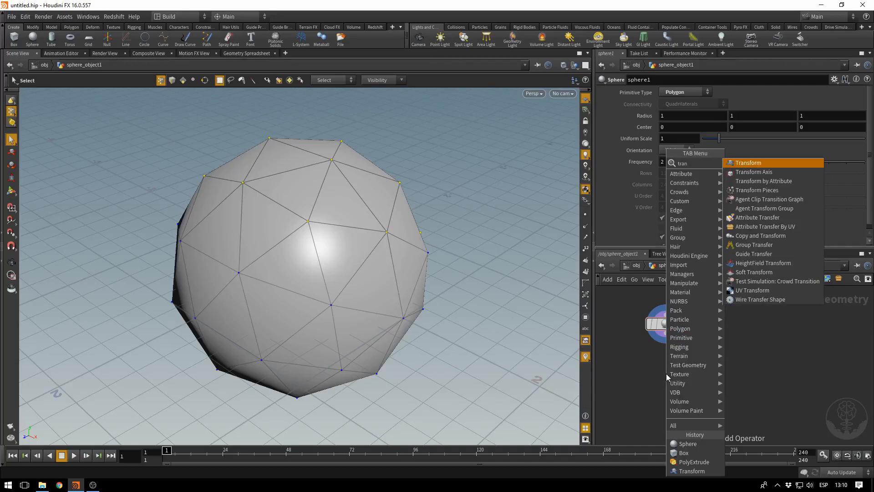
{"action": "left_click", "coordinate": [794, 164]}
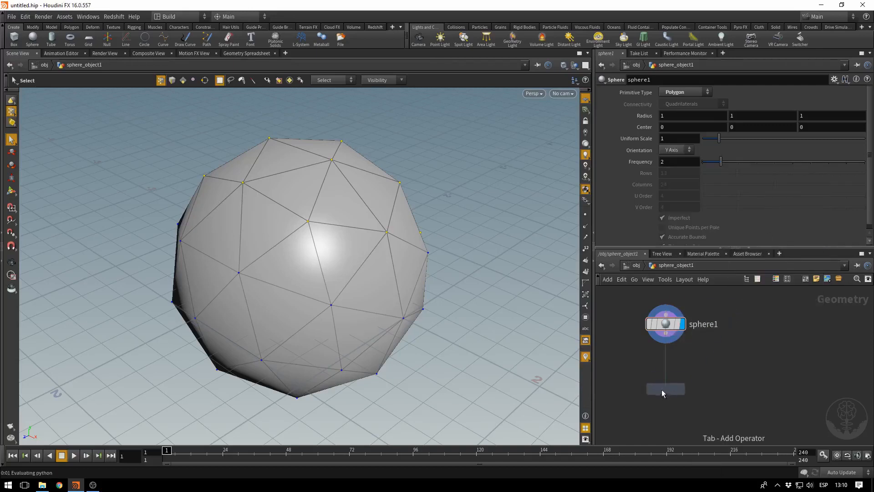
{"action": "left_click", "coordinate": [665, 393]}
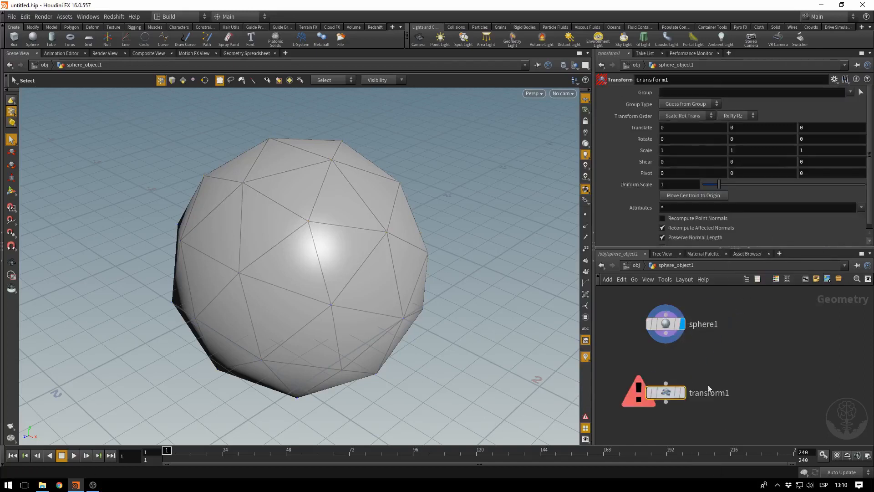
Move transform1 to the lower right of sphere1 and wire sphere1's output into its input.
{"action": "left_click_drag", "start_coordinate": [660, 395], "coordinate": [721, 393]}
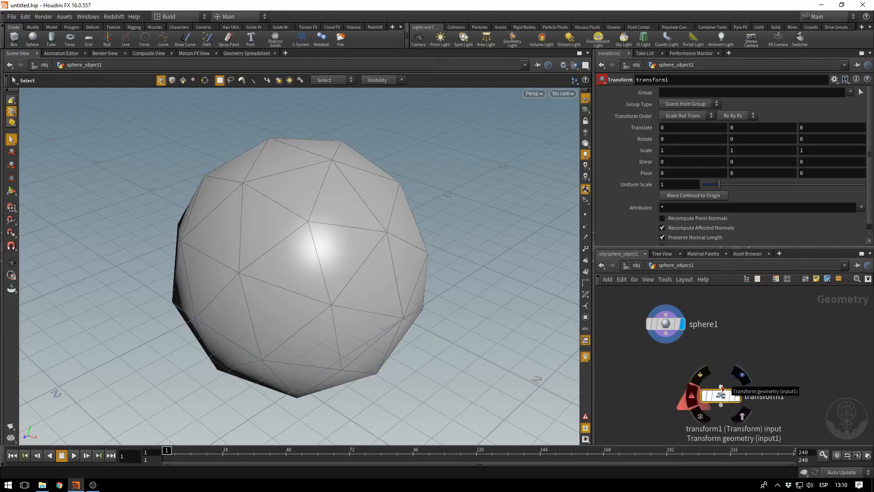
{"action": "left_click", "coordinate": [721, 387]}
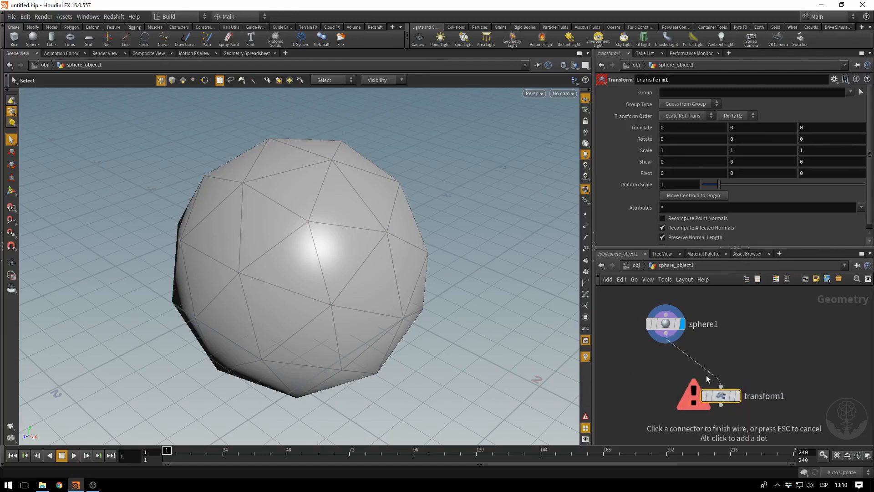
{"action": "left_click", "coordinate": [720, 385]}
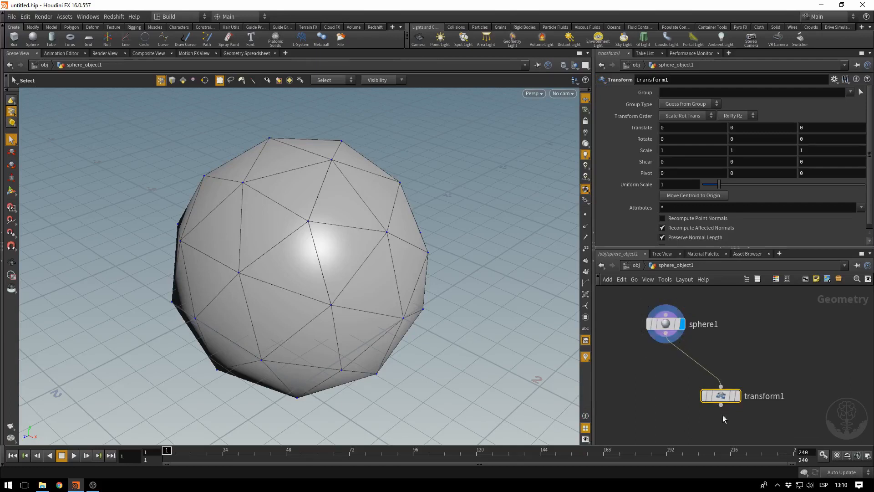
Set transform1's Translate to 0.4 and Rotate to 13.9 on all three axes.
{"action": "mouse_move", "coordinate": [668, 318]}
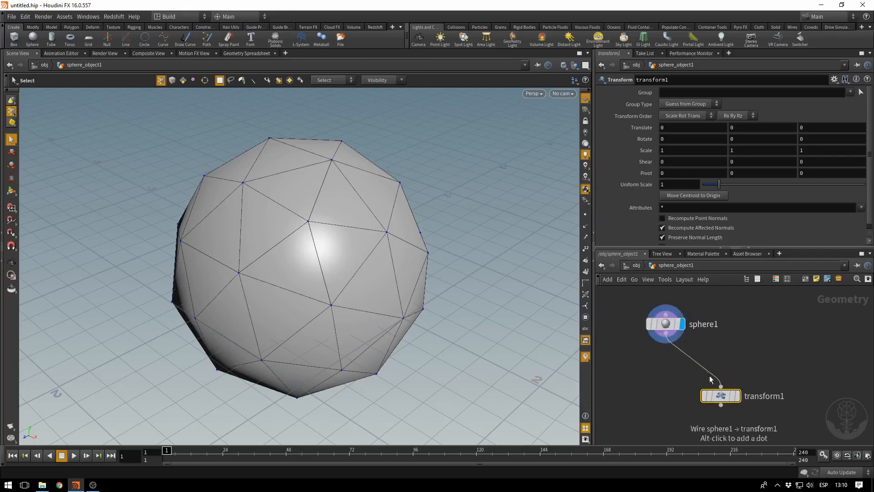
{"action": "mouse_move", "coordinate": [738, 400]}
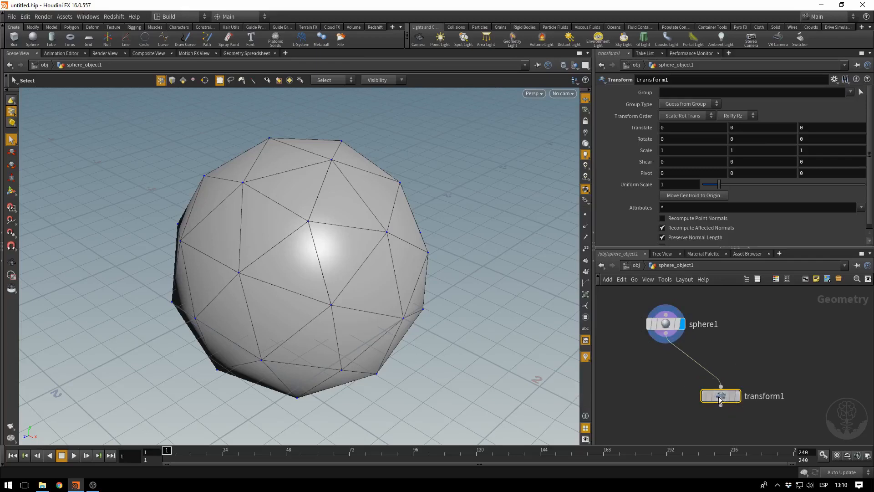
{"action": "middle_click_drag", "start_coordinate": [646, 127], "coordinate": [673, 128]}
{"action": "middle_click_drag", "start_coordinate": [639, 141], "coordinate": [570, 152]}
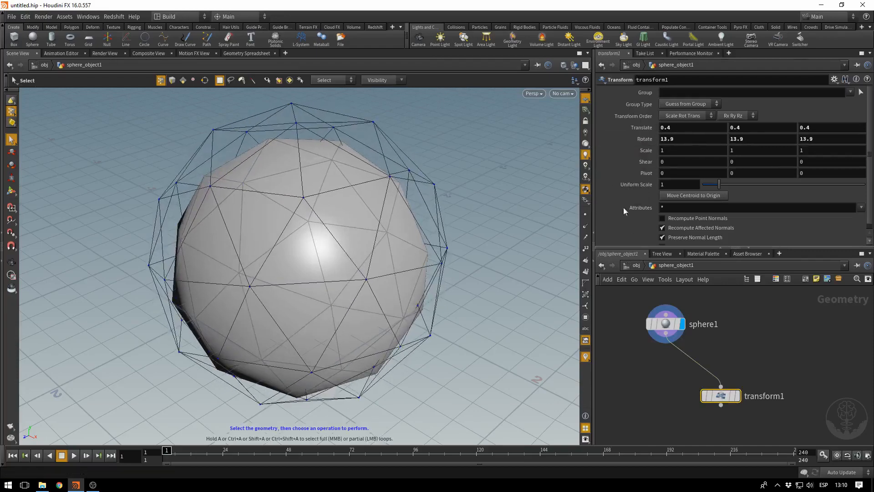
{"action": "mouse_move", "coordinate": [642, 130]}
{"action": "middle_mouse_down"}
{"action": "mouse_move", "coordinate": [664, 129]}
{"action": "mouse_move", "coordinate": [628, 130]}
{"action": "mouse_move", "coordinate": [639, 131]}
{"action": "middle_mouse_up"}
{"action": "key", "text": "Escape"}
Turn on the display and render flags of transform1 so the viewport shows the transformed sphere.
{"action": "left_click_drag", "start_coordinate": [435, 217], "coordinate": [230, 248]}
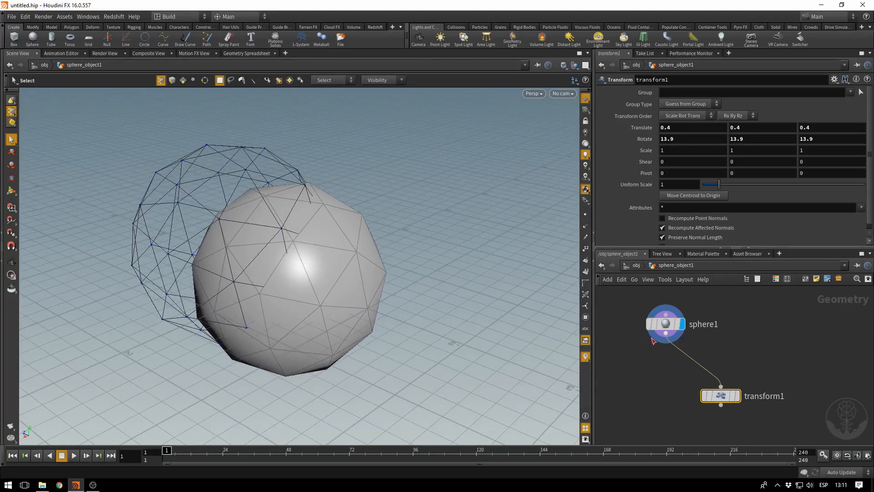
{"action": "mouse_move", "coordinate": [738, 398]}
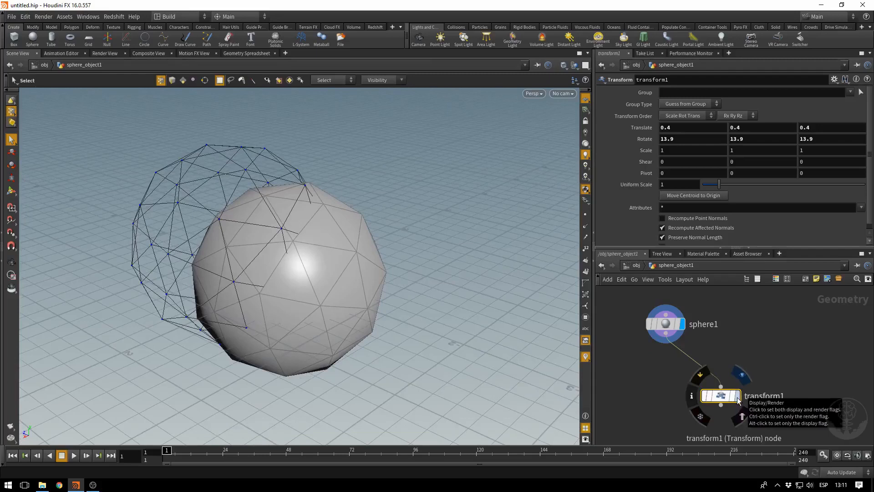
{"action": "left_click", "coordinate": [738, 397]}
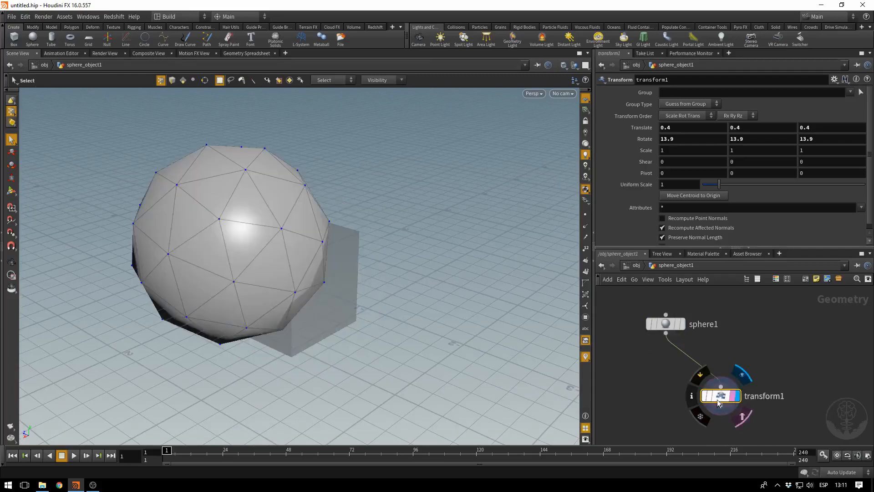
{"action": "left_click", "coordinate": [742, 416]}
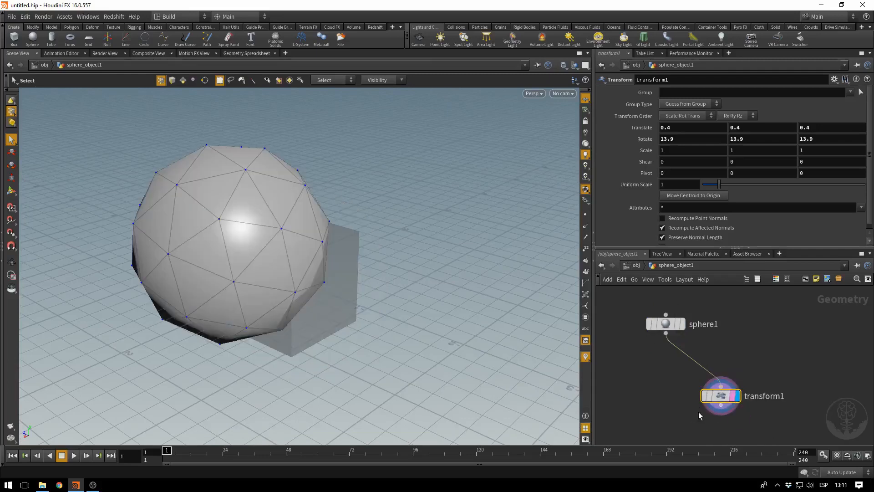
Return to the object level and delete the extra Sphere object, keeping sphere_object1.
{"action": "left_click", "coordinate": [636, 266]}
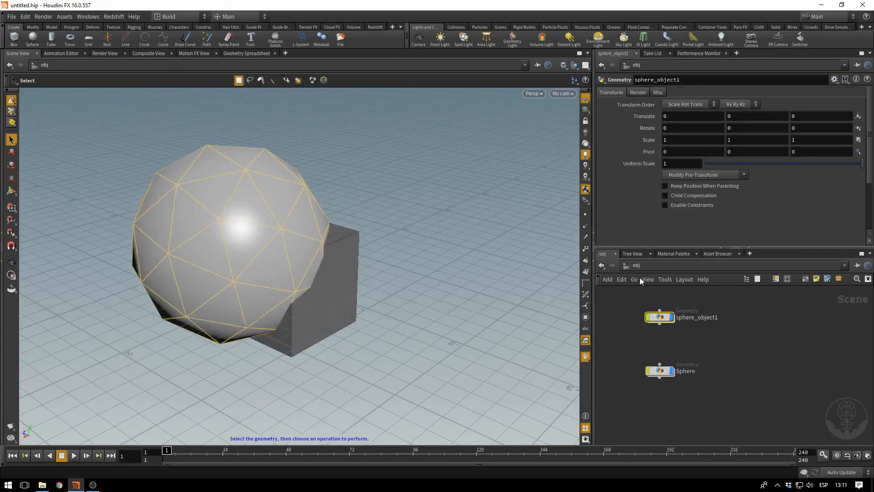
{"action": "left_click_drag", "start_coordinate": [622, 336], "coordinate": [692, 392]}
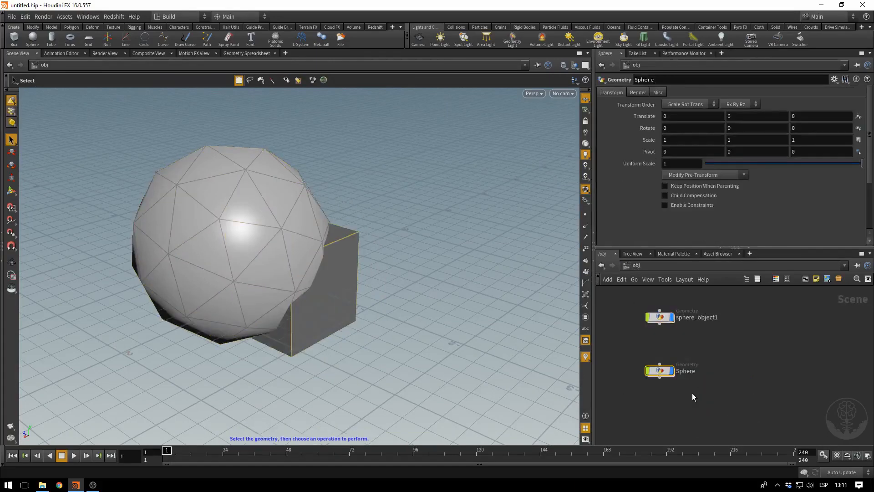
{"action": "key", "text": "Delete"}
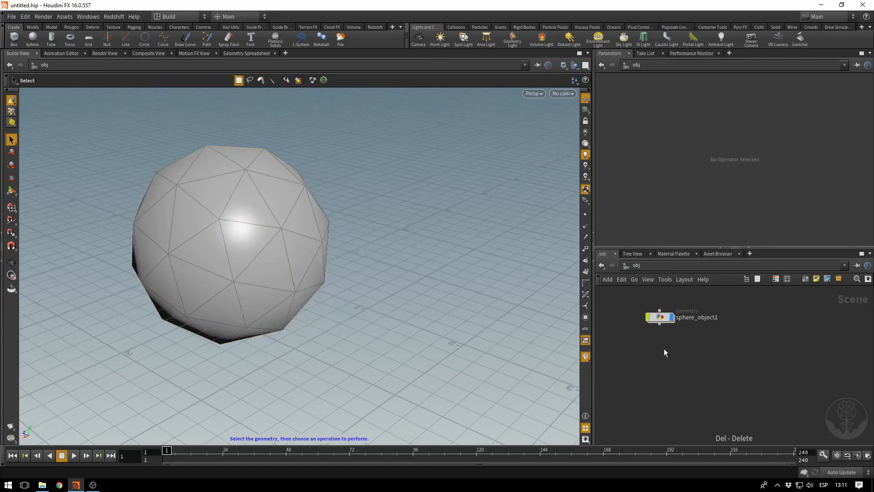
Go inside sphere_object1 and automatically lay out its nodes so transform1 sits directly below sphere1.
{"action": "mouse_move", "coordinate": [663, 321]}
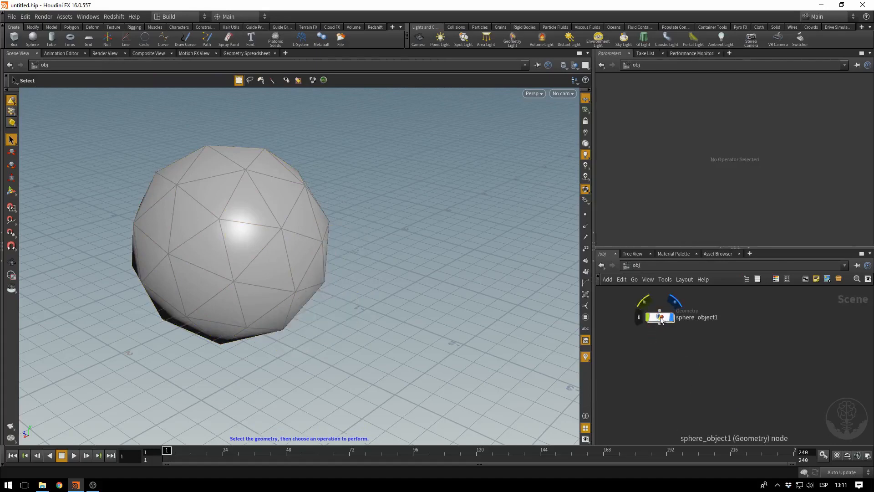
{"action": "double_click", "coordinate": [662, 320]}
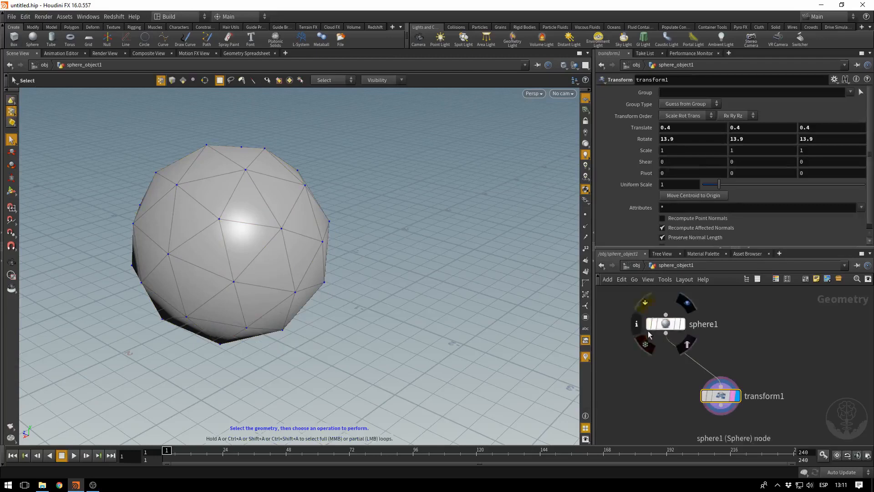
{"action": "key", "text": "l"}
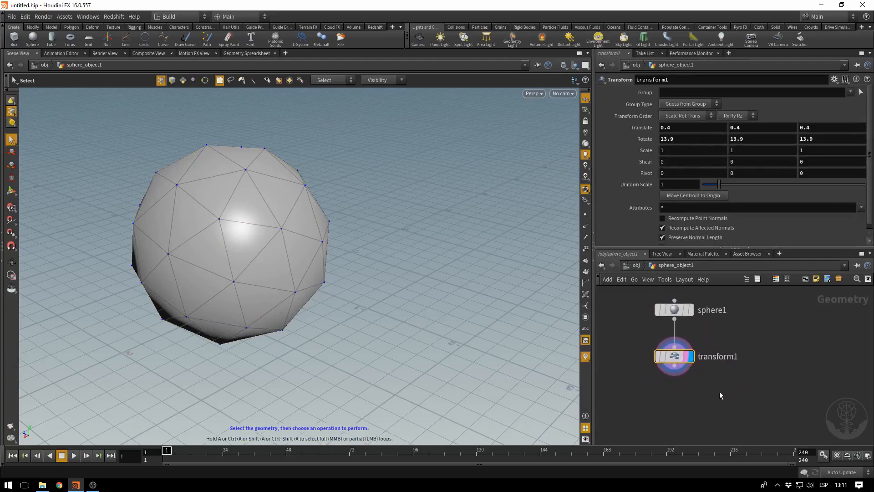
Add a PolyExtrude node fed by transform1's output, place it directly below transform1 and turn on its display flag.
{"action": "left_click", "coordinate": [676, 367]}
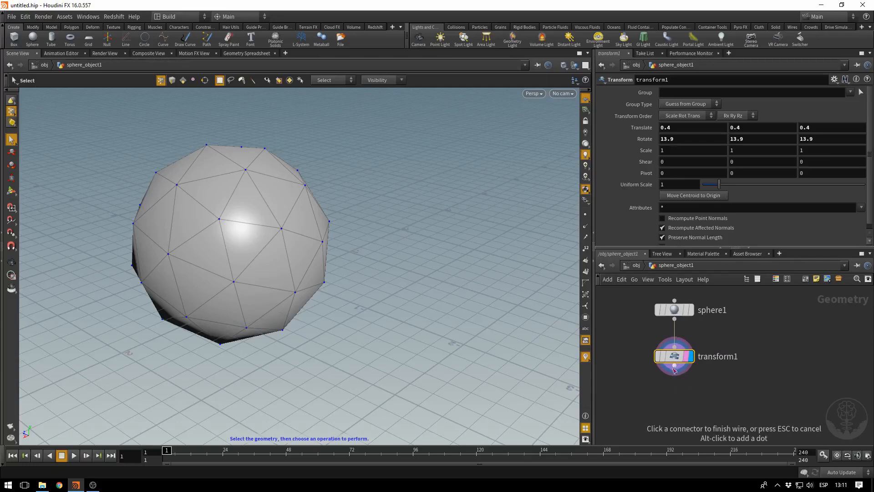
{"action": "key", "text": "Tab"}
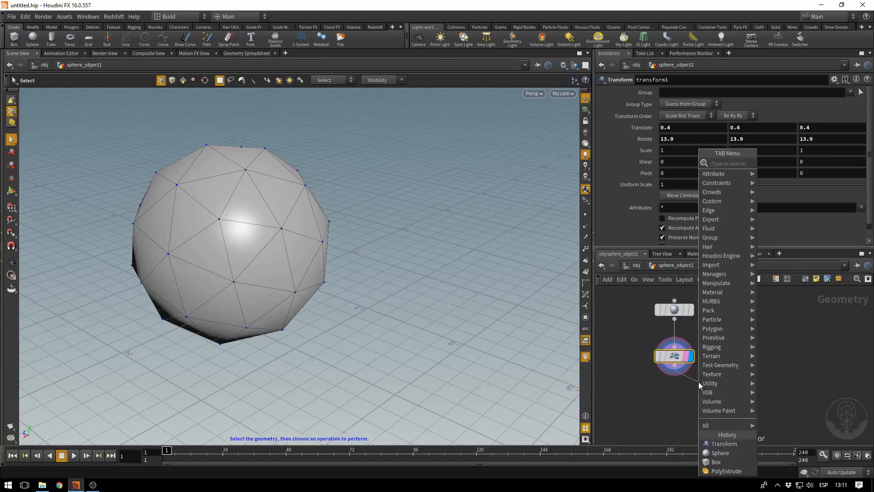
{"action": "type", "text": "poly"}
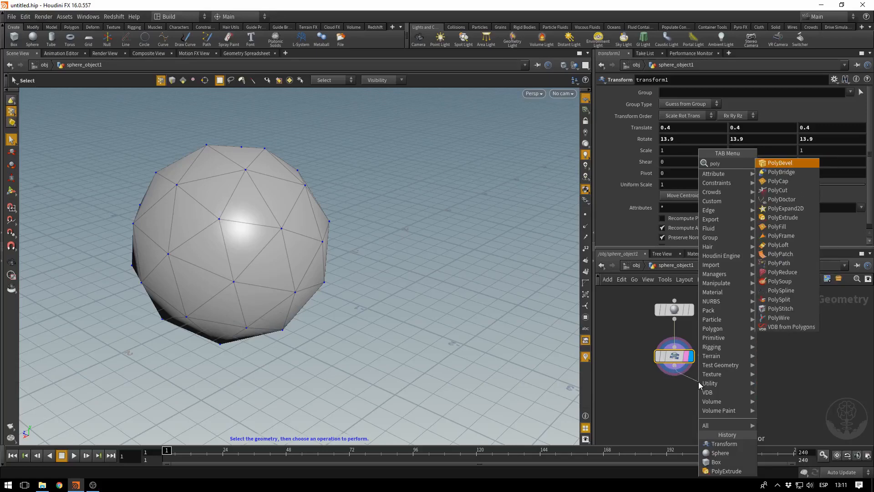
{"action": "left_click", "coordinate": [784, 222]}
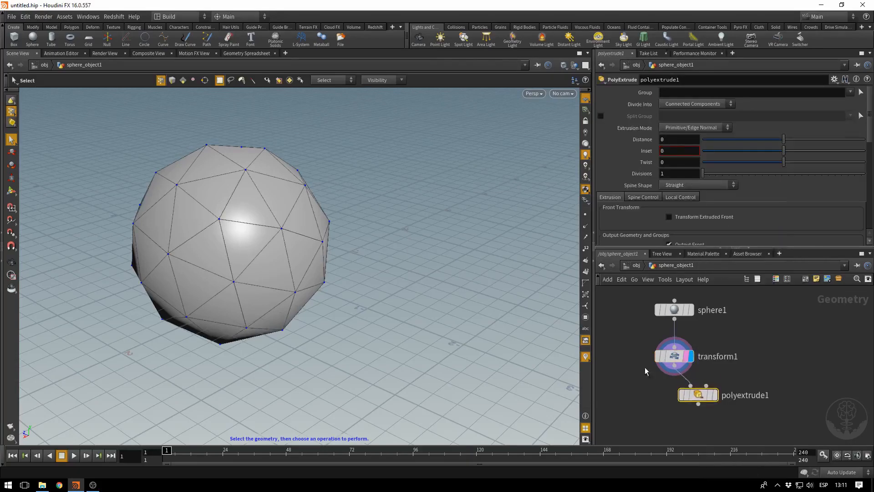
{"action": "left_click", "coordinate": [656, 386]}
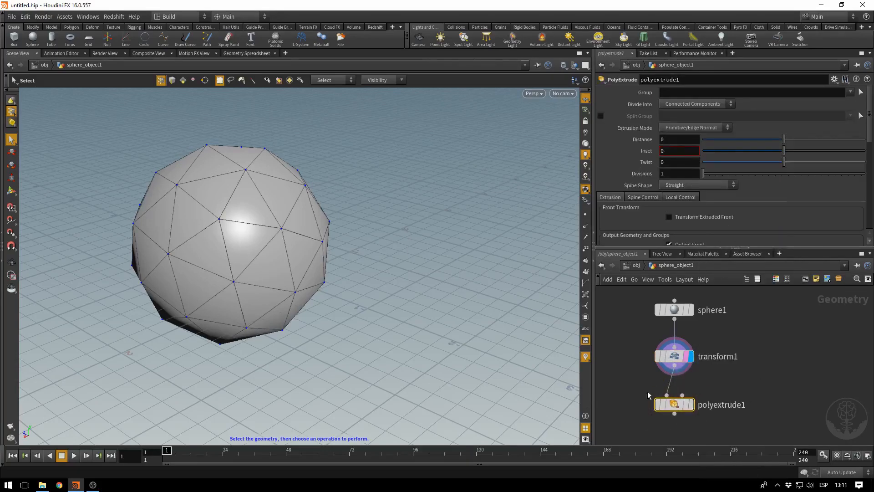
{"action": "left_click", "coordinate": [691, 405]}
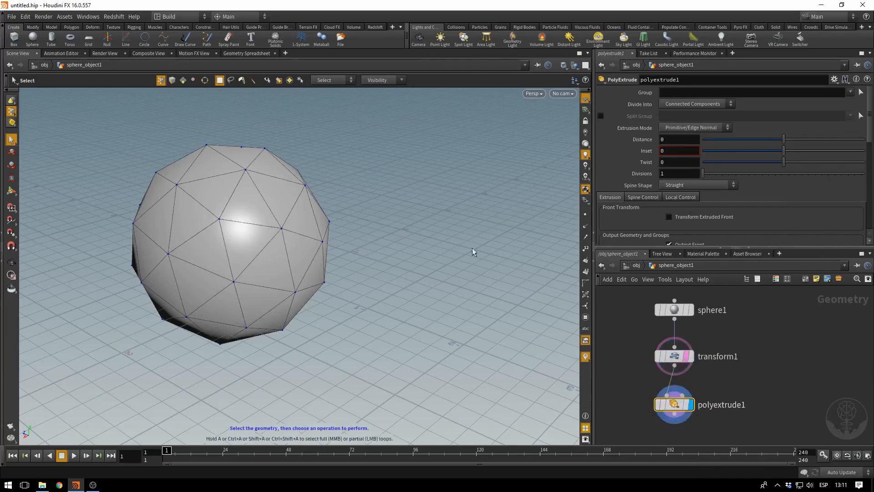
Set polyextrude1's Distance to 0.5.
{"action": "key", "text": "Escape"}
{"action": "left_click_drag", "start_coordinate": [359, 226], "coordinate": [415, 294]}
{"action": "key", "text": "s"}
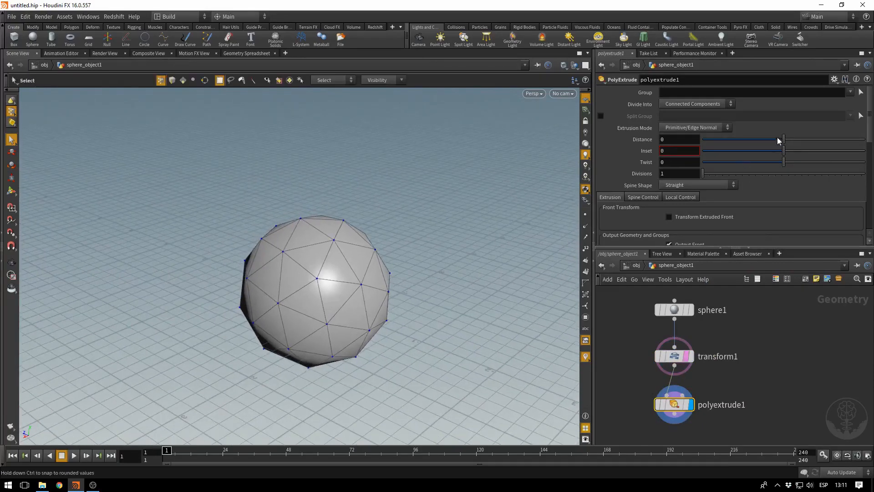
{"action": "left_click_drag", "start_coordinate": [784, 142], "coordinate": [830, 152]}
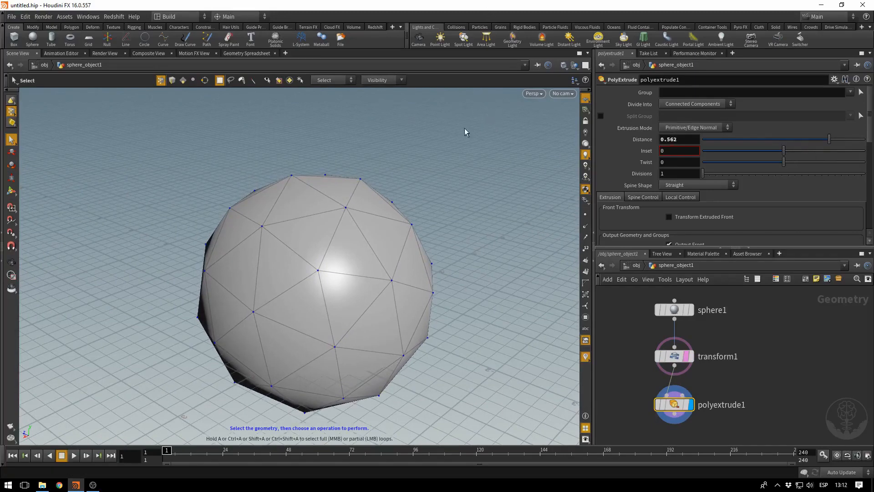
{"action": "left_click_drag", "start_coordinate": [693, 140], "coordinate": [604, 140]}
{"action": "type", "text": "0.5"}
{"action": "key", "text": "Tab"}
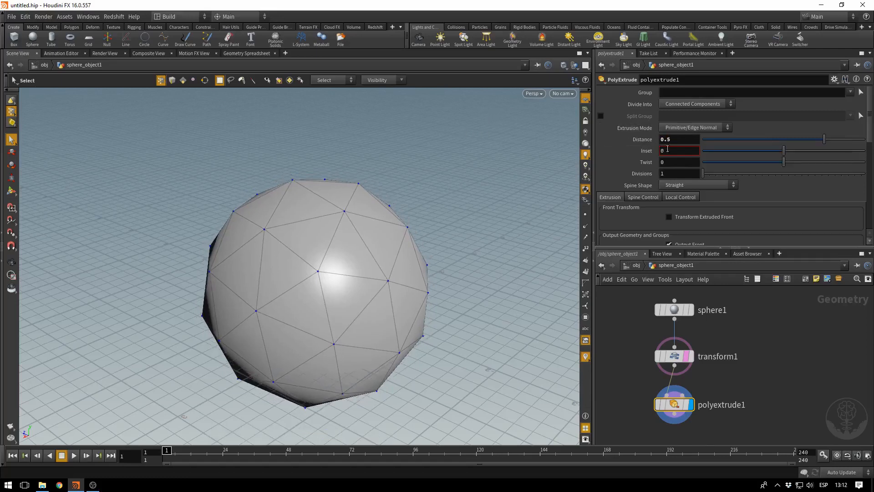
Set polyextrude1's Divide Into option to Individual Elements and inspect the extruded faces from another angle.
{"action": "left_click", "coordinate": [669, 105]}
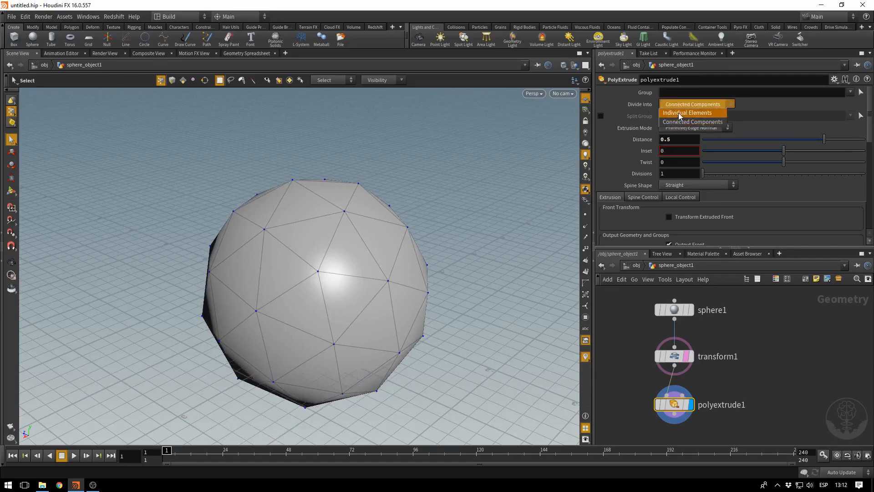
{"action": "left_click", "coordinate": [679, 113]}
{"action": "key", "text": "Escape"}
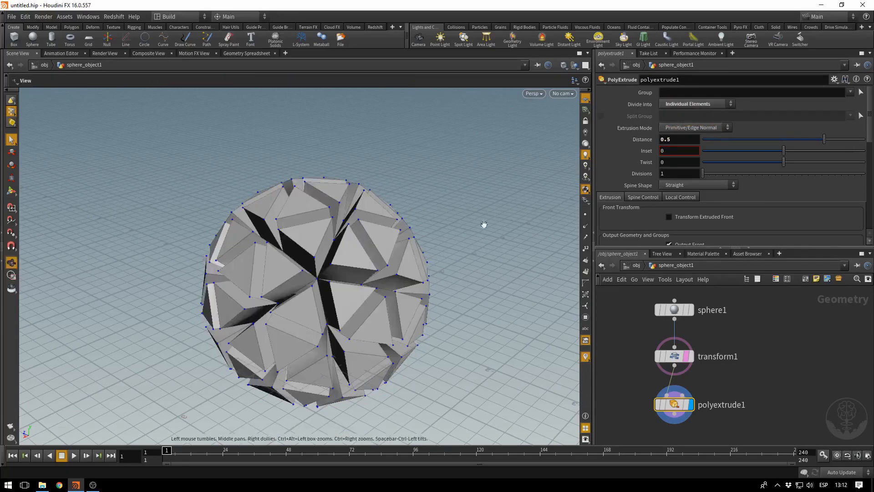
{"action": "left_click_drag", "start_coordinate": [484, 220], "coordinate": [512, 219]}
{"action": "key", "text": "s"}
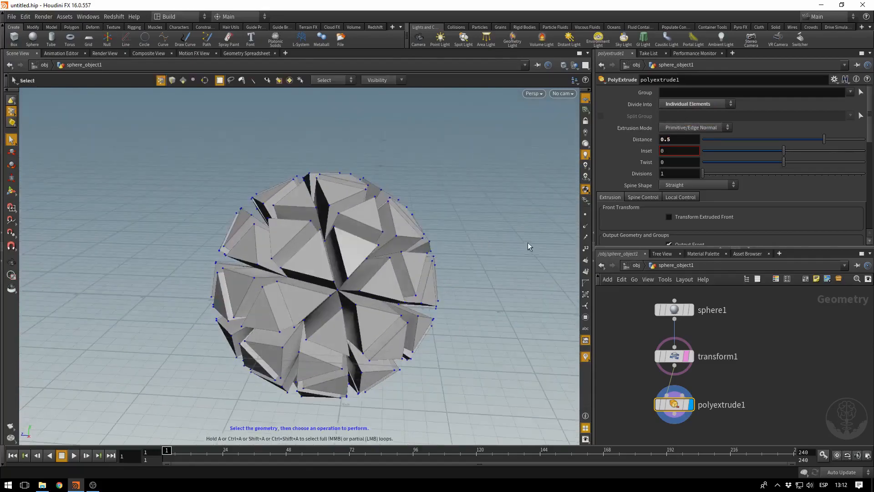
Set polyextrude1's Inset to 0.146, Twist to 98 and Divisions to 12.
{"action": "left_click_drag", "start_coordinate": [791, 153], "coordinate": [829, 174]}
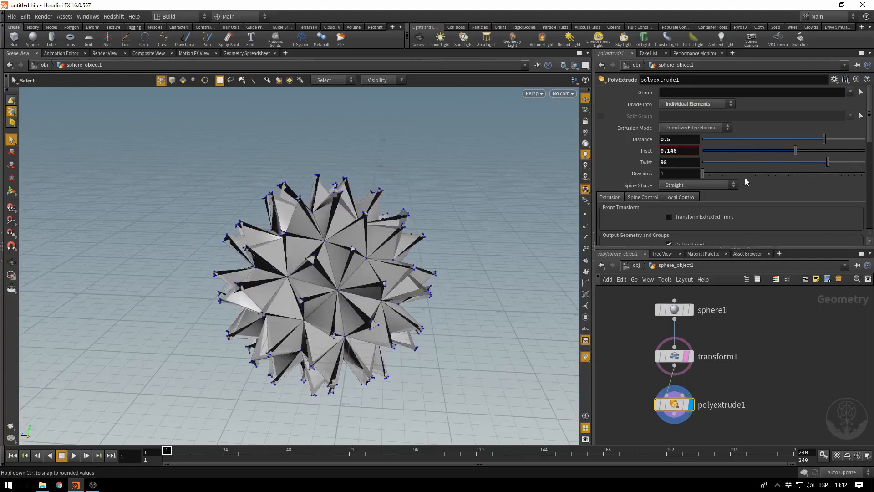
{"action": "left_click_drag", "start_coordinate": [709, 176], "coordinate": [738, 171]}
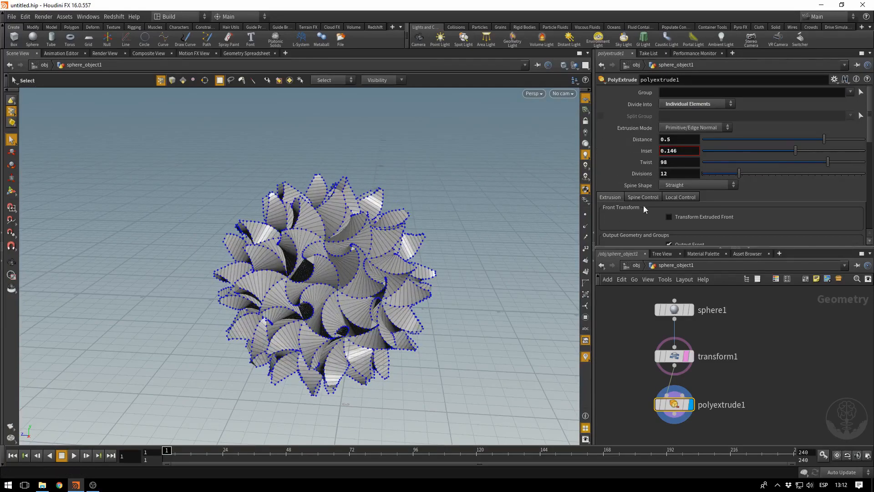
{"action": "scroll", "coordinate": [803, 379], "scroll_direction": "down", "scroll_amount": 1}
{"action": "middle_click_drag", "start_coordinate": [786, 369], "coordinate": [757, 351]}
Move sphere1 to the upper left of transform1 and add a Box node level with it on the other side.
{"action": "mouse_move", "coordinate": [674, 390]}
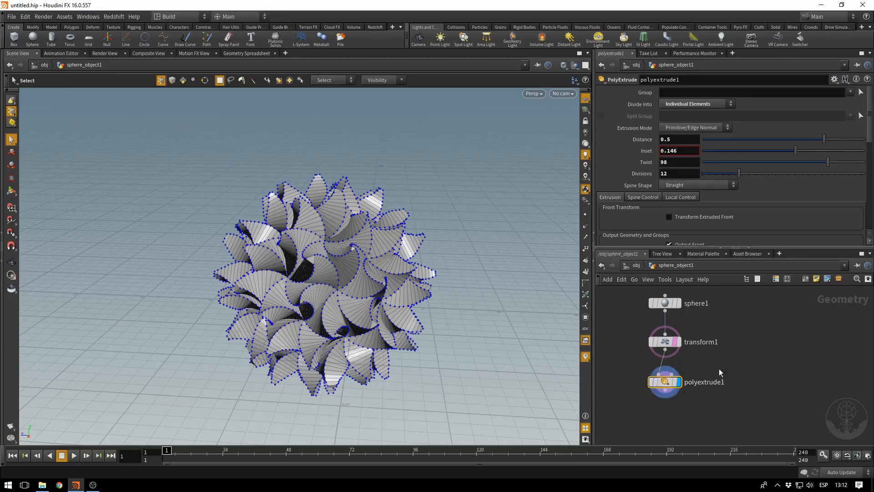
{"action": "middle_click_drag", "start_coordinate": [688, 305], "coordinate": [753, 349]}
{"action": "left_click_drag", "start_coordinate": [728, 348], "coordinate": [660, 333]}
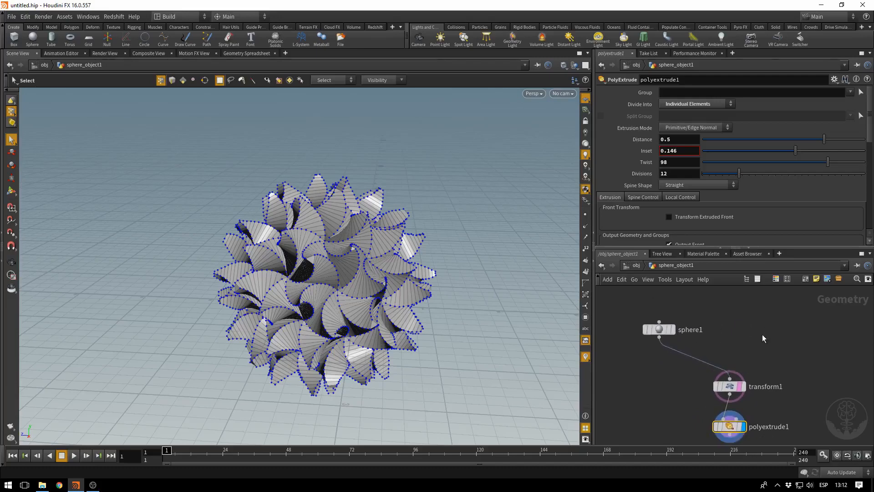
{"action": "key", "text": "Tab"}
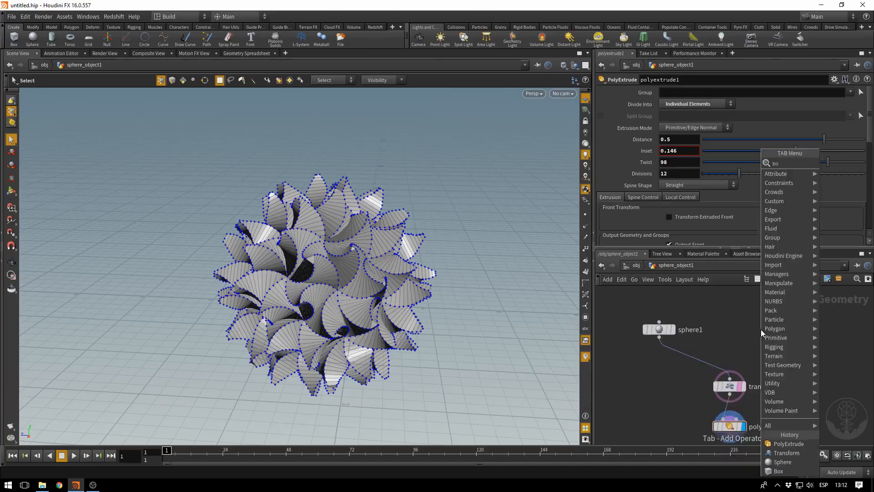
{"action": "type", "text": "box"}
{"action": "key", "text": "Return"}
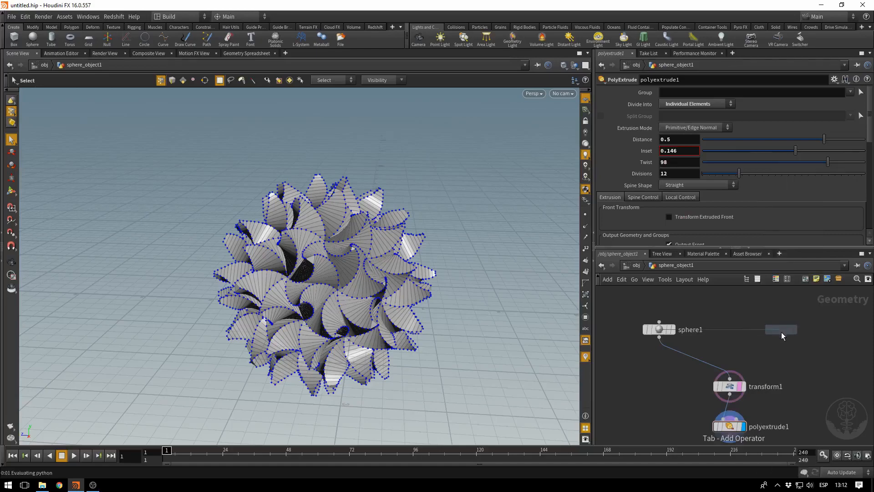
{"action": "left_click", "coordinate": [782, 332]}
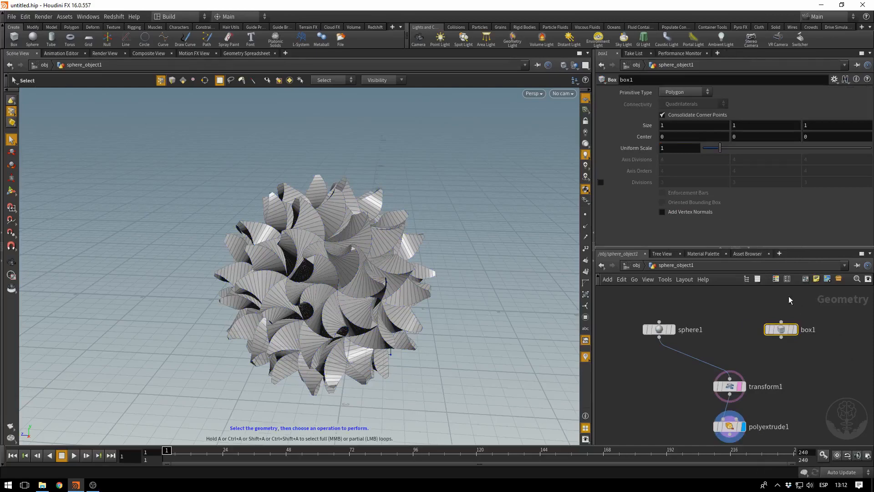
{"action": "left_click", "coordinate": [790, 357]}
{"action": "middle_click_drag", "start_coordinate": [802, 370], "coordinate": [792, 362]}
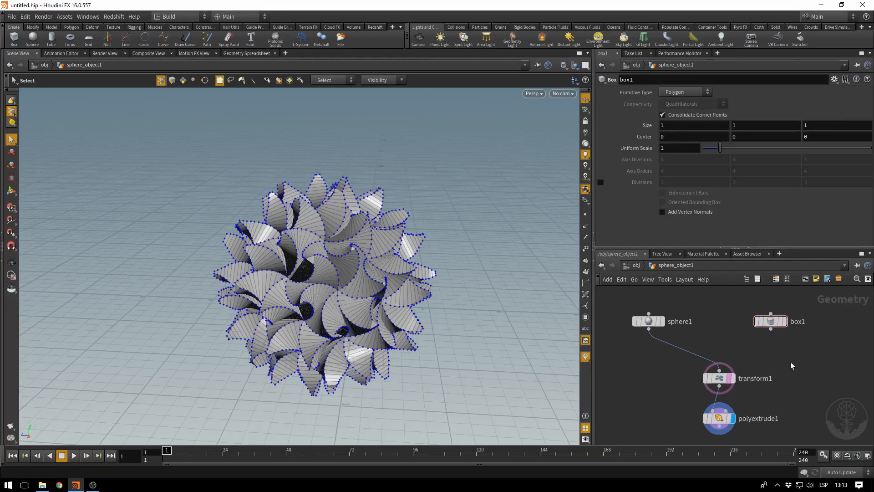
Rewire transform1's input from sphere1 to box1 and orbit around the extruded box.
{"action": "left_click_drag", "start_coordinate": [755, 345], "coordinate": [728, 433]}
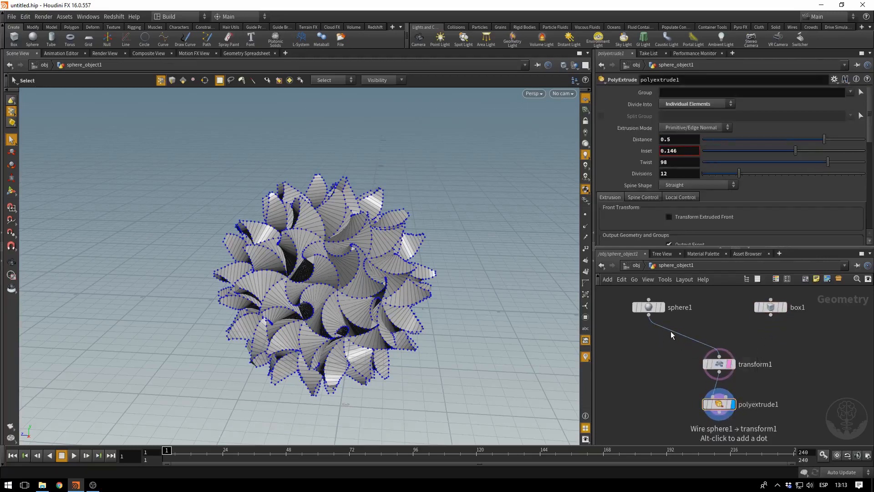
{"action": "left_click_drag", "start_coordinate": [671, 330], "coordinate": [771, 315]}
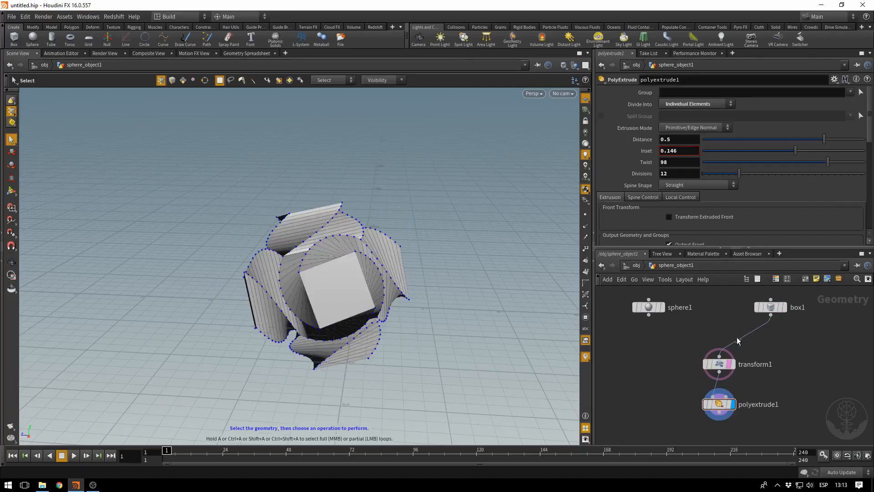
{"action": "key", "text": "Escape"}
{"action": "left_click_drag", "start_coordinate": [443, 234], "coordinate": [317, 220]}
{"action": "key", "text": "s"}
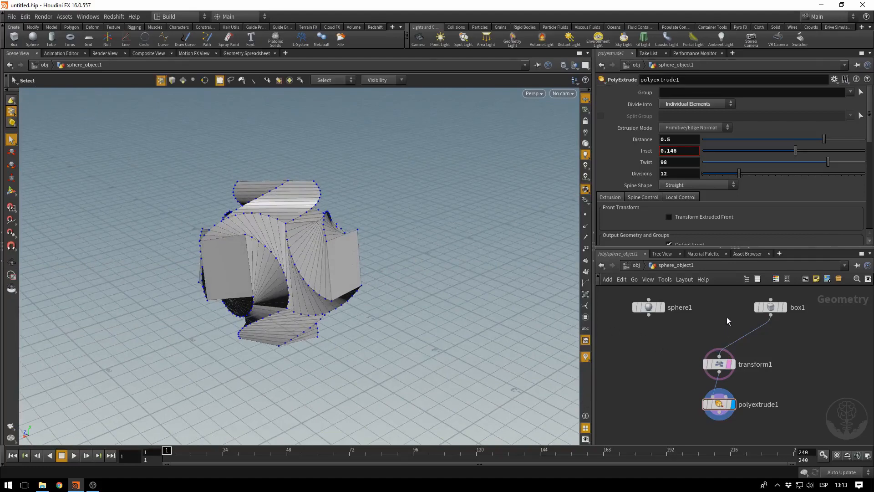
{"action": "mouse_move", "coordinate": [772, 309]}
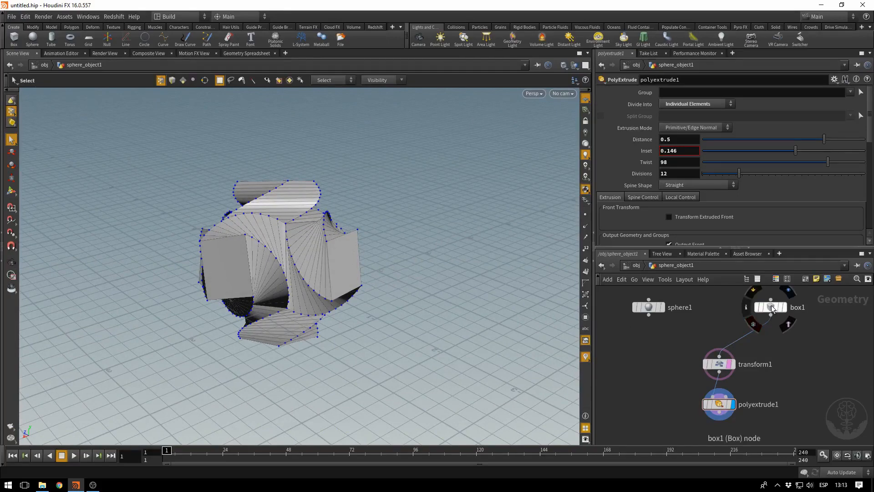
{"action": "left_click_drag", "start_coordinate": [772, 308], "coordinate": [759, 308]}
{"action": "mouse_move", "coordinate": [731, 316]}
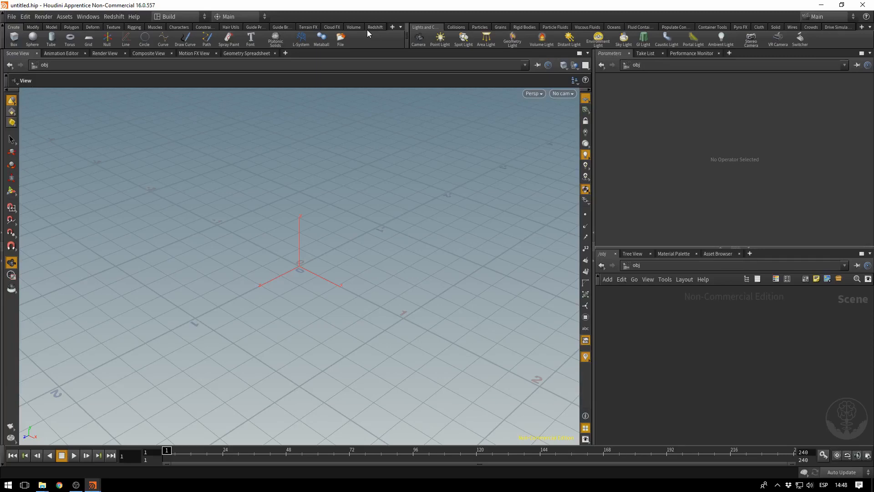
Start a new project and choose G:/HoudiniProjects as its path.
{"action": "left_click", "coordinate": [12, 18]}
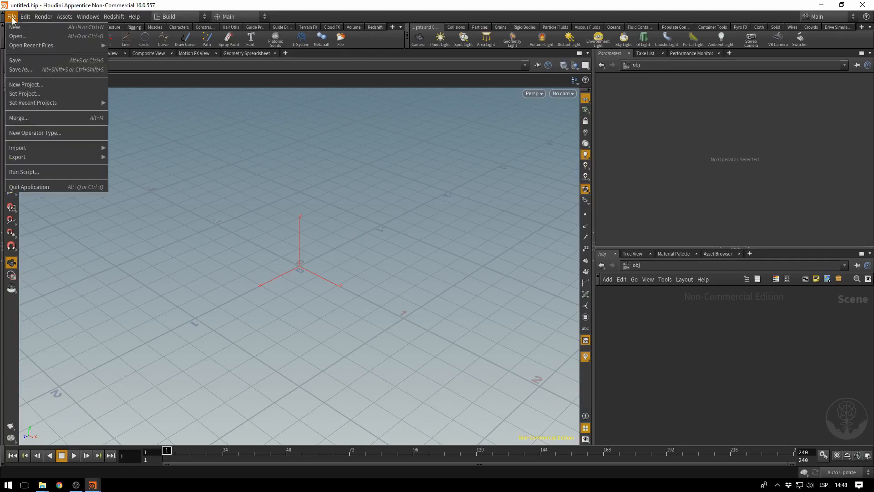
{"action": "left_click", "coordinate": [24, 86]}
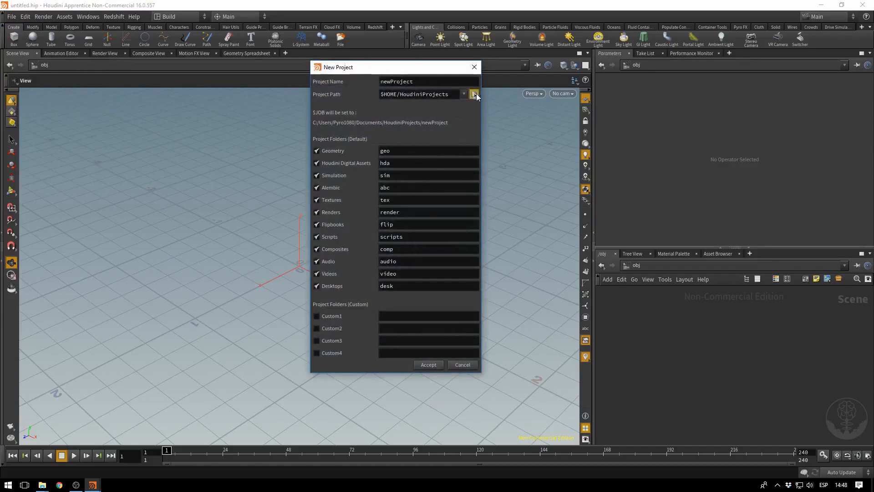
{"action": "left_click", "coordinate": [474, 94]}
{"action": "left_click", "coordinate": [285, 139]}
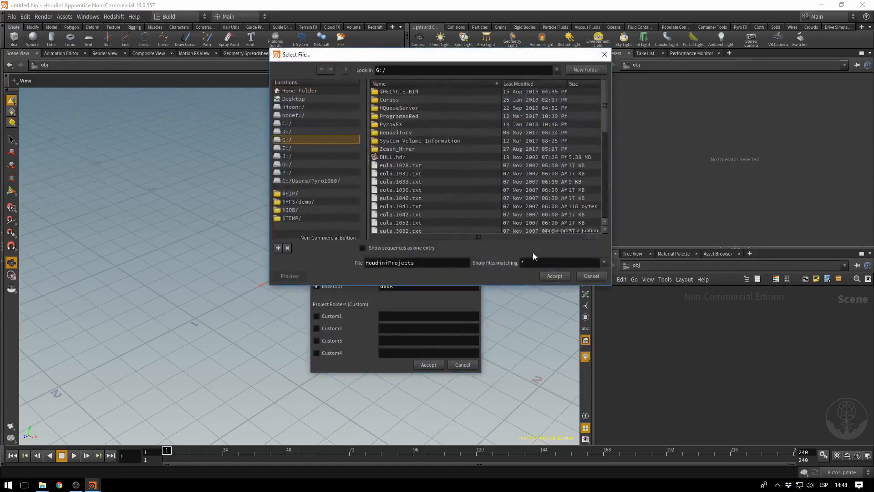
{"action": "left_click", "coordinate": [555, 276]}
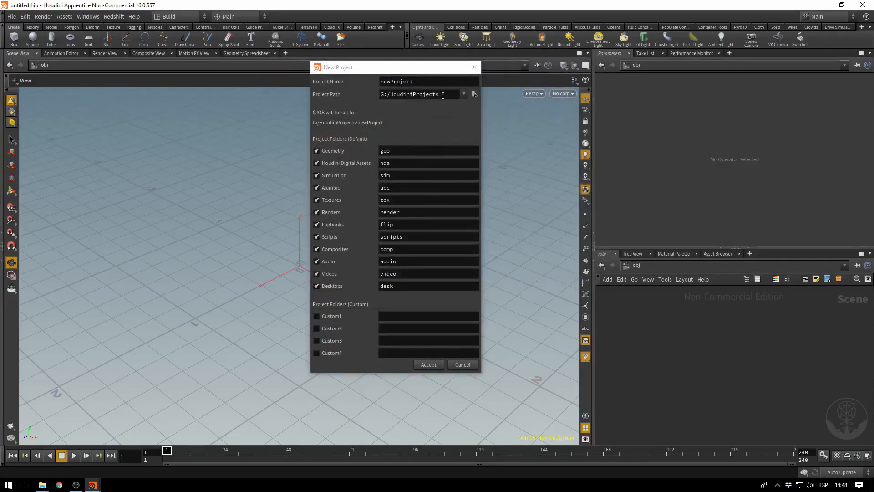
Change the project path to G:/FX/Course.
{"action": "left_click_drag", "start_coordinate": [443, 96], "coordinate": [396, 100]}
{"action": "left_click_drag", "start_coordinate": [392, 99], "coordinate": [391, 100]}
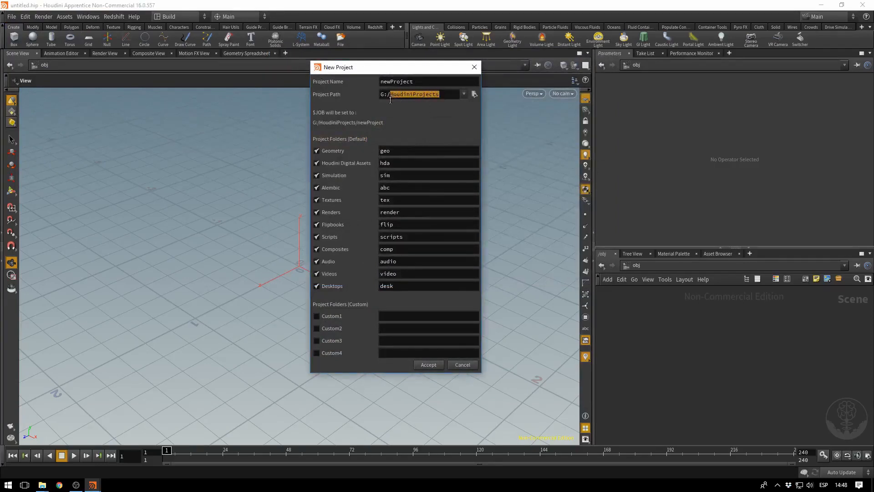
{"action": "type", "text": "Course/"}
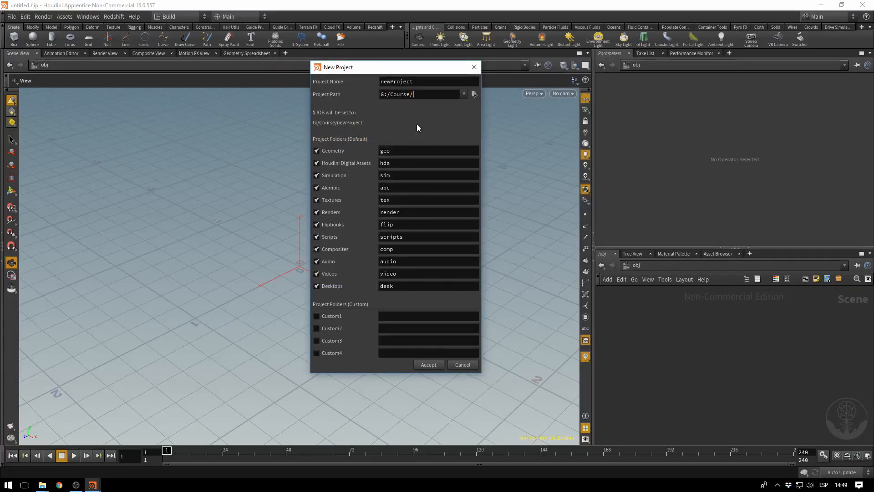
{"action": "key", "text": "BackSpace"}
{"action": "key", "text": "BackSpace"}
{"action": "key", "text": "BackSpace"}
{"action": "key", "text": "BackSpace"}
{"action": "key", "text": "BackSpace"}
{"action": "key", "text": "BackSpace"}
{"action": "key", "text": "BackSpace"}
{"action": "type", "text": "FX/Course"}
Name the new project Week1.
{"action": "left_click_drag", "start_coordinate": [415, 81], "coordinate": [346, 79]}
{"action": "type", "text": "Week1"}
{"action": "left_click_drag", "start_coordinate": [402, 201], "coordinate": [369, 199]}
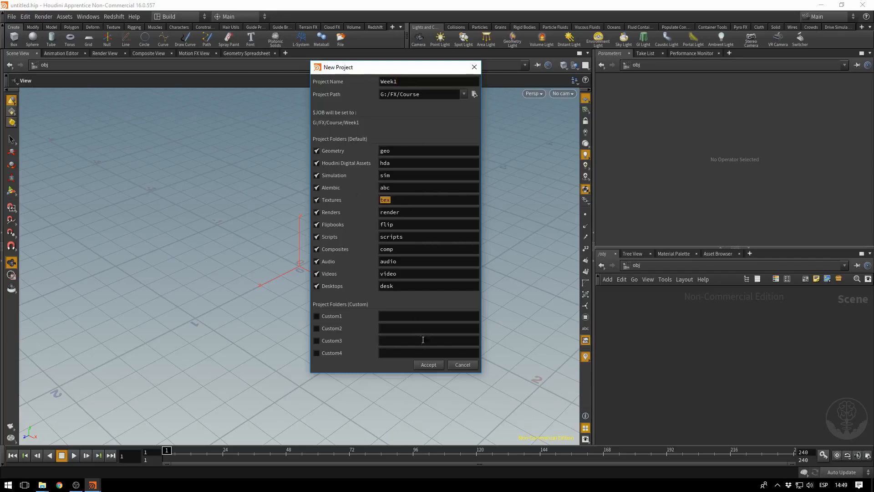
Create the Week1 project and save the scene as Week1_galaxy_v01 in G:/FX/Course/Week1.
{"action": "left_click", "coordinate": [427, 366]}
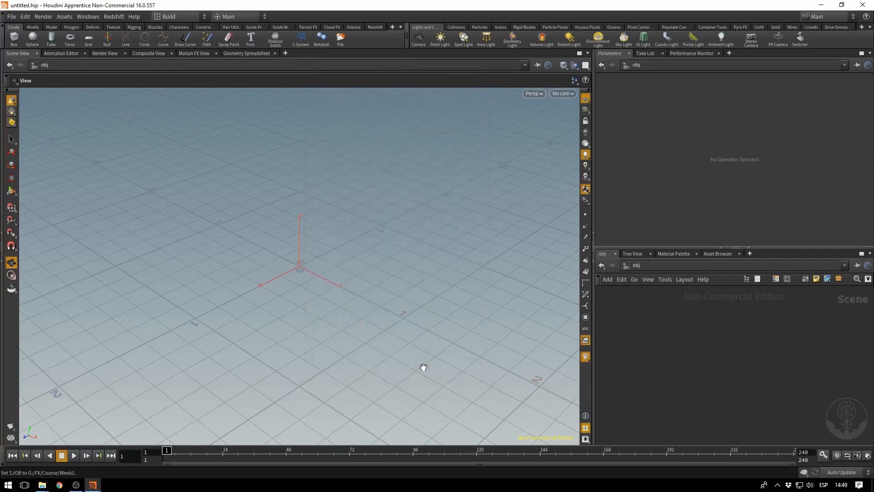
{"action": "left_click", "coordinate": [10, 17]}
{"action": "left_click", "coordinate": [27, 72]}
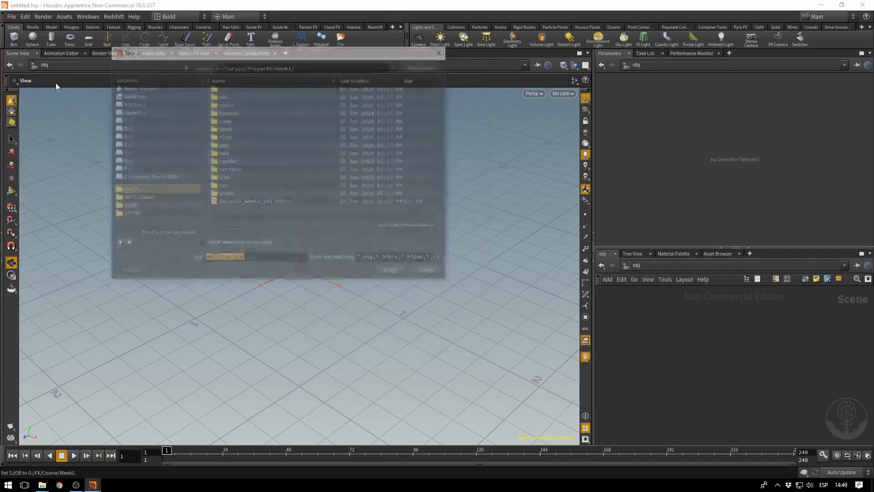
{"action": "left_click", "coordinate": [125, 135]}
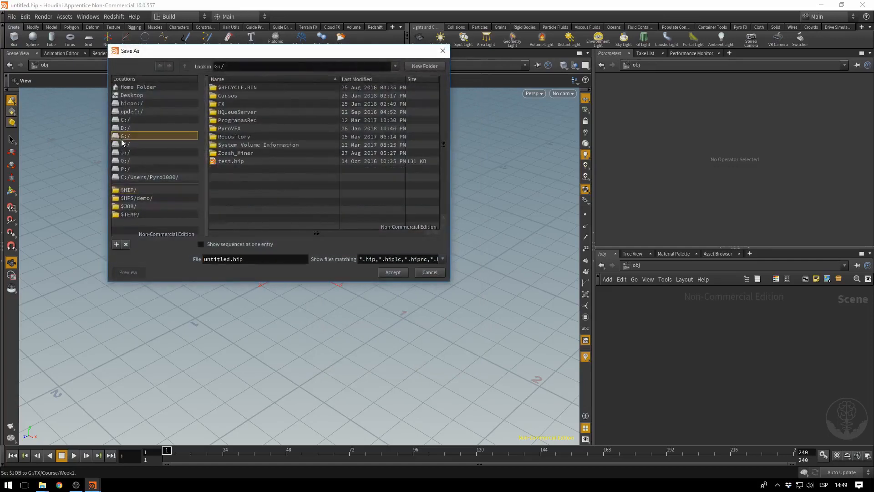
{"action": "double_click", "coordinate": [228, 104]}
{"action": "double_click", "coordinate": [223, 96]}
{"action": "left_click", "coordinate": [224, 97]}
{"action": "double_click", "coordinate": [223, 96]}
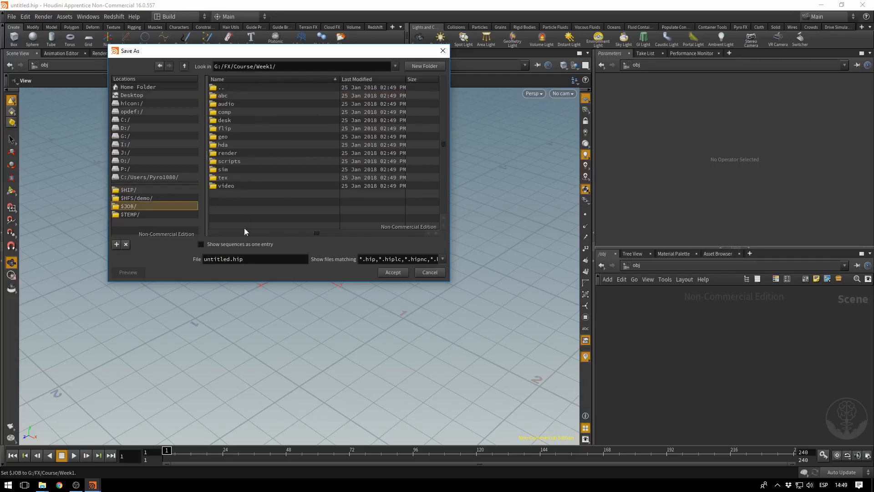
{"action": "left_click", "coordinate": [261, 258]}
{"action": "type", "text": "Week1_galaxy_v01"}
{"action": "key", "text": "Return"}
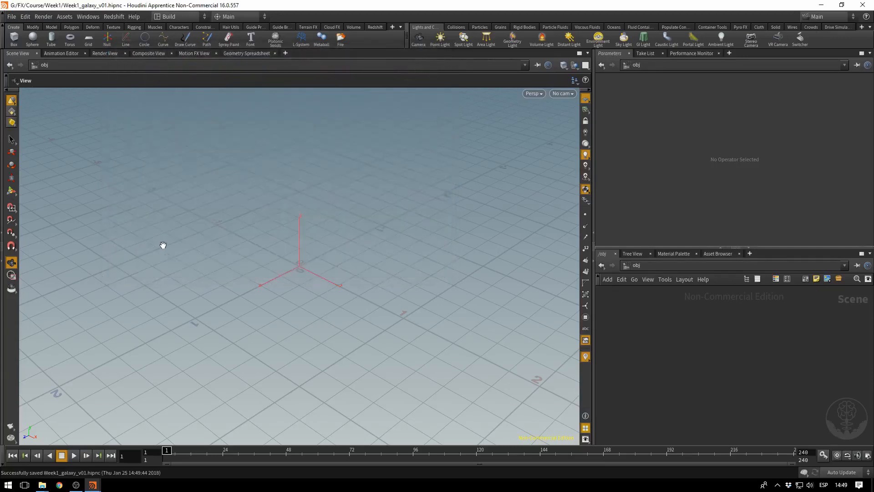
Switch to File Explorer and copy the four Galaxy texture images from the Galaxy/tex folder.
{"action": "mouse_move", "coordinate": [46, 478]}
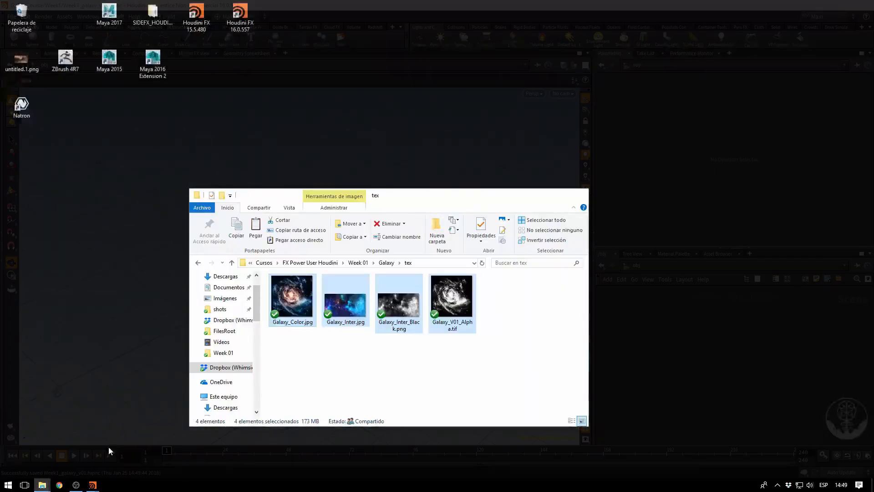
{"action": "left_click", "coordinate": [112, 451]}
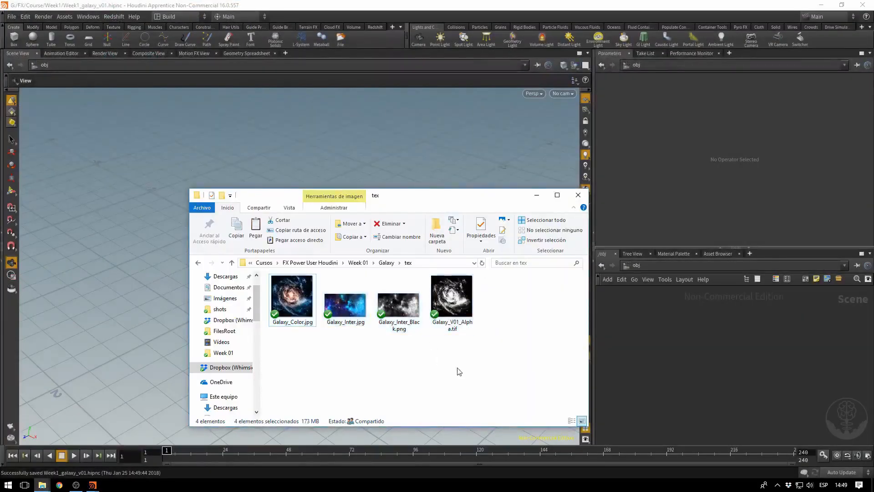
{"action": "left_click_drag", "start_coordinate": [530, 370], "coordinate": [273, 294]}
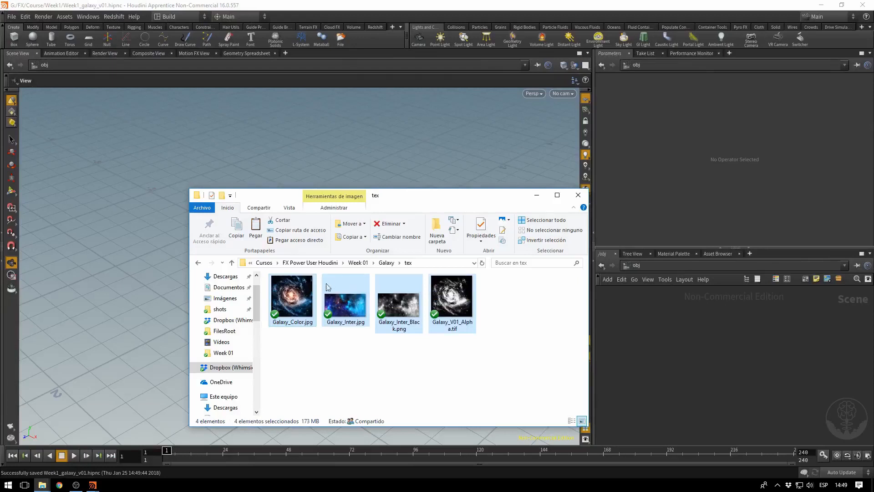
Paste the galaxy textures into the tex folder of G:/FX/Course/Week1 and return to Houdini.
{"action": "left_click", "coordinate": [271, 263]}
{"action": "left_click", "coordinate": [291, 299]}
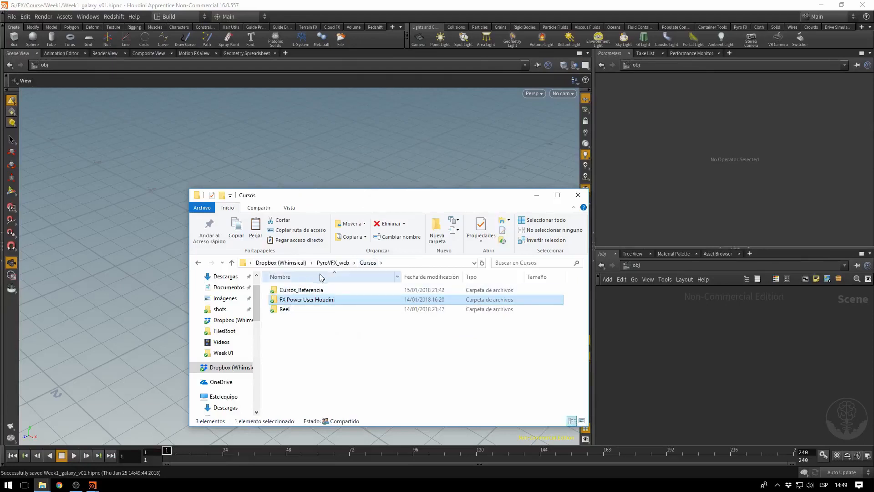
{"action": "left_click", "coordinate": [333, 263]}
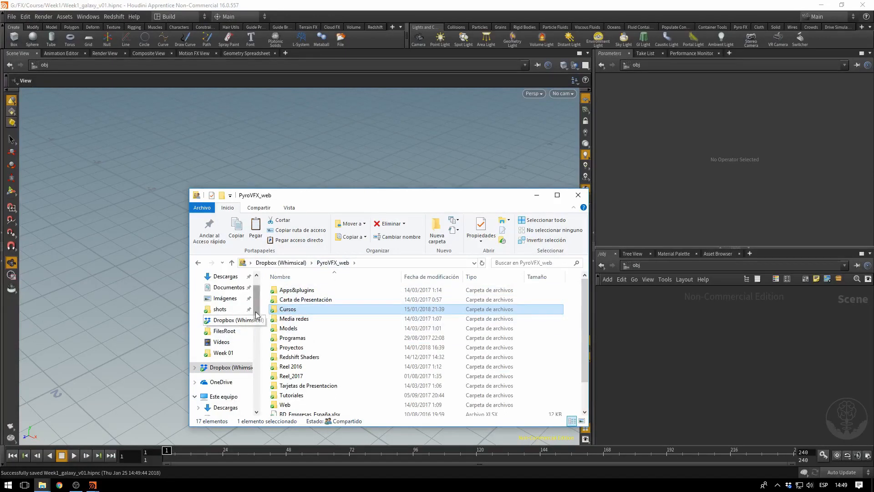
{"action": "scroll", "coordinate": [236, 344], "scroll_direction": "down", "scroll_amount": 5}
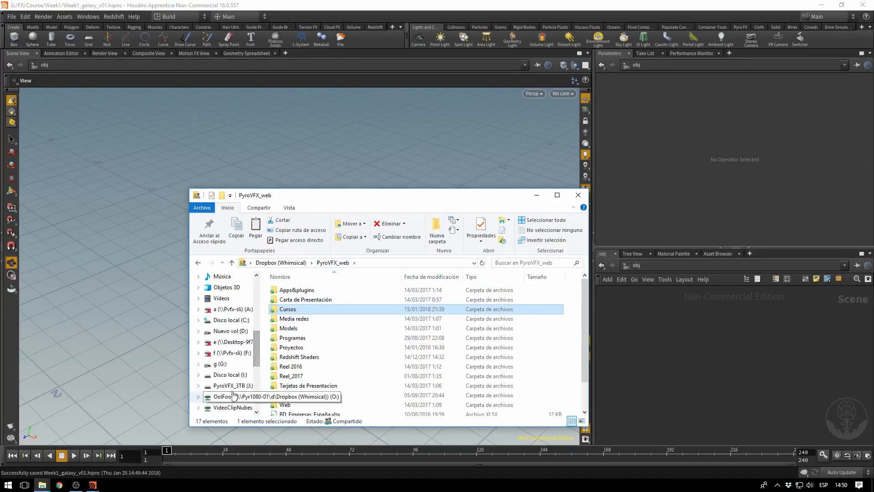
{"action": "left_click", "coordinate": [221, 364]}
{"action": "double_click", "coordinate": [283, 309]}
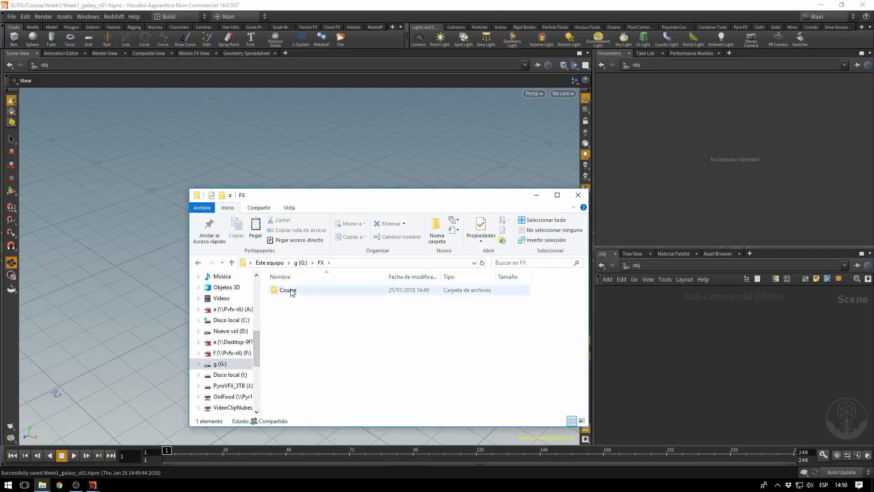
{"action": "double_click", "coordinate": [289, 292]}
{"action": "double_click", "coordinate": [290, 292]}
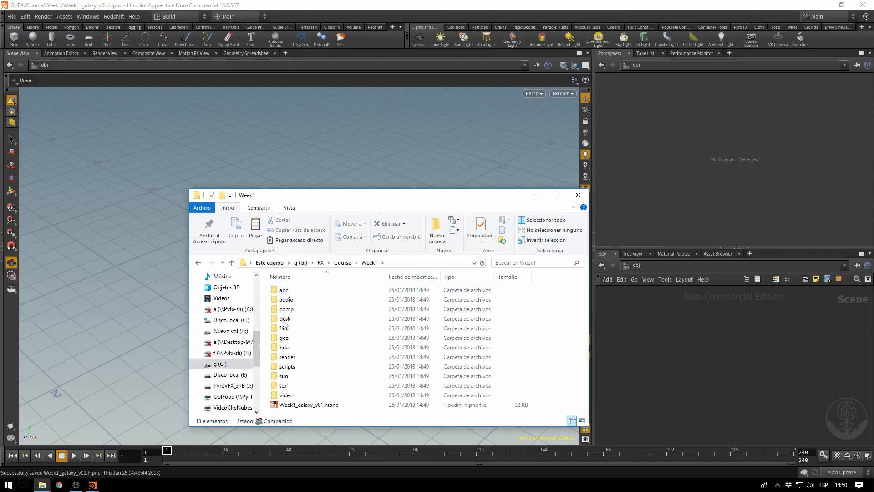
{"action": "double_click", "coordinate": [288, 386]}
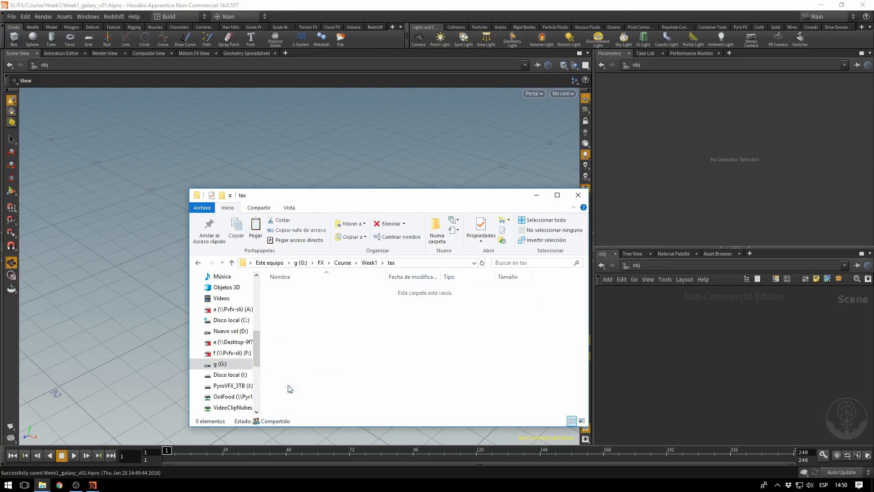
{"action": "key", "text": "ctrl+v"}
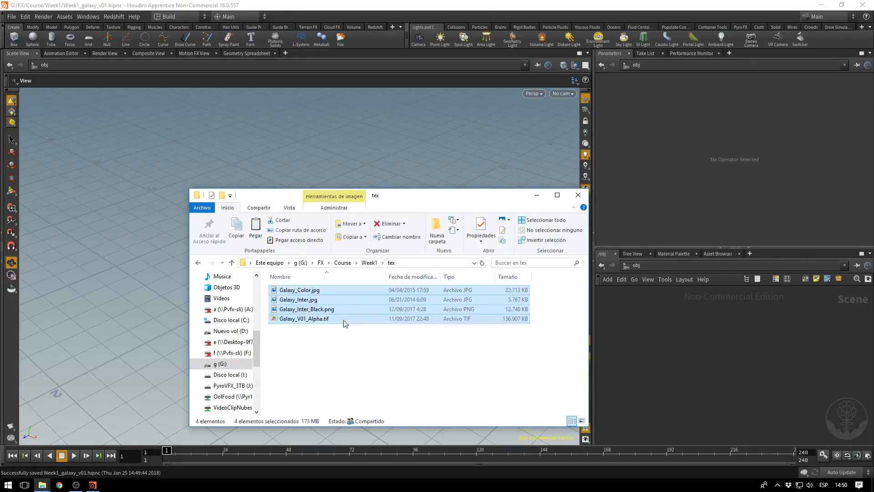
{"action": "left_click", "coordinate": [537, 195]}
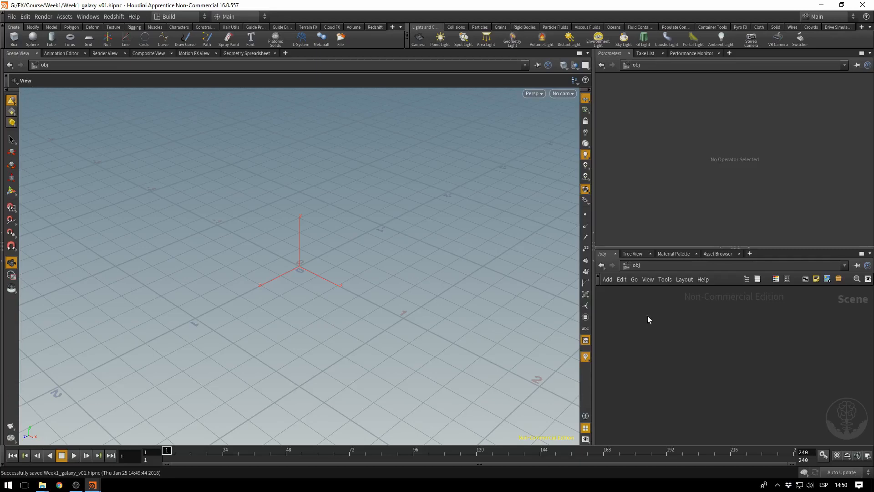
Add a Geometry node at object level and name it Galaxy.
{"action": "key", "text": "Tab"}
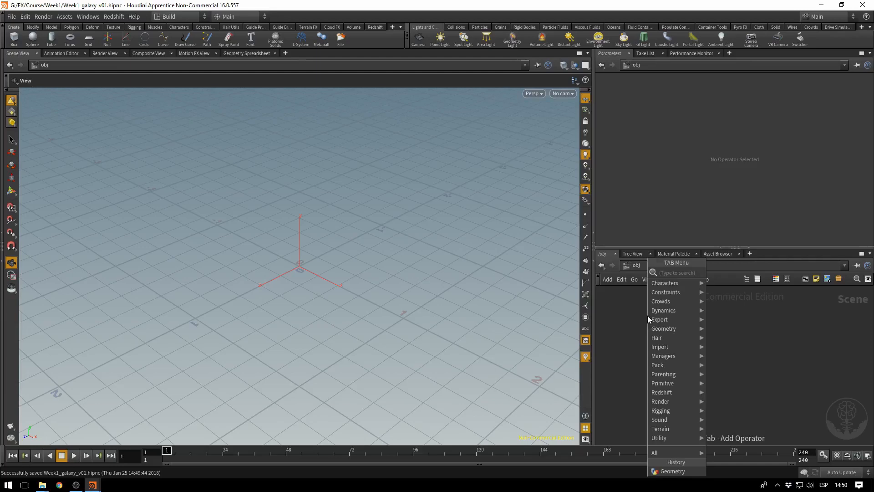
{"action": "key", "text": "Return"}
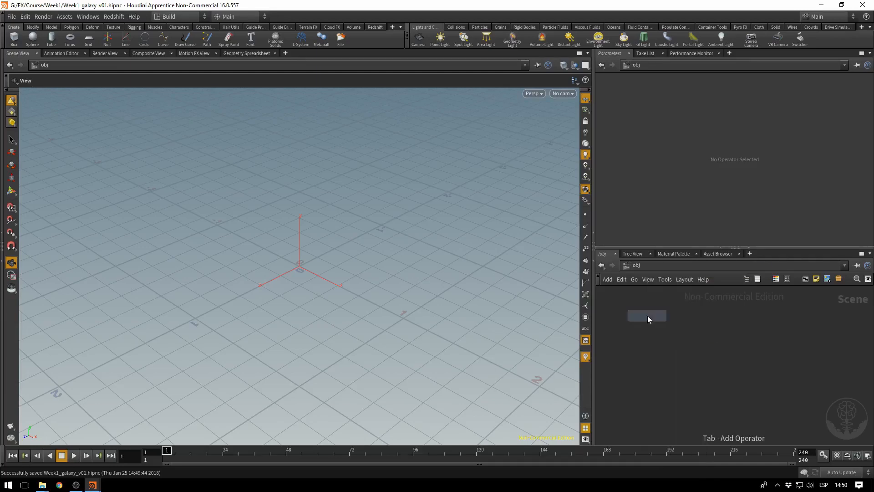
{"action": "left_click", "coordinate": [648, 316]}
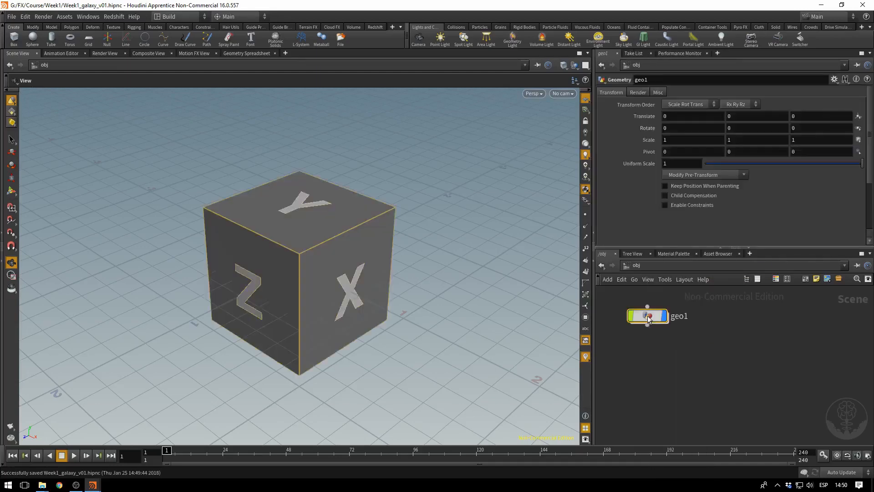
{"action": "double_click", "coordinate": [679, 316]}
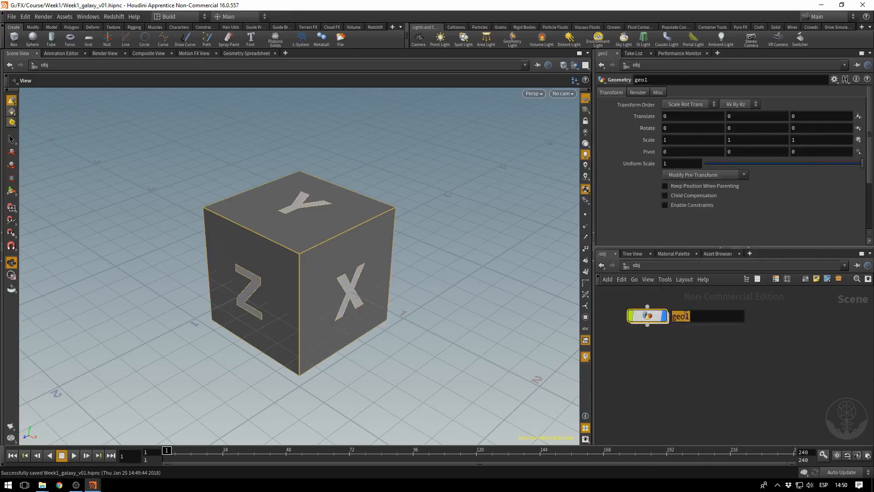
{"action": "type", "text": "Galaxy"}
{"action": "key", "text": "Return"}
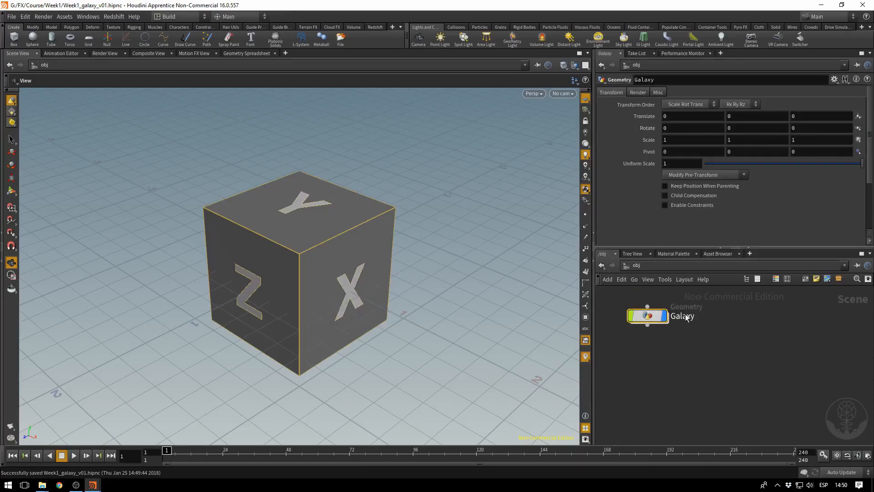
Go inside the Galaxy node and delete its default contents.
{"action": "double_click", "coordinate": [645, 316]}
{"action": "left_click_drag", "start_coordinate": [681, 312], "coordinate": [793, 393]}
{"action": "key", "text": "Delete"}
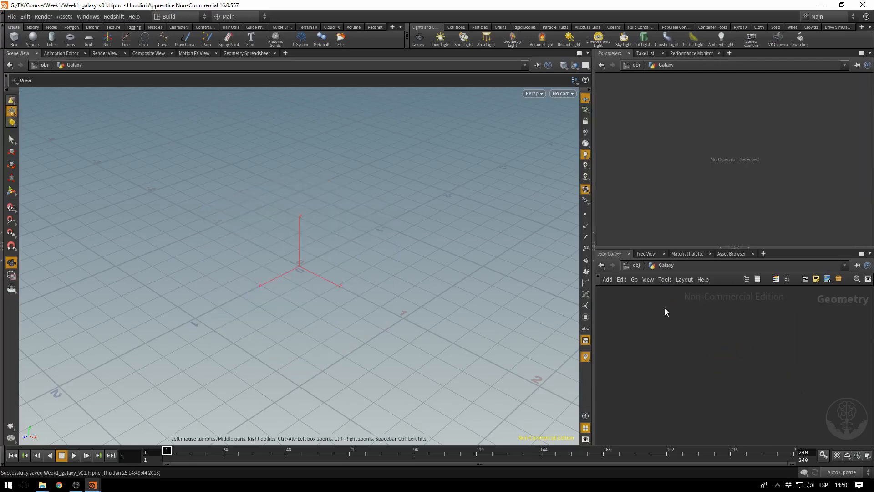
Add a Grid node inside the Galaxy network.
{"action": "key", "text": "Tab"}
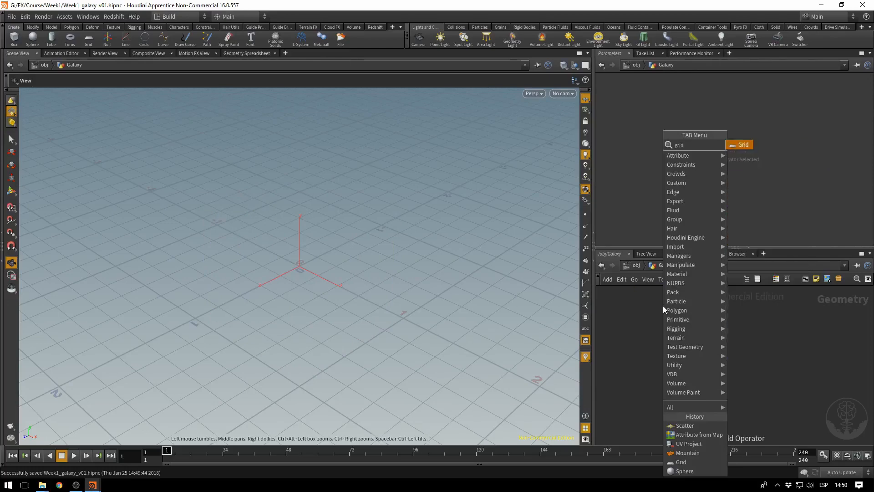
{"action": "key", "text": "Escape"}
{"action": "left_click", "coordinate": [652, 318]}
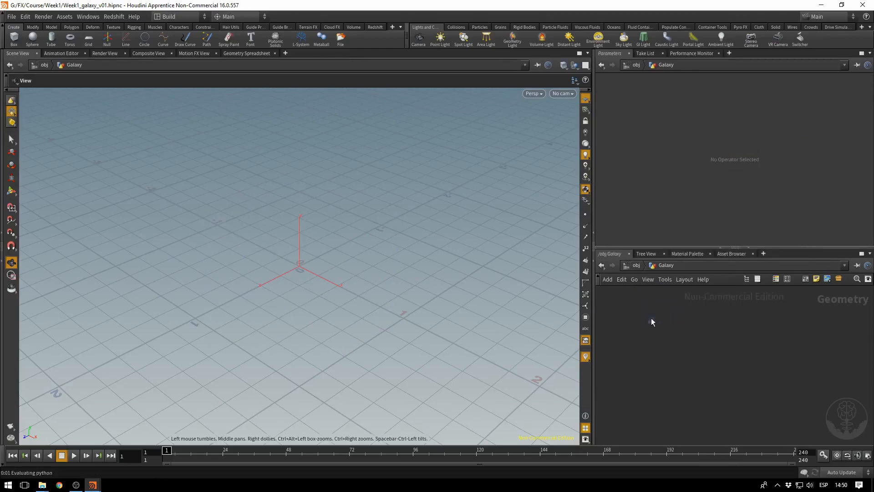
Set the grid's rows and columns to 500 each.
{"action": "scroll", "coordinate": [288, 220], "scroll_direction": "down", "scroll_amount": 5}
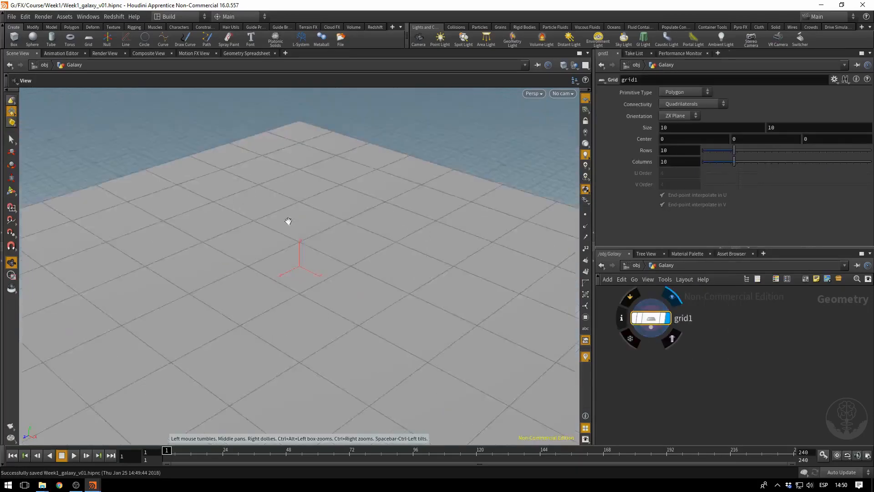
{"action": "left_click_drag", "start_coordinate": [346, 244], "coordinate": [357, 246]}
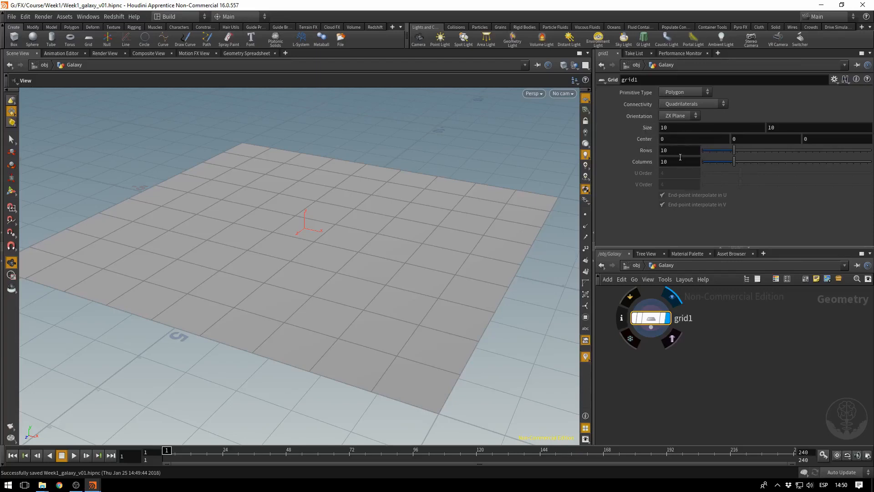
{"action": "double_click", "coordinate": [679, 150]}
{"action": "type", "text": "500"}
{"action": "key", "text": "Tab"}
{"action": "type", "text": "500"}
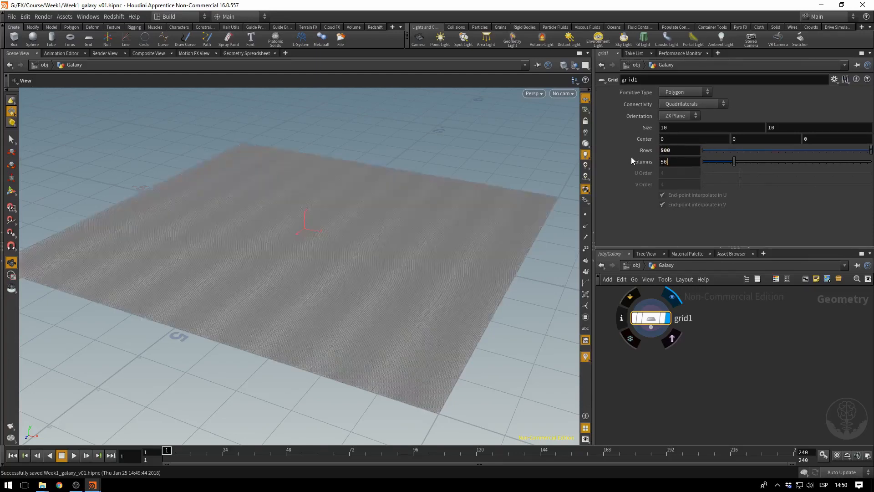
{"action": "key", "text": "Return"}
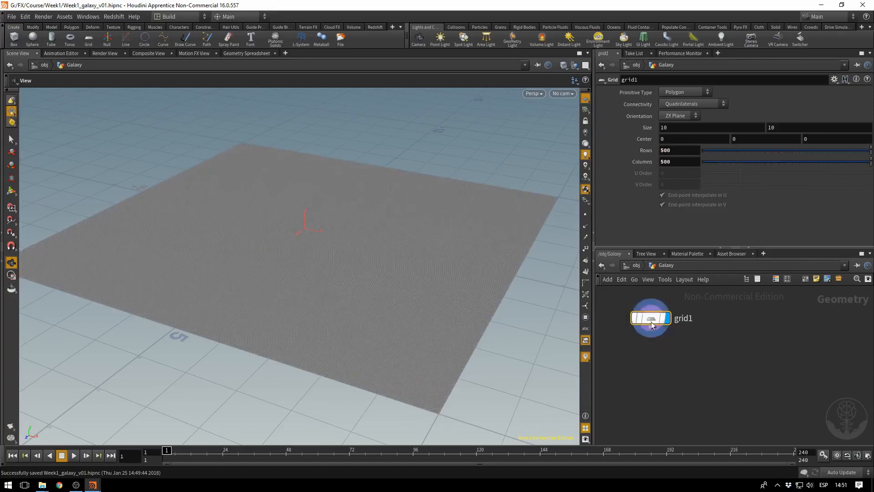
Rename the grid node as GalaxyBase.
{"action": "double_click", "coordinate": [683, 318]}
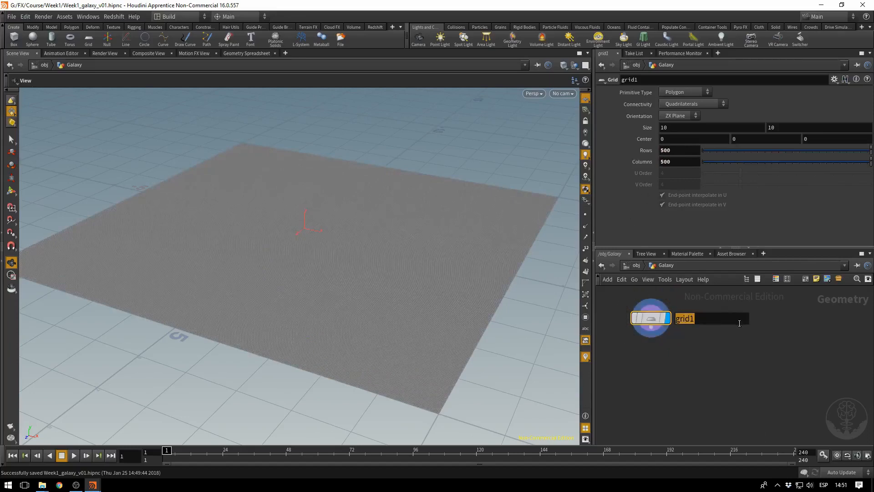
{"action": "type", "text": "Galavy"}
{"action": "key", "text": "BackSpace"}
{"action": "key", "text": "BackSpace"}
{"action": "type", "text": "xyBase"}
{"action": "key", "text": "Return"}
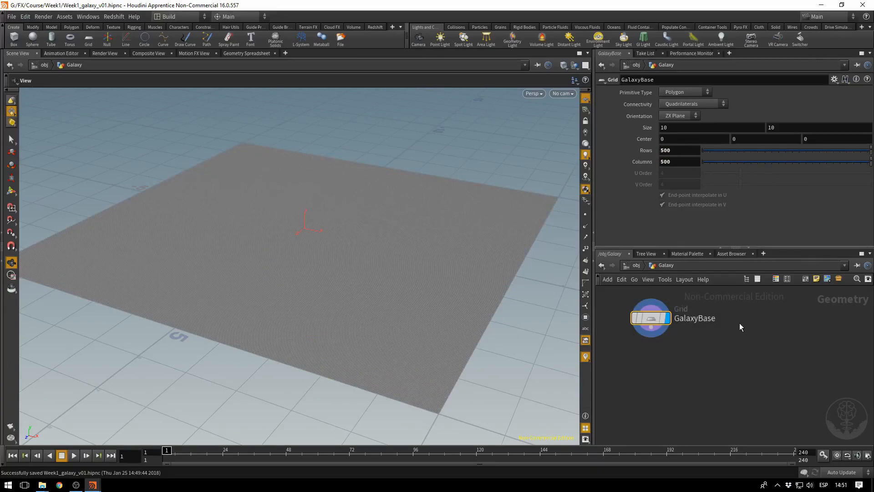
Add a Mountain node wired to GalaxyBase's output and place it just below the grid node.
{"action": "middle_click_drag", "start_coordinate": [678, 358], "coordinate": [707, 353]}
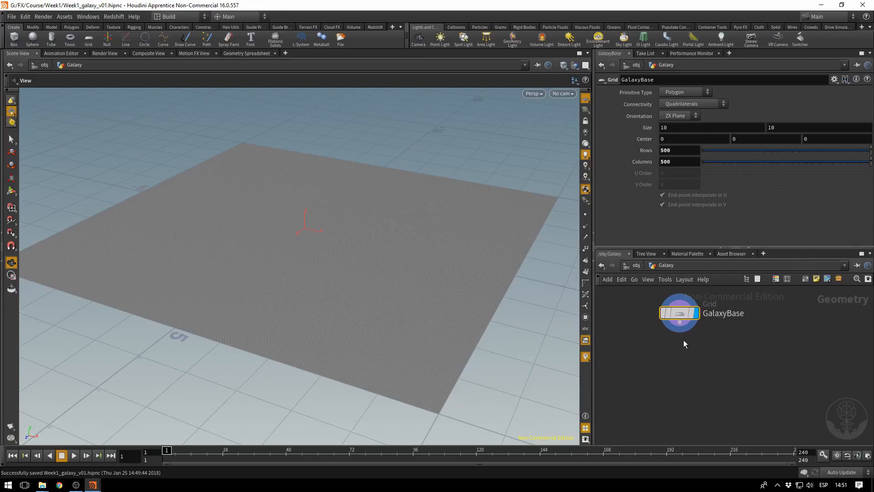
{"action": "left_click", "coordinate": [680, 322]}
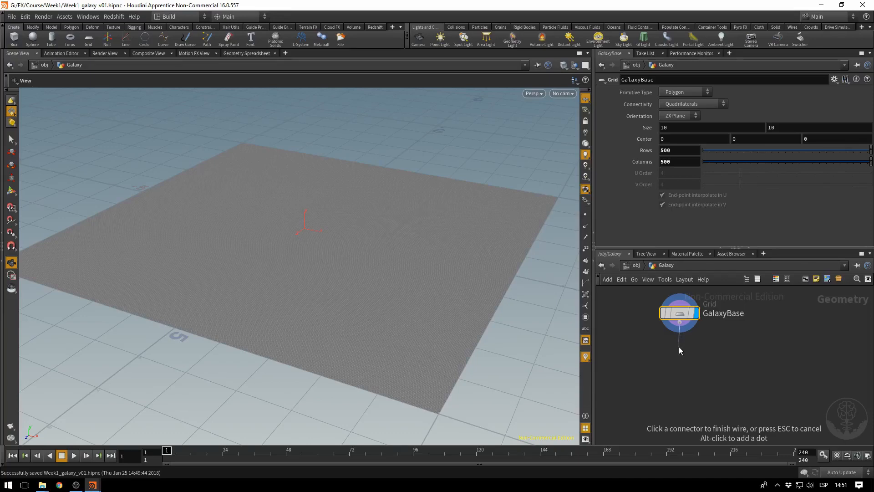
{"action": "key", "text": "Tab"}
{"action": "type", "text": "mou"}
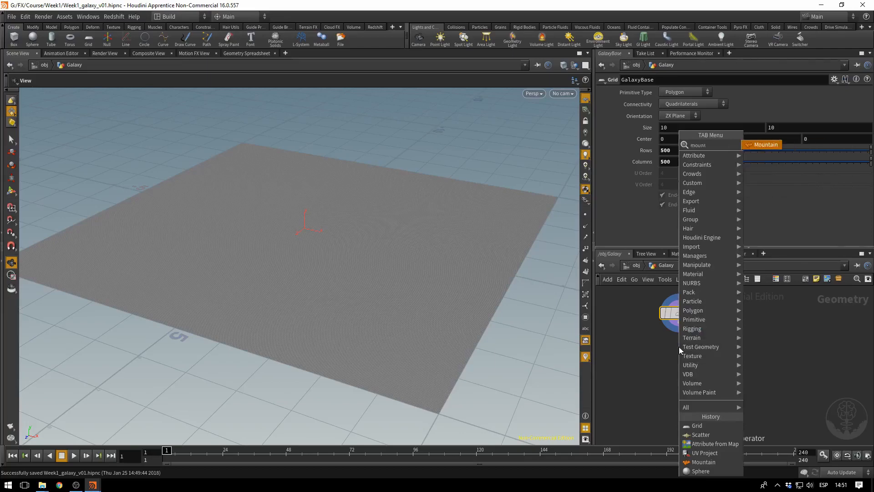
{"action": "key", "text": "Return"}
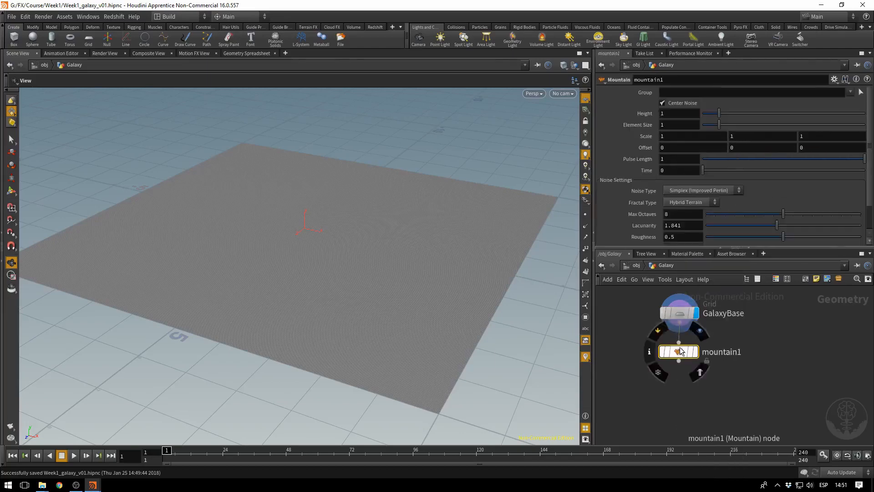
{"action": "left_click_drag", "start_coordinate": [679, 348], "coordinate": [677, 363]}
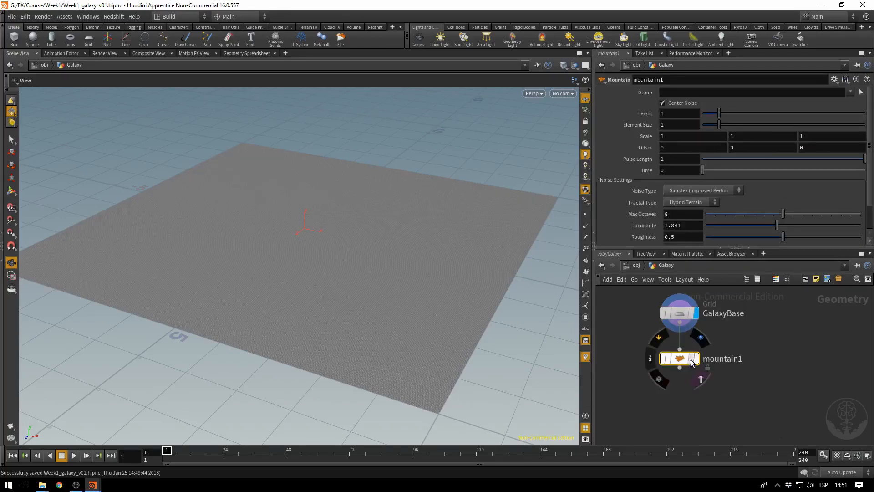
Display the Mountain node's result and set its height to 0.67 and element size to 1.85.
{"action": "left_click", "coordinate": [696, 358]}
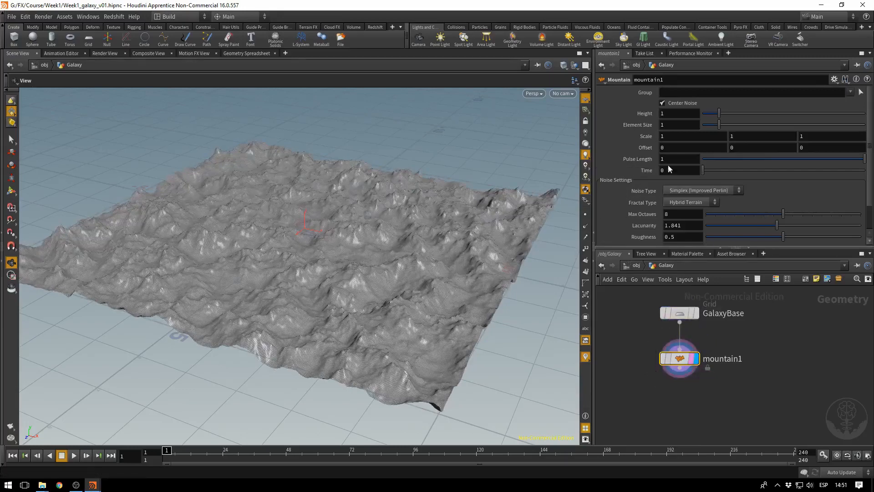
{"action": "left_click", "coordinate": [677, 188]}
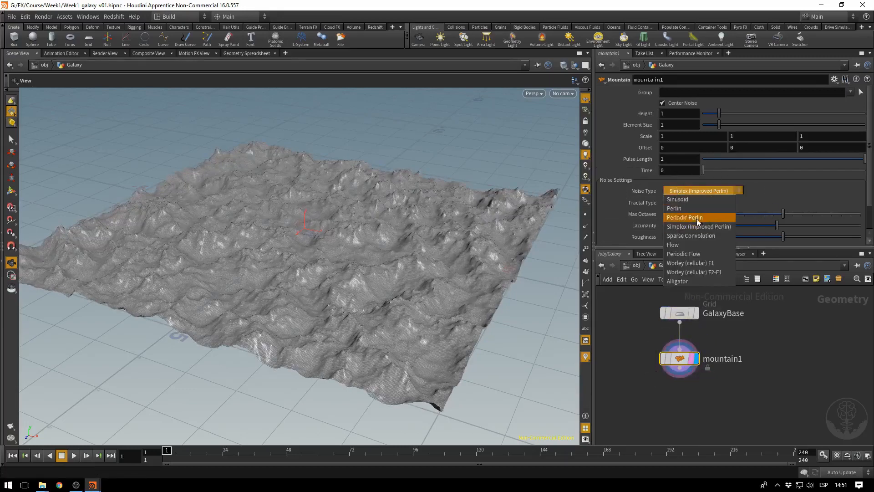
{"action": "left_click", "coordinate": [698, 189]}
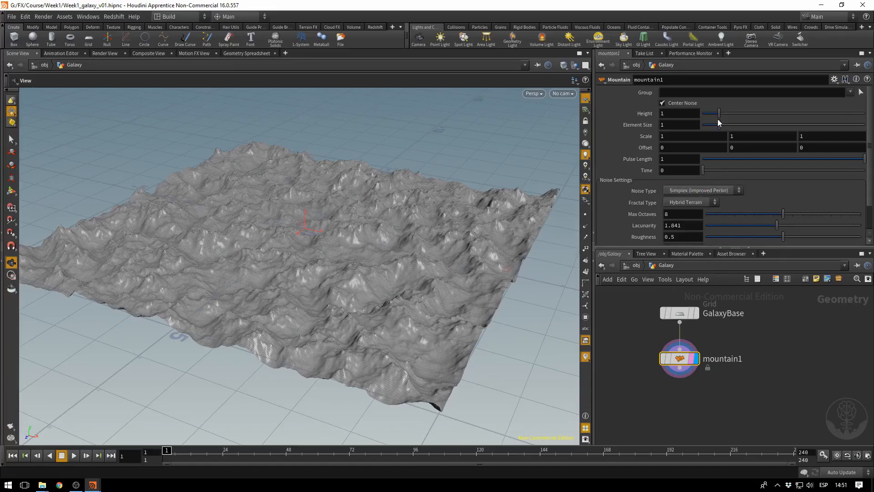
{"action": "mouse_move", "coordinate": [719, 114]}
{"action": "left_mouse_down"}
{"action": "mouse_move", "coordinate": [711, 115]}
{"action": "mouse_move", "coordinate": [716, 133]}
{"action": "mouse_move", "coordinate": [734, 126]}
{"action": "mouse_move", "coordinate": [717, 116]}
{"action": "left_mouse_up"}
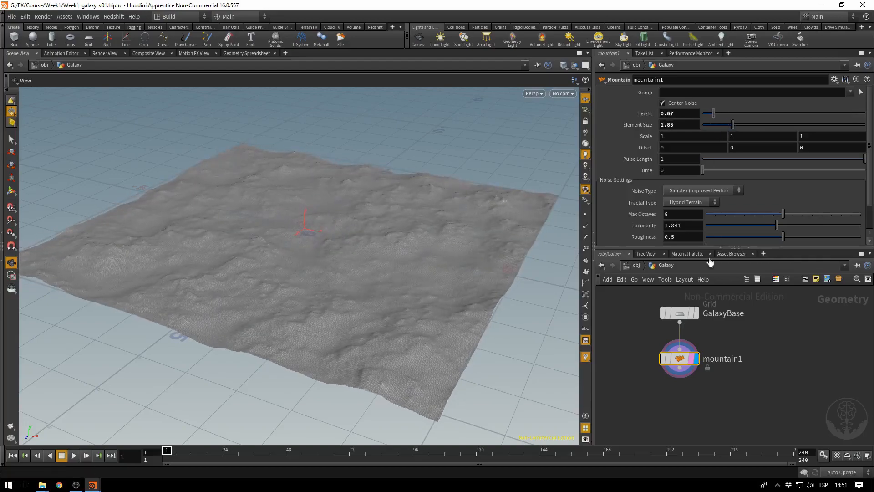
Rename the Mountain node as BaseDeform.
{"action": "mouse_move", "coordinate": [694, 358]}
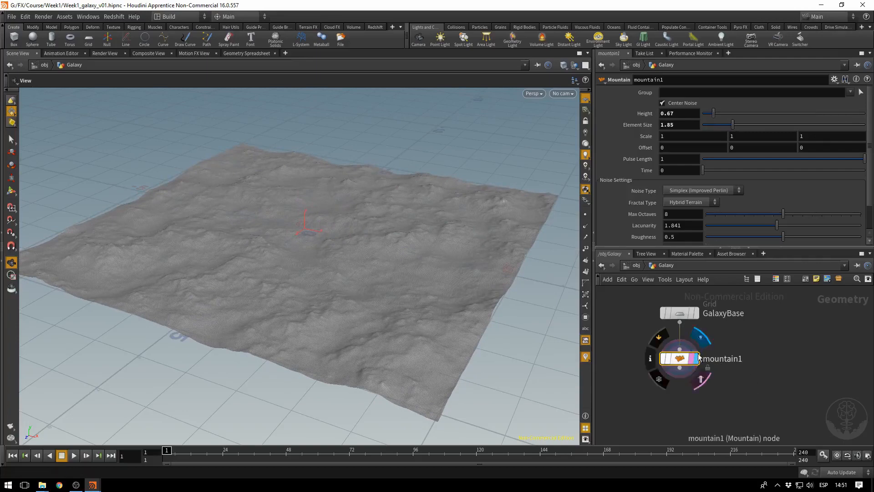
{"action": "double_click", "coordinate": [723, 360]}
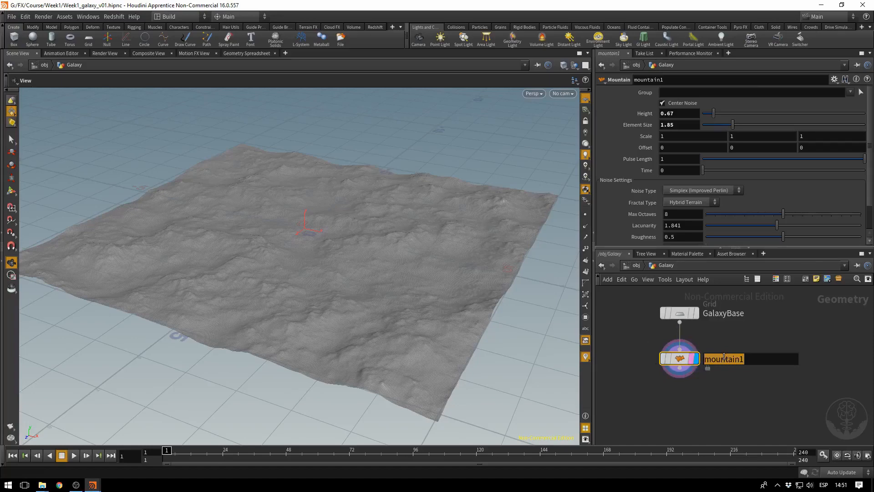
{"action": "type", "text": "G"}
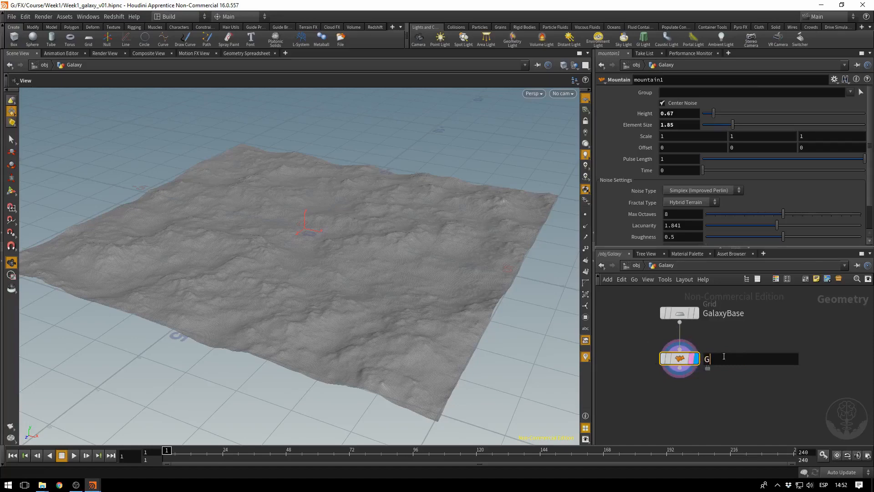
{"action": "key", "text": "BackSpace"}
{"action": "type", "text": "BaseDeform"}
{"action": "key", "text": "Return"}
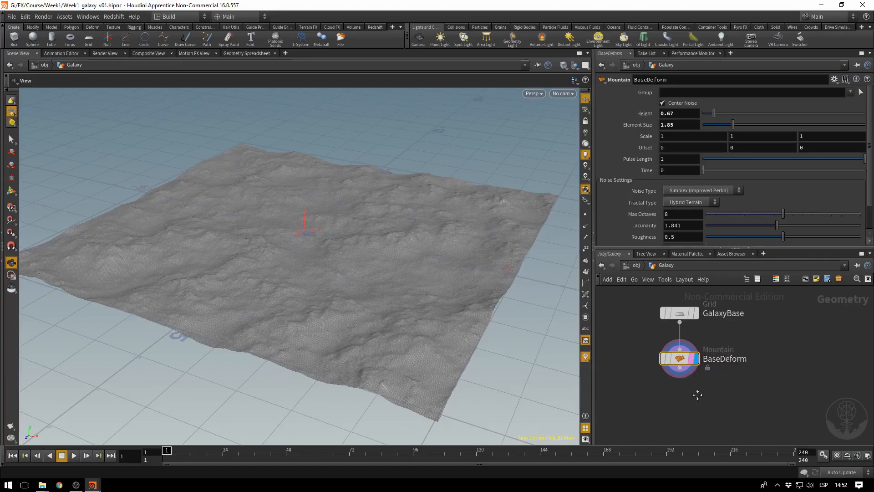
Examine the BaseDeform node's information for its geometry counts and point attributes.
{"action": "middle_click_drag", "start_coordinate": [697, 396], "coordinate": [690, 387]}
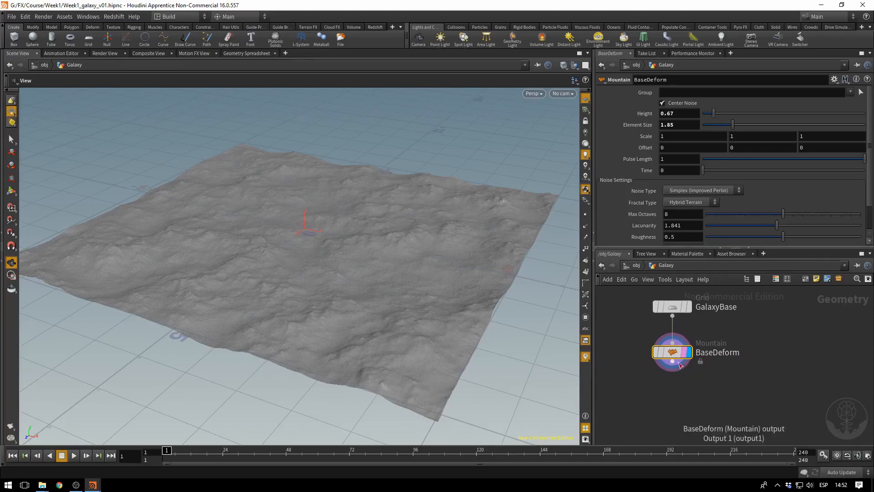
{"action": "mouse_move", "coordinate": [668, 356]}
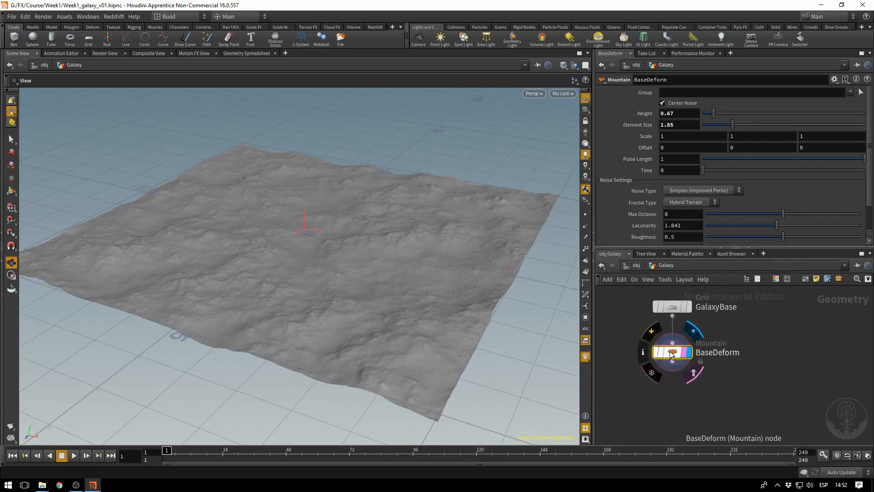
{"action": "middle_click", "coordinate": [672, 356]}
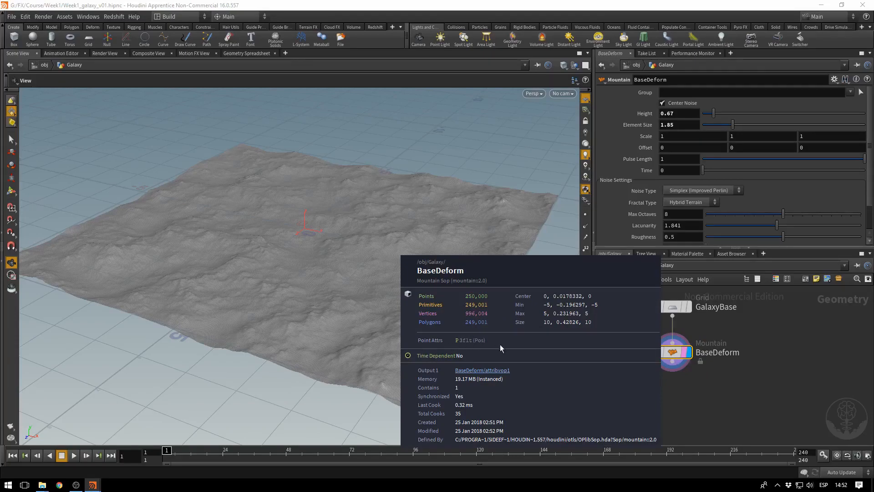
{"action": "left_click", "coordinate": [606, 342]}
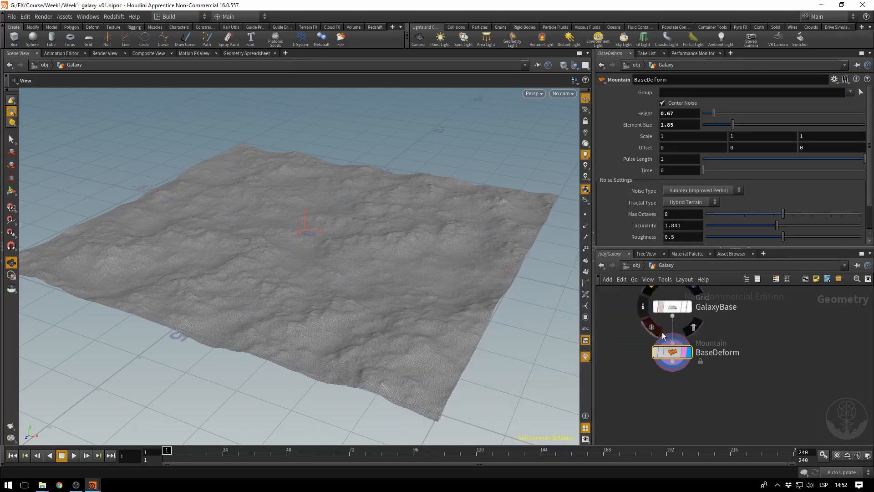
Add a UV Project node wired to BaseDeform's output and display its result.
{"action": "left_click", "coordinate": [673, 363]}
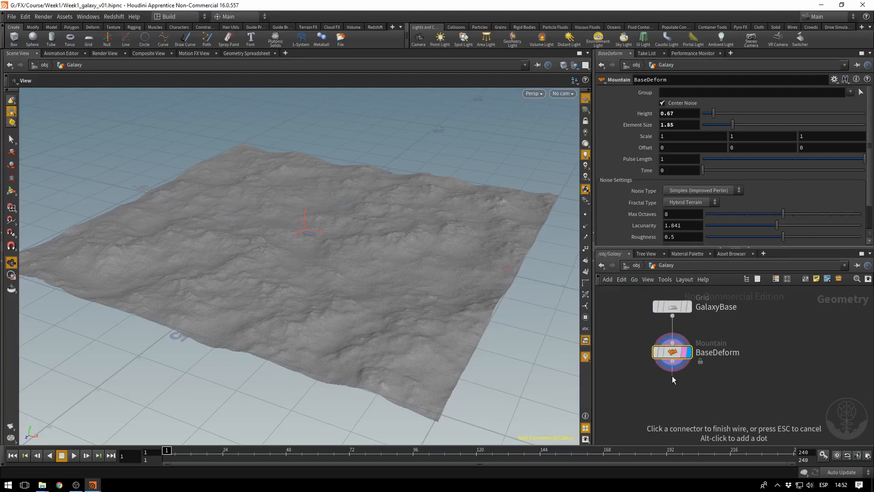
{"action": "left_click", "coordinate": [672, 376]}
{"action": "type", "text": "uvpr"}
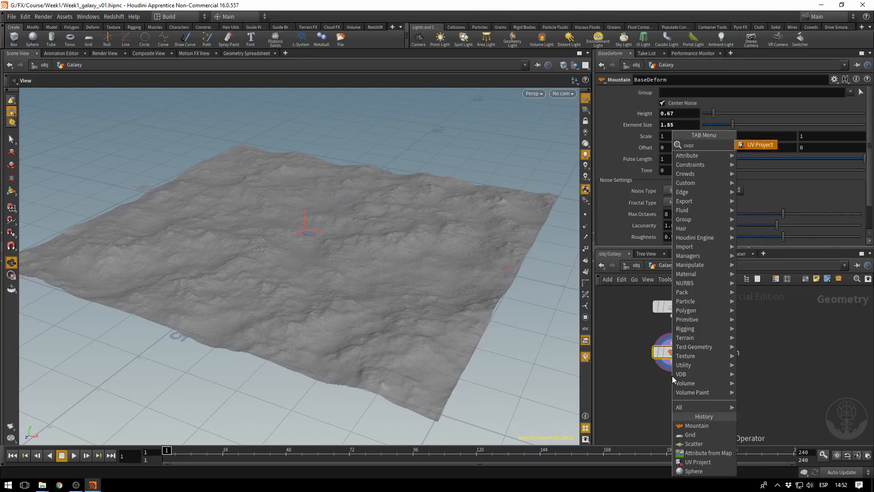
{"action": "key", "text": "Return"}
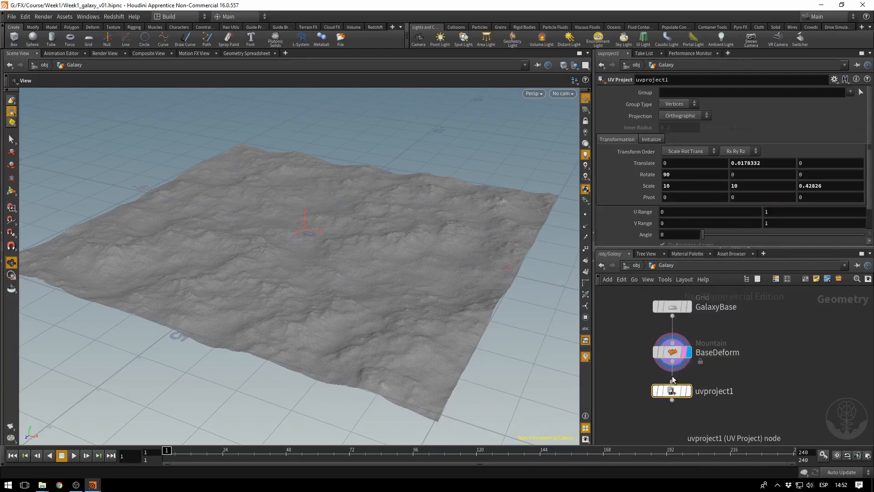
{"action": "left_click", "coordinate": [685, 393]}
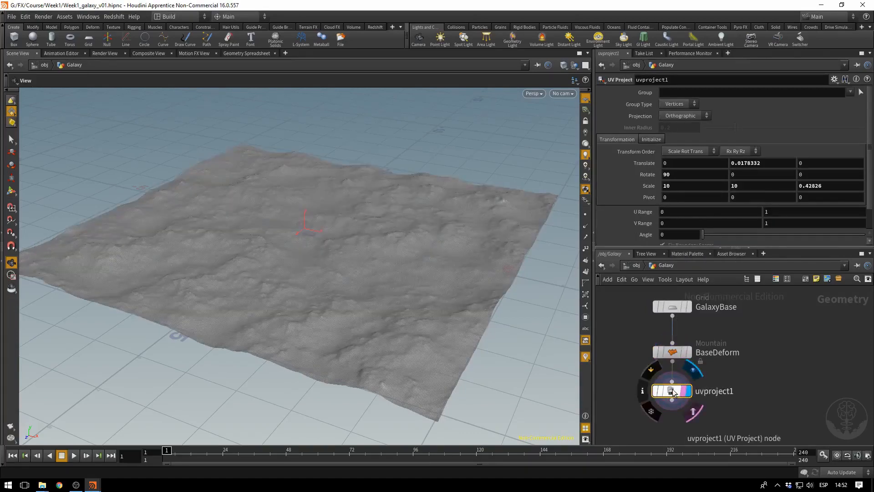
Examine the UV Project node's information and its available projection types.
{"action": "middle_click", "coordinate": [674, 392]}
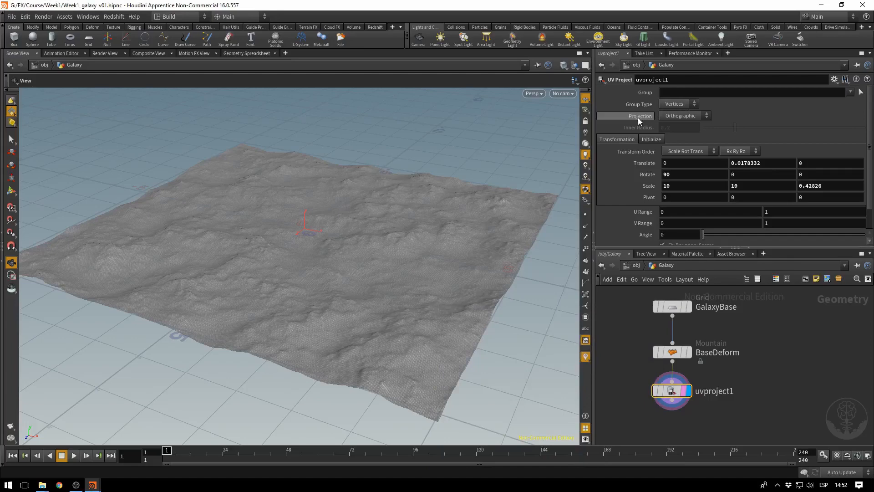
{"action": "left_click", "coordinate": [677, 117]}
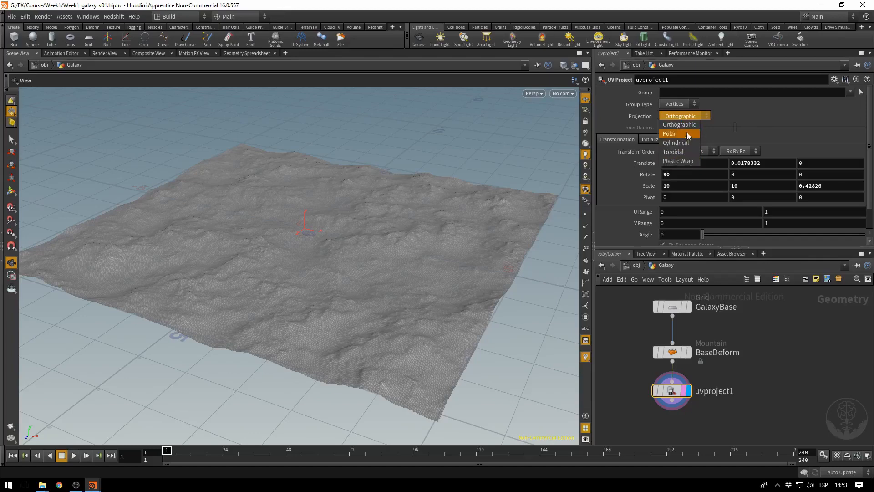
{"action": "left_click", "coordinate": [615, 114]}
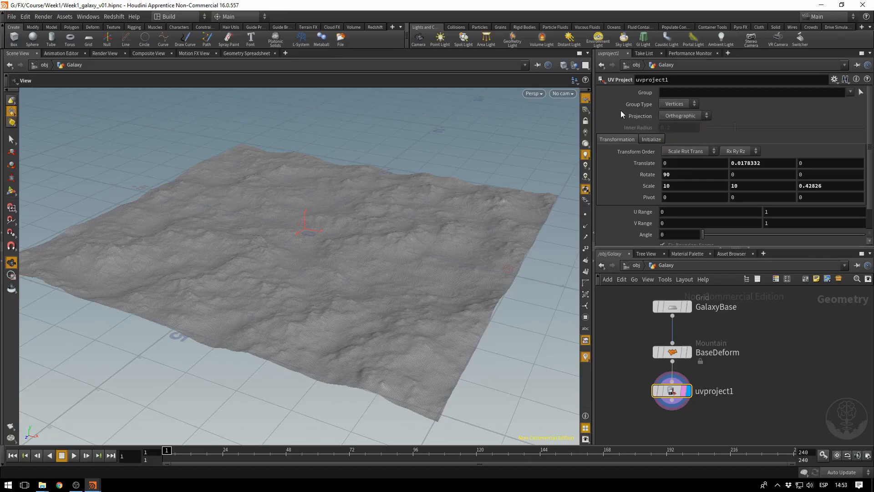
Examine the grid's projected UVs in the UV viewport and return to the perspective viewport.
{"action": "left_click", "coordinate": [539, 95]}
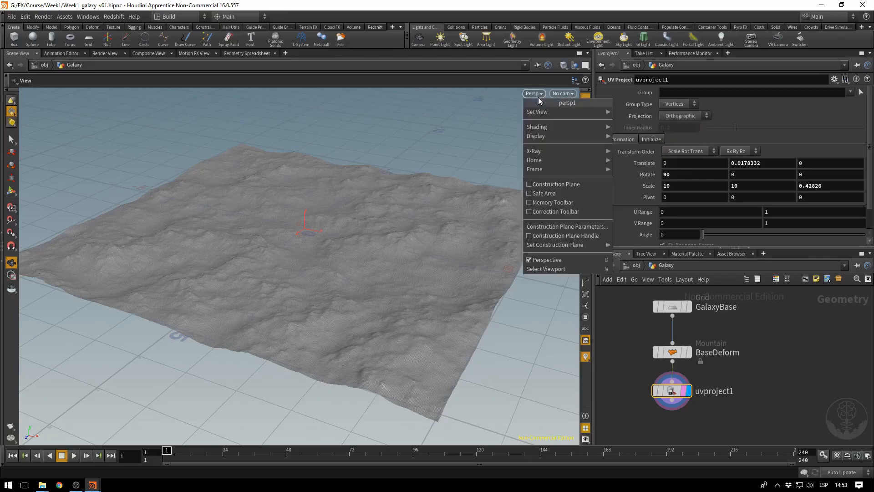
{"action": "mouse_move", "coordinate": [539, 112]}
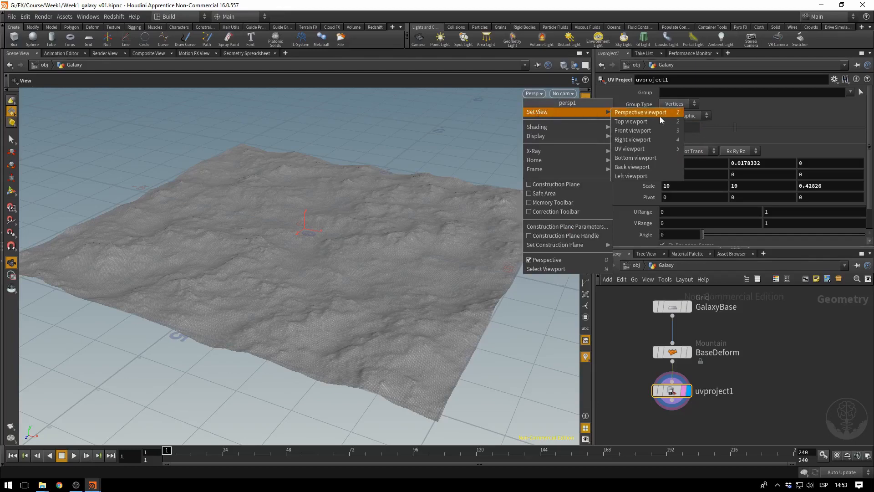
{"action": "left_click", "coordinate": [635, 150]}
{"action": "middle_click_drag", "start_coordinate": [482, 176], "coordinate": [486, 171]}
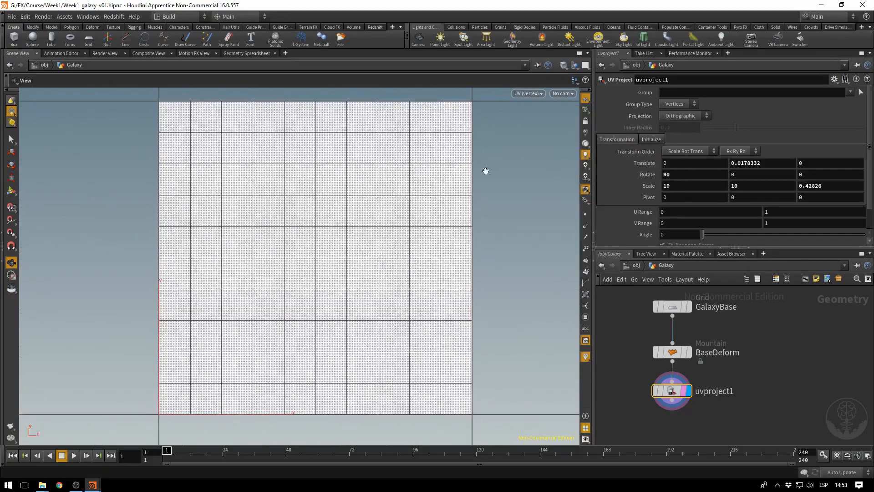
{"action": "scroll", "coordinate": [371, 197], "scroll_direction": "up", "scroll_amount": 2}
{"action": "scroll", "coordinate": [374, 196], "scroll_direction": "down", "scroll_amount": 2}
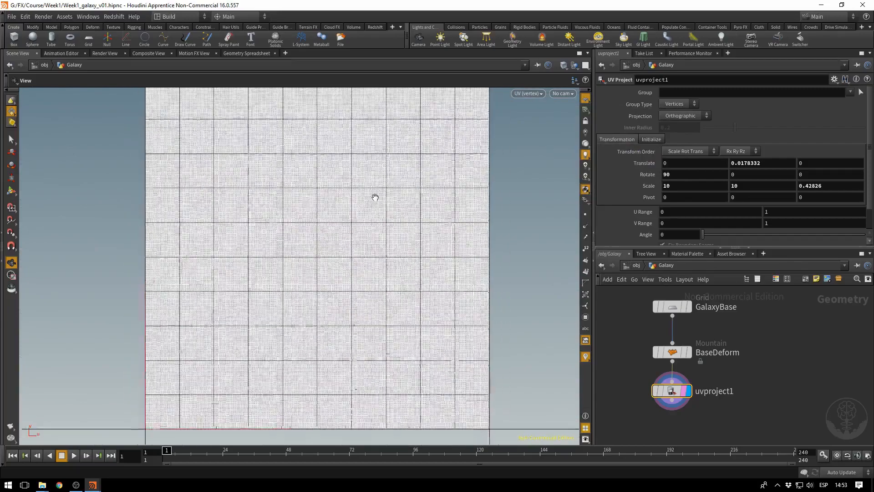
{"action": "scroll", "coordinate": [519, 221], "scroll_direction": "down", "scroll_amount": 3}
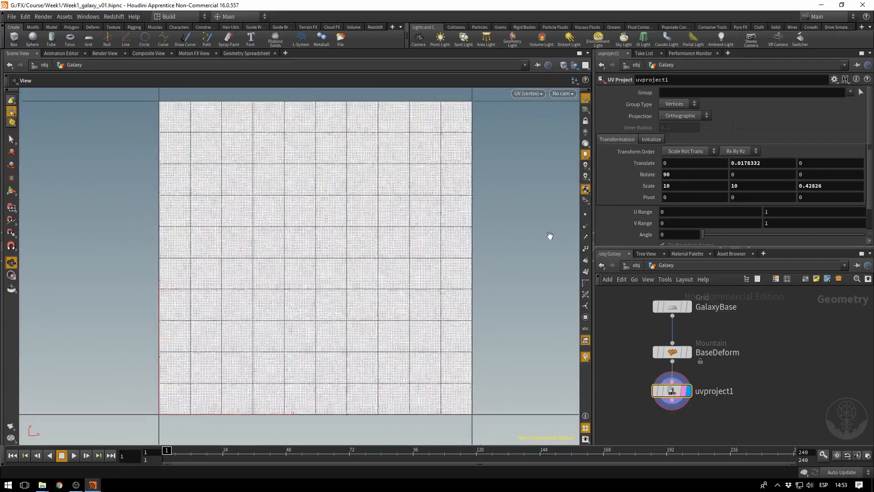
{"action": "scroll", "coordinate": [518, 227], "scroll_direction": "up", "scroll_amount": 3}
{"action": "scroll", "coordinate": [515, 225], "scroll_direction": "down", "scroll_amount": 4}
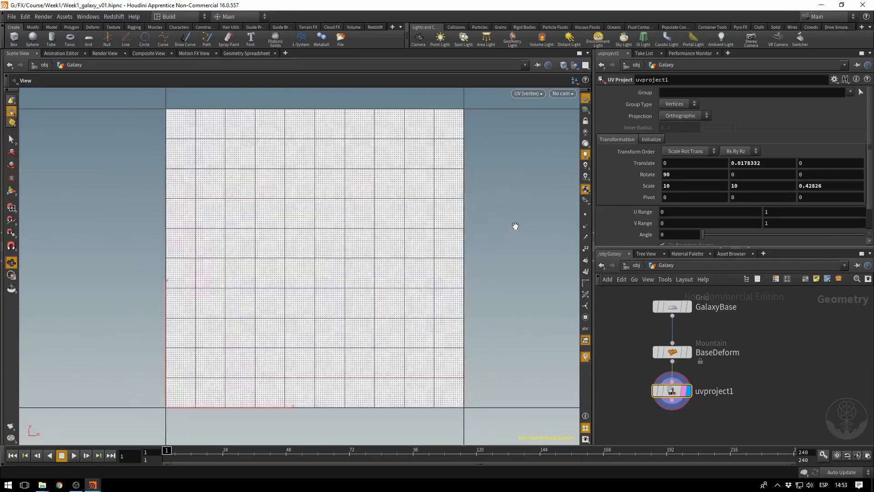
{"action": "scroll", "coordinate": [514, 223], "scroll_direction": "up", "scroll_amount": 2}
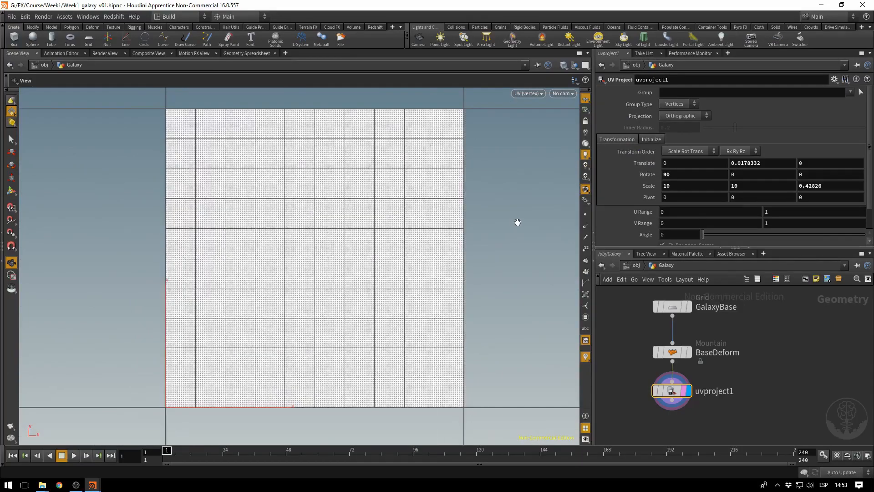
{"action": "left_click", "coordinate": [531, 95]}
{"action": "mouse_move", "coordinate": [532, 112]}
{"action": "left_click", "coordinate": [640, 113]}
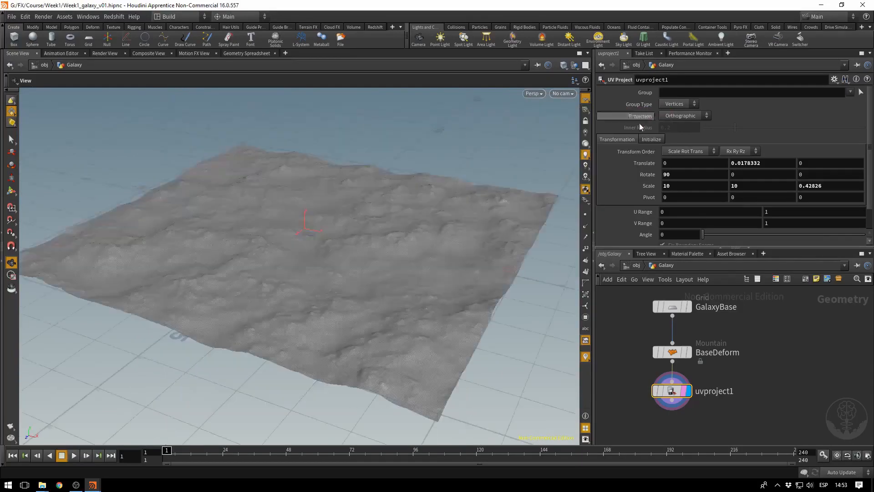
Rename the UV Project node as CreateUVs and nudge BaseDeform slightly up toward GalaxyBase.
{"action": "double_click", "coordinate": [712, 392]}
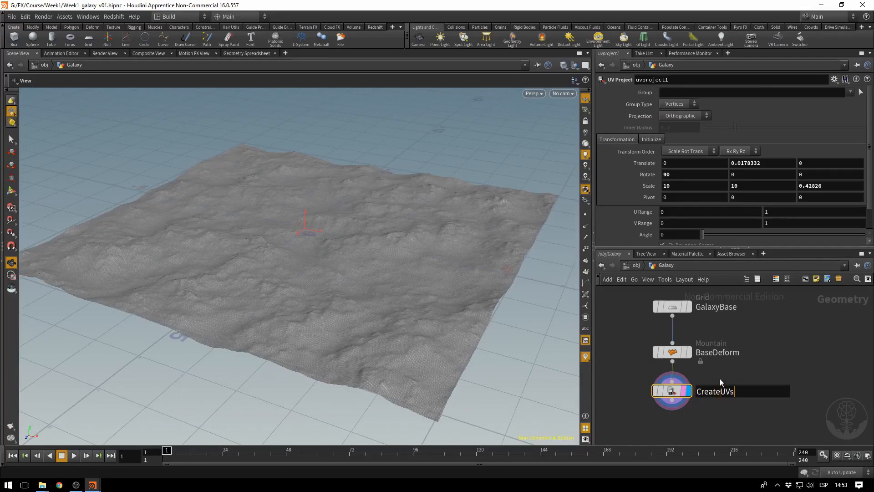
{"action": "key", "text": "Return"}
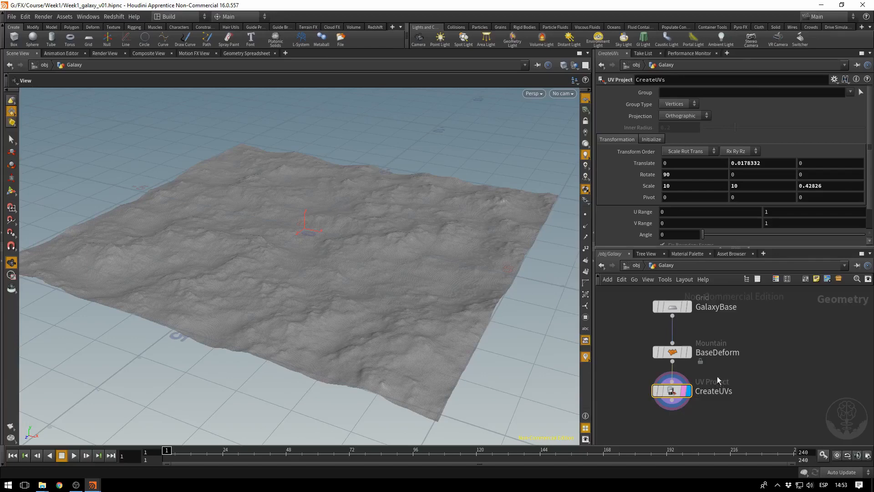
{"action": "middle_click_drag", "start_coordinate": [764, 367], "coordinate": [762, 357]}
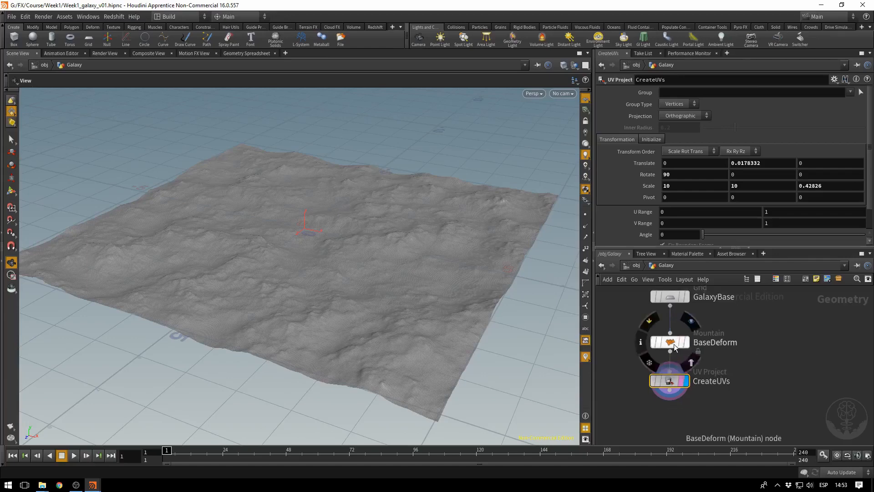
{"action": "left_click_drag", "start_coordinate": [669, 340], "coordinate": [669, 335]}
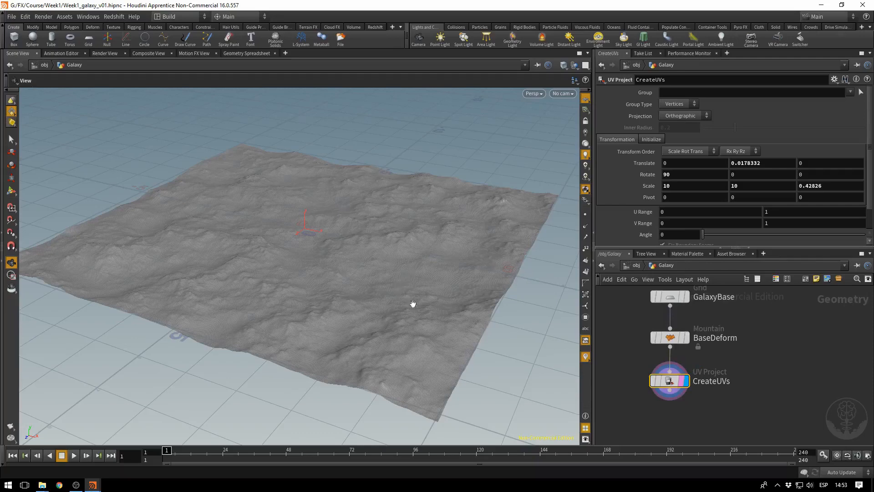
Add an Attribute from Map node wired to CreateUVs' output and display its result.
{"action": "left_click", "coordinate": [670, 398]}
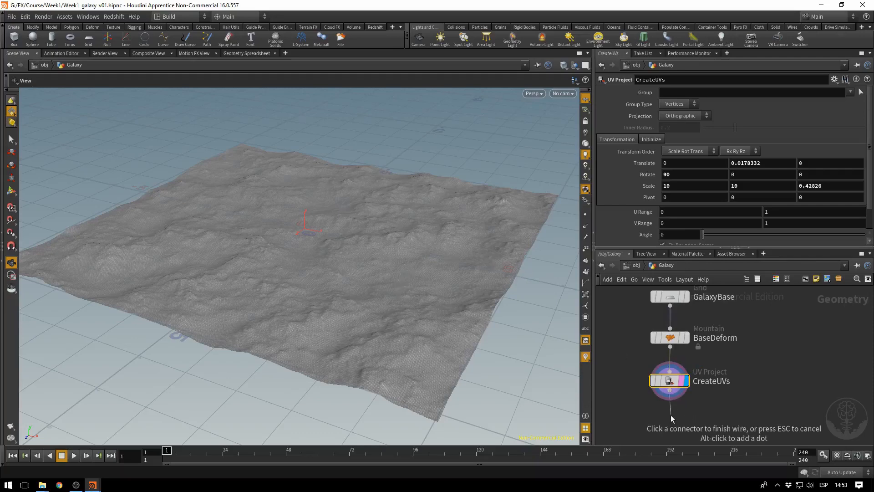
{"action": "key", "text": "Tab"}
{"action": "type", "text": "from"}
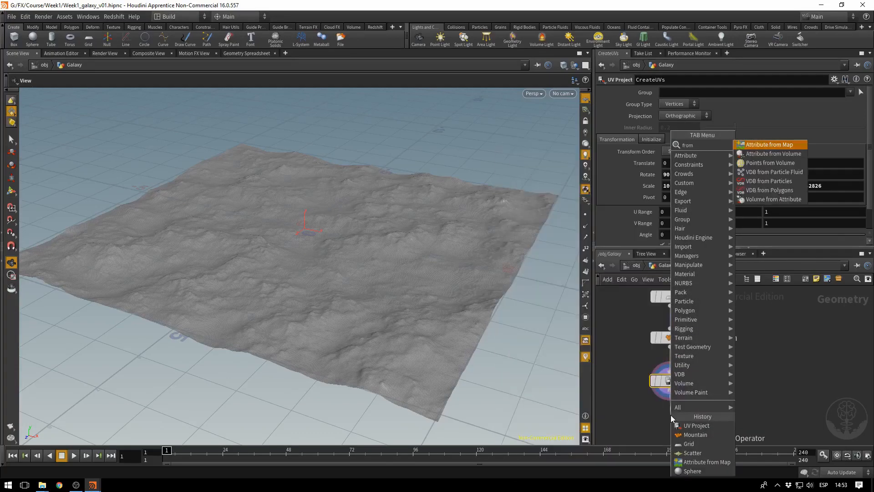
{"action": "key", "text": "Return"}
{"action": "left_click", "coordinate": [671, 416]}
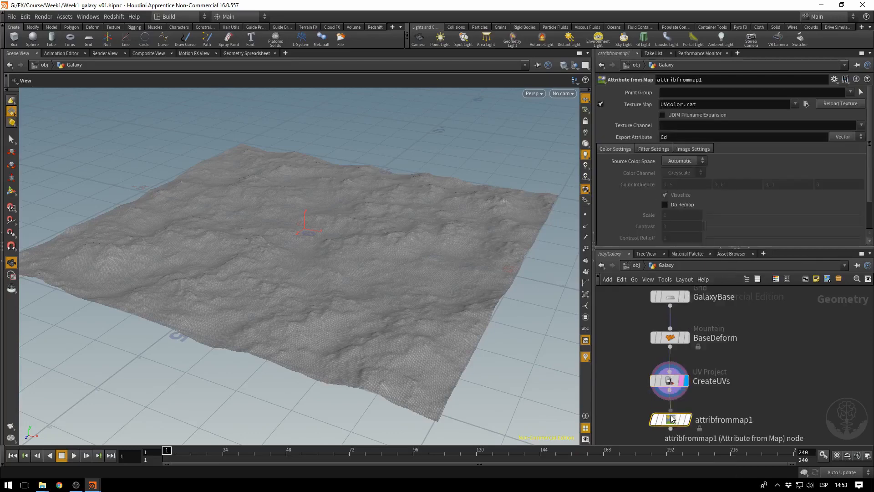
{"action": "left_click", "coordinate": [688, 419]}
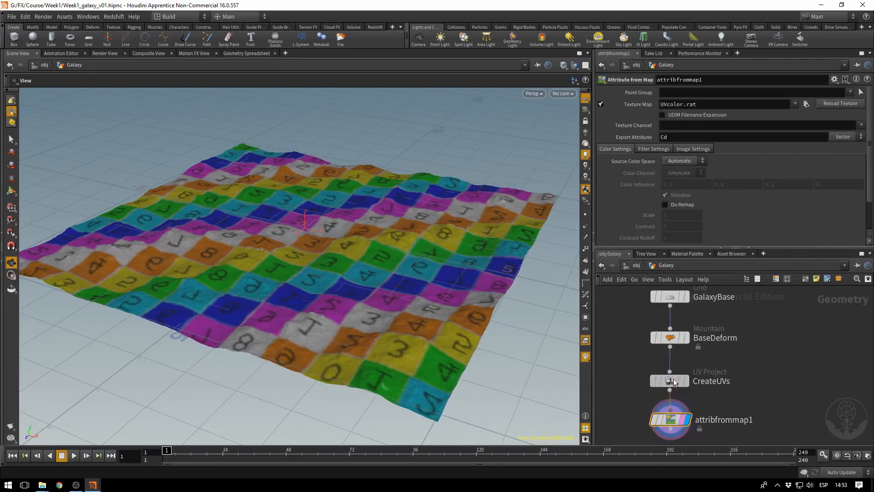
Nudge CreateUVs slightly up and load $HIP/tex/Galaxy_Color.jpg as the texture map of the attribfrommap1 node.
{"action": "left_click_drag", "start_coordinate": [676, 382], "coordinate": [676, 377]}
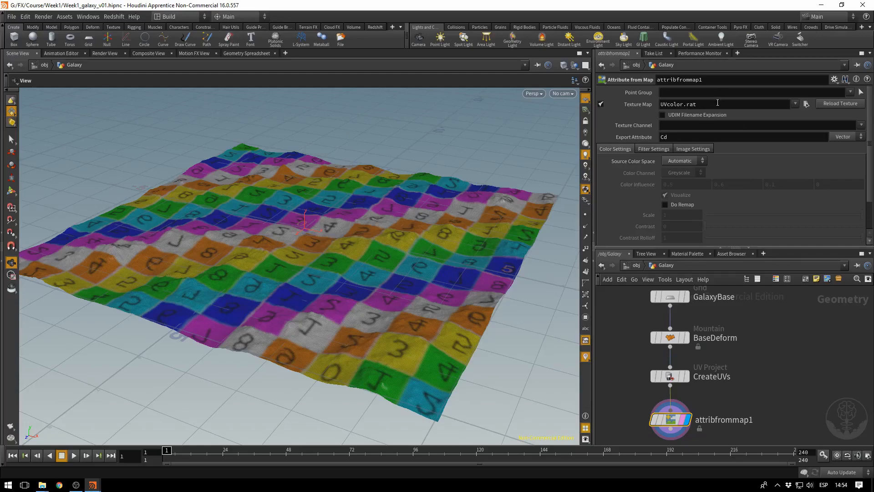
{"action": "left_click_drag", "start_coordinate": [696, 105], "coordinate": [607, 102]}
{"action": "double_click", "coordinate": [684, 137]}
{"action": "left_click", "coordinate": [806, 105]}
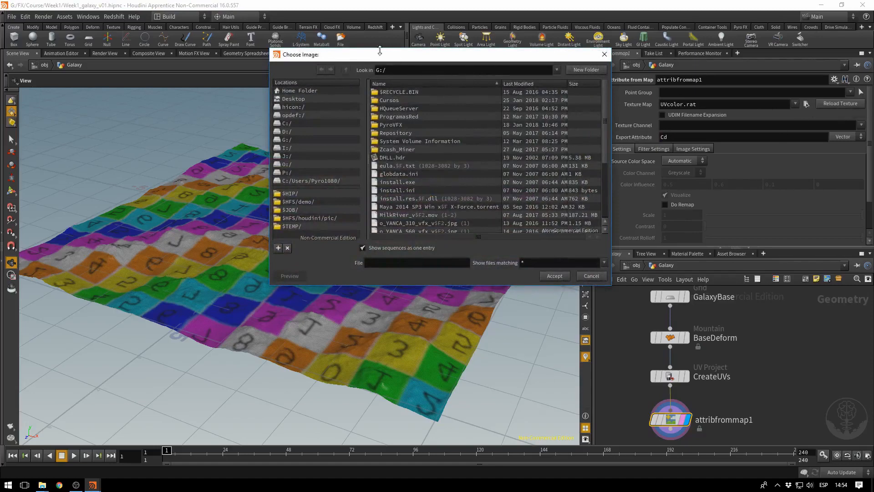
{"action": "left_click_drag", "start_coordinate": [376, 59], "coordinate": [377, 64]}
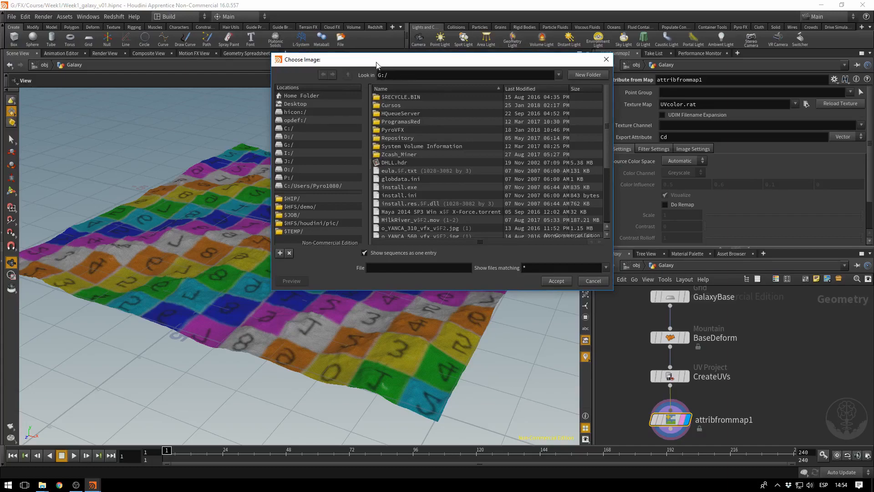
{"action": "left_click_drag", "start_coordinate": [377, 59], "coordinate": [354, 95]}
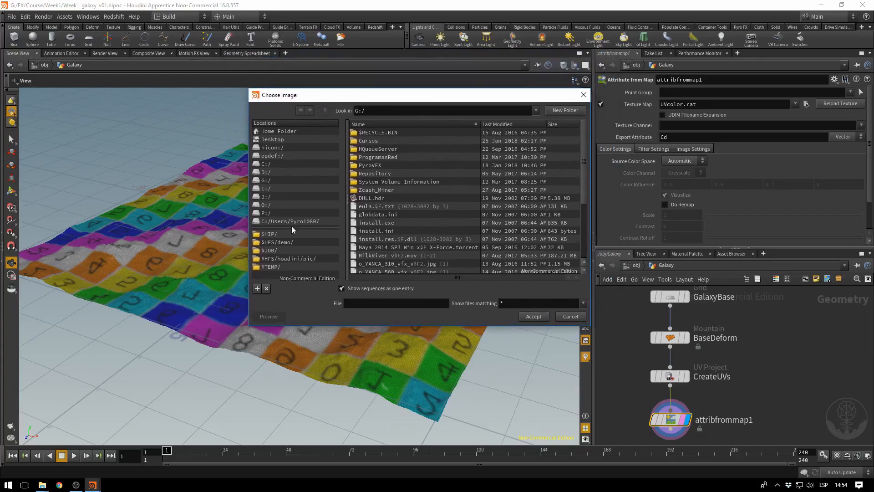
{"action": "left_click", "coordinate": [268, 235]}
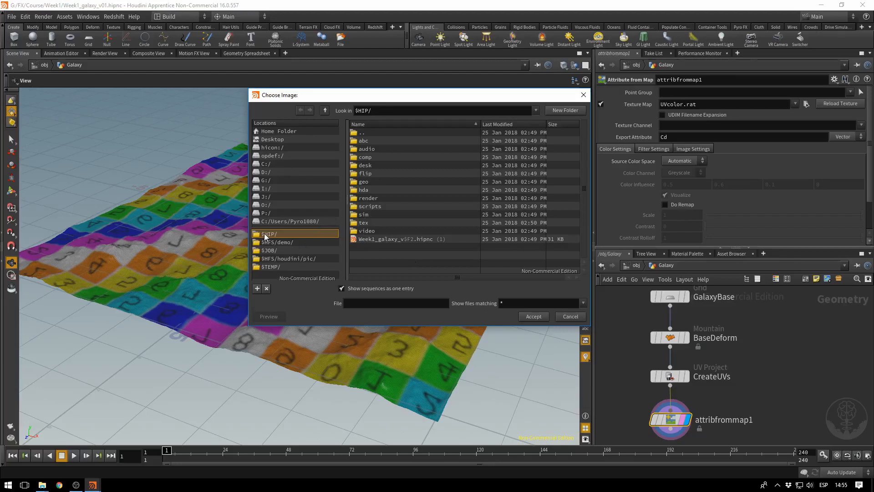
{"action": "double_click", "coordinate": [364, 223]}
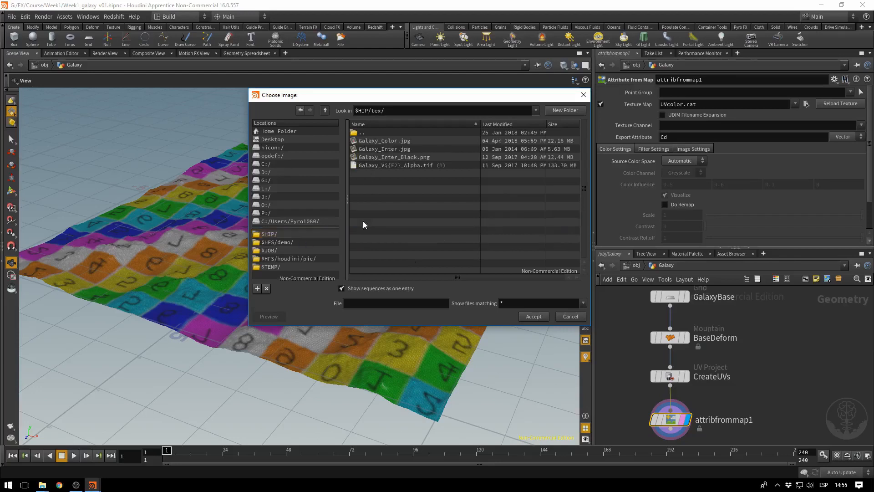
{"action": "left_click", "coordinate": [394, 140]}
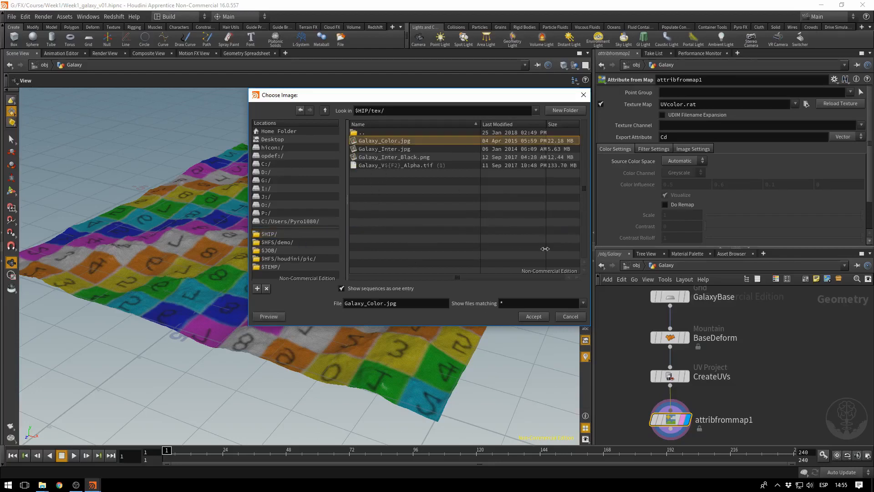
{"action": "left_click", "coordinate": [529, 317]}
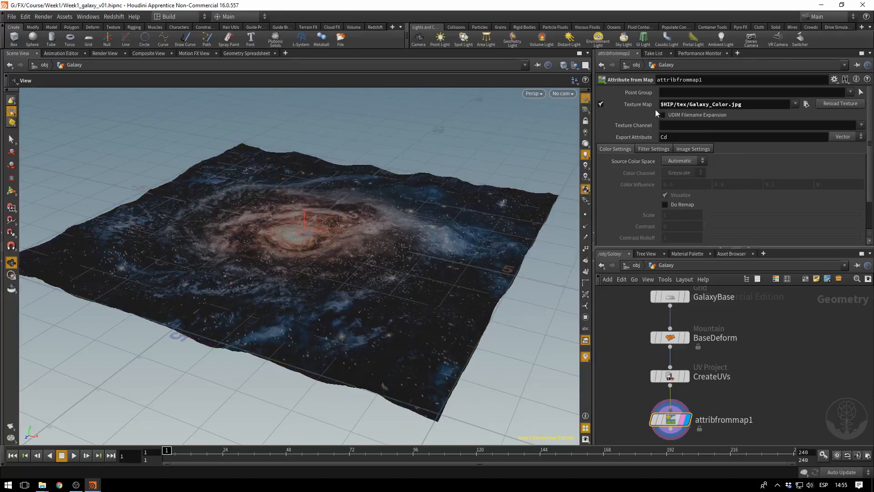
Examine the texture map path, the export attribute and the node information of attribfrommap1.
{"action": "mouse_move", "coordinate": [643, 109]}
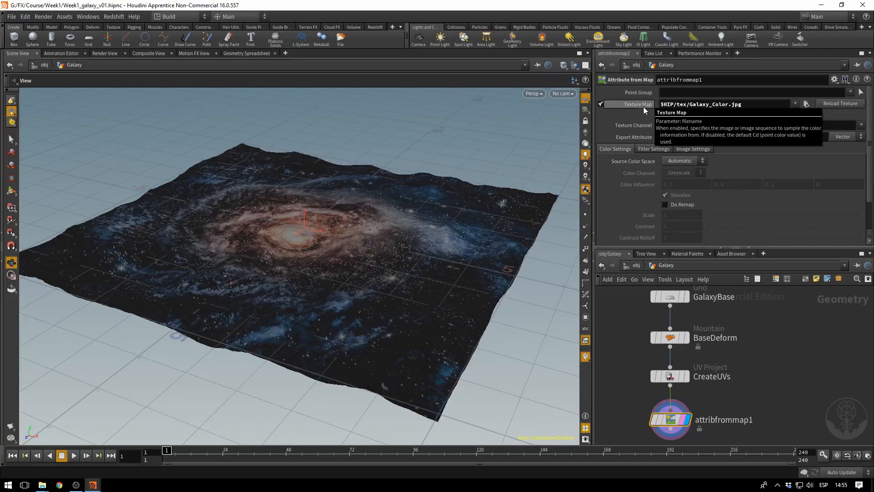
{"action": "left_click_drag", "start_coordinate": [754, 107], "coordinate": [656, 104]}
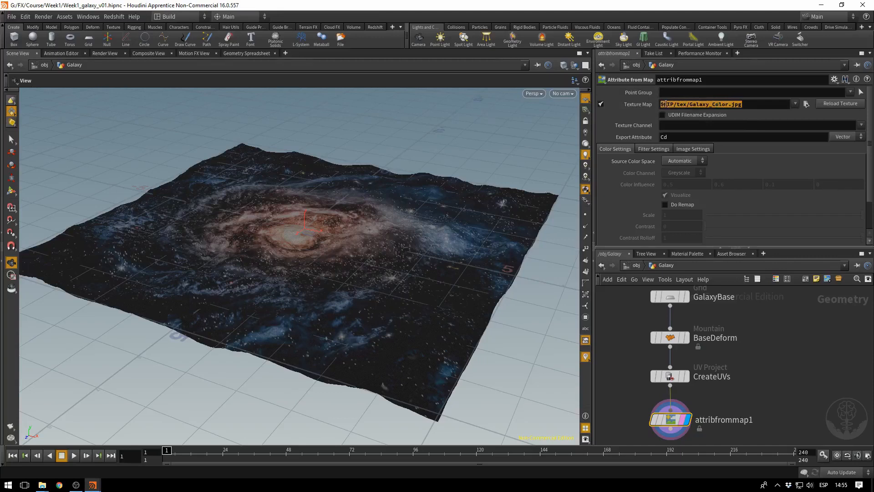
{"action": "left_click_drag", "start_coordinate": [678, 105], "coordinate": [653, 105]}
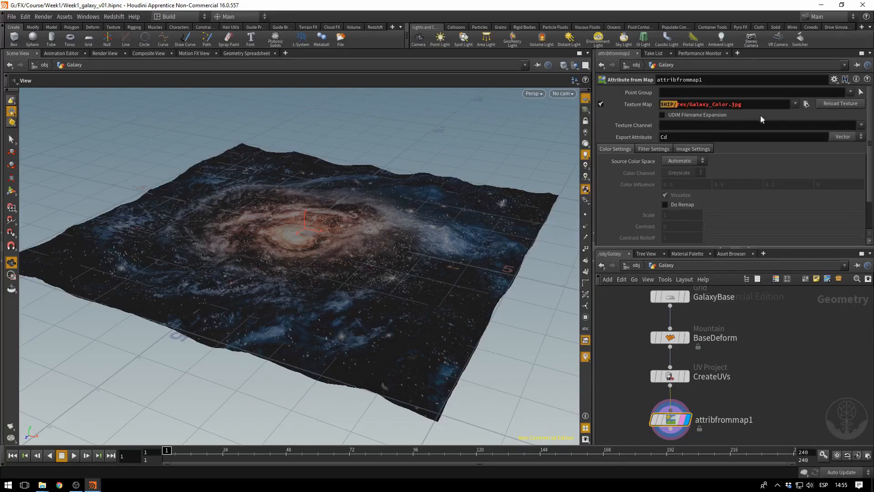
{"action": "left_click_drag", "start_coordinate": [749, 107], "coordinate": [645, 97]}
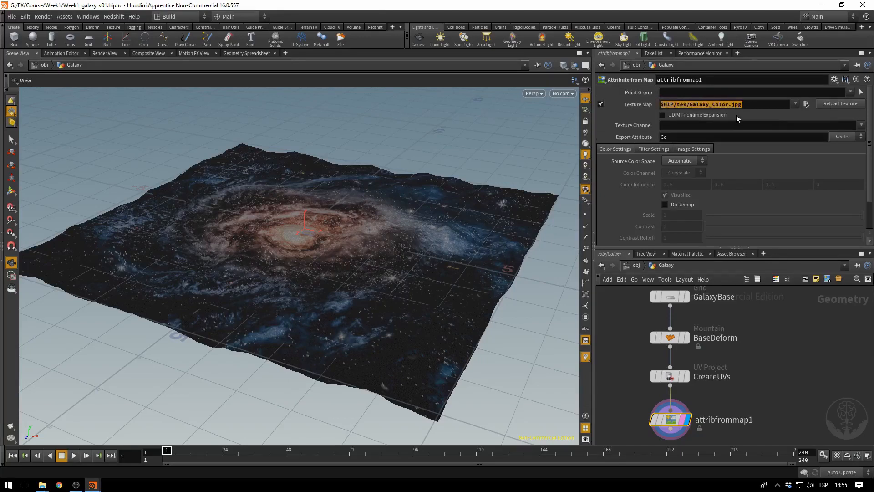
{"action": "double_click", "coordinate": [663, 136]}
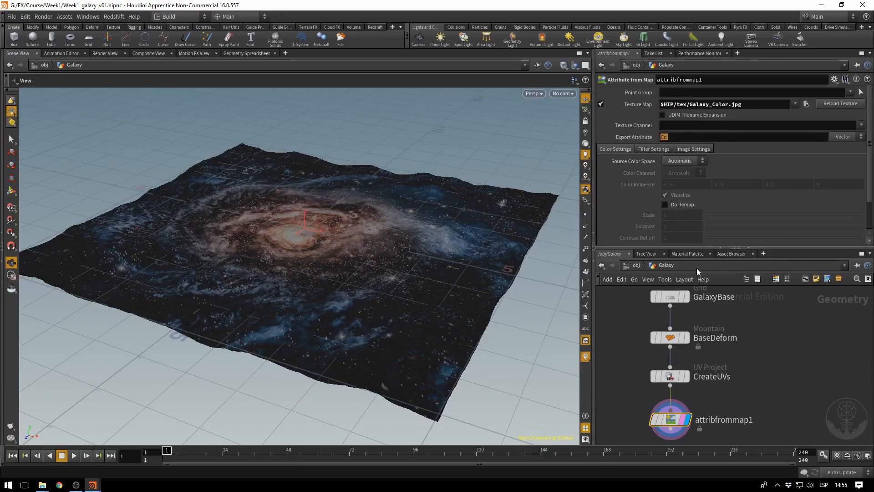
{"action": "middle_click_drag", "start_coordinate": [765, 401], "coordinate": [778, 355]}
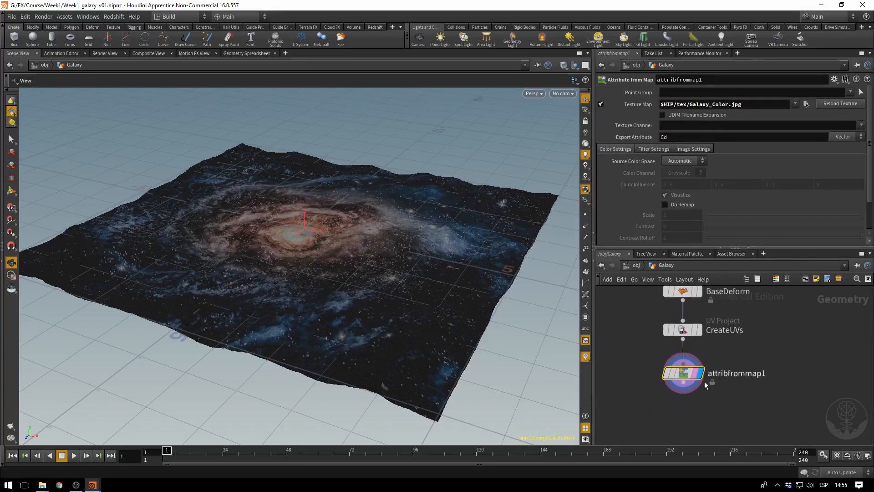
{"action": "middle_click", "coordinate": [682, 382]}
Add a Scatter node wired to attribfrommap1's output and display its result.
{"action": "middle_click_drag", "start_coordinate": [799, 380], "coordinate": [809, 376]}
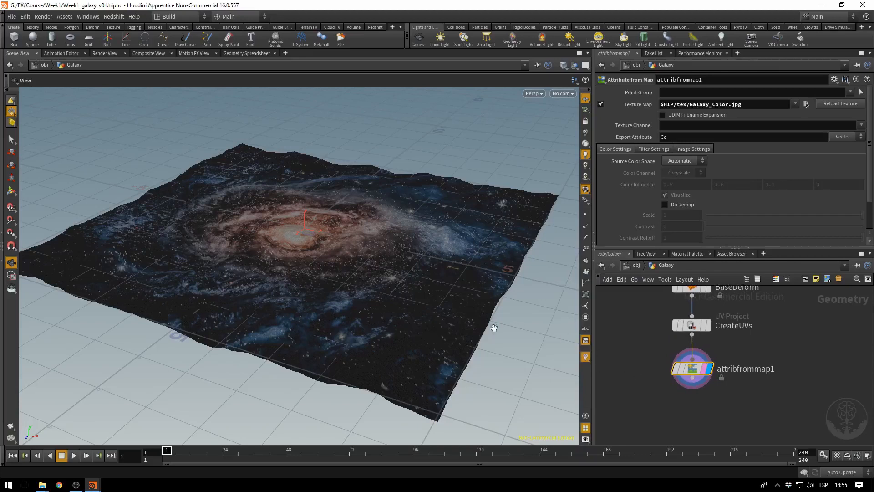
{"action": "left_click", "coordinate": [691, 380]}
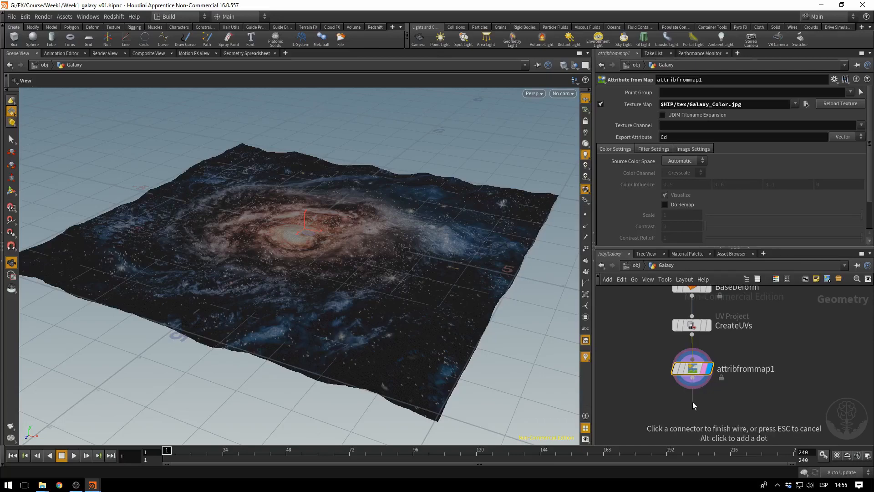
{"action": "left_click", "coordinate": [693, 402]}
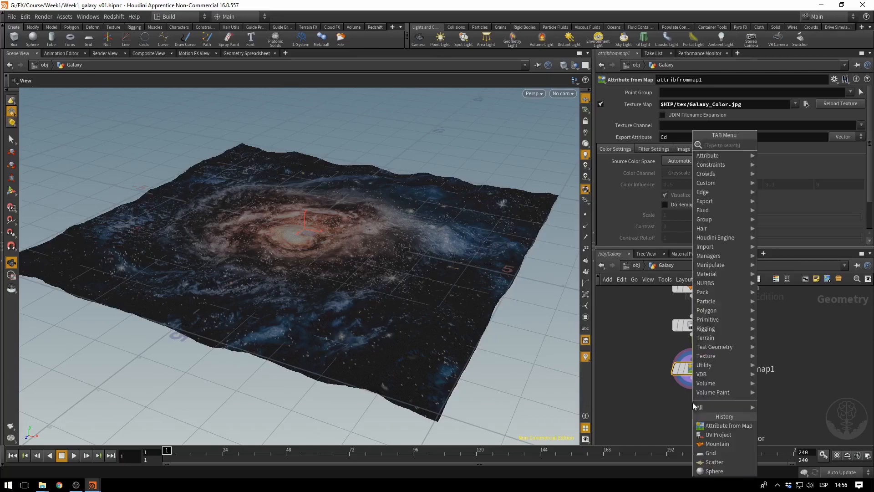
{"action": "type", "text": "s"}
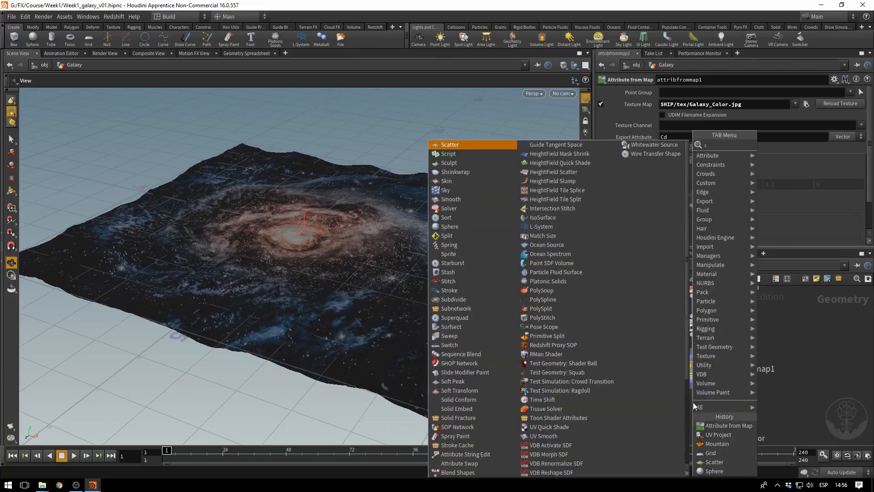
{"action": "type", "text": "ca"}
{"action": "key", "text": "Return"}
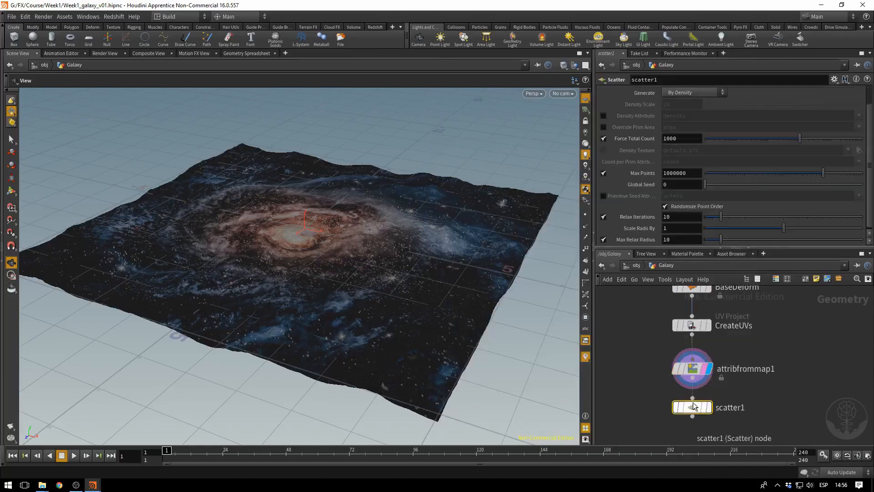
{"action": "left_click", "coordinate": [708, 408]}
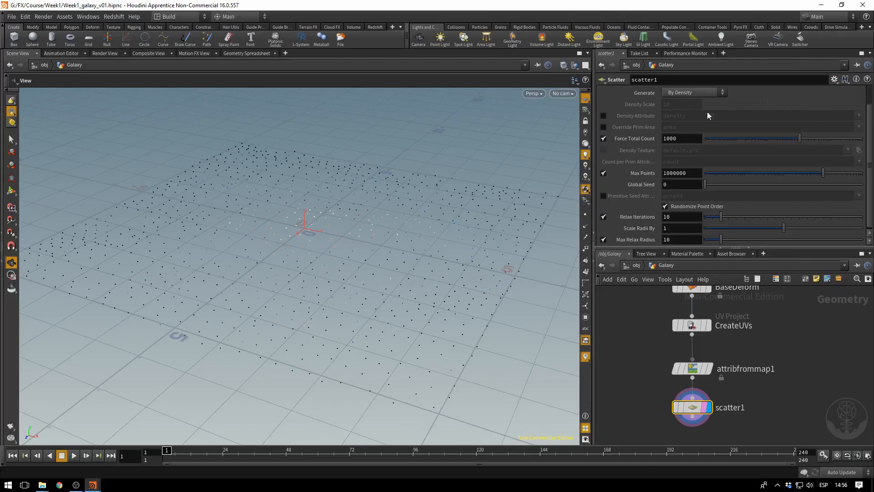
Set the Scatter node to generate points in texture space with a density scale of 100000.
{"action": "scroll", "coordinate": [707, 111], "scroll_direction": "up", "scroll_amount": 2}
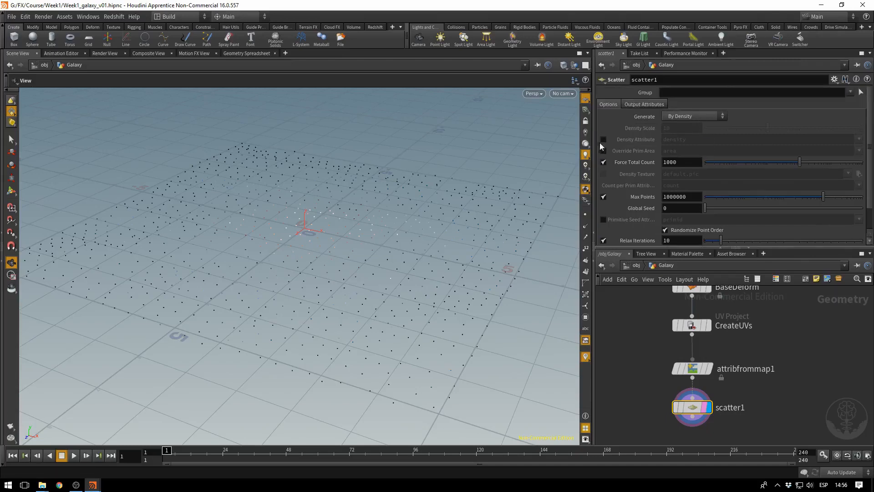
{"action": "left_click", "coordinate": [683, 117]}
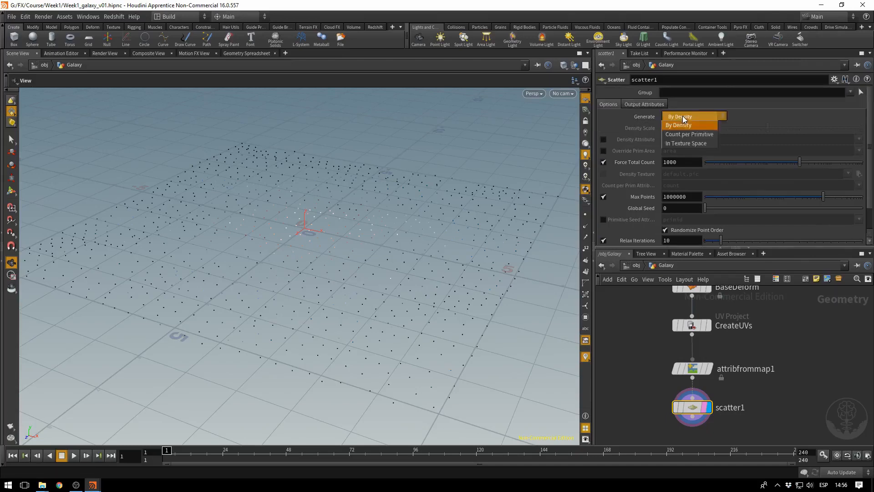
{"action": "left_click", "coordinate": [681, 143]}
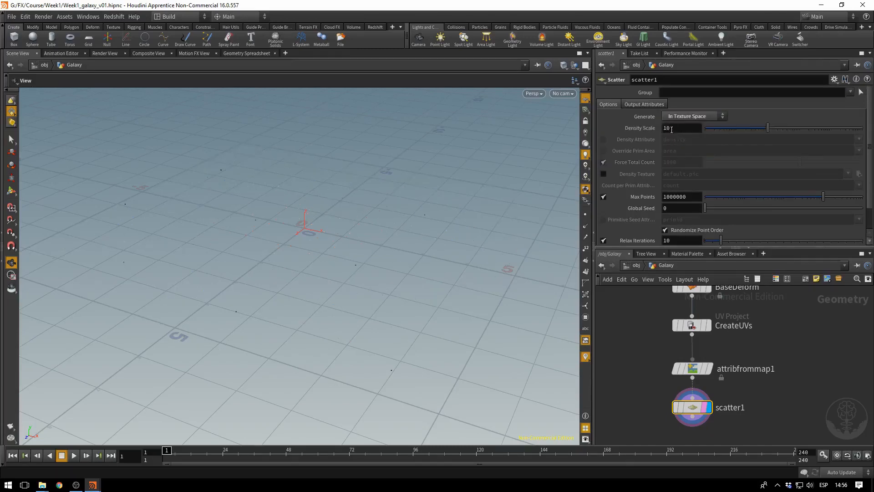
{"action": "double_click", "coordinate": [673, 129]}
{"action": "type", "text": "100000"}
{"action": "key", "text": "Return"}
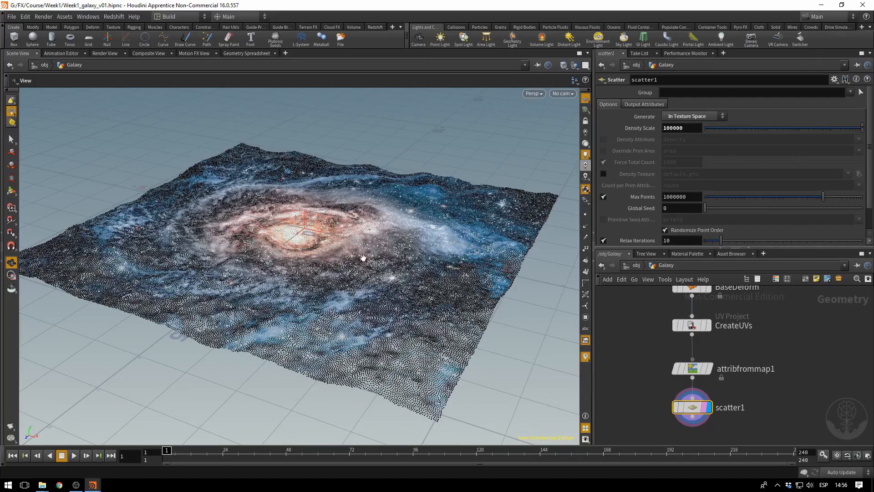
Inspect the scattered points up close and turn off Relax Iterations on the Scatter node.
{"action": "middle_click", "coordinate": [694, 408]}
{"action": "left_click_drag", "start_coordinate": [339, 232], "coordinate": [321, 255]}
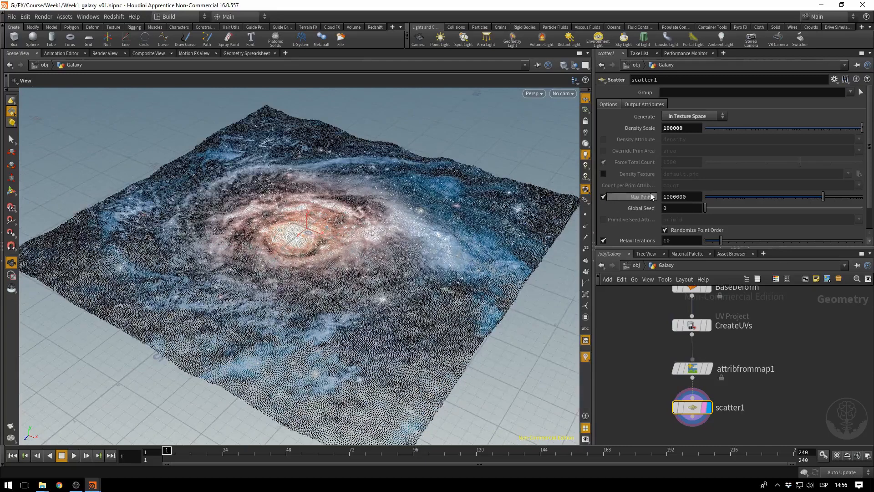
{"action": "scroll", "coordinate": [651, 195], "scroll_direction": "down", "scroll_amount": 2}
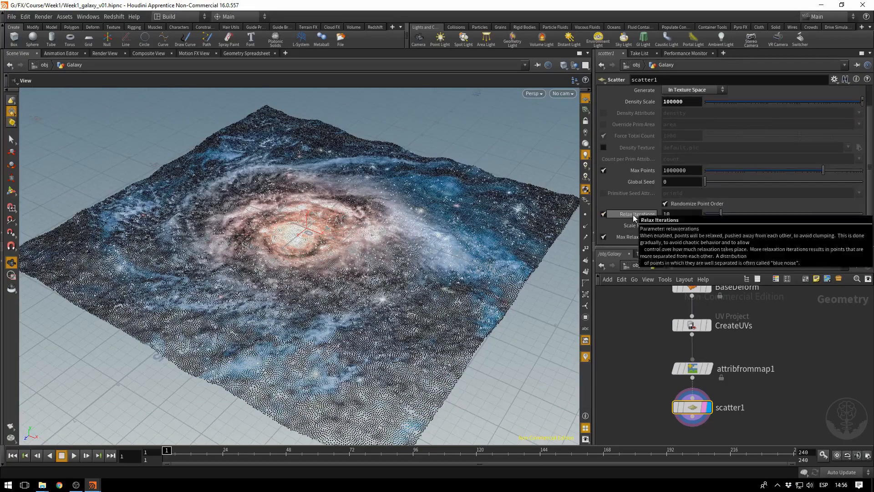
{"action": "left_click_drag", "start_coordinate": [459, 360], "coordinate": [347, 378]}
{"action": "middle_click_drag", "start_coordinate": [347, 378], "coordinate": [420, 240]}
{"action": "right_click_drag", "start_coordinate": [420, 240], "coordinate": [575, 285]}
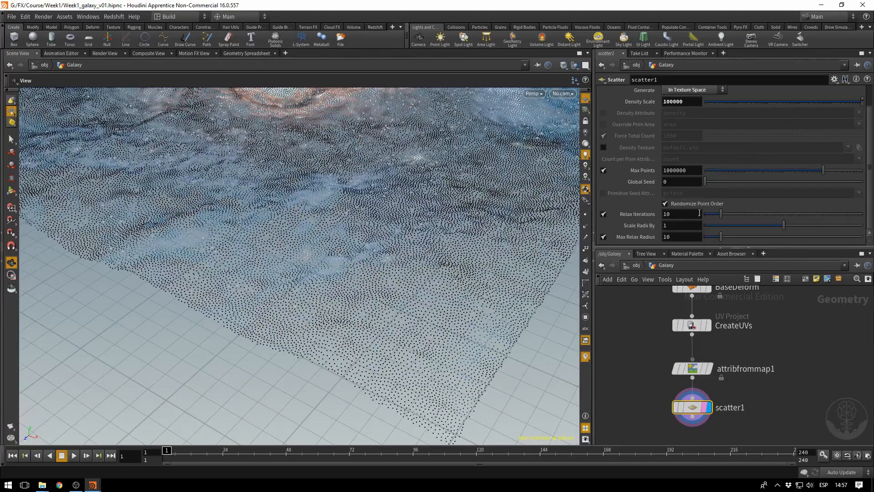
{"action": "left_click", "coordinate": [603, 215]}
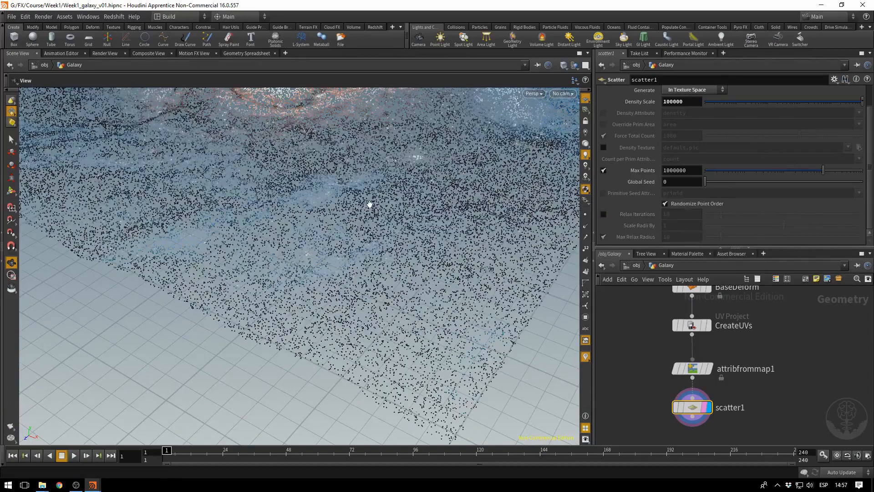
{"action": "left_click_drag", "start_coordinate": [335, 162], "coordinate": [339, 282]}
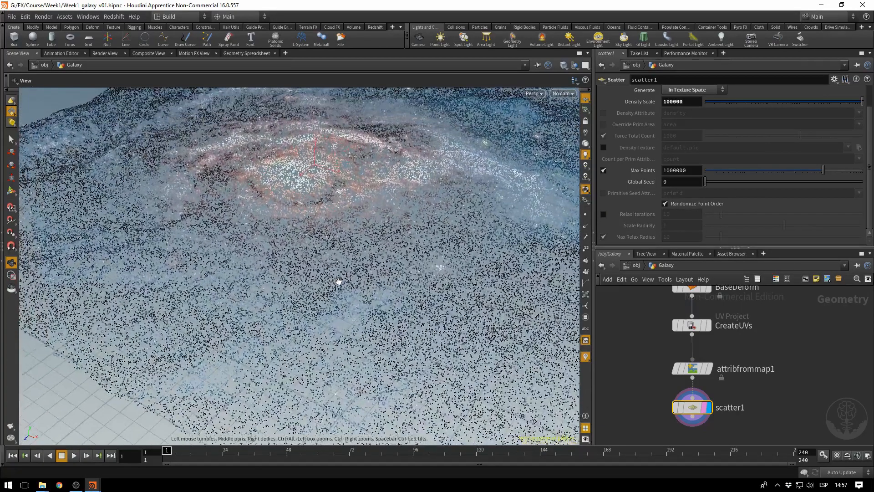
{"action": "left_click_drag", "start_coordinate": [327, 199], "coordinate": [330, 210]}
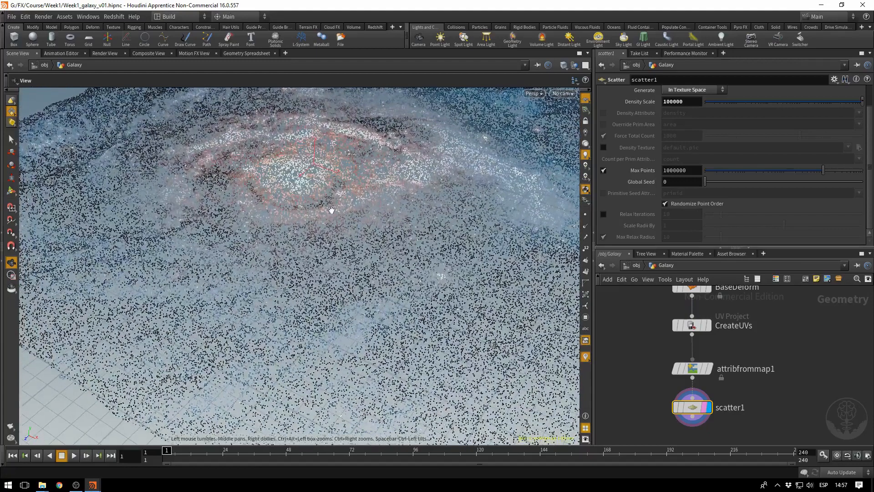
Enable the Scatter node's density texture with $HIP/tex/Galaxy_Color.jpg and set the density scale to 1000000.
{"action": "left_click", "coordinate": [603, 148]}
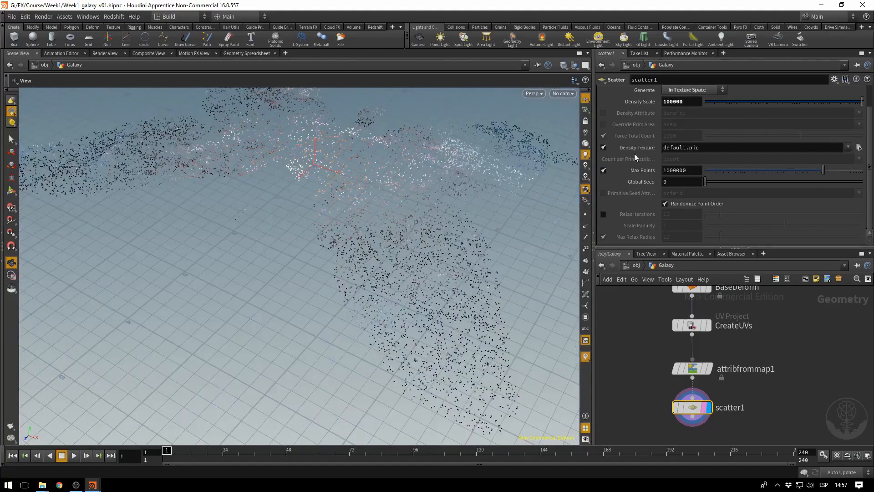
{"action": "mouse_move", "coordinate": [632, 149]}
{"action": "left_click", "coordinate": [860, 147]}
{"action": "left_click", "coordinate": [383, 141]}
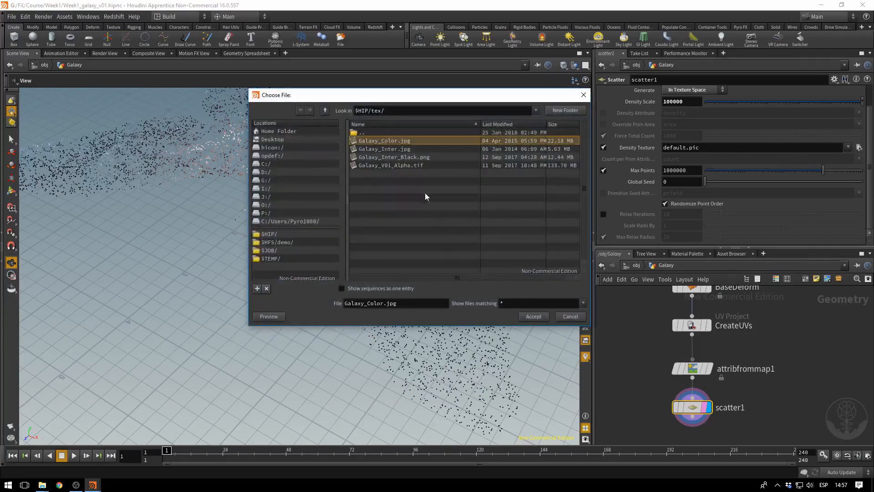
{"action": "left_click", "coordinate": [529, 318]}
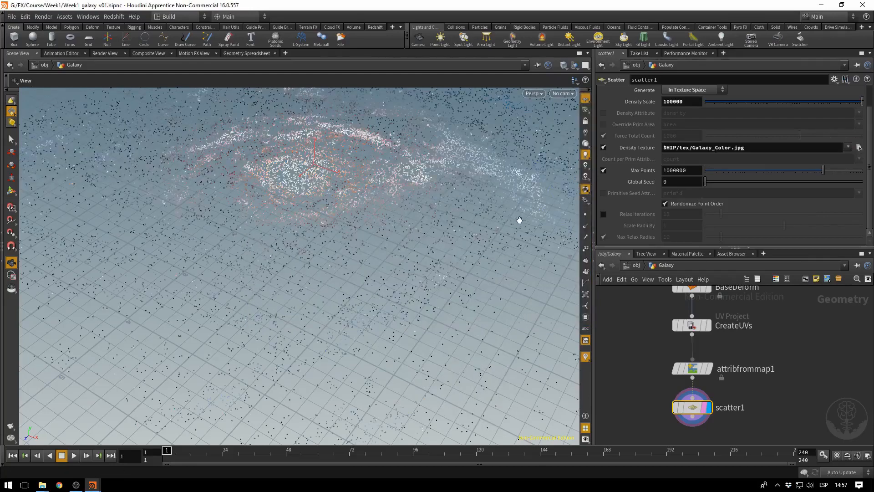
{"action": "left_click_drag", "start_coordinate": [519, 220], "coordinate": [410, 241]}
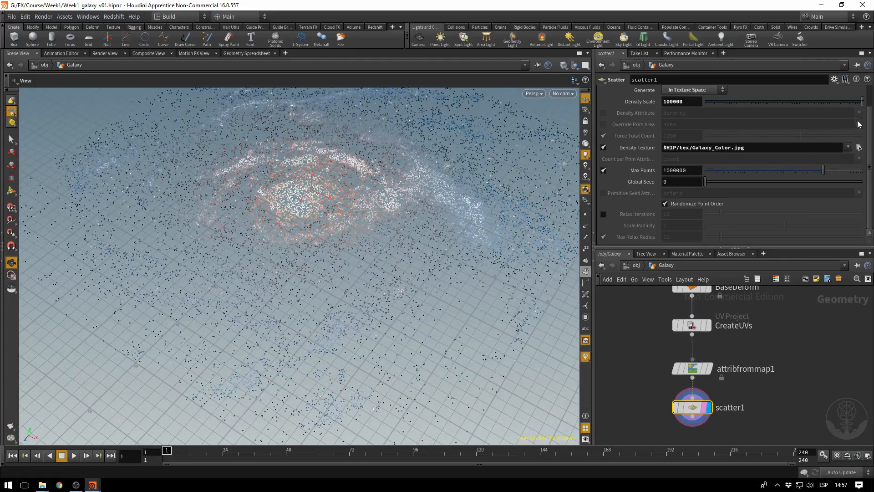
{"action": "scroll", "coordinate": [868, 123], "scroll_direction": "up", "scroll_amount": 2}
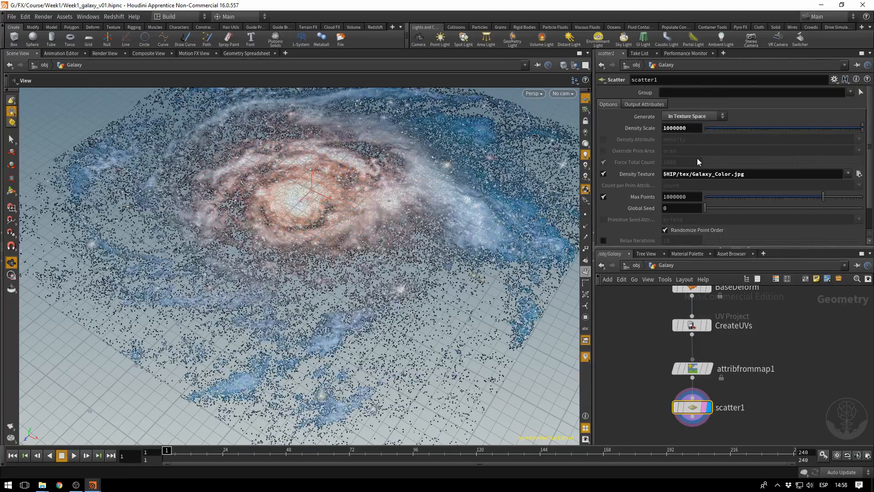
Set the height of the BaseDeform Mountain node to 1 and check the scattered galaxy from another angle.
{"action": "left_click_drag", "start_coordinate": [376, 204], "coordinate": [346, 283]}
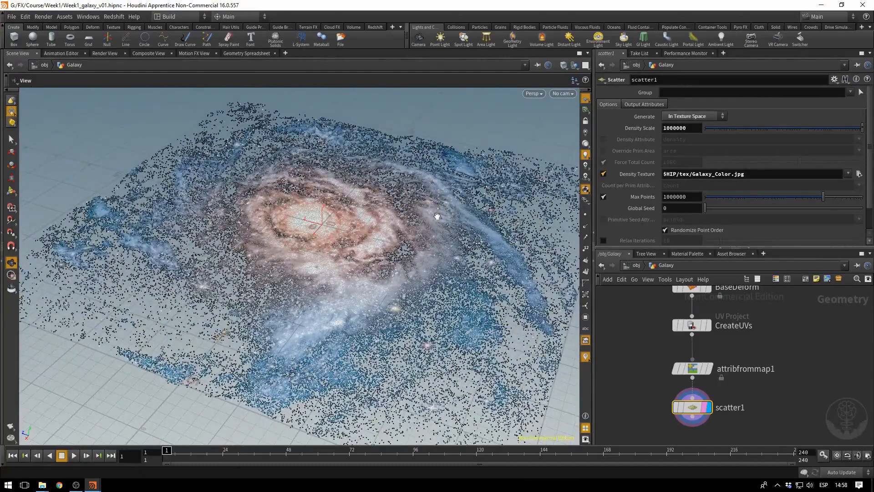
{"action": "scroll", "coordinate": [635, 354], "scroll_direction": "down", "scroll_amount": 2}
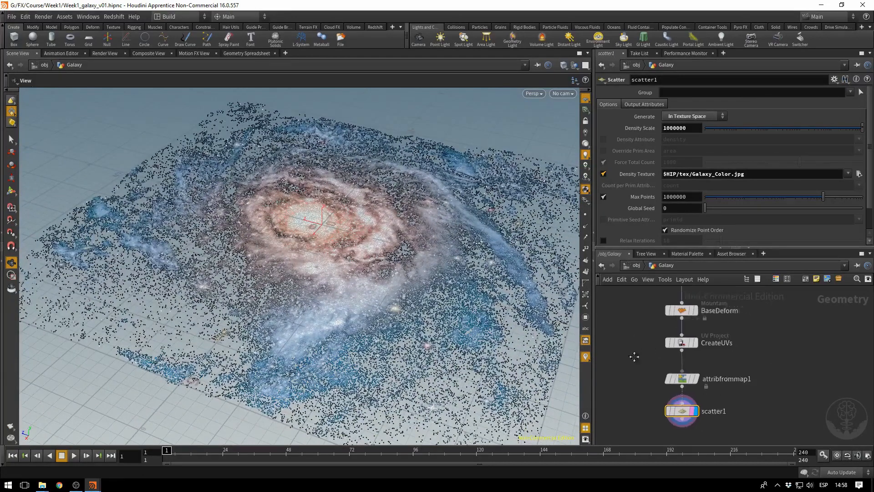
{"action": "middle_click_drag", "start_coordinate": [635, 354], "coordinate": [636, 372]}
{"action": "scroll", "coordinate": [620, 348], "scroll_direction": "down", "scroll_amount": 1}
{"action": "left_click_drag", "start_coordinate": [635, 299], "coordinate": [734, 437]}
{"action": "left_click", "coordinate": [770, 401]}
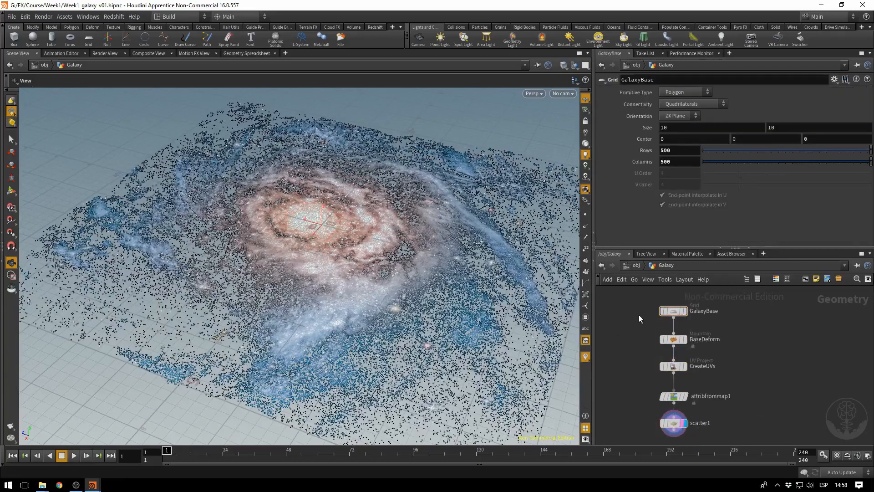
{"action": "left_click", "coordinate": [674, 339]}
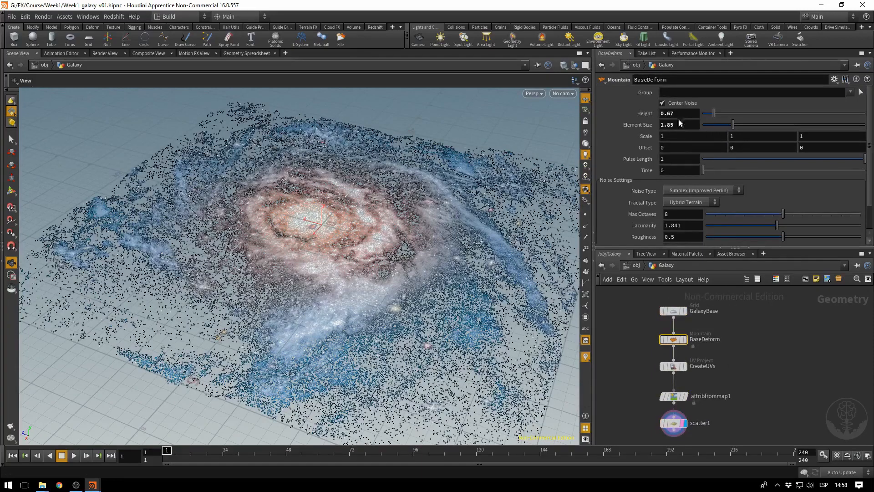
{"action": "left_click_drag", "start_coordinate": [676, 113], "coordinate": [652, 113]}
{"action": "type", "text": "1"}
{"action": "key", "text": "Return"}
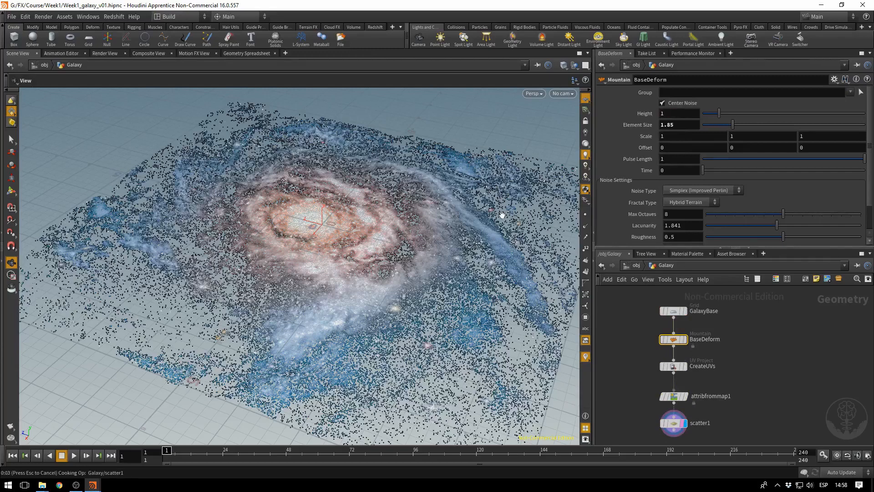
{"action": "left_click_drag", "start_coordinate": [343, 261], "coordinate": [360, 225]}
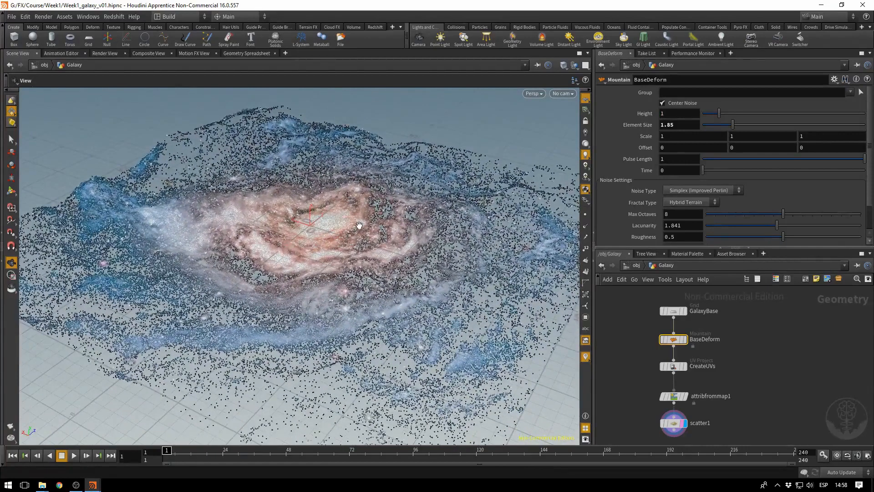
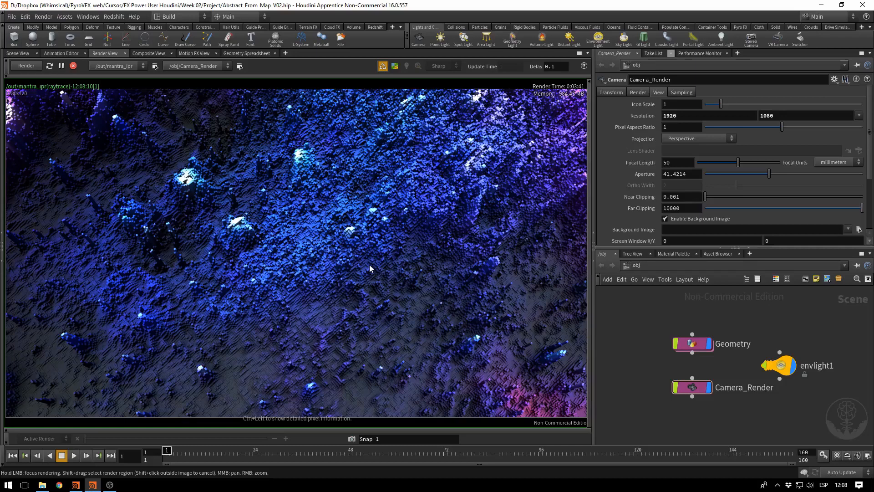
Start a new empty scene, discarding the changes to Abstract_From_Map_V02.hip, and display the Scene View.
{"action": "left_click", "coordinate": [12, 17]}
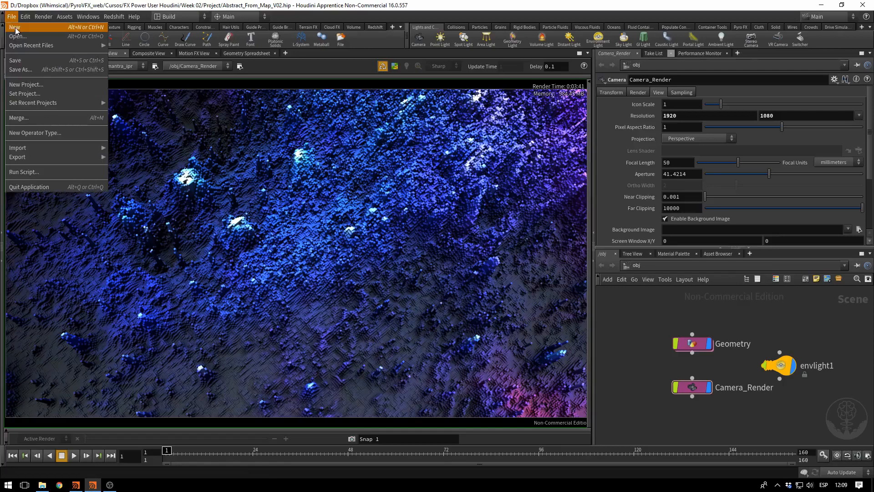
{"action": "left_click", "coordinate": [16, 28]}
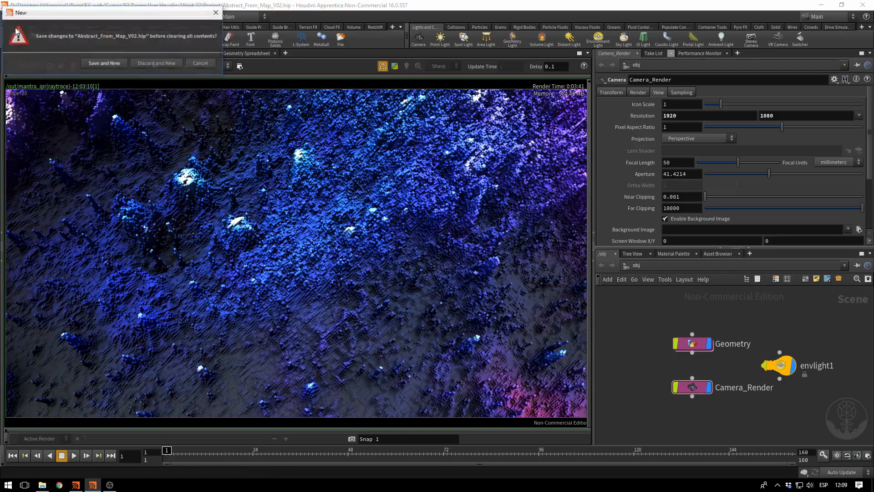
{"action": "left_click", "coordinate": [151, 64]}
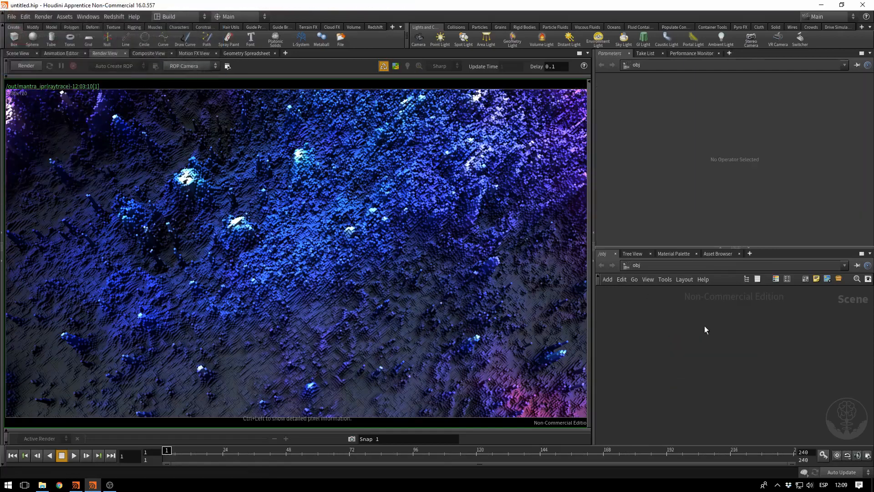
{"action": "left_click", "coordinate": [22, 53]}
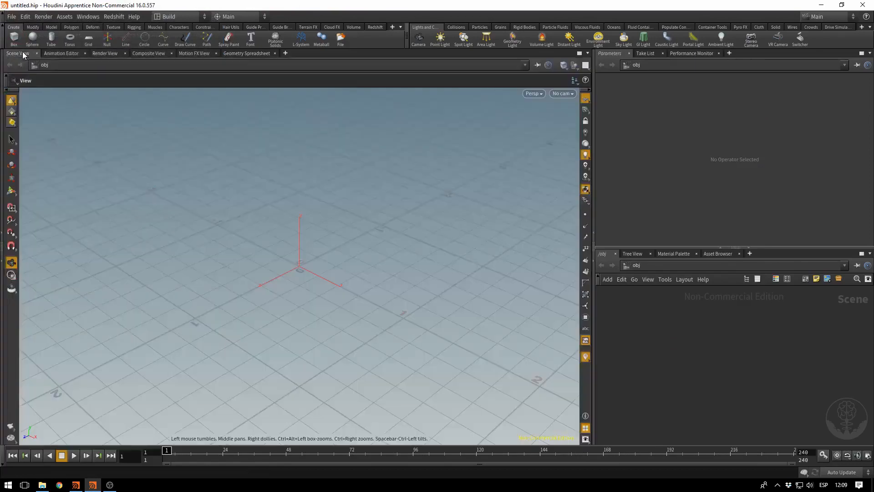
Save the new scene as Week1_cubes_v01.hipnc in the G:/FX/Course/Week1 folder.
{"action": "left_click", "coordinate": [11, 16]}
{"action": "left_click", "coordinate": [39, 71]}
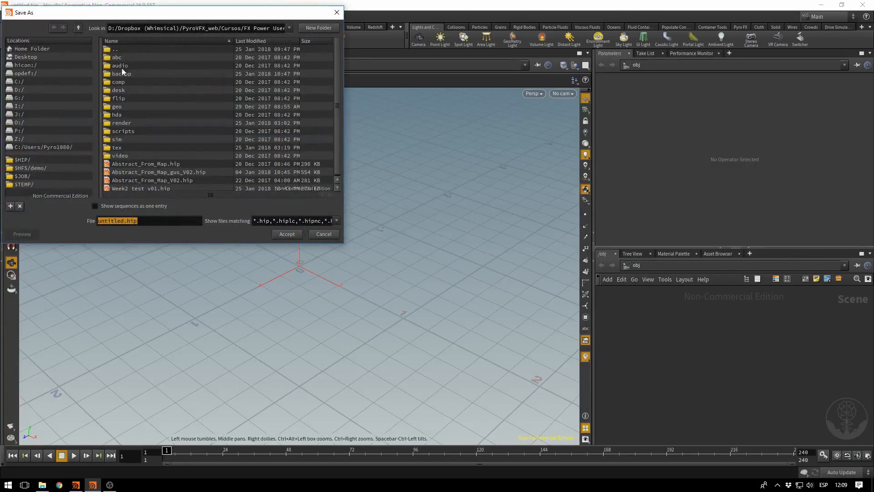
{"action": "left_click", "coordinate": [21, 99]}
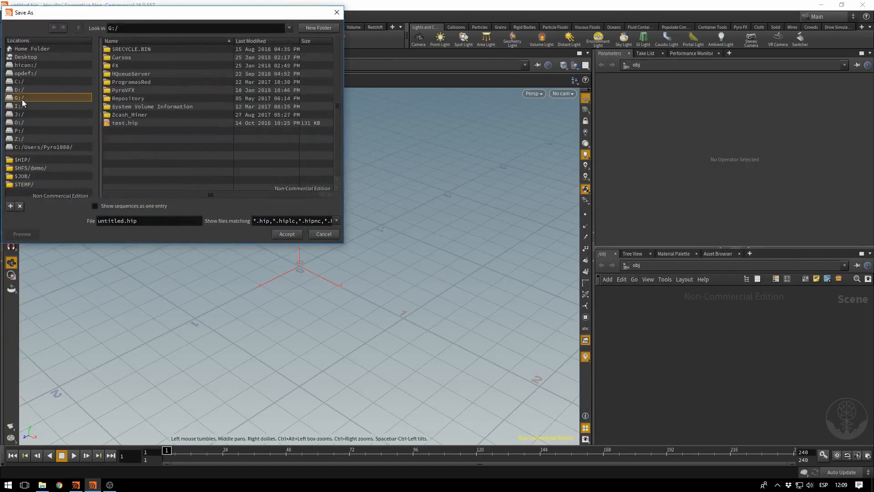
{"action": "double_click", "coordinate": [122, 66]}
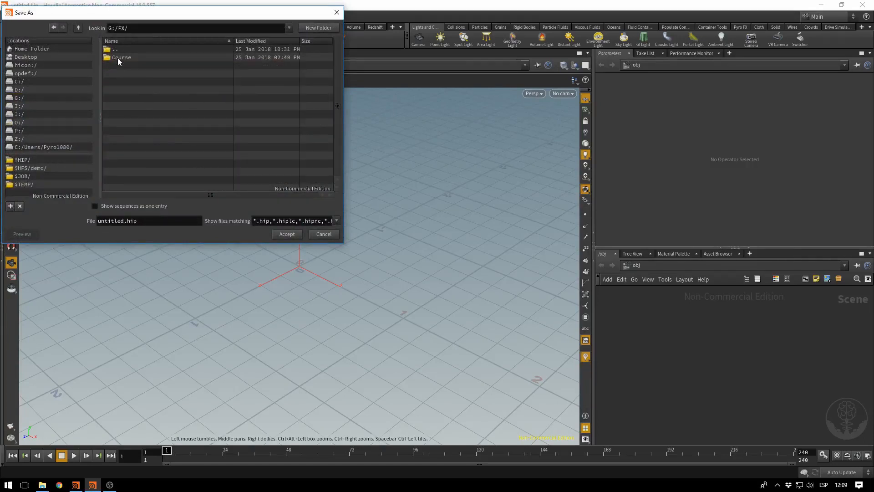
{"action": "double_click", "coordinate": [117, 58]}
{"action": "double_click", "coordinate": [118, 58]}
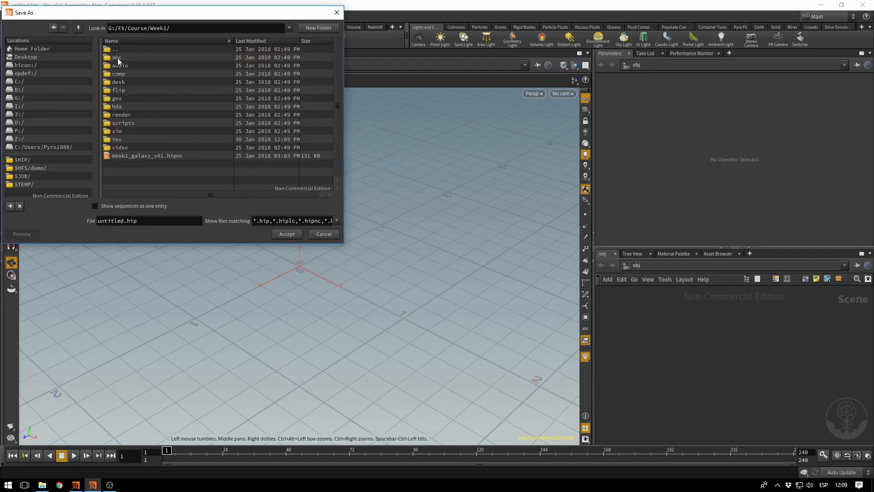
{"action": "left_click", "coordinate": [130, 156]}
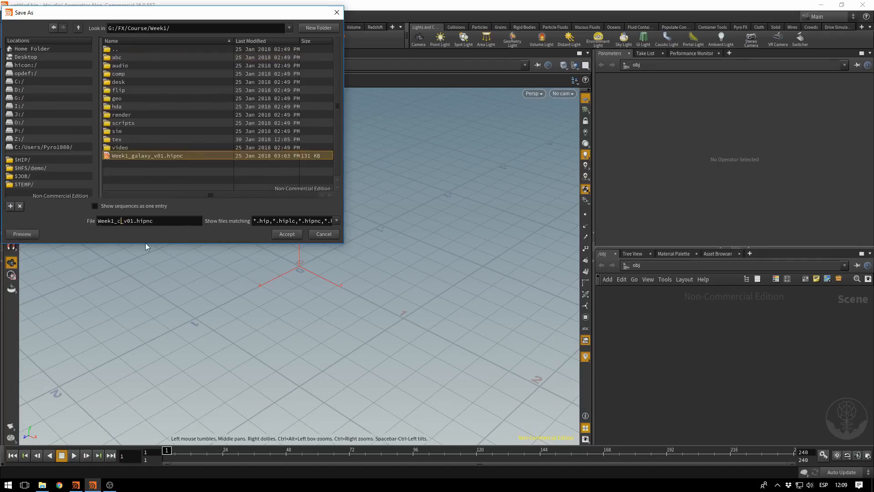
{"action": "type", "text": "s"}
{"action": "key", "text": "Return"}
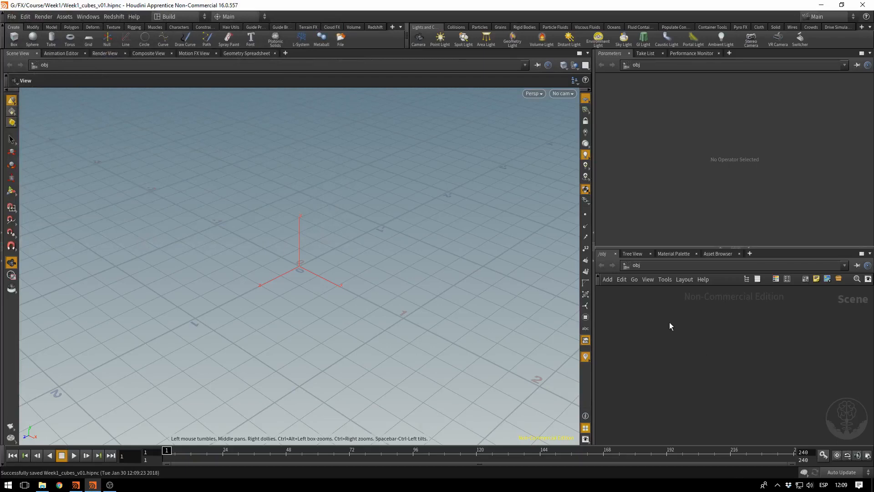
Place a Geometry object in the scene network, move it slightly, and delete it.
{"action": "key", "text": "Tab"}
{"action": "type", "text": "geo"}
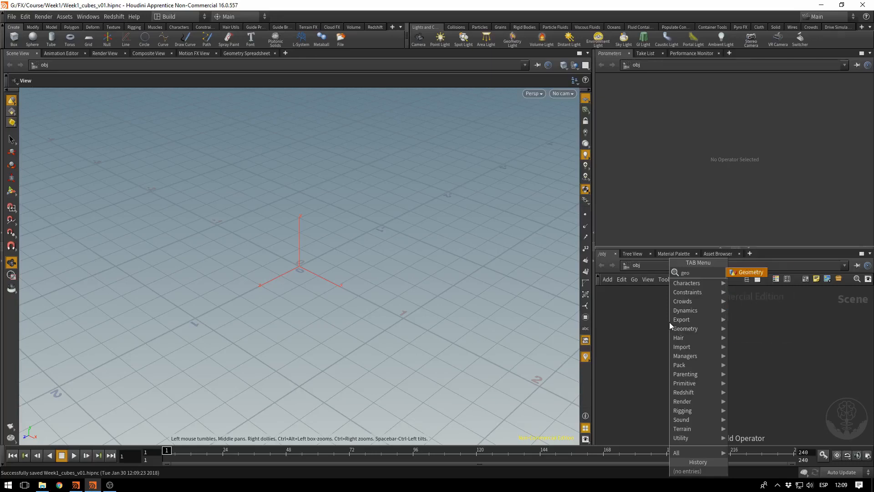
{"action": "key", "text": "Return"}
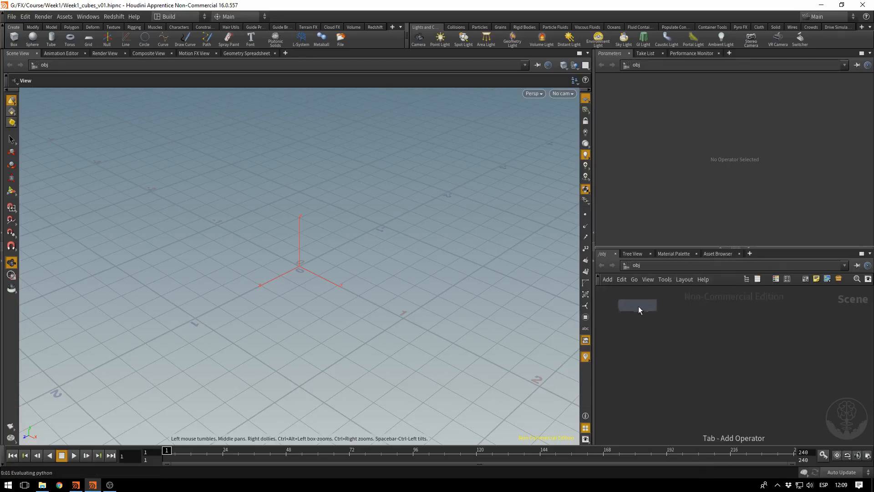
{"action": "left_click", "coordinate": [643, 313]}
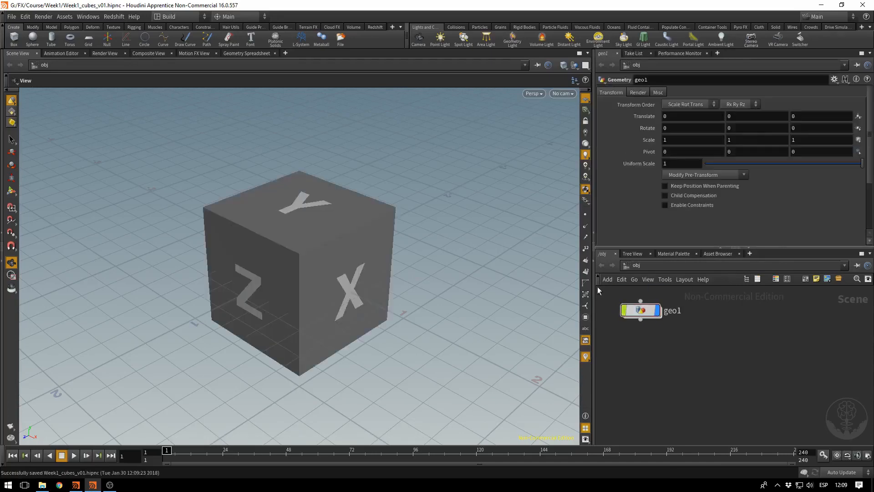
{"action": "left_click_drag", "start_coordinate": [640, 315], "coordinate": [649, 324]}
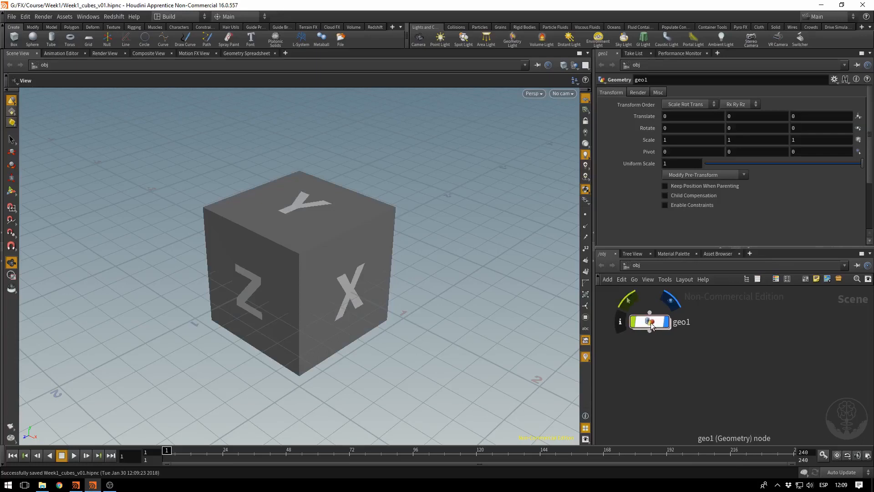
{"action": "left_click", "coordinate": [653, 325]}
{"action": "key", "text": "Delete"}
Open the list of operators that can be added to the scene network.
{"action": "key", "text": "Tab"}
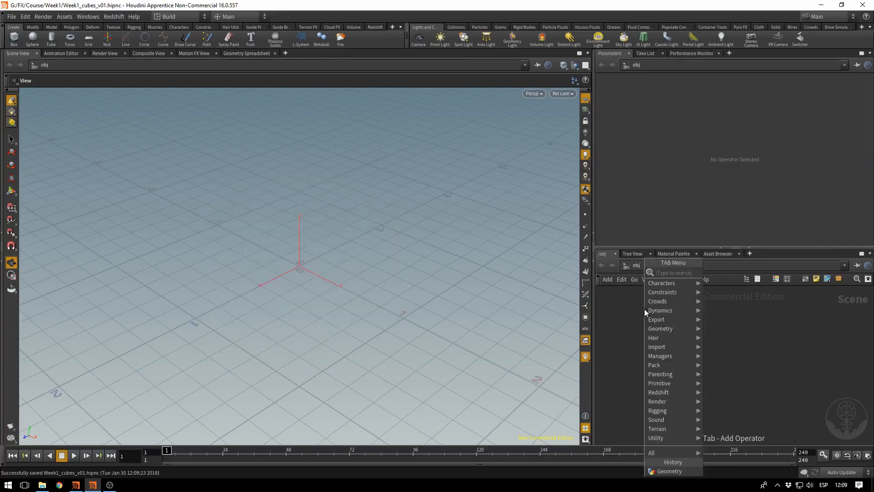
{"action": "type", "text": "grid"}
{"action": "key", "text": "Return"}
{"action": "left_click", "coordinate": [644, 308]}
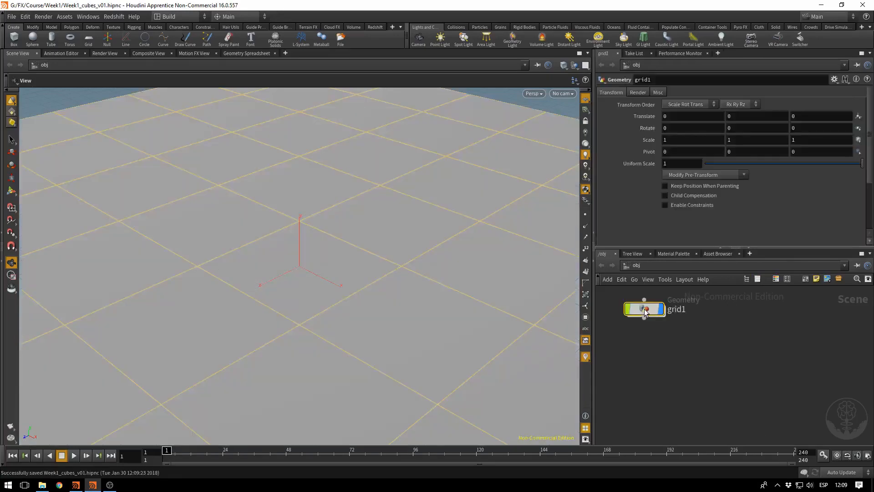
{"action": "key", "text": "Tab"}
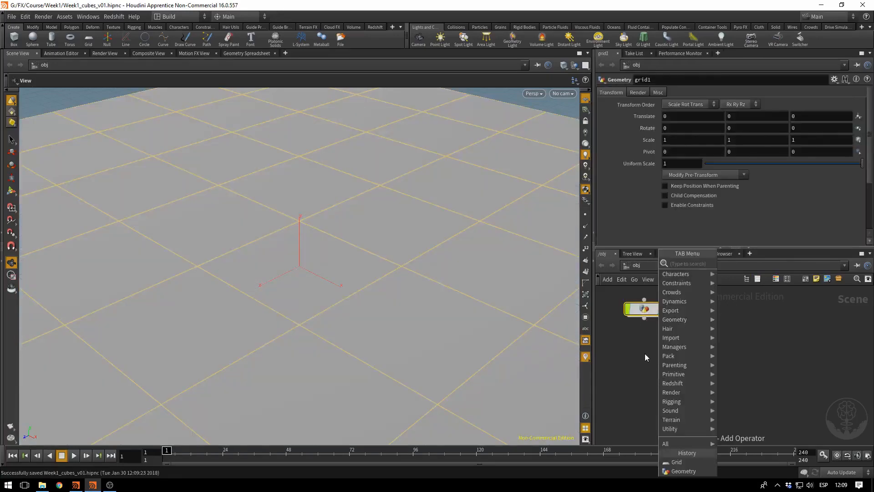
{"action": "key", "text": "Escape"}
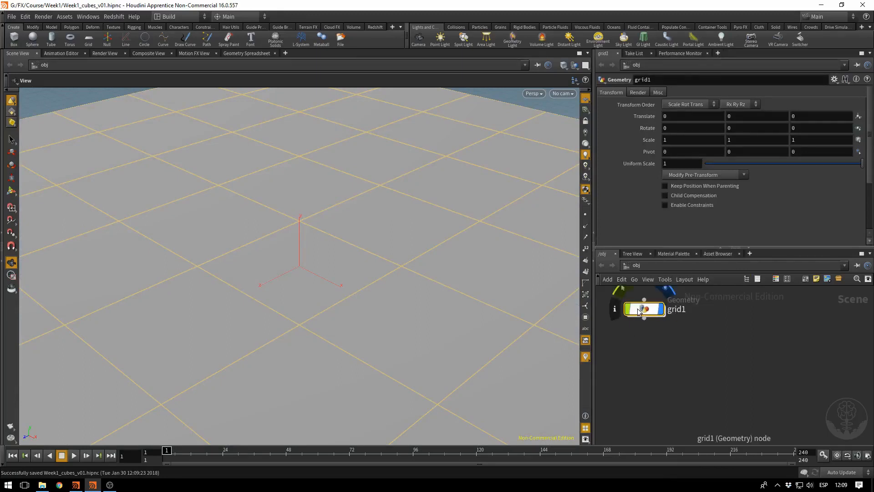
{"action": "key", "text": "Delete"}
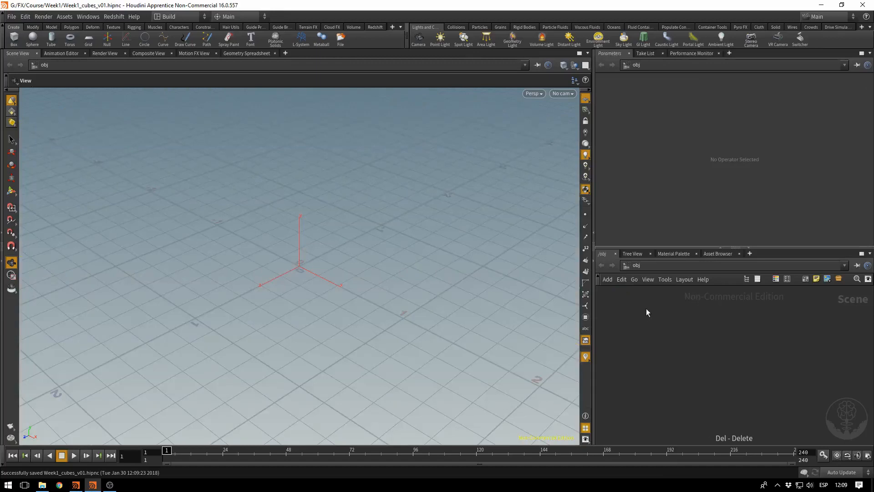
Add a Geometry object to the scene network and name it Grid.
{"action": "key", "text": "Tab"}
{"action": "type", "text": "geo"}
{"action": "key", "text": "Return"}
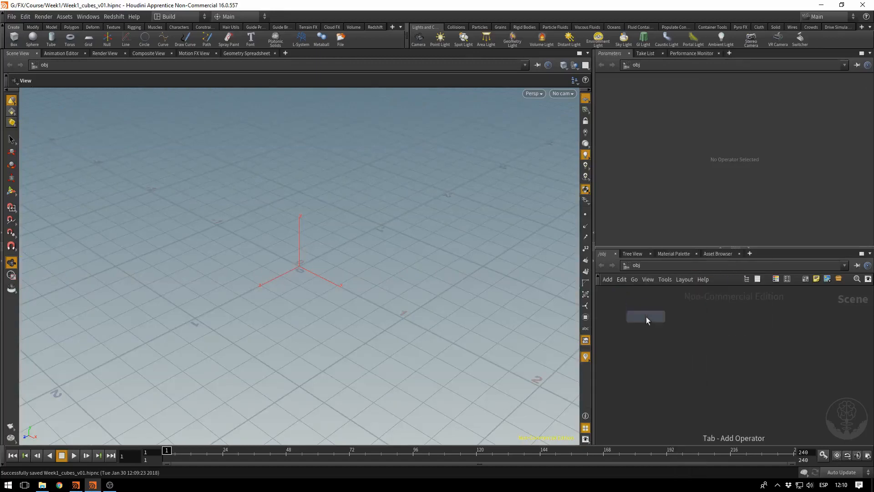
{"action": "left_click", "coordinate": [646, 316]}
{"action": "double_click", "coordinate": [681, 317]}
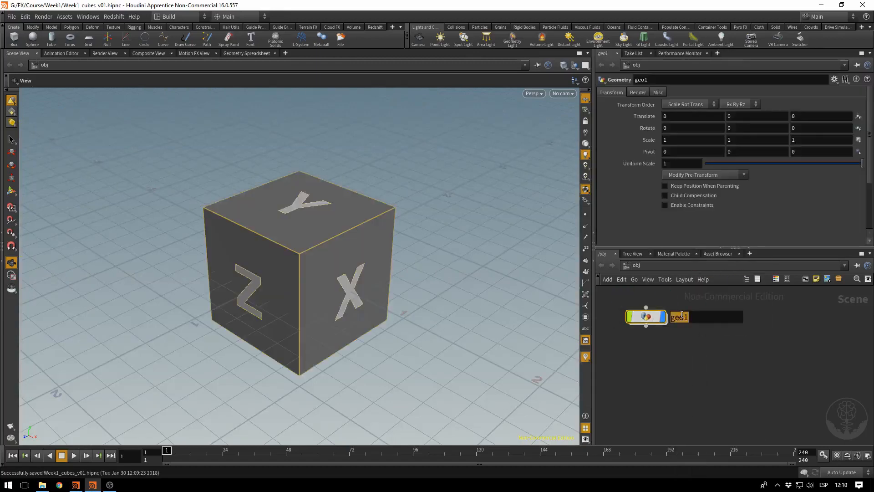
{"action": "type", "text": "Grid"}
{"action": "key", "text": "Return"}
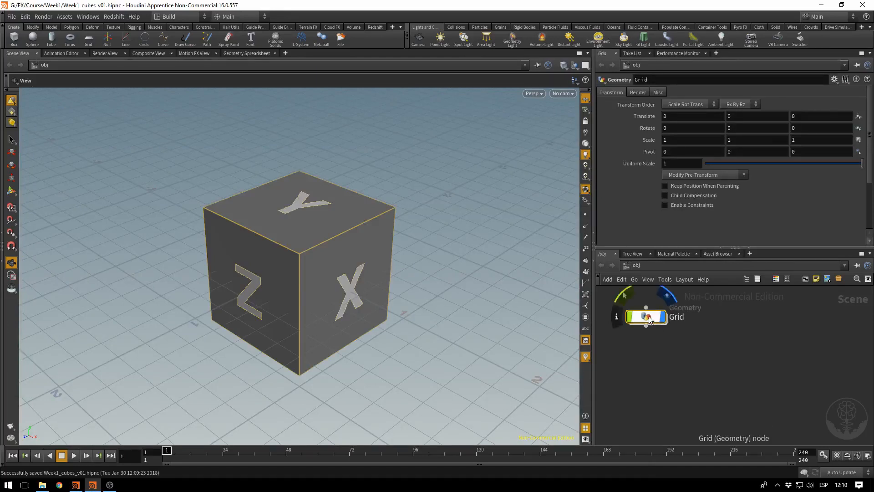
Rename the Grid object as GridExtrude_.
{"action": "double_click", "coordinate": [679, 318]}
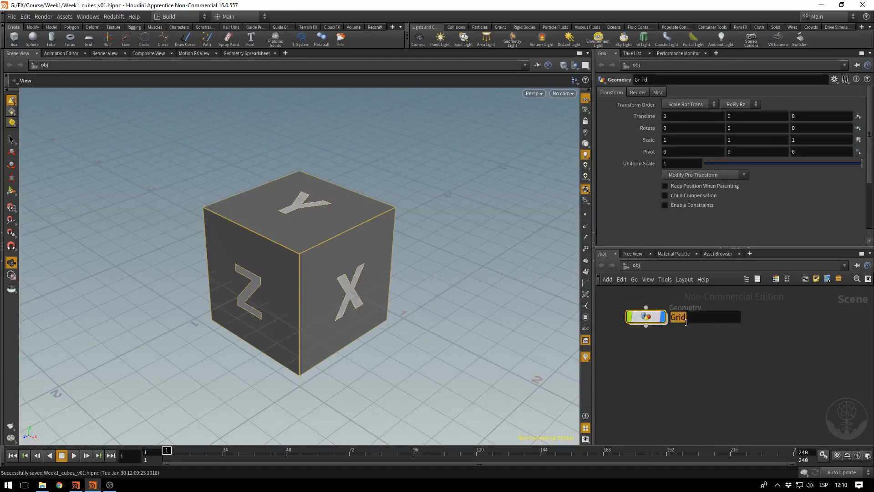
{"action": "left_click", "coordinate": [686, 321]}
{"action": "type", "text": "Extrude_"}
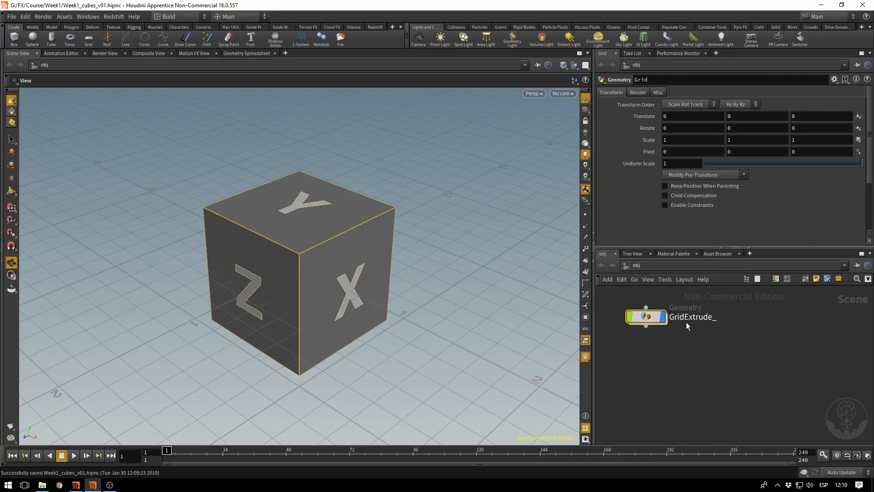
{"action": "key", "text": "Return"}
Go inside the GridExtrude_ object and delete its default file node.
{"action": "double_click", "coordinate": [652, 318]}
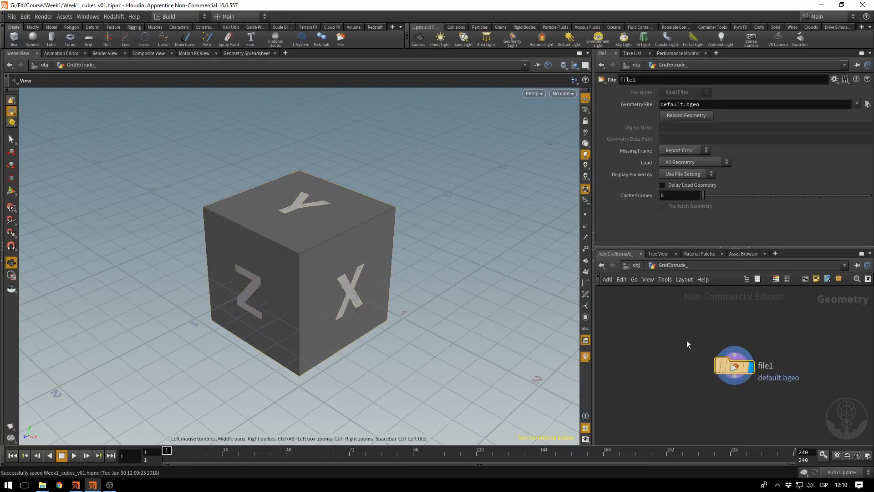
{"action": "left_click_drag", "start_coordinate": [685, 341], "coordinate": [786, 399]}
{"action": "key", "text": "Delete"}
Add a Grid node to the empty GridExtrude_ network.
{"action": "key", "text": "Tab"}
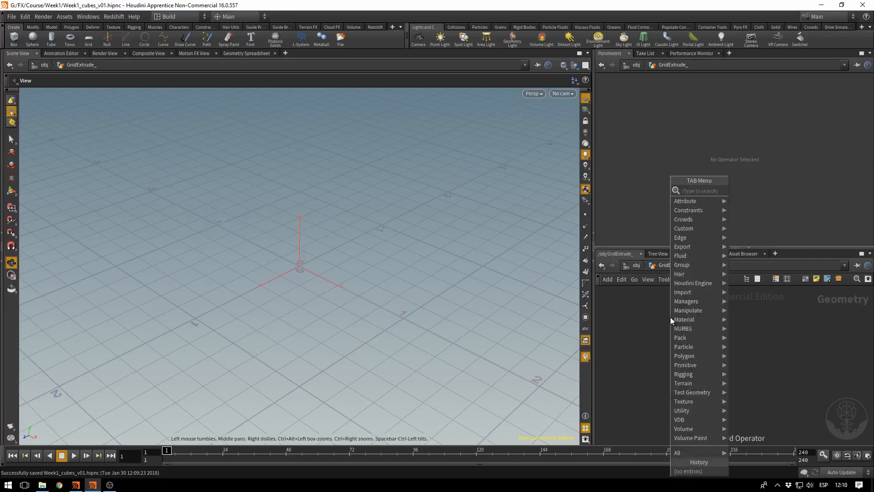
{"action": "type", "text": "grid"}
{"action": "key", "text": "Return"}
{"action": "left_click", "coordinate": [671, 318]}
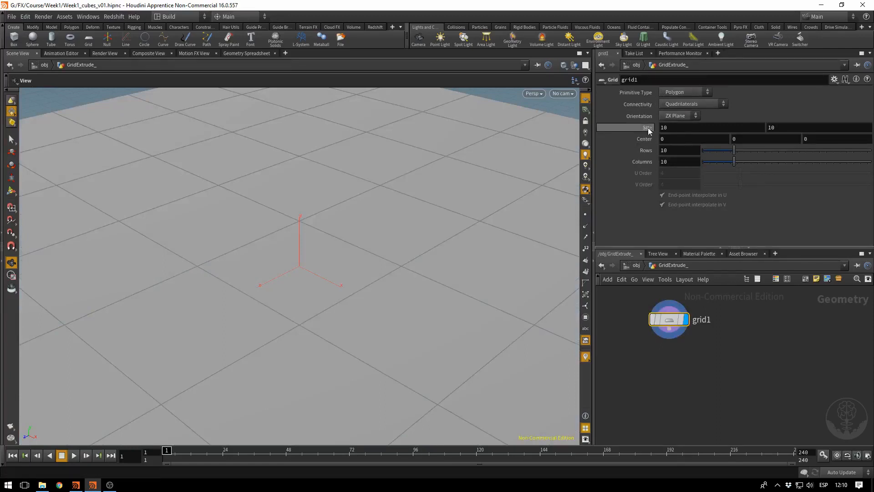
Set both the rows and the columns of the grid to 250.
{"action": "double_click", "coordinate": [666, 152]}
{"action": "type", "text": "2500"}
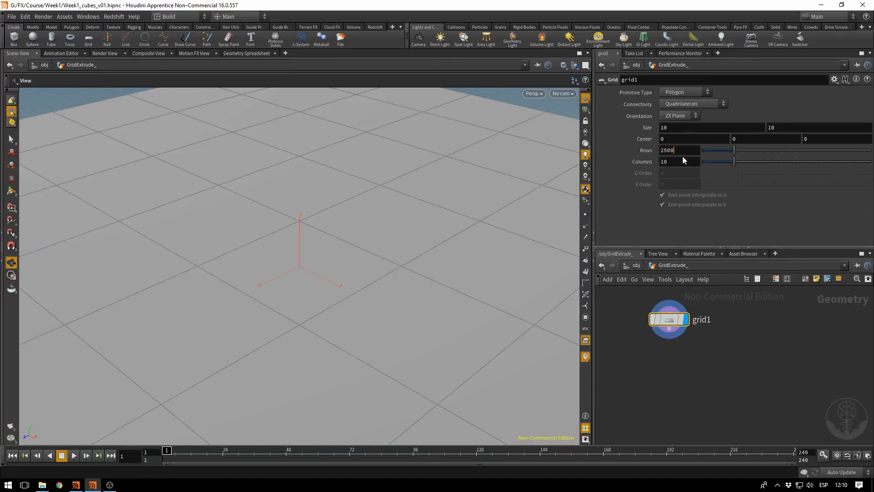
{"action": "key", "text": "Tab"}
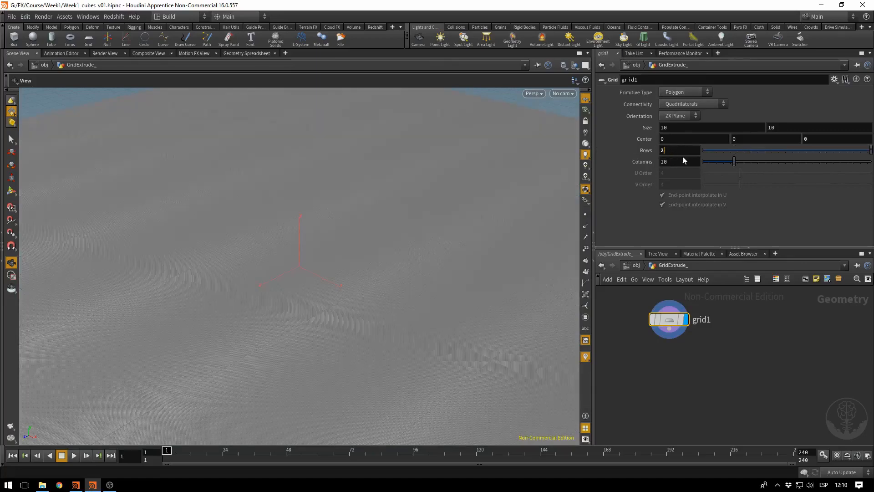
{"action": "type", "text": "50"}
{"action": "key", "text": "Tab"}
{"action": "type", "text": "250"}
{"action": "key", "text": "Return"}
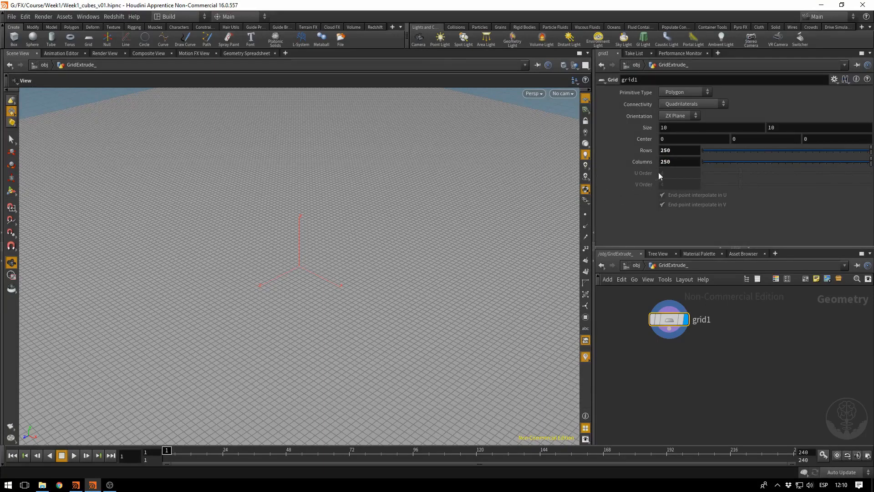
Rename the grid node as basegrid.
{"action": "double_click", "coordinate": [697, 320]}
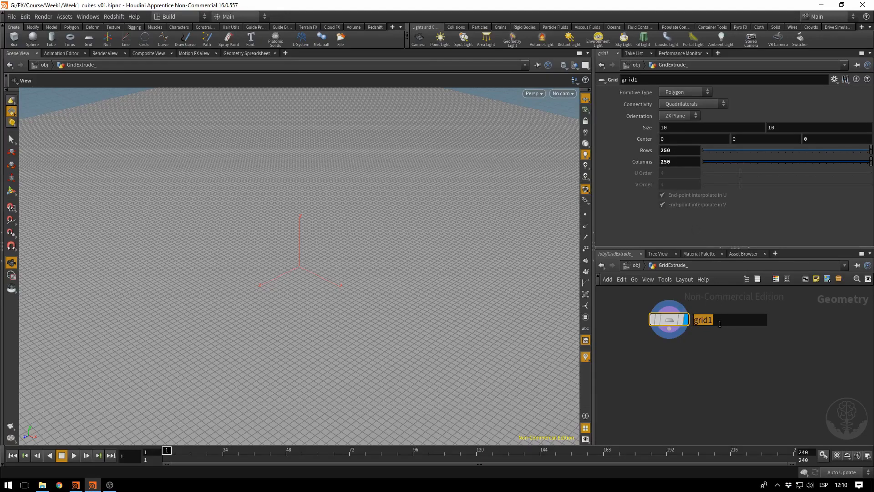
{"action": "type", "text": "basegrid"}
{"action": "key", "text": "Return"}
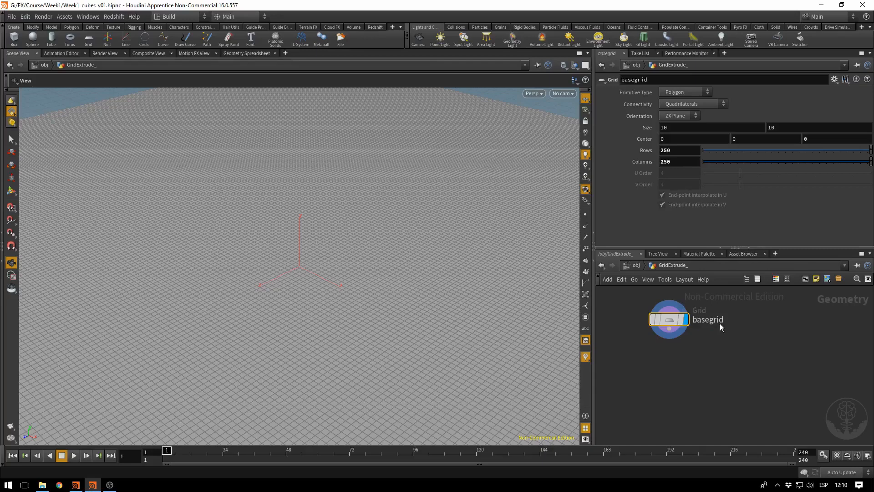
Add a UV Project node below basegrid, connected to the grid's output.
{"action": "left_click", "coordinate": [669, 328]}
{"action": "key", "text": "Tab"}
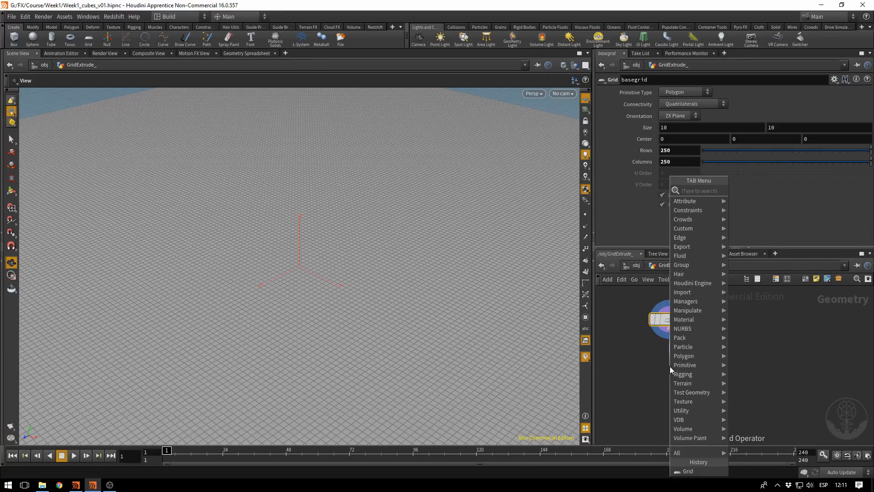
{"action": "type", "text": "uvpro"}
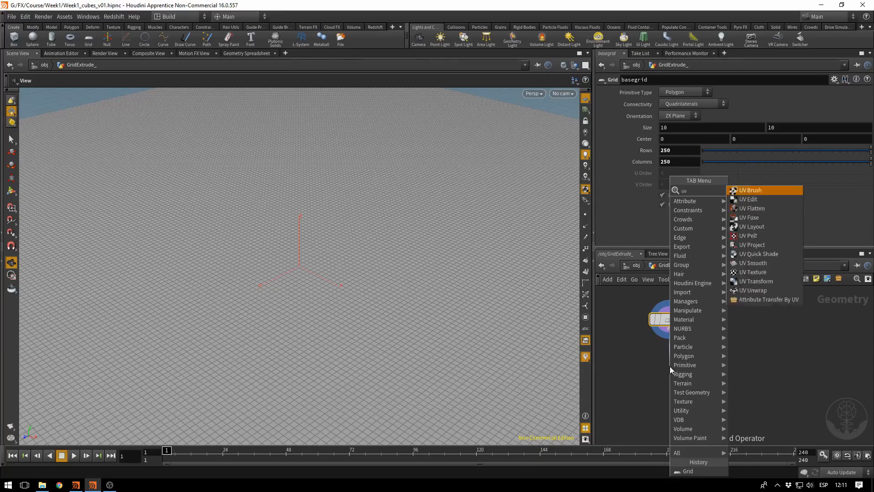
{"action": "key", "text": "Return"}
{"action": "left_click", "coordinate": [670, 366]}
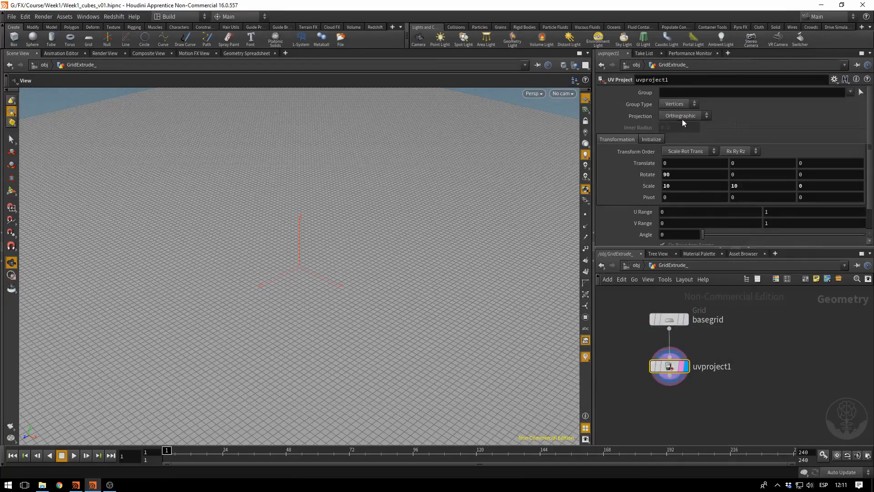
Examine the projected UVs of the grid in the UV viewport and return to the perspective viewport.
{"action": "left_click", "coordinate": [668, 116]}
{"action": "left_click", "coordinate": [668, 116]}
{"action": "left_click", "coordinate": [542, 93]}
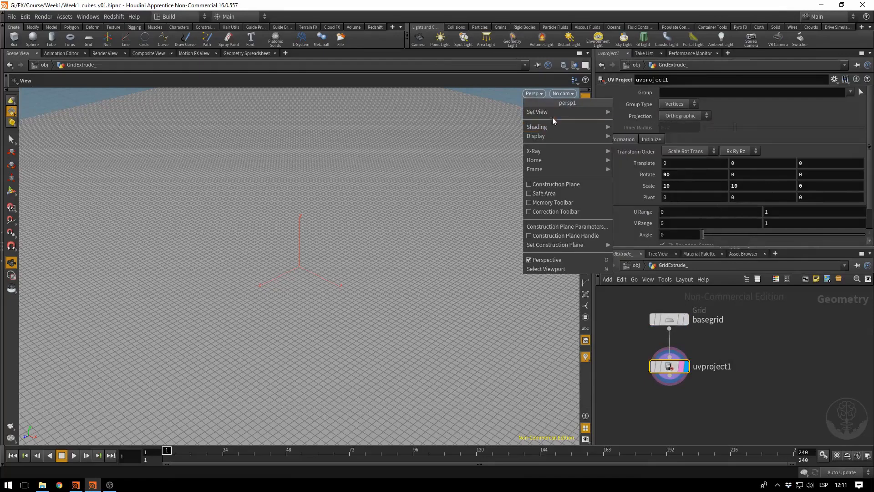
{"action": "mouse_move", "coordinate": [573, 112]}
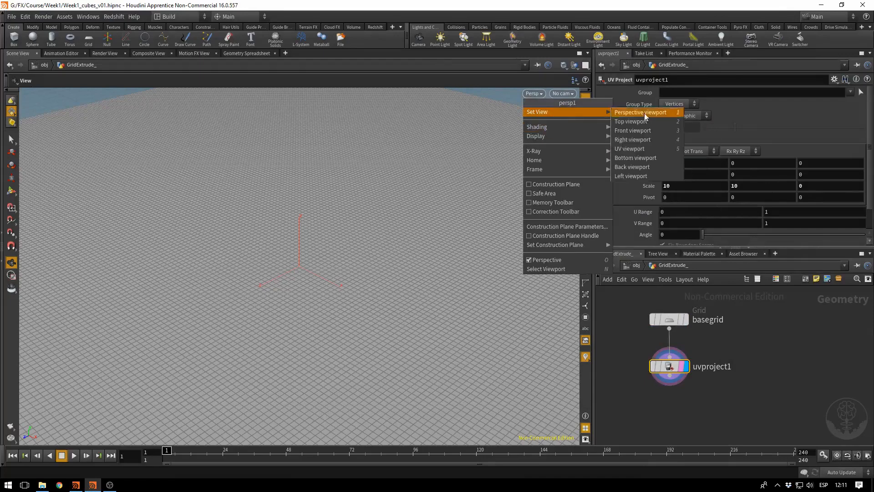
{"action": "left_click", "coordinate": [636, 149]}
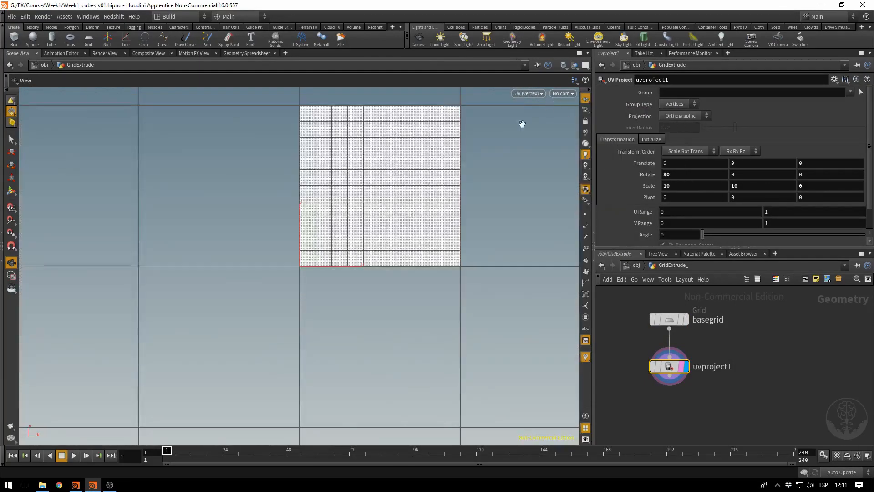
{"action": "left_click", "coordinate": [528, 93]}
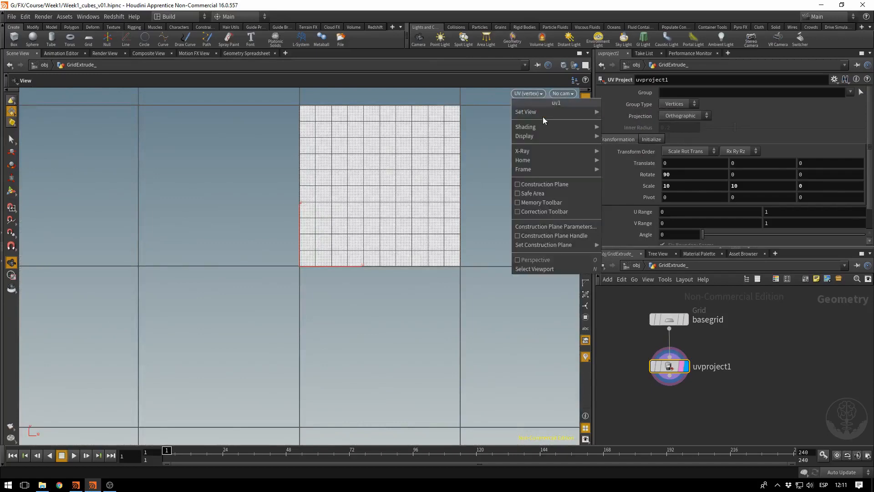
{"action": "mouse_move", "coordinate": [576, 114]}
{"action": "left_click", "coordinate": [608, 114]}
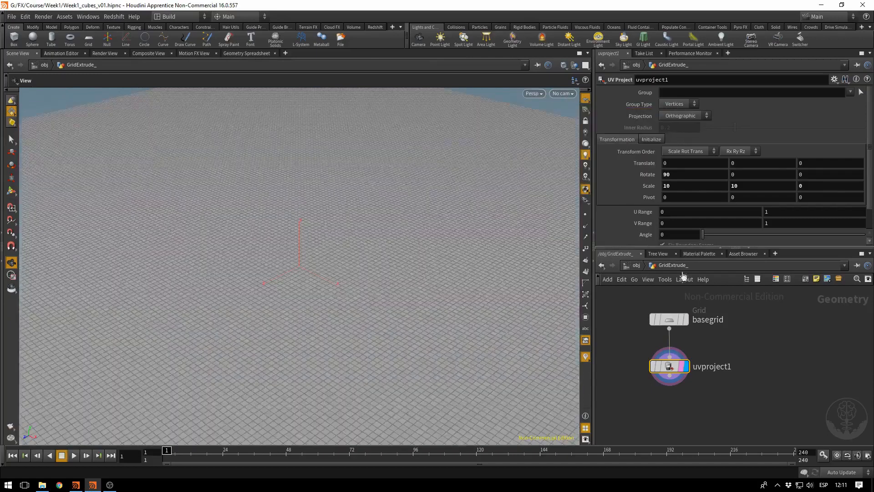
Add an Attribute from Map node connected below the UV Project node and display its result.
{"action": "left_click", "coordinate": [671, 376]}
{"action": "left_click", "coordinate": [666, 402]}
{"action": "type", "text": "im"}
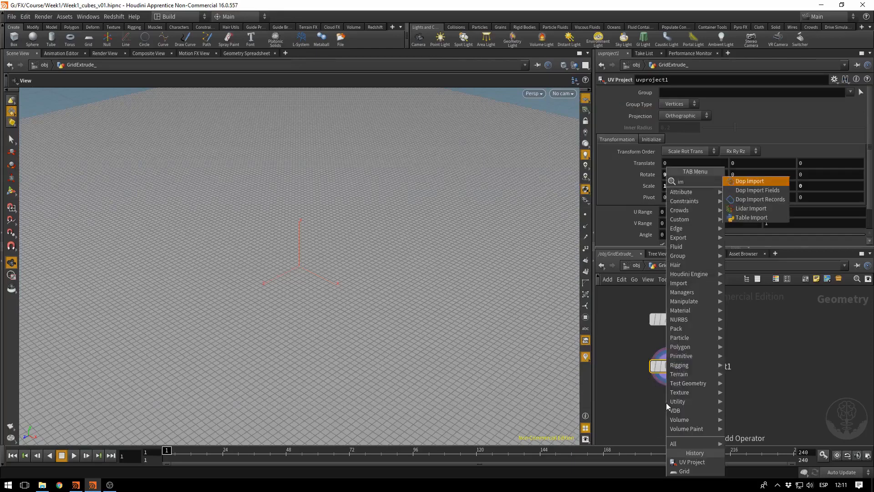
{"action": "type", "text": "po"}
{"action": "key", "text": "BackSpace"}
{"action": "key", "text": "BackSpace"}
{"action": "key", "text": "BackSpace"}
{"action": "key", "text": "BackSpace"}
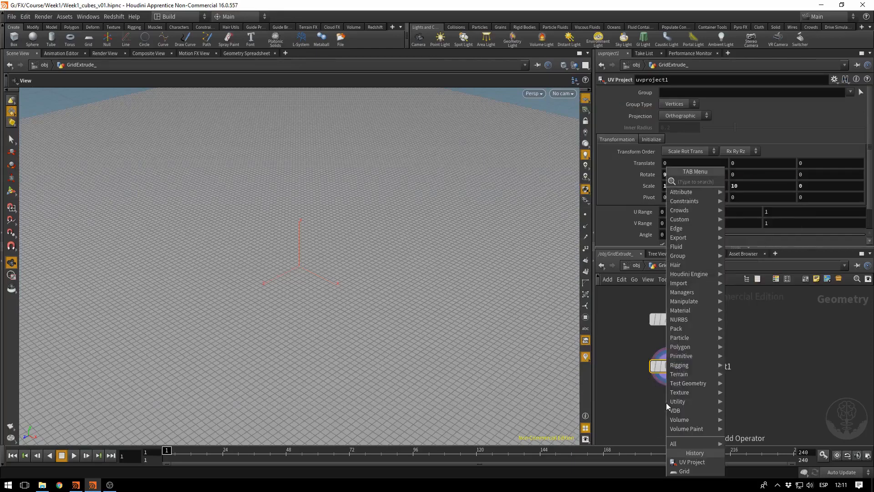
{"action": "type", "text": "from"}
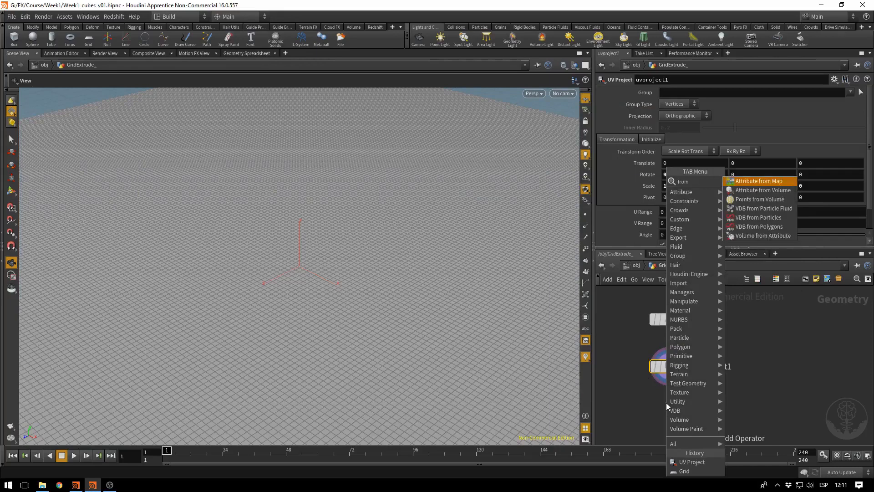
{"action": "key", "text": "Return"}
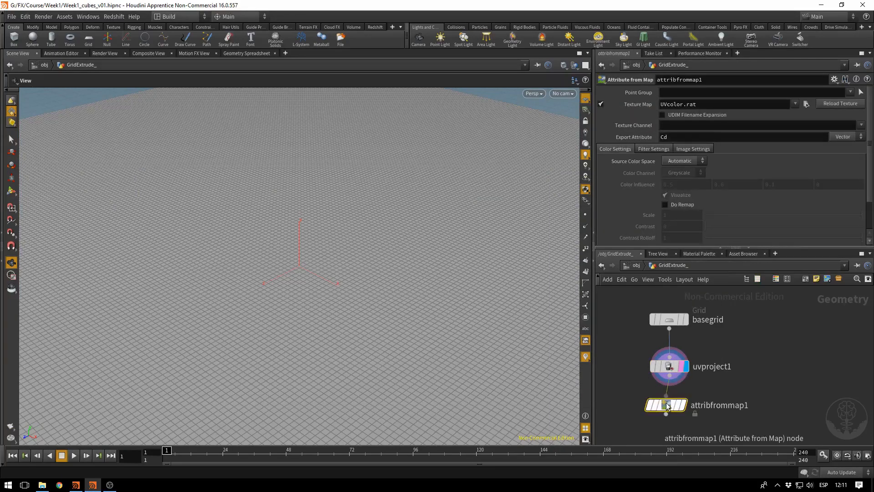
{"action": "left_click", "coordinate": [669, 407]}
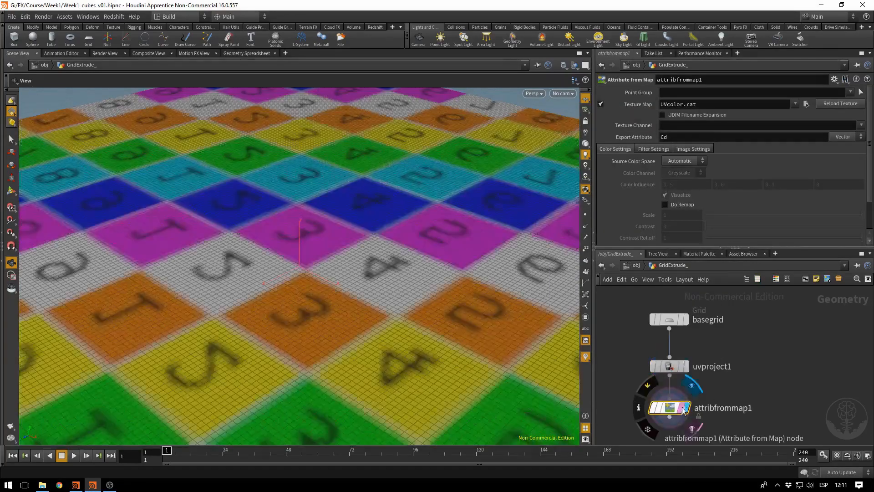
Load Galaxy.jpg from the project's $HIP/tex/Cubes folder as the Texture Map of the Attribute from Map node.
{"action": "scroll", "coordinate": [338, 231], "scroll_direction": "down", "scroll_amount": 5}
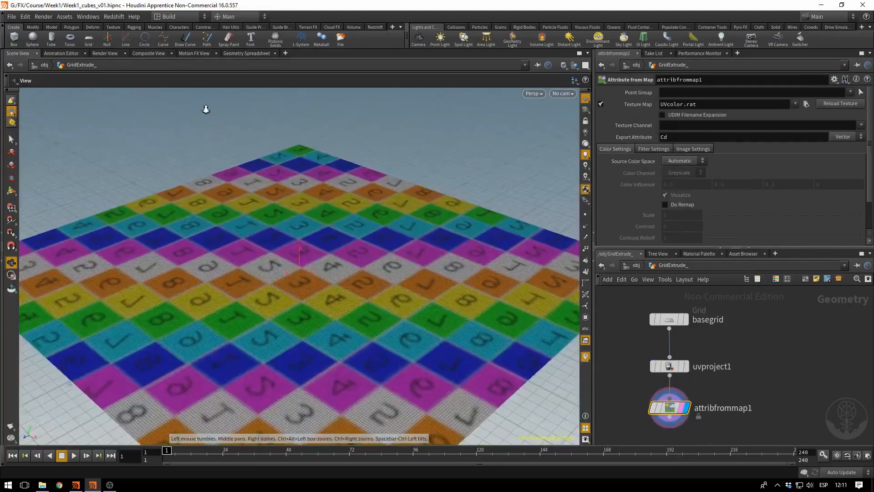
{"action": "middle_click_drag", "start_coordinate": [338, 231], "coordinate": [328, 176]}
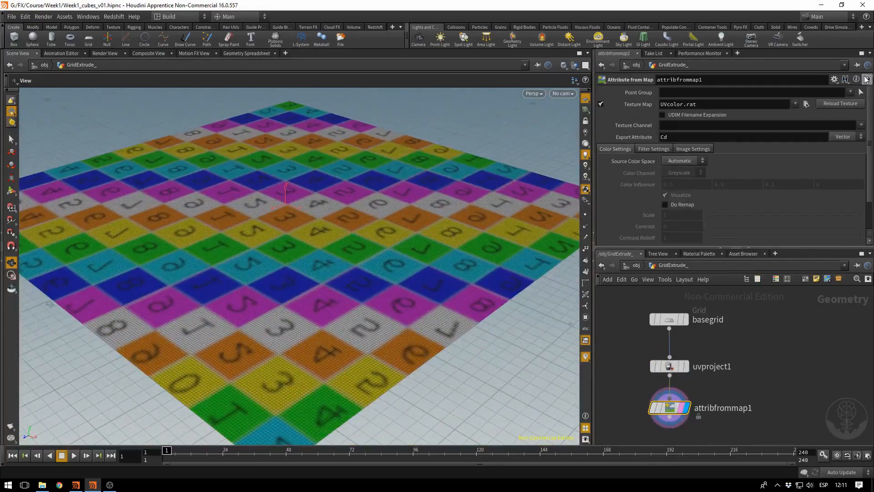
{"action": "left_click", "coordinate": [806, 104]}
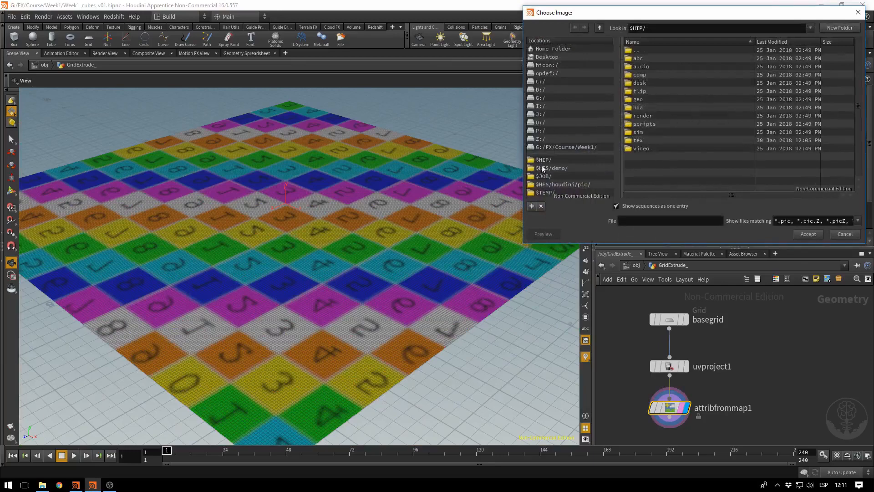
{"action": "left_click", "coordinate": [545, 162]}
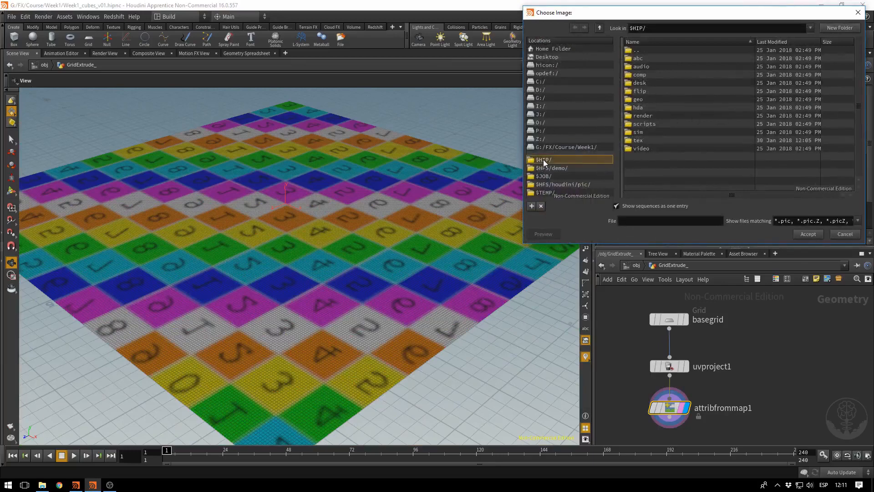
{"action": "double_click", "coordinate": [638, 141]}
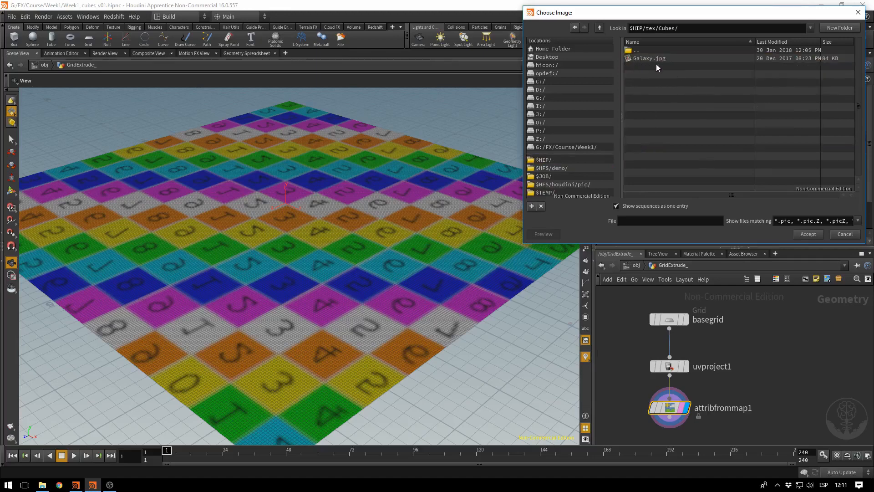
{"action": "left_click", "coordinate": [651, 60]}
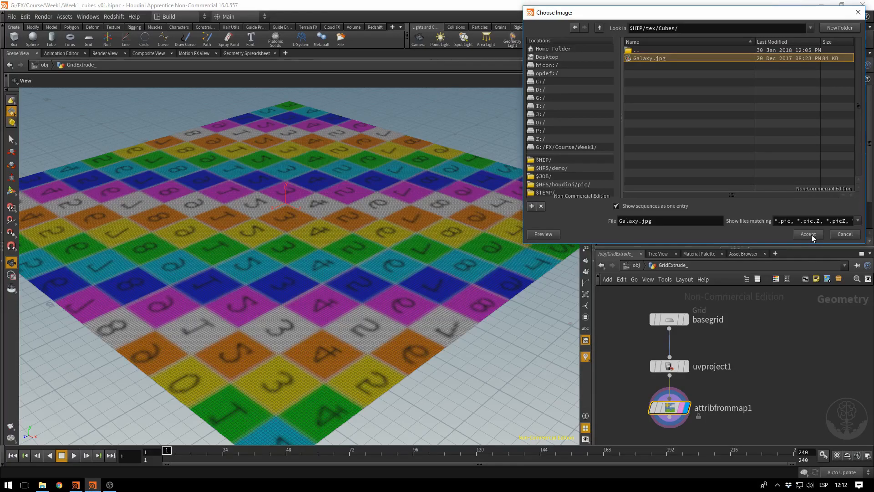
{"action": "left_click", "coordinate": [809, 234]}
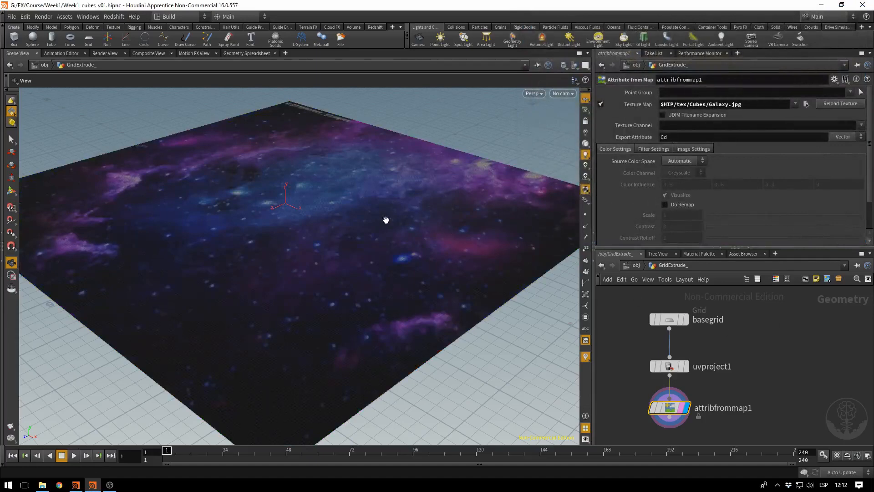
{"action": "right_click_drag", "start_coordinate": [250, 240], "coordinate": [444, 291]}
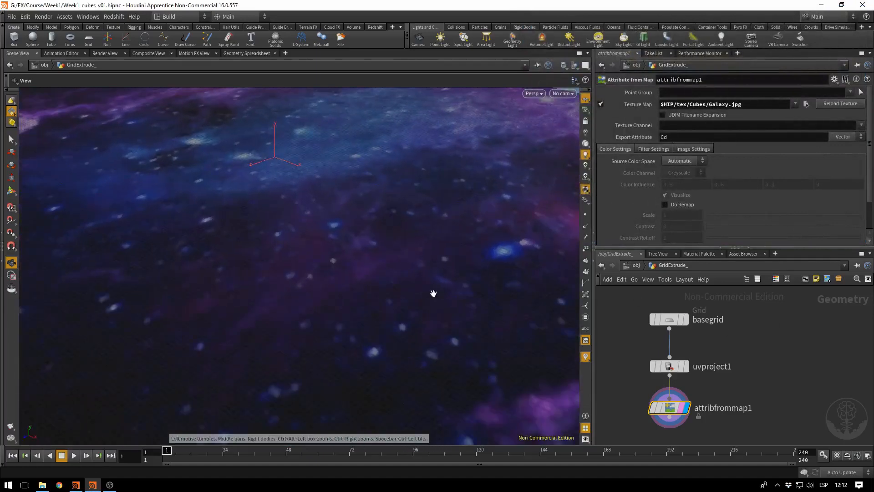
{"action": "middle_click_drag", "start_coordinate": [433, 293], "coordinate": [453, 270]}
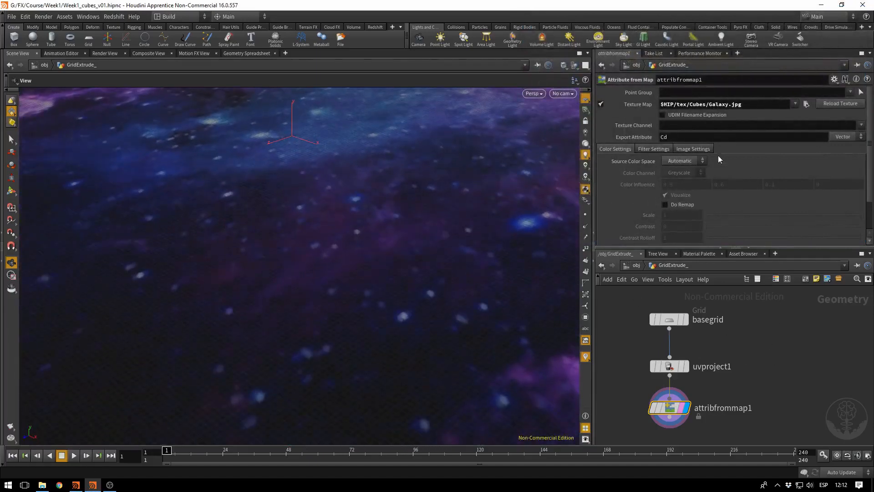
{"action": "left_click_drag", "start_coordinate": [767, 105], "coordinate": [650, 104]}
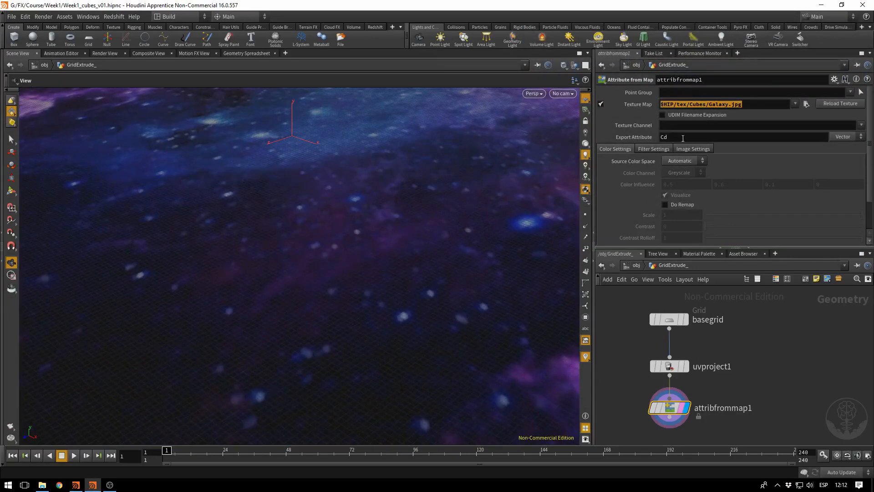
{"action": "left_click_drag", "start_coordinate": [683, 137], "coordinate": [618, 139]}
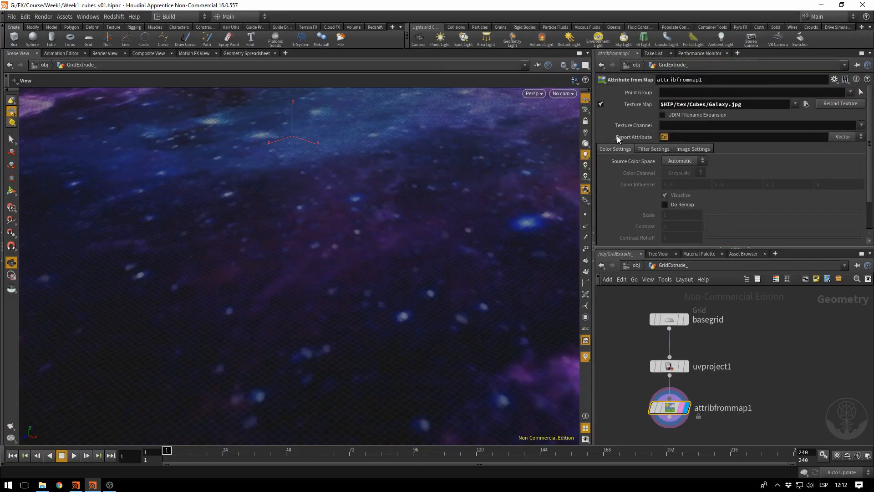
{"action": "left_click", "coordinate": [669, 140]}
{"action": "double_click", "coordinate": [668, 139]}
Add an Attribute Create node below the Attribute from Map node, connected to its output.
{"action": "middle_click_drag", "start_coordinate": [785, 380], "coordinate": [795, 350]}
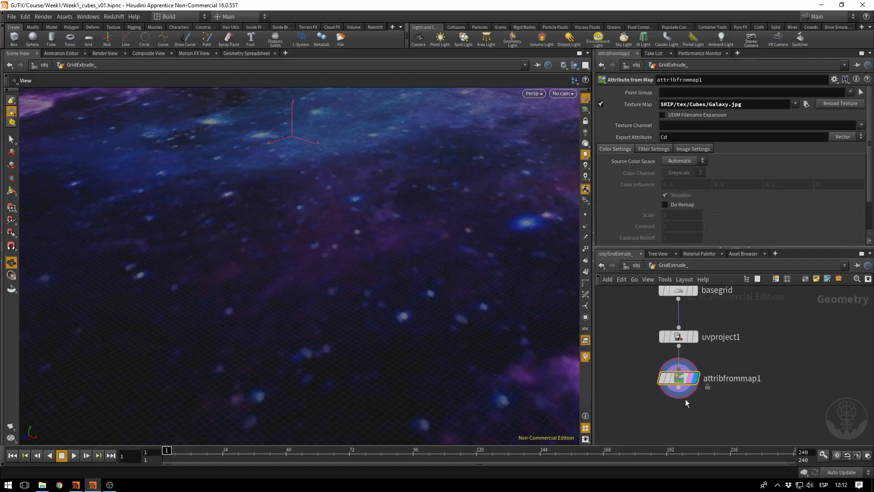
{"action": "left_click", "coordinate": [678, 394]}
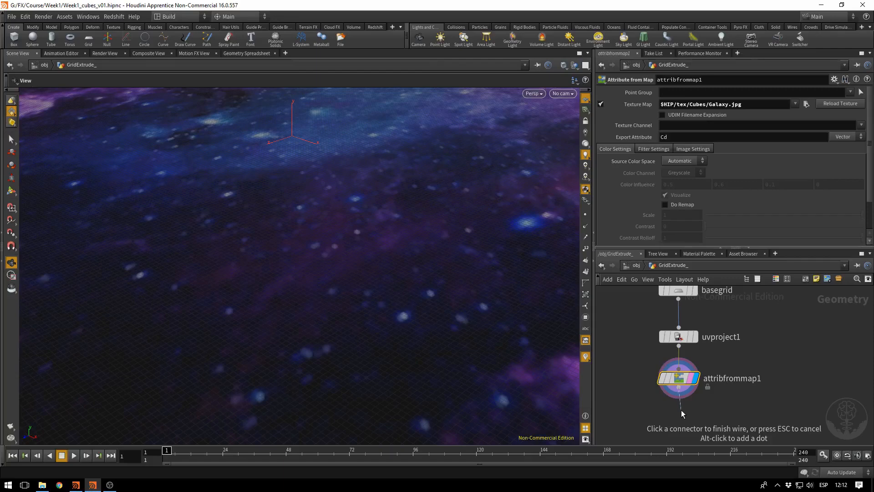
{"action": "left_click", "coordinate": [681, 409]}
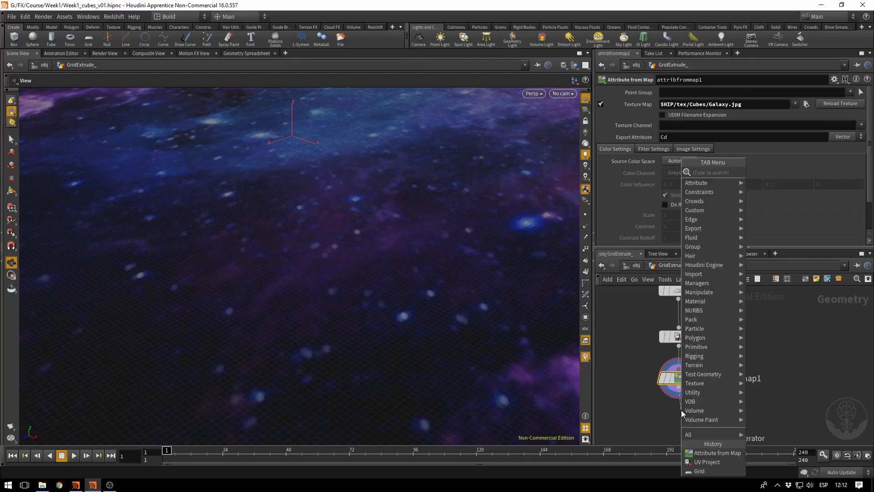
{"action": "type", "text": "create"}
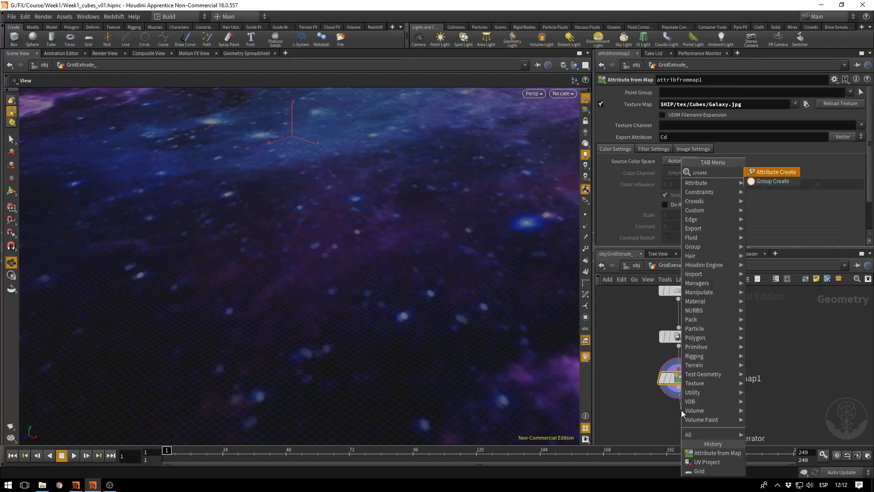
{"action": "key", "text": "Return"}
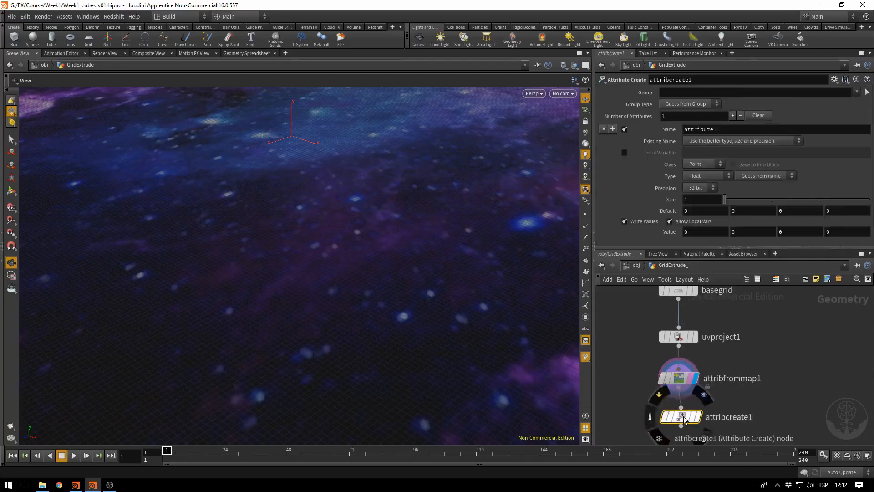
{"action": "left_click_drag", "start_coordinate": [684, 416], "coordinate": [683, 422]}
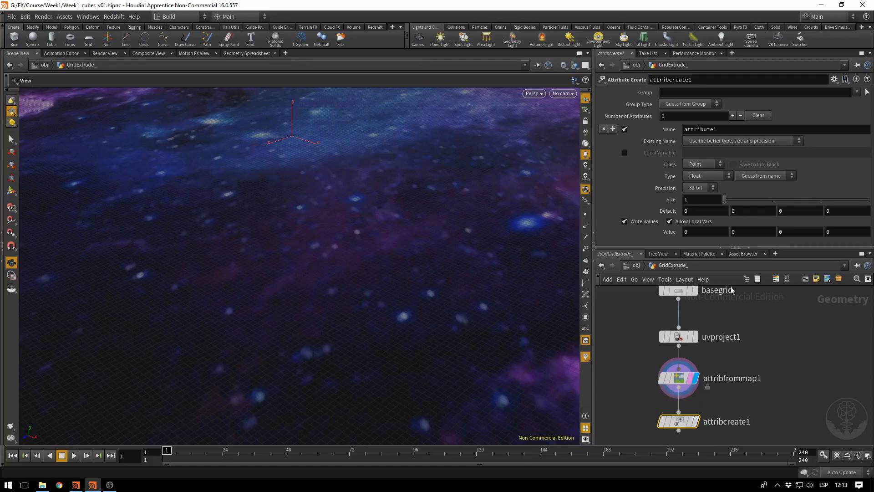
Name the new attribute colorScale and set its class to Primitive with type Float.
{"action": "left_click_drag", "start_coordinate": [728, 129], "coordinate": [658, 127]}
{"action": "type", "text": "colorScale"}
{"action": "key", "text": "Return"}
{"action": "left_click", "coordinate": [700, 166]}
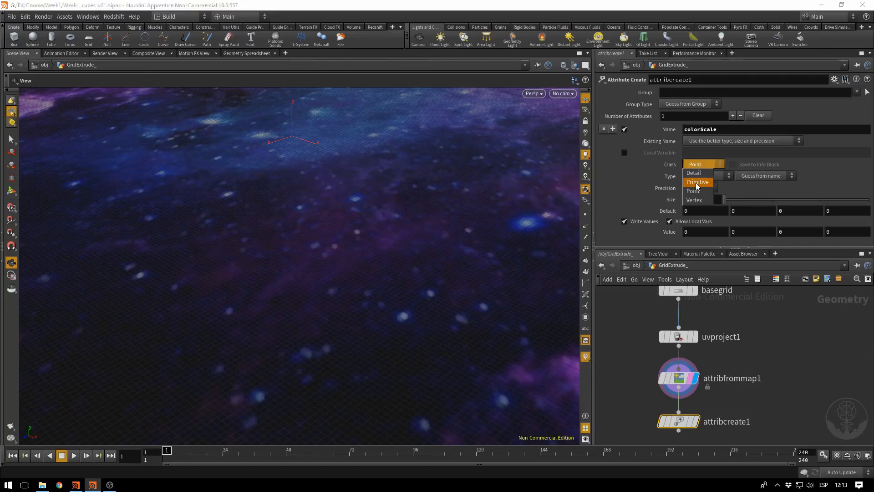
{"action": "left_click", "coordinate": [697, 183]}
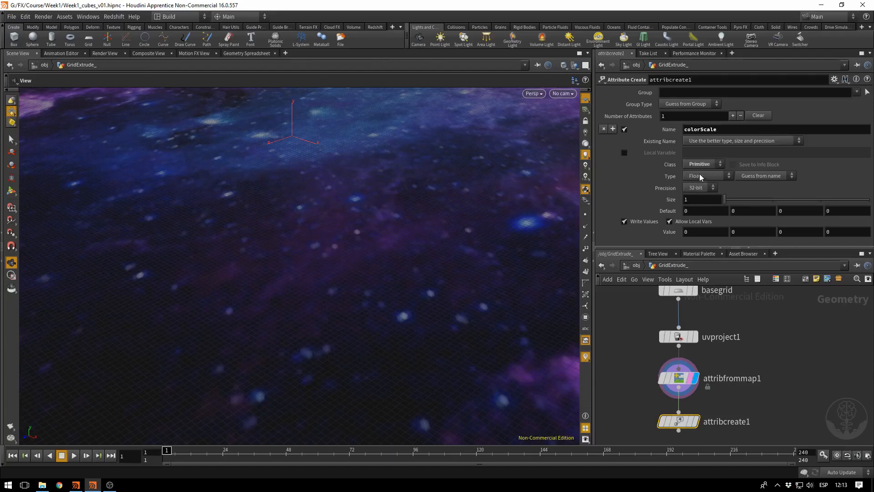
{"action": "left_click", "coordinate": [699, 174]}
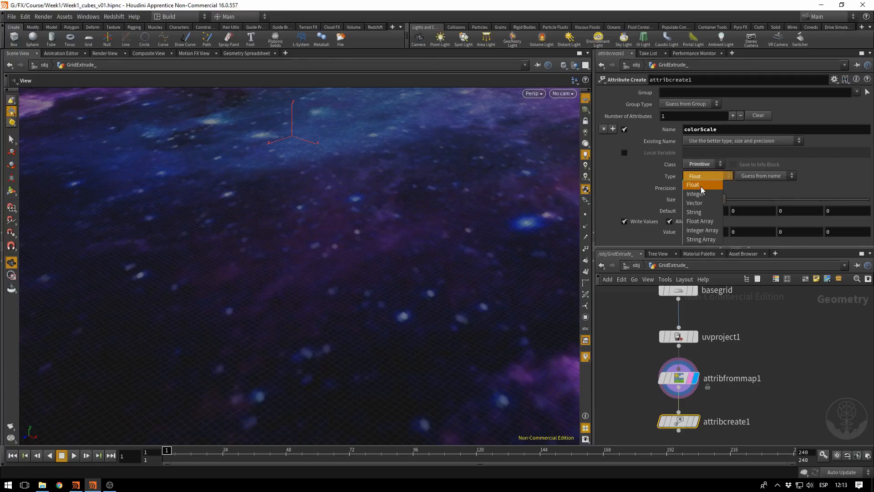
{"action": "left_click", "coordinate": [701, 187]}
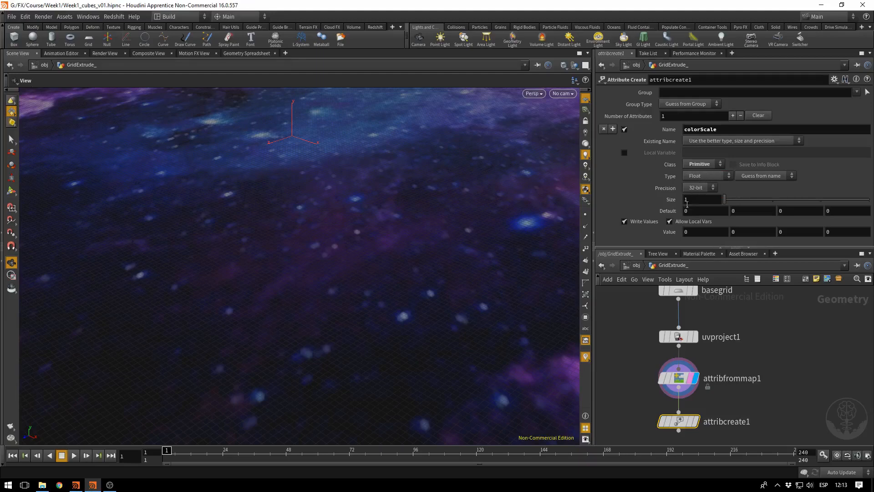
Set the first value component of the colorScale attribute to the variable $CB.
{"action": "left_click_drag", "start_coordinate": [702, 236], "coordinate": [668, 236]}
{"action": "key", "text": "Tab"}
{"action": "left_click", "coordinate": [698, 233]}
{"action": "mouse_move", "coordinate": [680, 379]}
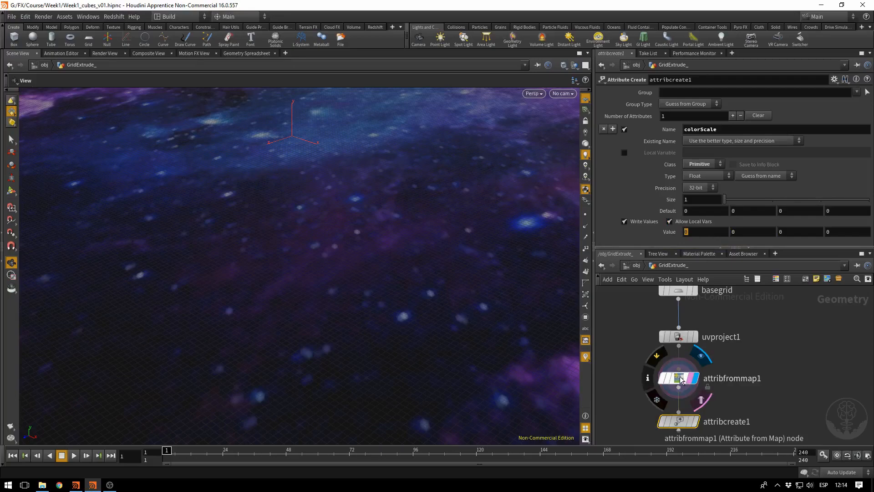
{"action": "middle_click", "coordinate": [677, 381]}
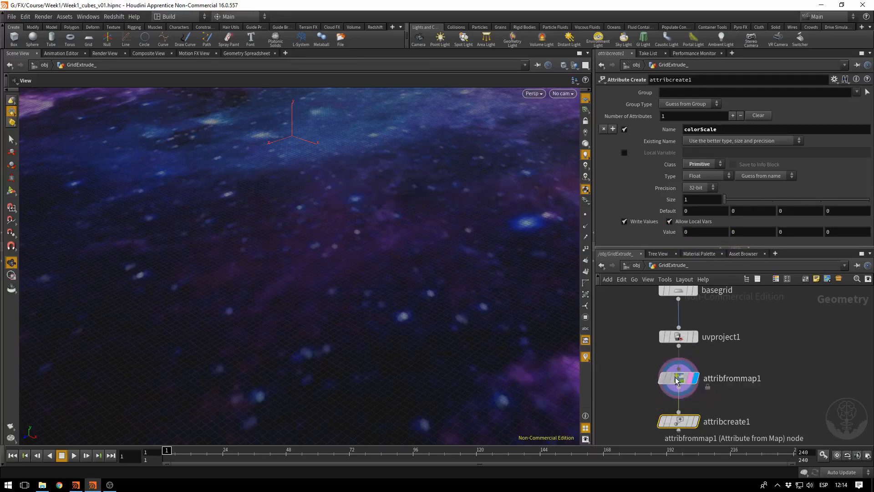
{"action": "middle_click", "coordinate": [677, 381]}
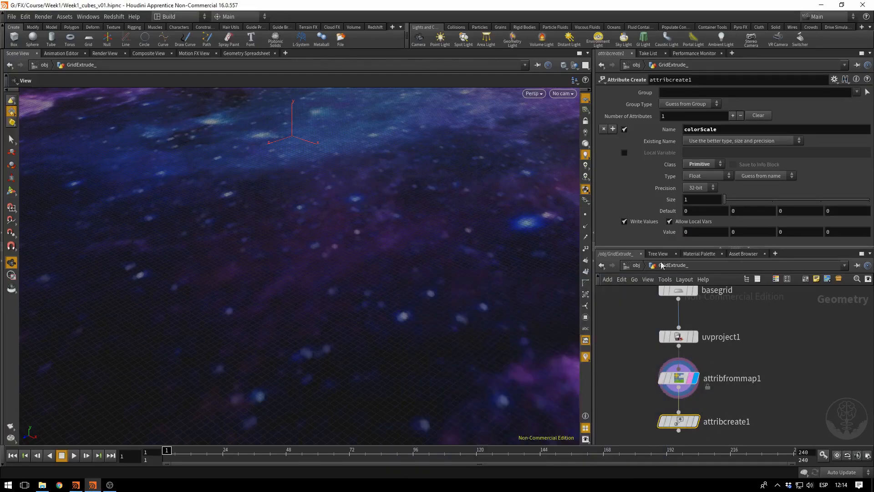
{"action": "left_click", "coordinate": [687, 233]}
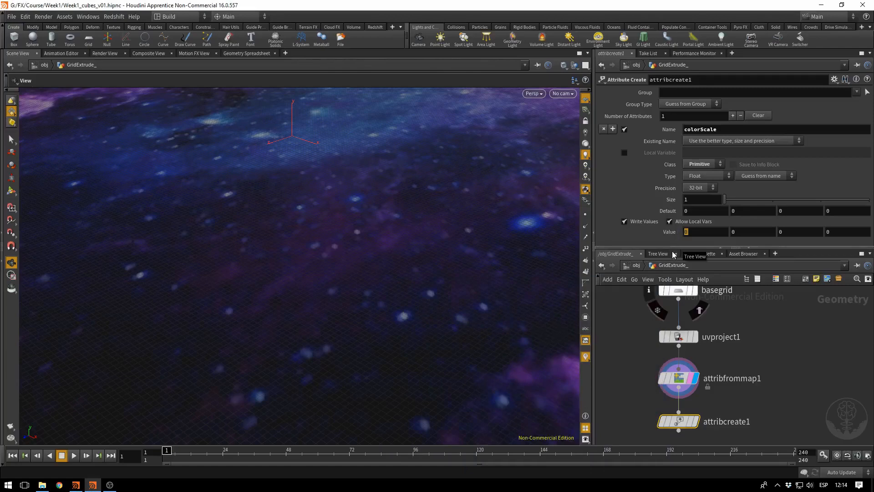
{"action": "type", "text": "$C"}
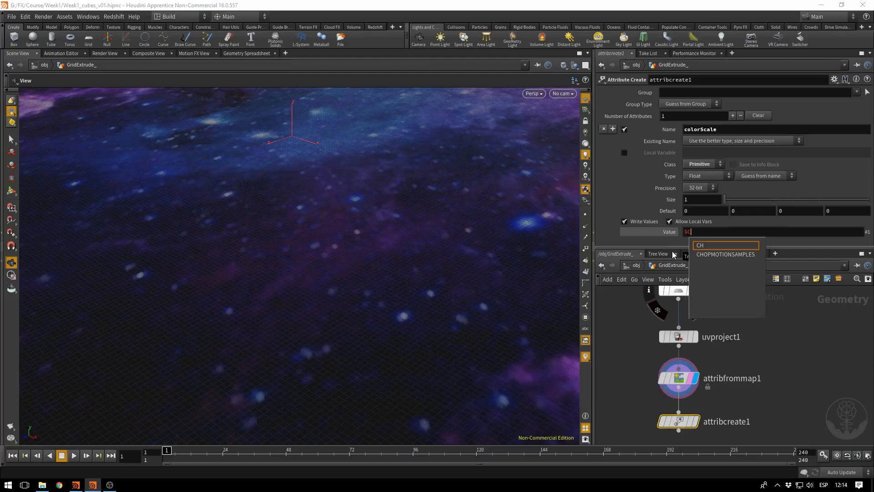
{"action": "type", "text": "R"}
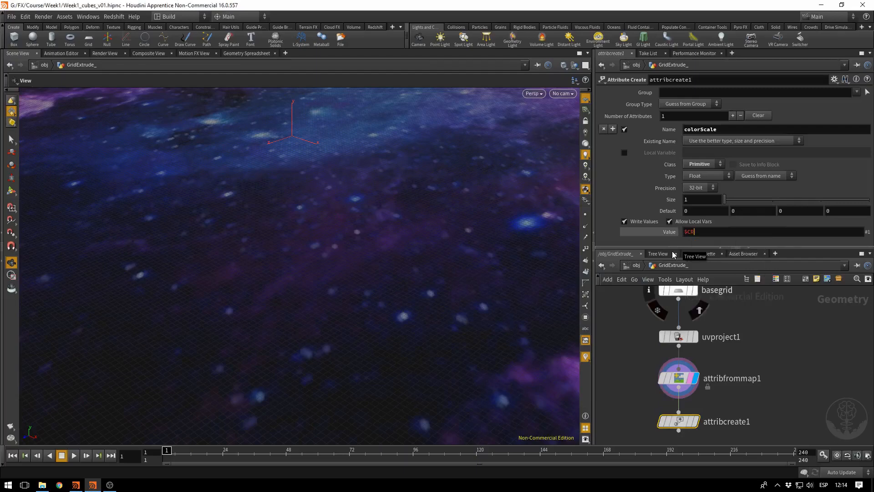
{"action": "key", "text": "BackSpace"}
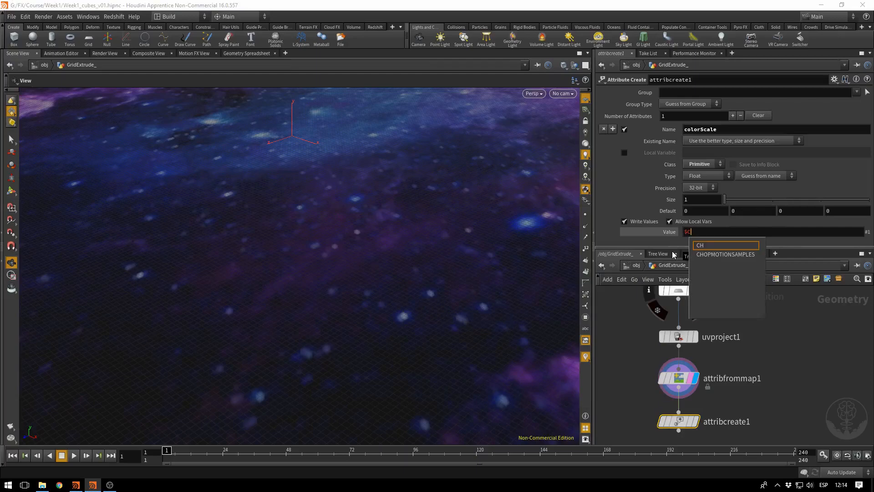
{"action": "type", "text": "G"}
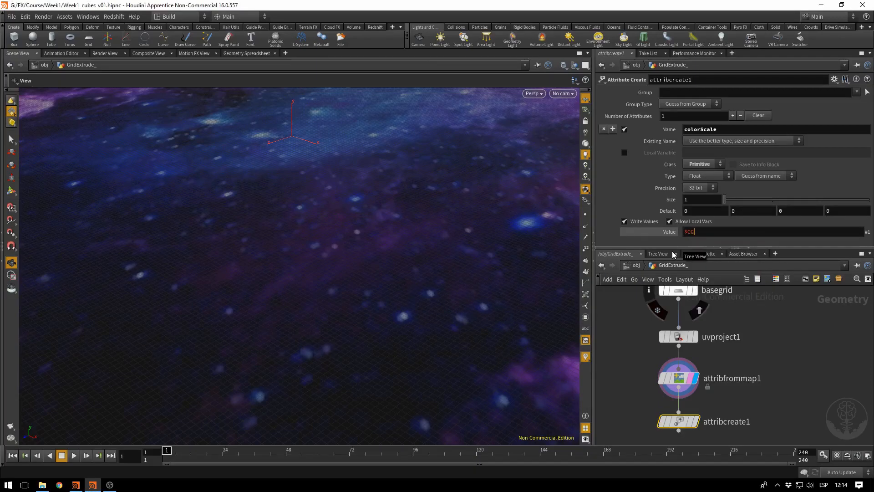
{"action": "key", "text": "BackSpace"}
{"action": "type", "text": "B"}
{"action": "key", "text": "Tab"}
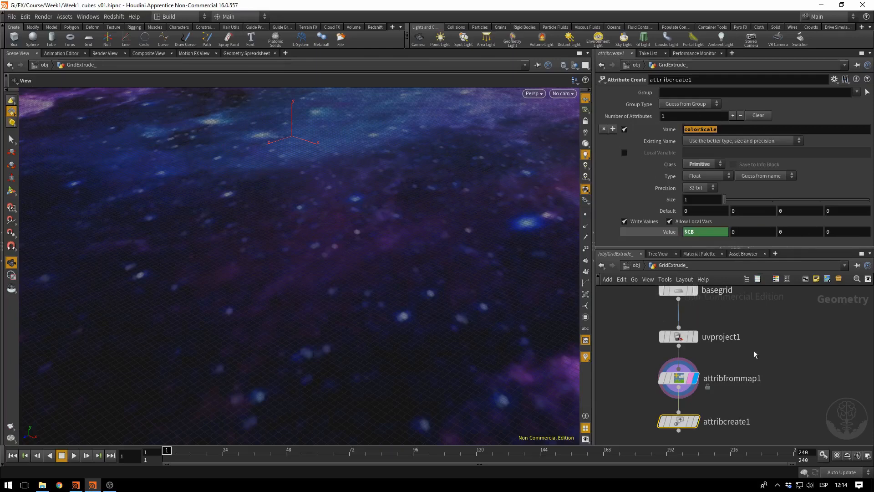
Display the result of the Attribute Create node and check its node information.
{"action": "middle_click_drag", "start_coordinate": [782, 382], "coordinate": [788, 337]}
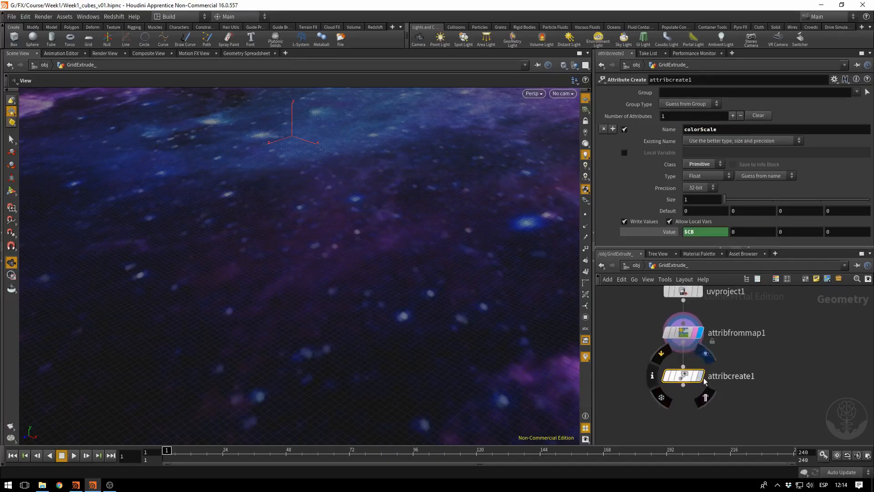
{"action": "left_click", "coordinate": [700, 375]}
{"action": "middle_click", "coordinate": [682, 382]}
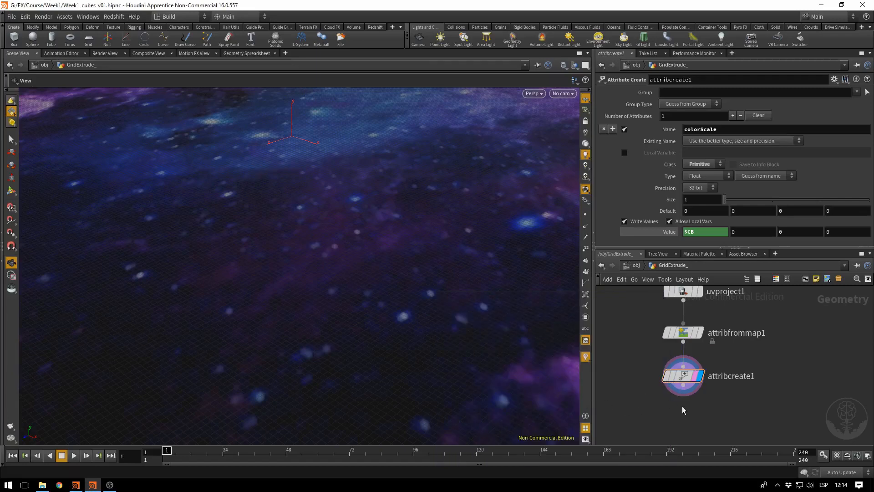
Add a PolyExtrude node below the Attribute Create node, connect it to that node's output and display its result.
{"action": "key", "text": "Tab"}
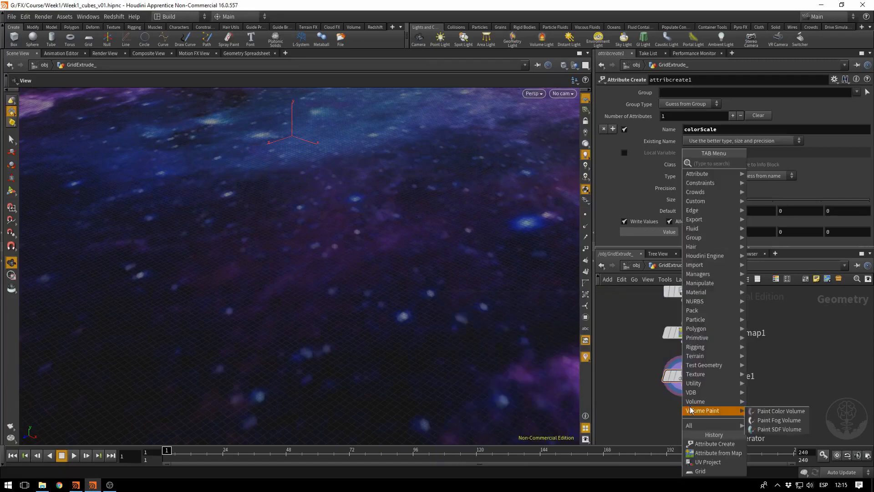
{"action": "type", "text": "extrude"}
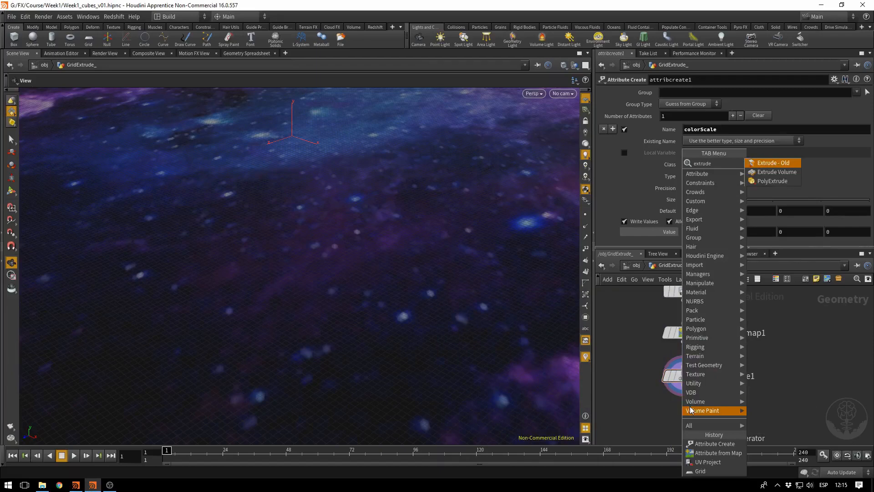
{"action": "key", "text": "Down"}
{"action": "key", "text": "Down"}
{"action": "key", "text": "Return"}
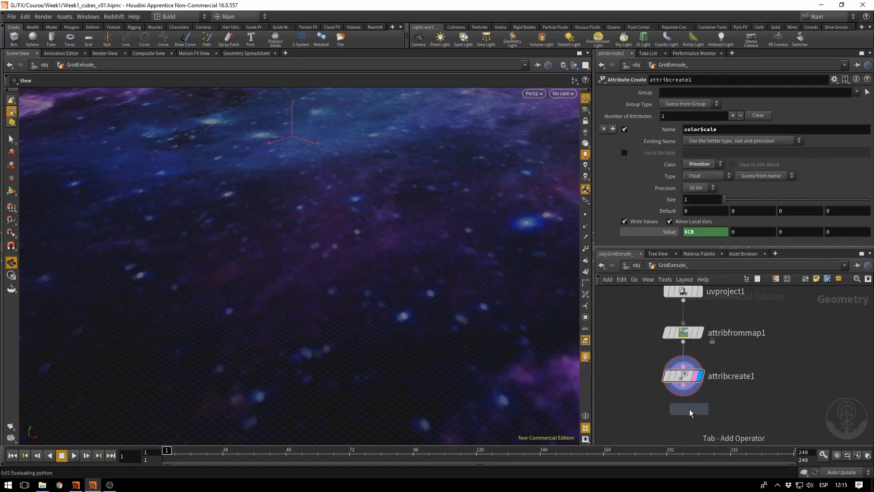
{"action": "left_click", "coordinate": [685, 414]}
{"action": "left_click", "coordinate": [676, 405]}
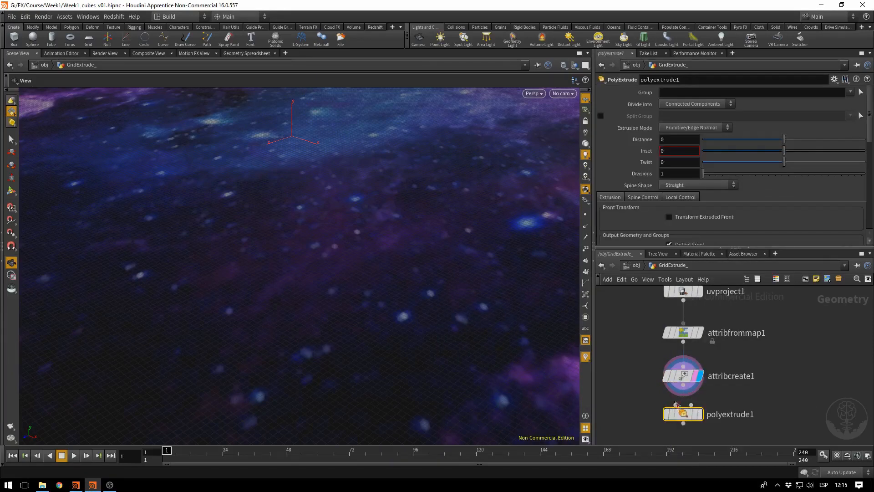
{"action": "left_click", "coordinate": [684, 388]}
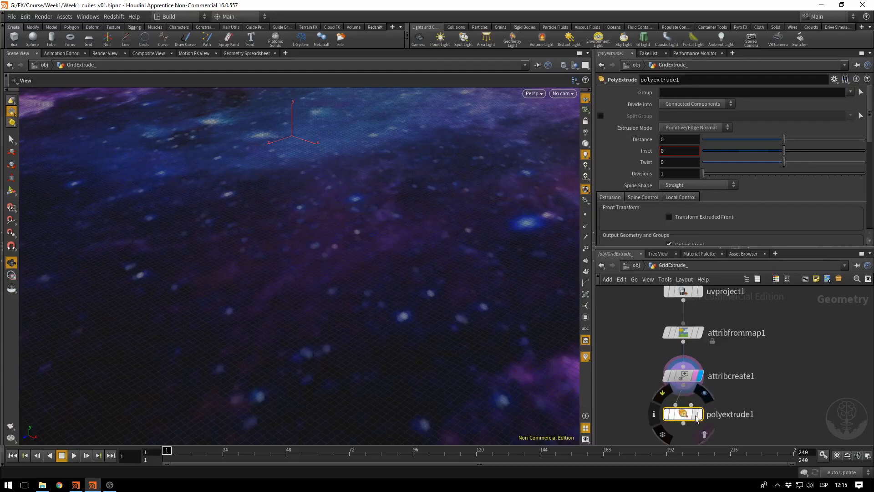
{"action": "left_click", "coordinate": [700, 414]}
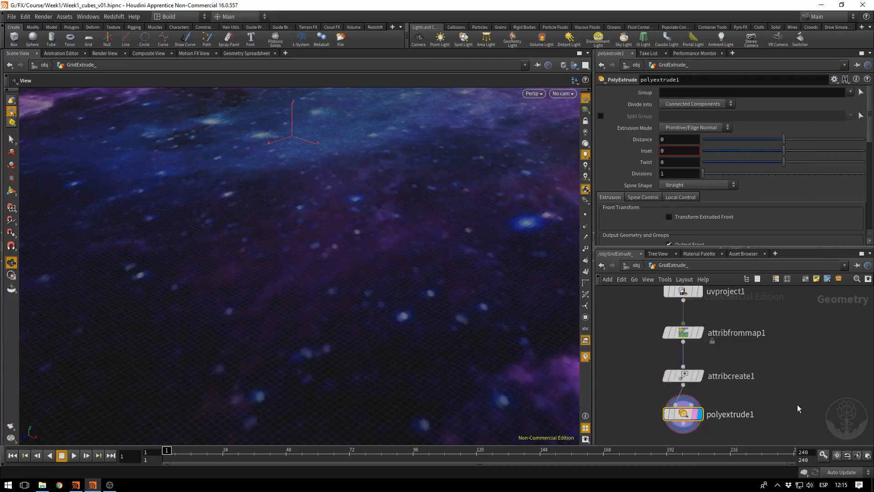
Set the PolyExtrude distance to about 0.242 and inspect the extruded edge of the grid.
{"action": "middle_click_drag", "start_coordinate": [800, 403], "coordinate": [798, 367]}
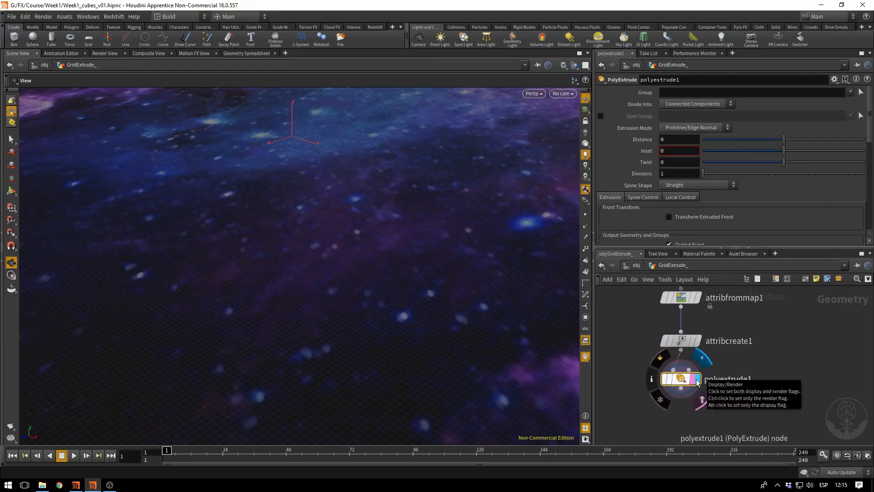
{"action": "left_click_drag", "start_coordinate": [784, 139], "coordinate": [803, 142]}
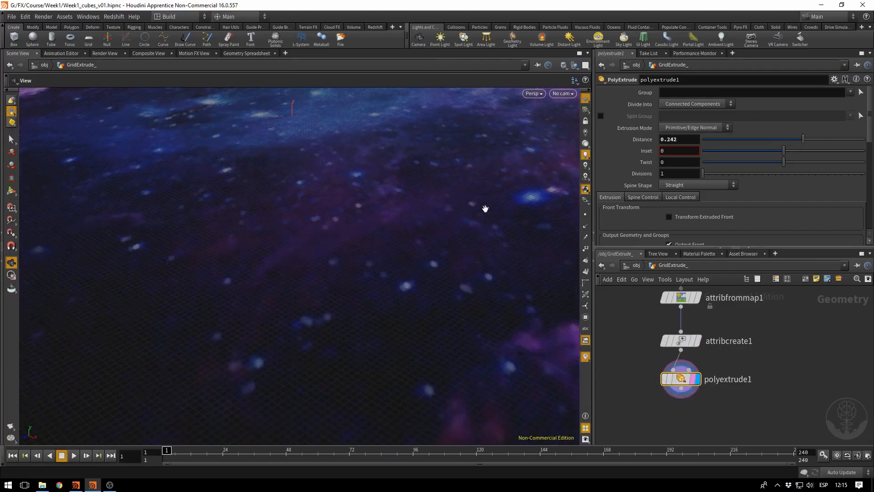
{"action": "right_click_drag", "start_coordinate": [340, 211], "coordinate": [319, 194]}
{"action": "left_click_drag", "start_coordinate": [319, 194], "coordinate": [340, 170]}
{"action": "right_click_drag", "start_coordinate": [341, 169], "coordinate": [486, 213]}
{"action": "left_click_drag", "start_coordinate": [486, 213], "coordinate": [513, 179]}
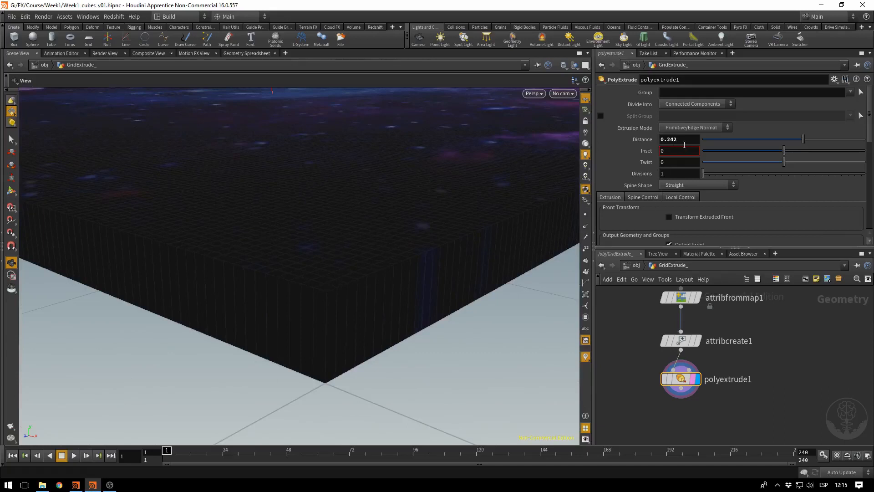
Divide the extrusion into Individual Elements and enable the Distance Scale local attribute.
{"action": "left_click", "coordinate": [679, 106]}
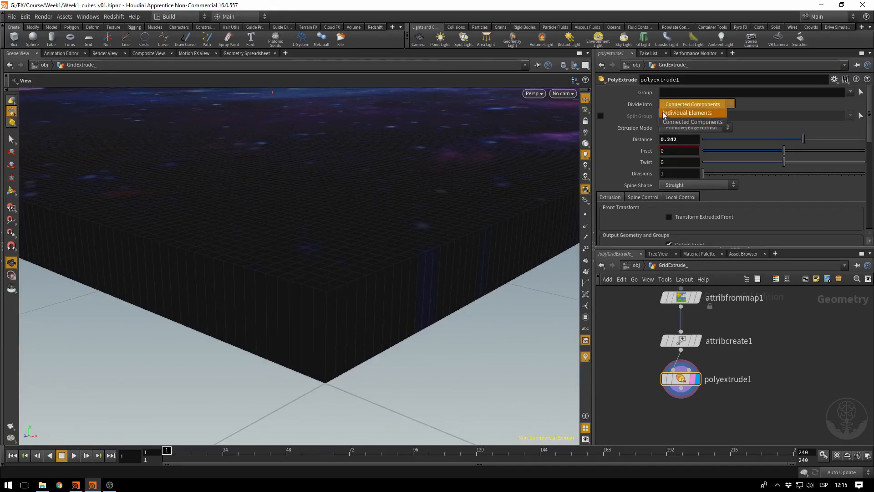
{"action": "left_click", "coordinate": [664, 112]}
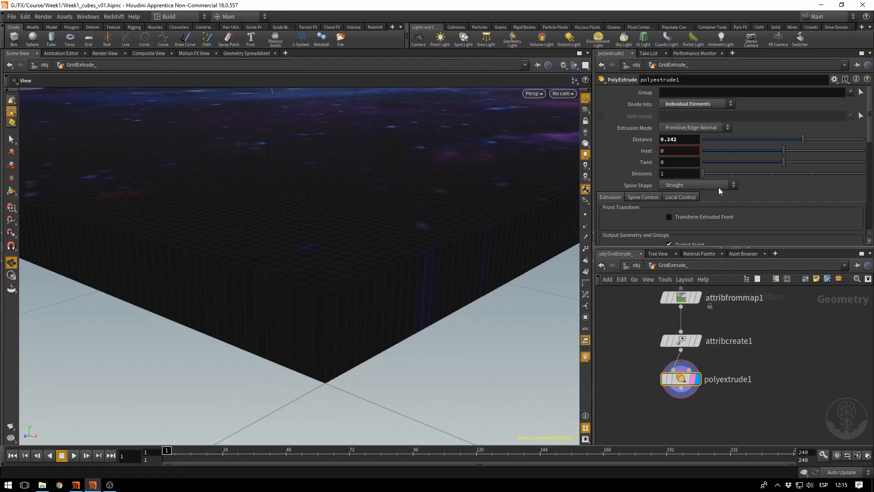
{"action": "left_click", "coordinate": [673, 199]}
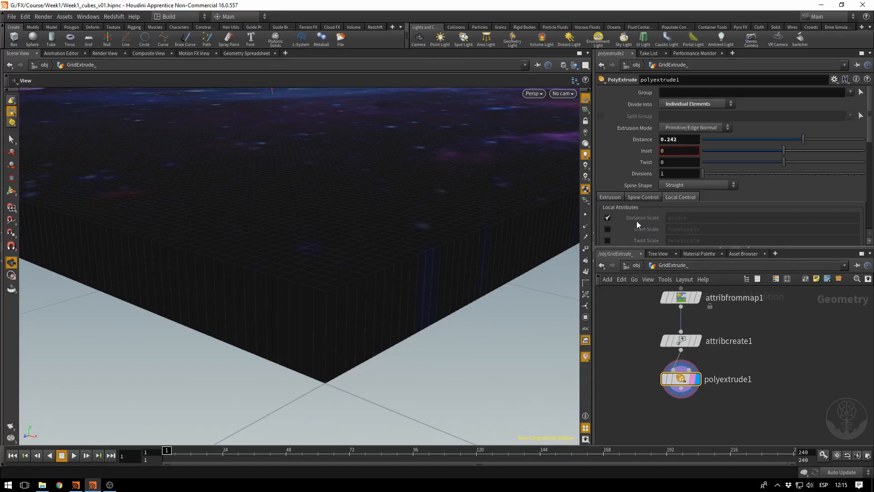
{"action": "left_click", "coordinate": [607, 218]}
Copy the attribute name colorScale from the Attribute Create node and use it as the PolyExtrude's Distance Scale attribute.
{"action": "left_click_drag", "start_coordinate": [694, 218], "coordinate": [647, 223]}
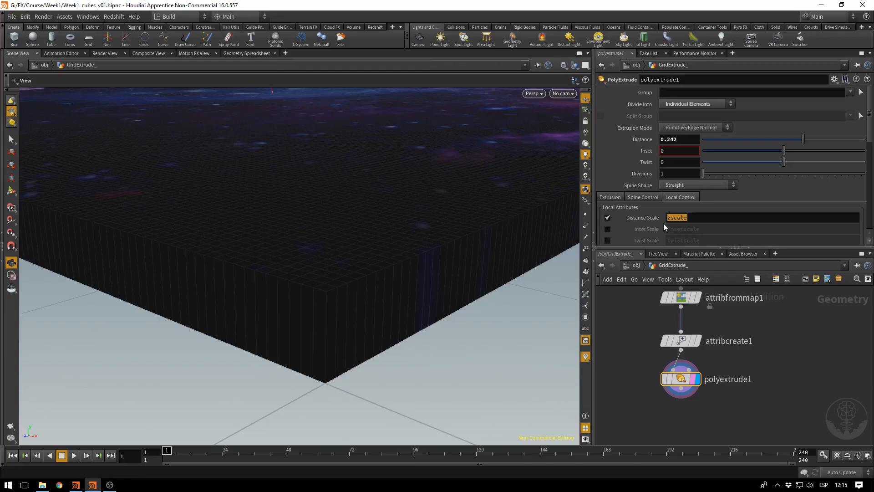
{"action": "left_click", "coordinate": [688, 219]}
{"action": "left_click", "coordinate": [682, 339]}
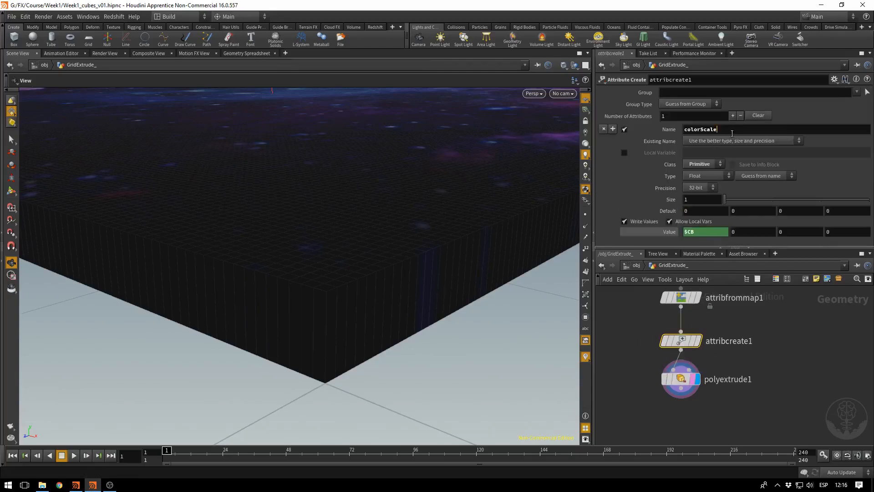
{"action": "key", "text": "Return"}
{"action": "key", "text": "ctrl+c"}
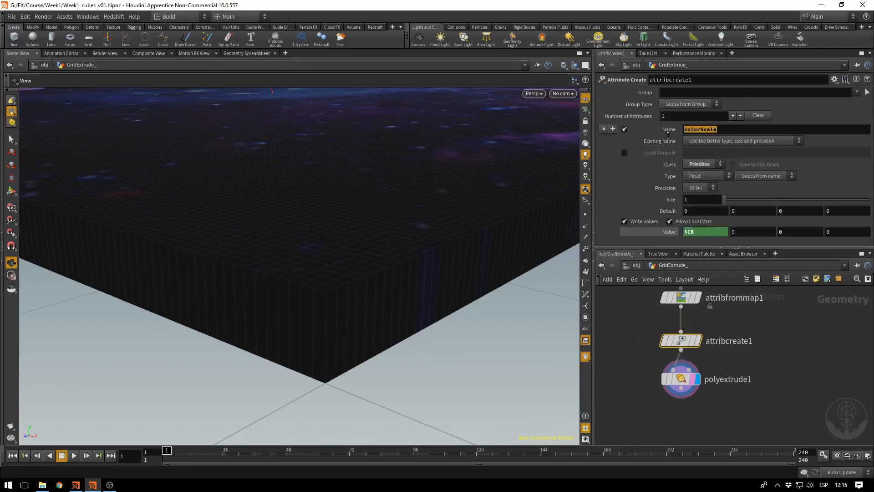
{"action": "left_click", "coordinate": [693, 385]}
{"action": "double_click", "coordinate": [691, 214]}
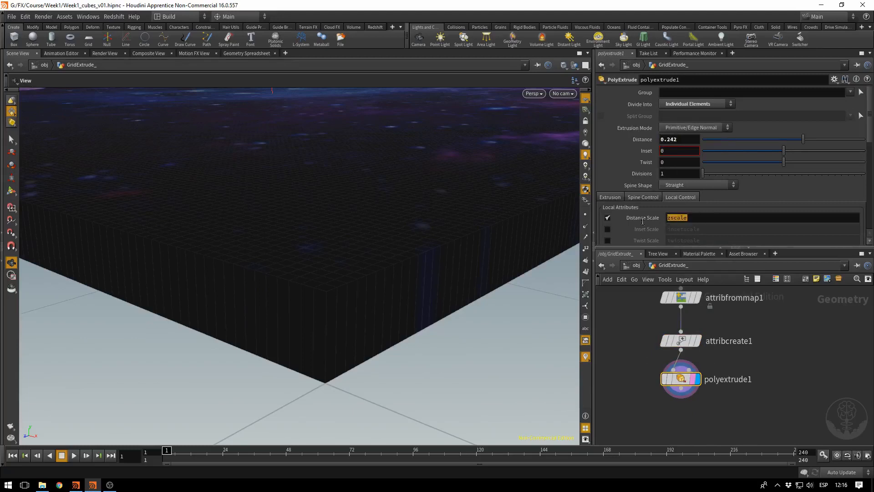
{"action": "key", "text": "ctrl+v"}
{"action": "key", "text": "Return"}
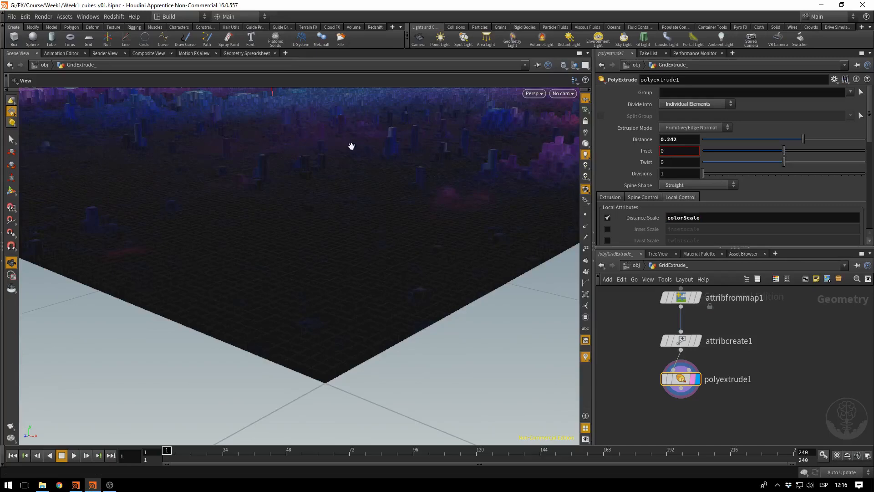
Examine the heights and colours of the extruded cubes from several angles across the grid.
{"action": "left_click_drag", "start_coordinate": [351, 144], "coordinate": [329, 229]}
{"action": "left_click_drag", "start_coordinate": [430, 249], "coordinate": [384, 293]}
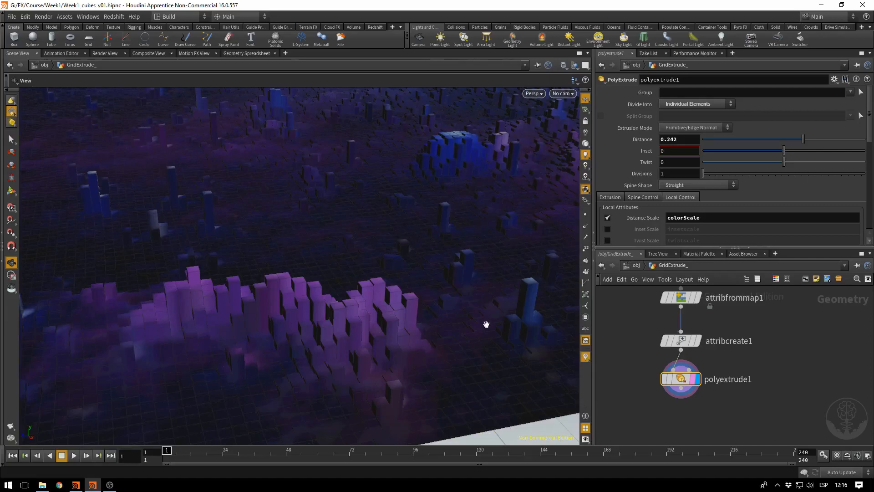
{"action": "left_click_drag", "start_coordinate": [247, 217], "coordinate": [497, 217]}
{"action": "right_click_drag", "start_coordinate": [246, 201], "coordinate": [133, 268]}
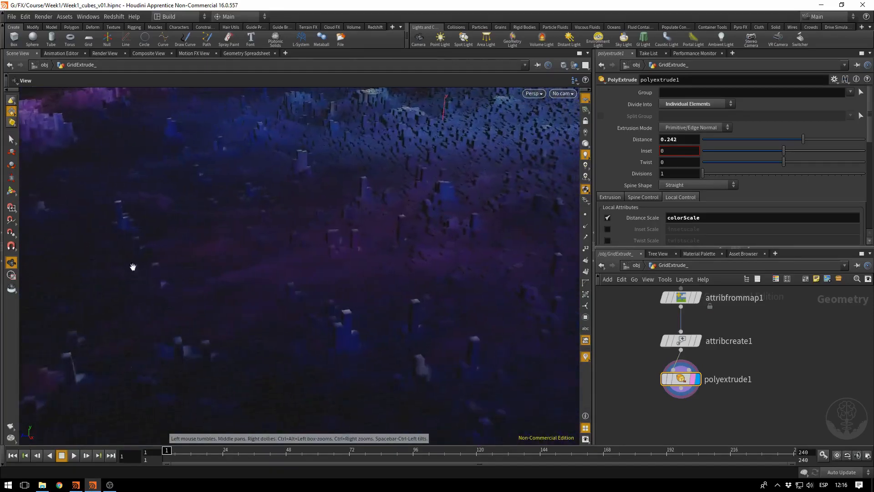
{"action": "right_click_drag", "start_coordinate": [248, 182], "coordinate": [211, 203]}
{"action": "left_click_drag", "start_coordinate": [211, 203], "coordinate": [185, 224]}
{"action": "right_click_drag", "start_coordinate": [184, 224], "coordinate": [367, 244]}
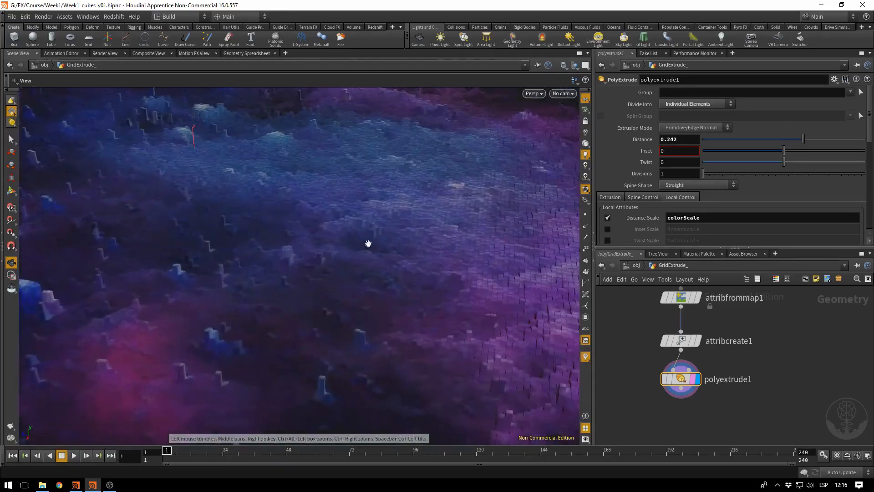
{"action": "left_click_drag", "start_coordinate": [367, 244], "coordinate": [482, 234]}
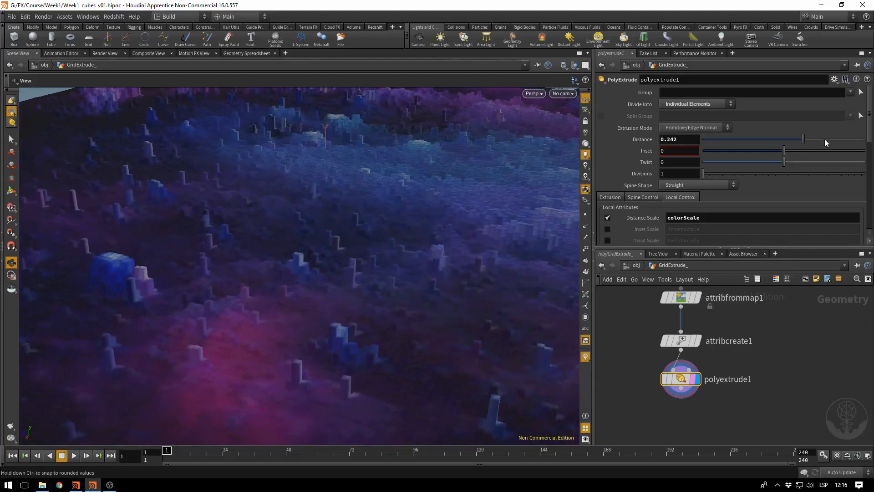
Increase the PolyExtrude distance to about 0.961 and inspect the taller columns.
{"action": "left_click_drag", "start_coordinate": [824, 138], "coordinate": [863, 142]}
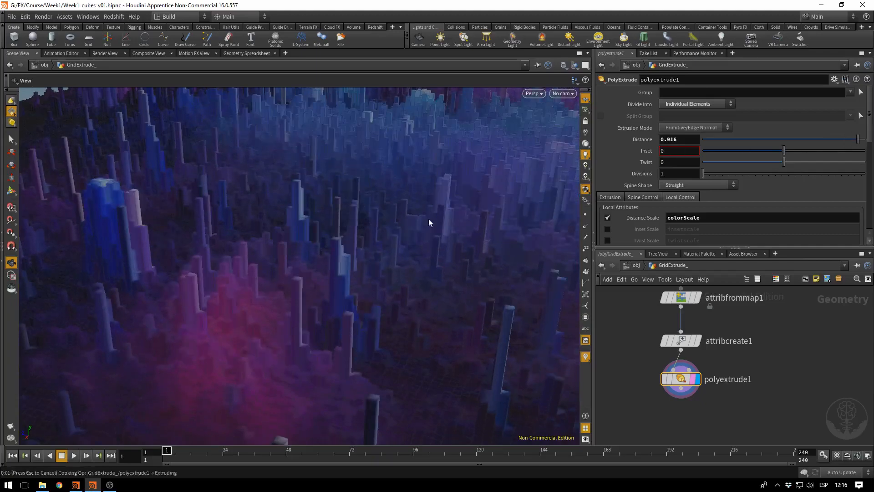
{"action": "left_click_drag", "start_coordinate": [414, 236], "coordinate": [345, 171]}
{"action": "right_click_drag", "start_coordinate": [345, 171], "coordinate": [355, 244]}
{"action": "middle_click_drag", "start_coordinate": [354, 244], "coordinate": [361, 264]}
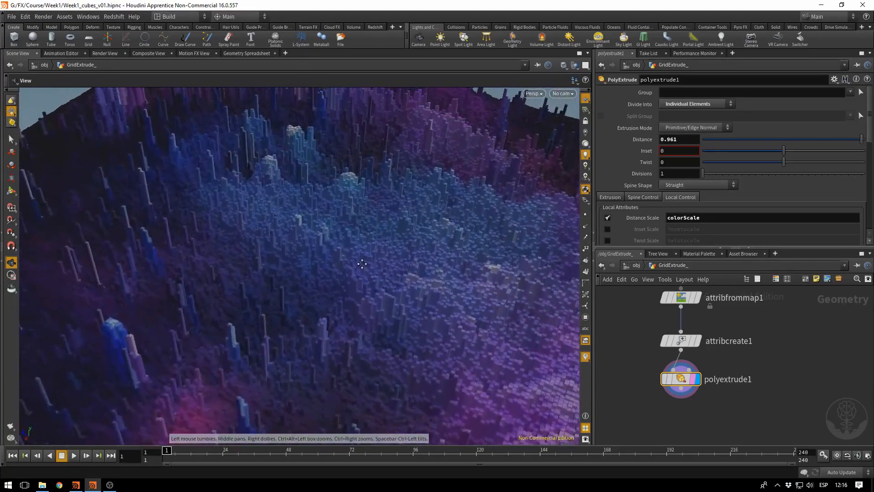
{"action": "left_click_drag", "start_coordinate": [361, 264], "coordinate": [381, 256]}
{"action": "middle_click_drag", "start_coordinate": [381, 256], "coordinate": [404, 197]}
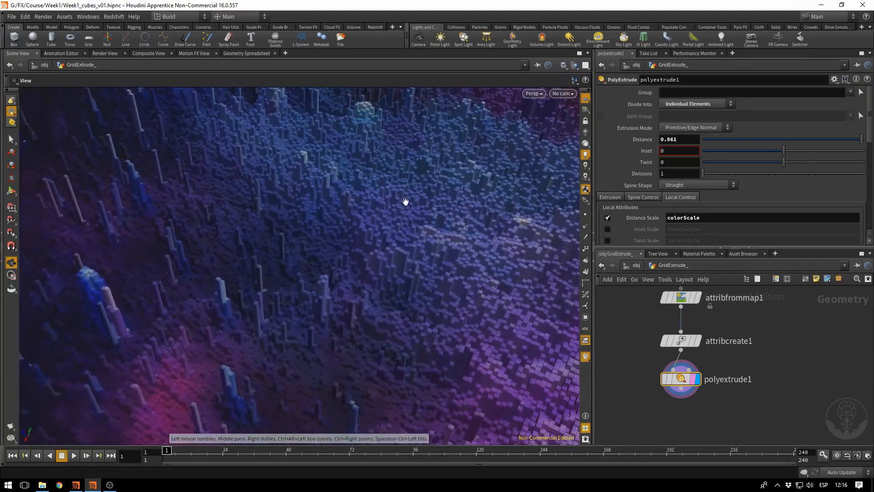
Set both the rows and columns of the basegrid node to 500.
{"action": "mouse_move", "coordinate": [773, 326]}
{"action": "middle_mouse_down"}
{"action": "mouse_move", "coordinate": [769, 361]}
{"action": "mouse_move", "coordinate": [786, 381]}
{"action": "mouse_move", "coordinate": [799, 422]}
{"action": "middle_mouse_up"}
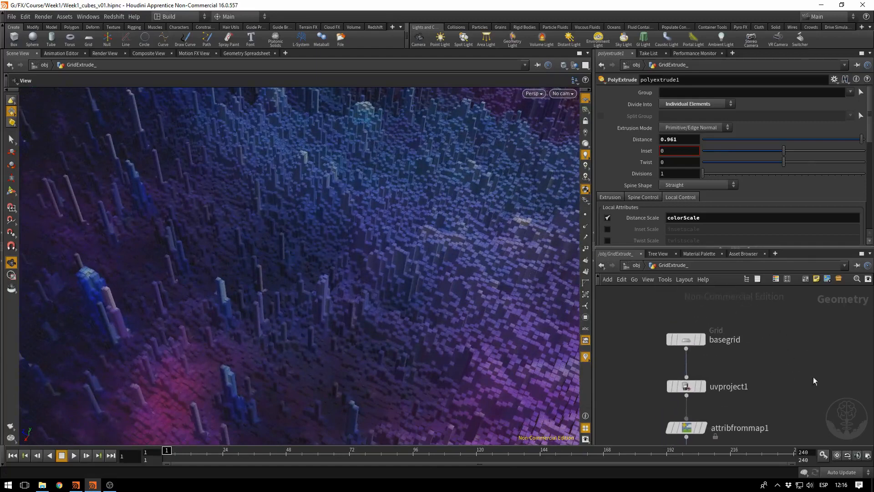
{"action": "left_click", "coordinate": [688, 337]}
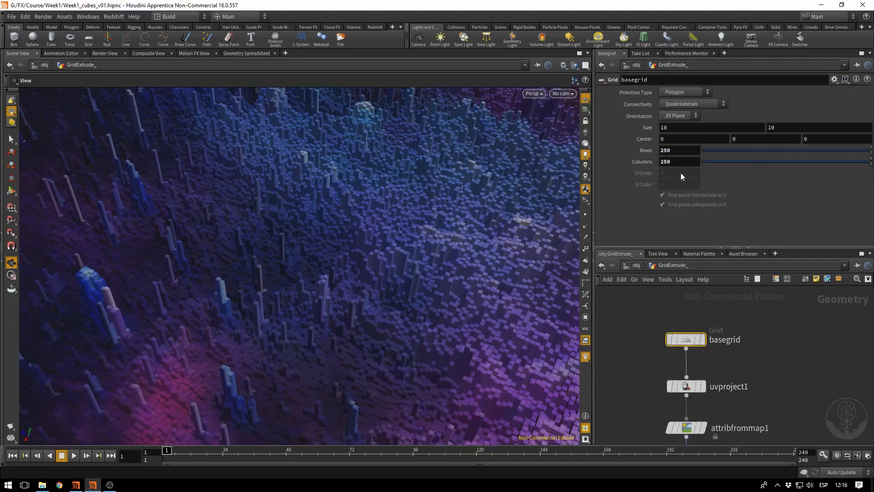
{"action": "double_click", "coordinate": [670, 150]}
{"action": "type", "text": "500"}
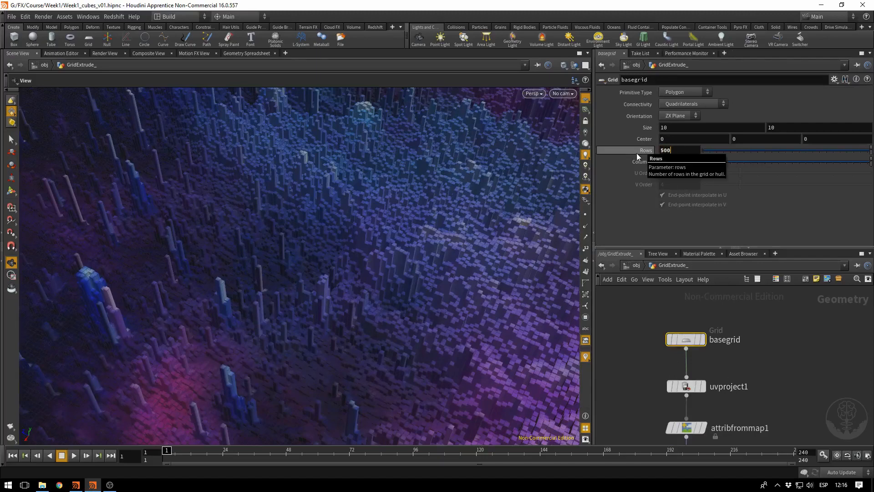
{"action": "key", "text": "Return"}
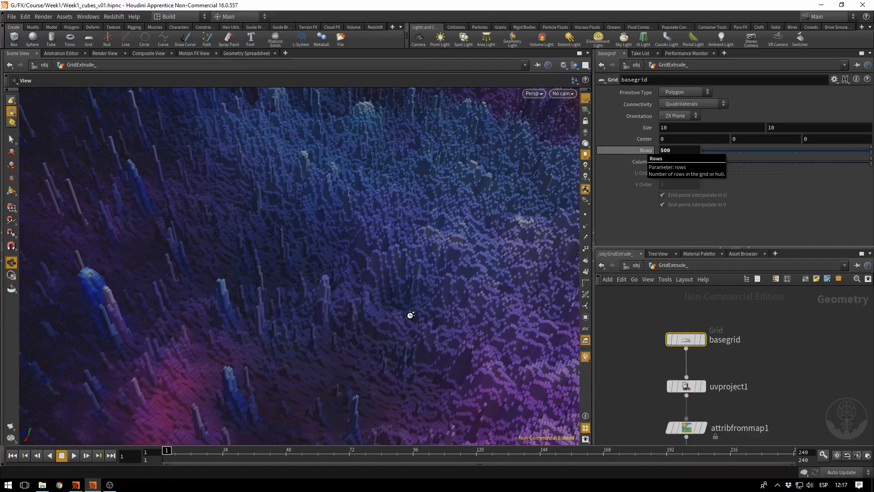
{"action": "left_click", "coordinate": [633, 414]}
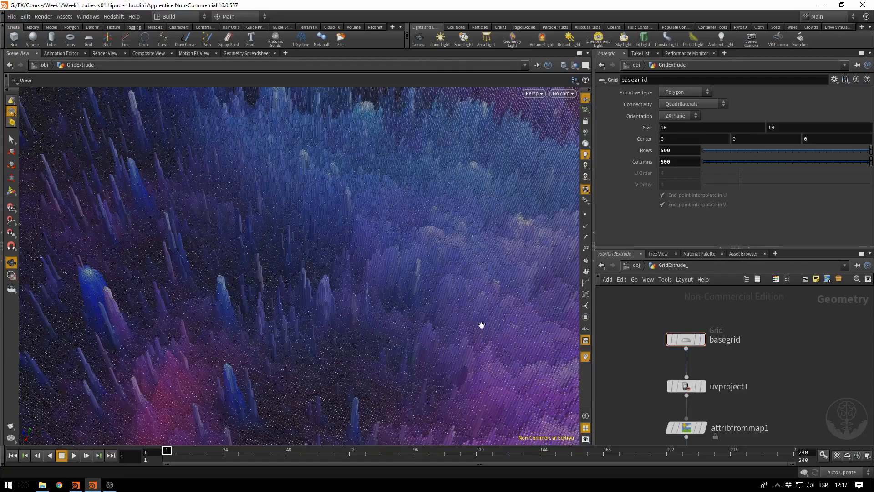
{"action": "left_click_drag", "start_coordinate": [480, 326], "coordinate": [531, 356]}
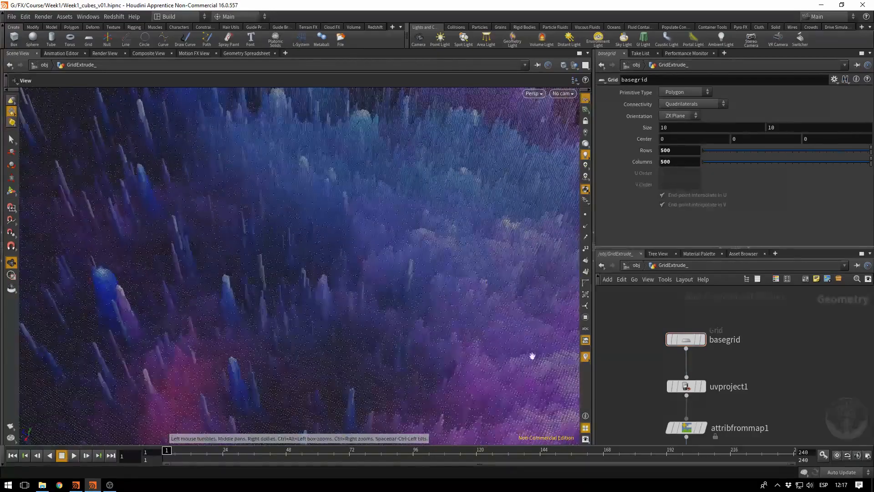
{"action": "middle_click_drag", "start_coordinate": [780, 432], "coordinate": [772, 309]}
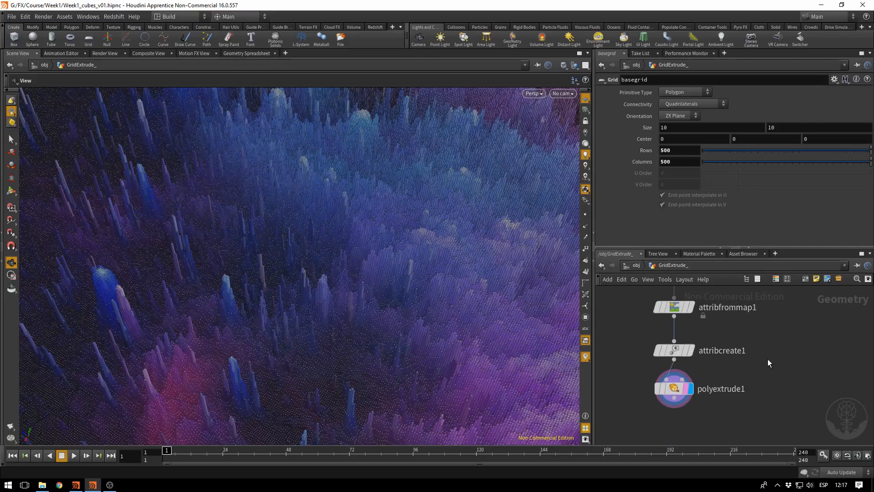
{"action": "middle_click_drag", "start_coordinate": [788, 332], "coordinate": [770, 378]}
{"action": "scroll", "coordinate": [787, 371], "scroll_direction": "down", "scroll_amount": 3}
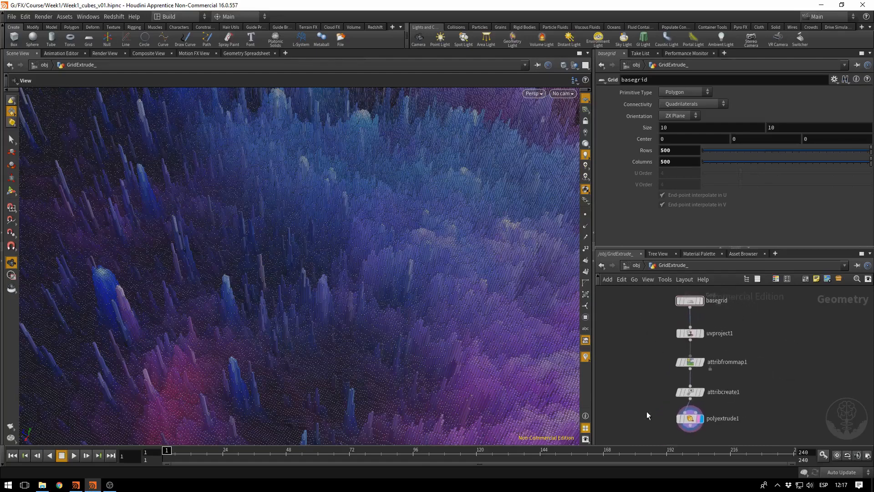
{"action": "mouse_move", "coordinate": [737, 420]}
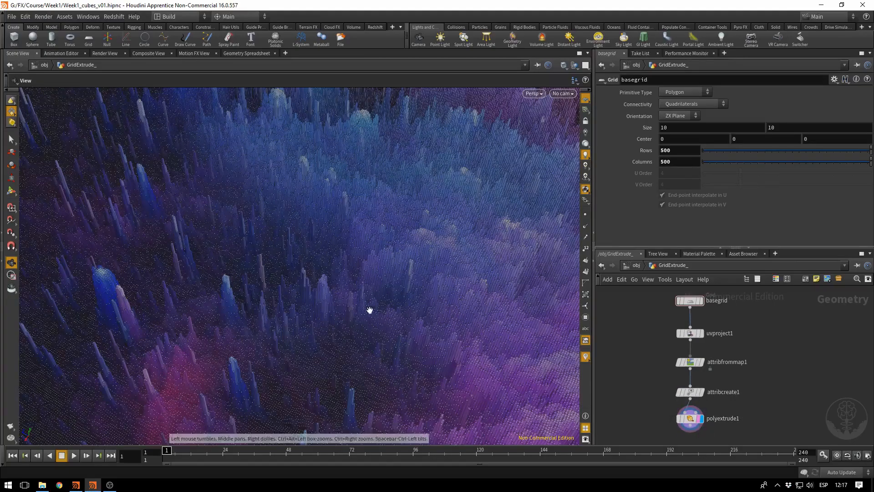
{"action": "mouse_move", "coordinate": [368, 308]}
{"action": "left_mouse_down"}
{"action": "mouse_move", "coordinate": [351, 283]}
{"action": "mouse_move", "coordinate": [350, 305]}
{"action": "mouse_move", "coordinate": [375, 310]}
{"action": "mouse_move", "coordinate": [361, 293]}
{"action": "mouse_move", "coordinate": [374, 302]}
{"action": "left_mouse_up"}
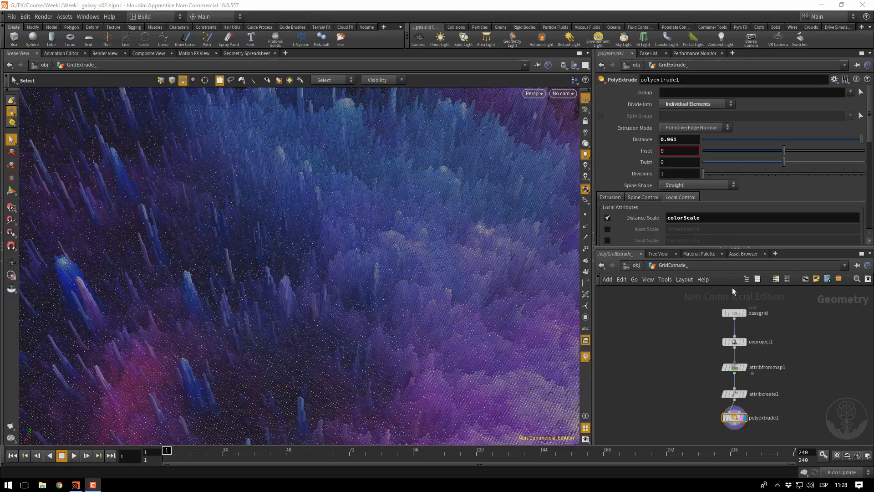
Set both the rows and columns of the basegrid node to 250.
{"action": "left_click", "coordinate": [736, 312]}
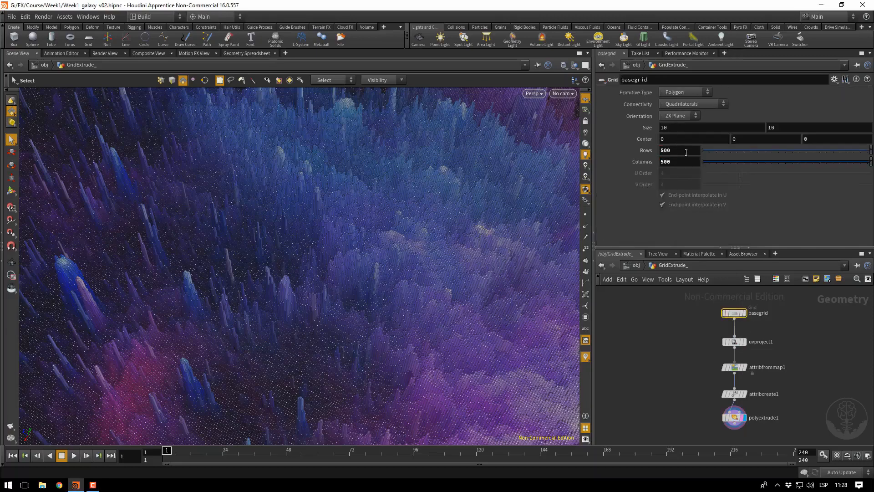
{"action": "left_click_drag", "start_coordinate": [687, 152], "coordinate": [641, 148]}
{"action": "type", "text": "100"}
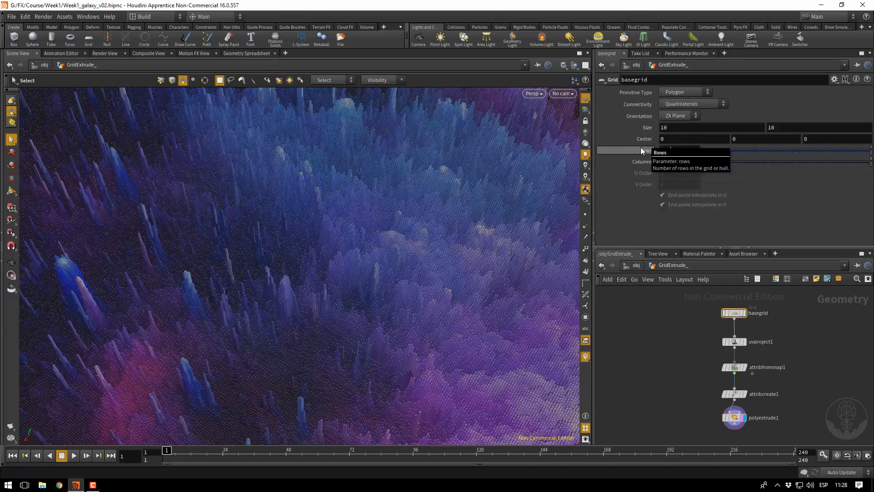
{"action": "key", "text": "Return"}
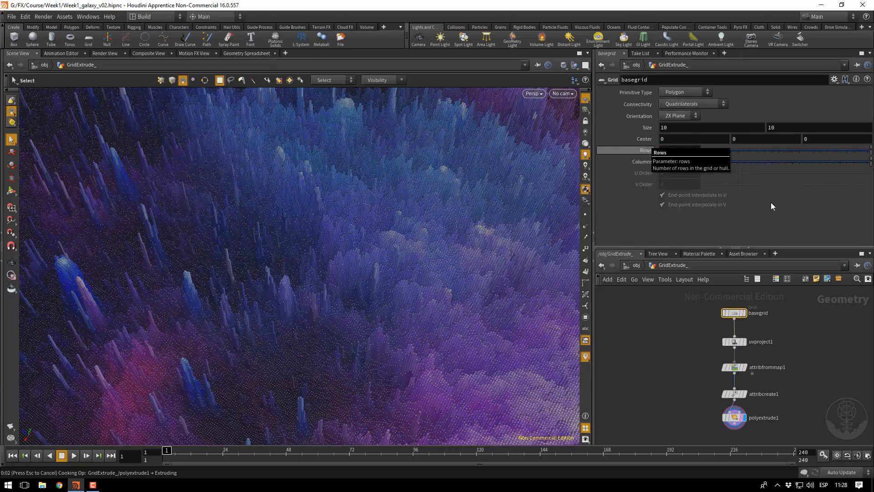
{"action": "type", "text": "250"}
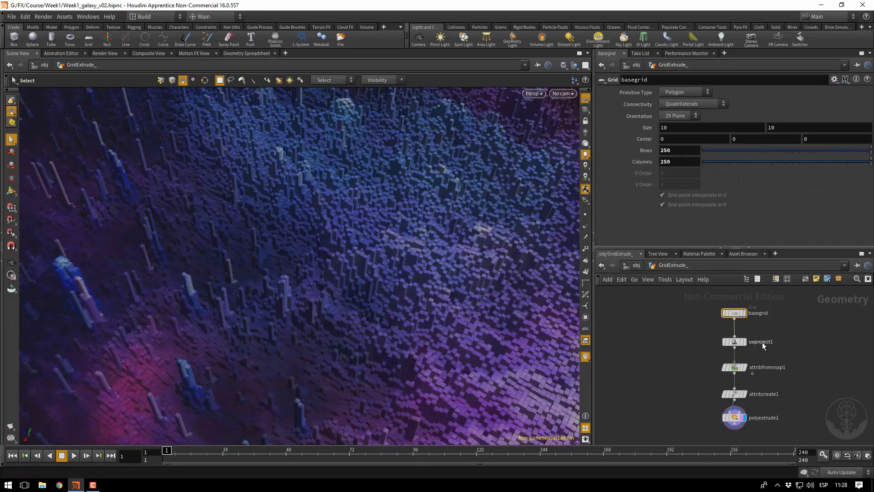
Rename the UV Project node as CreateUVs and the Attribute from Map node as GetTexture.
{"action": "double_click", "coordinate": [763, 342]}
{"action": "type", "text": "CreateN"}
{"action": "key", "text": "BackSpace"}
{"action": "type", "text": "UVs"}
{"action": "double_click", "coordinate": [766, 367]}
{"action": "type", "text": "G"}
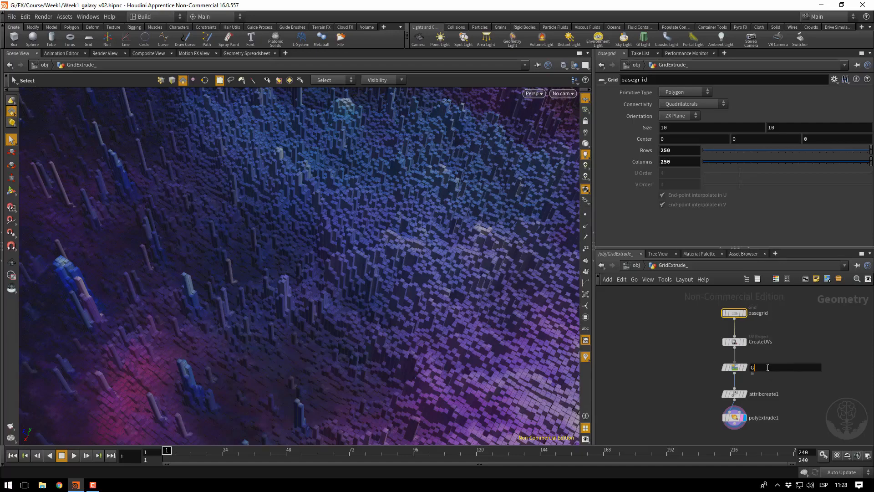
{"action": "type", "text": "etTexture"}
{"action": "key", "text": "Return"}
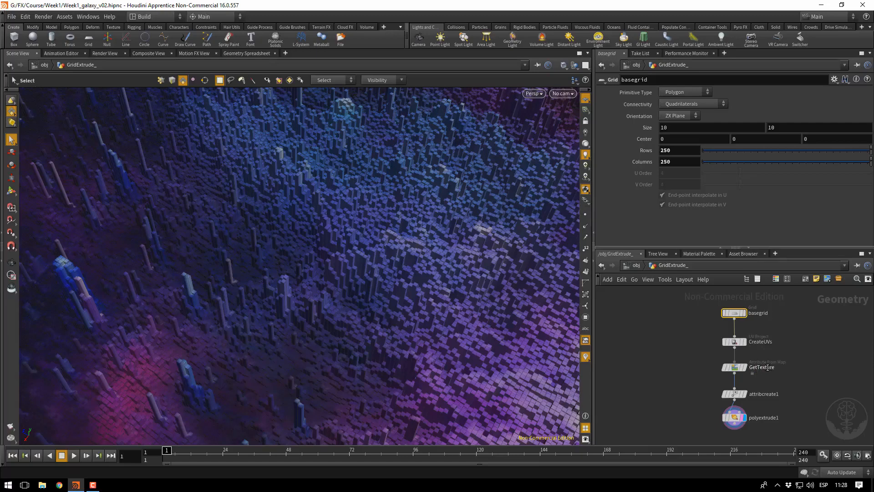
Rename the Attribute Create node as CreateAtt and the PolyExtrude node as ExtrudeCubes.
{"action": "double_click", "coordinate": [764, 394]}
{"action": "type", "text": "CreateAtt"}
{"action": "key", "text": "Return"}
{"action": "double_click", "coordinate": [773, 419]}
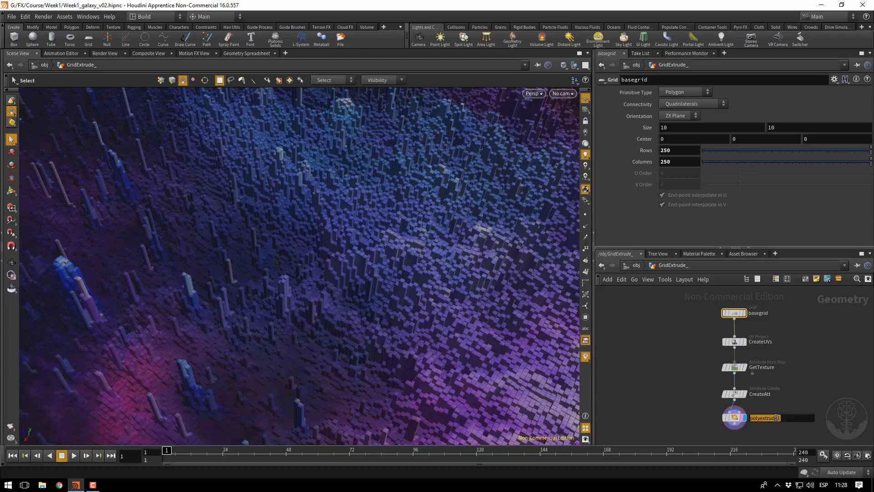
{"action": "type", "text": "Extrud"}
{"action": "type", "text": "Cubes"}
{"action": "key", "text": "Return"}
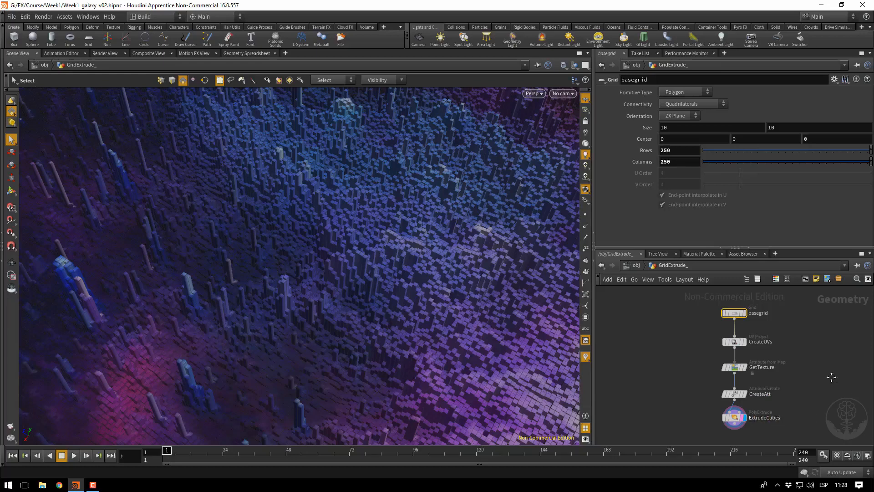
Return to the object level of the scene and add an environment light.
{"action": "middle_click_drag", "start_coordinate": [845, 385], "coordinate": [841, 376]}
{"action": "left_click", "coordinate": [730, 409]}
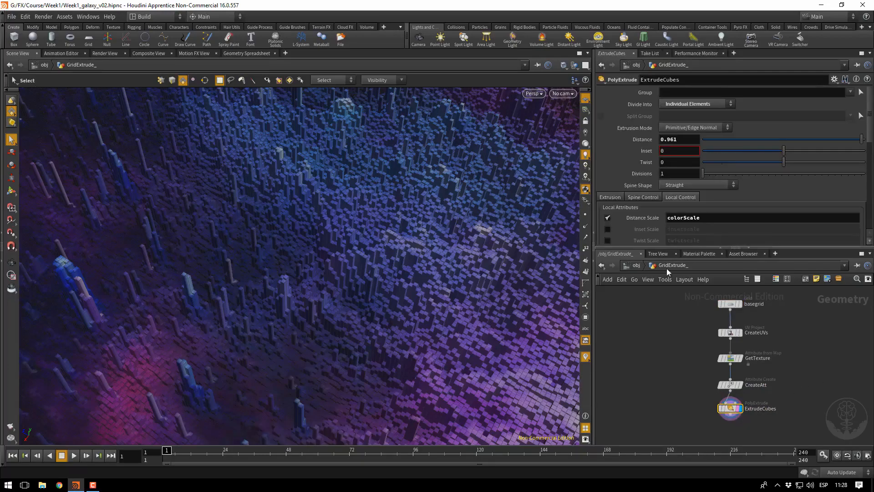
{"action": "left_click", "coordinate": [636, 265]}
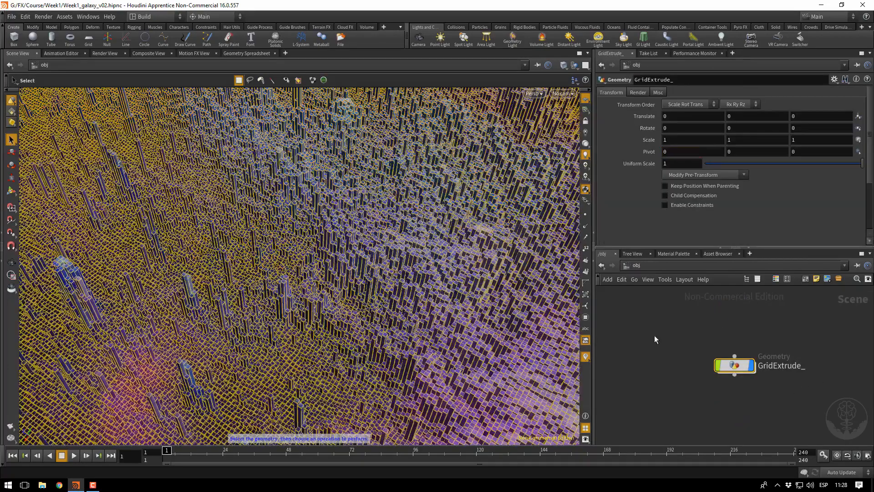
{"action": "middle_click_drag", "start_coordinate": [742, 408], "coordinate": [686, 384]}
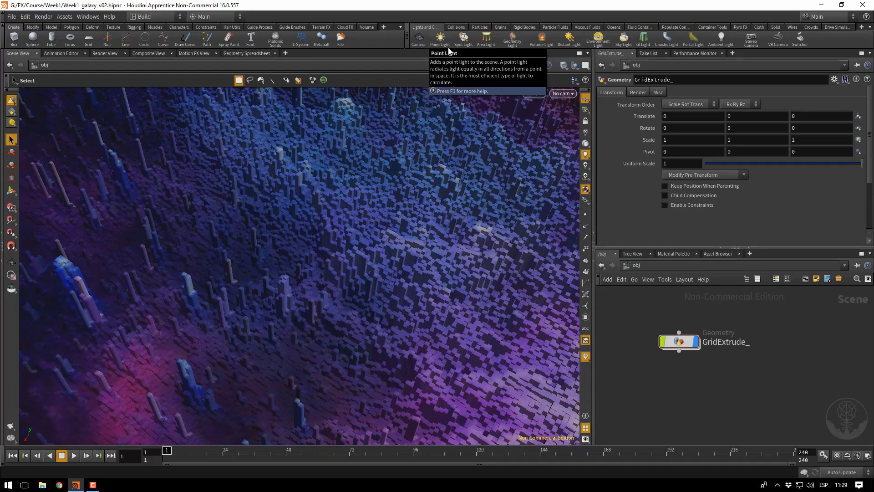
{"action": "left_click", "coordinate": [599, 40]}
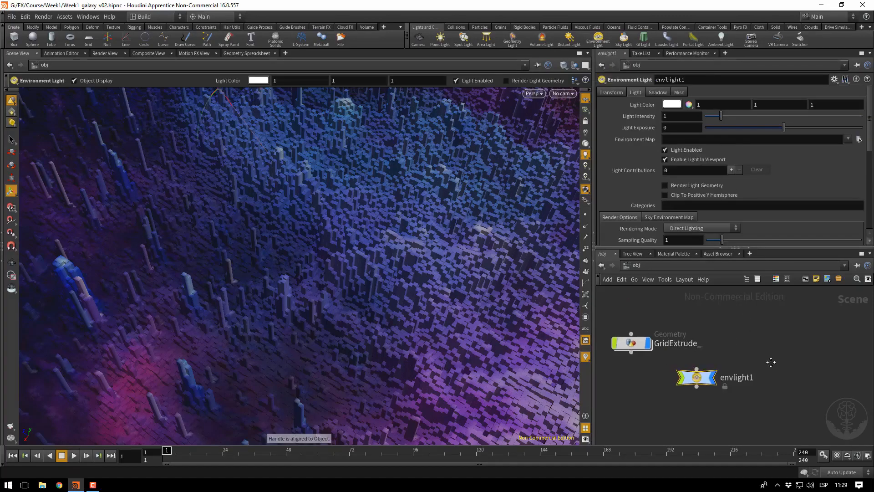
Place the environment light node beside GridExtrude_ and give it a light-bulb node shape.
{"action": "left_click_drag", "start_coordinate": [697, 381], "coordinate": [748, 349]}
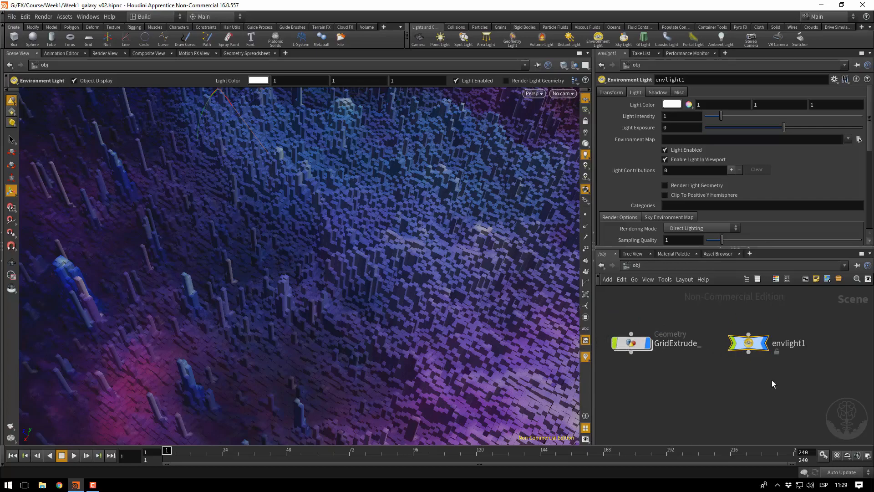
{"action": "key", "text": "s"}
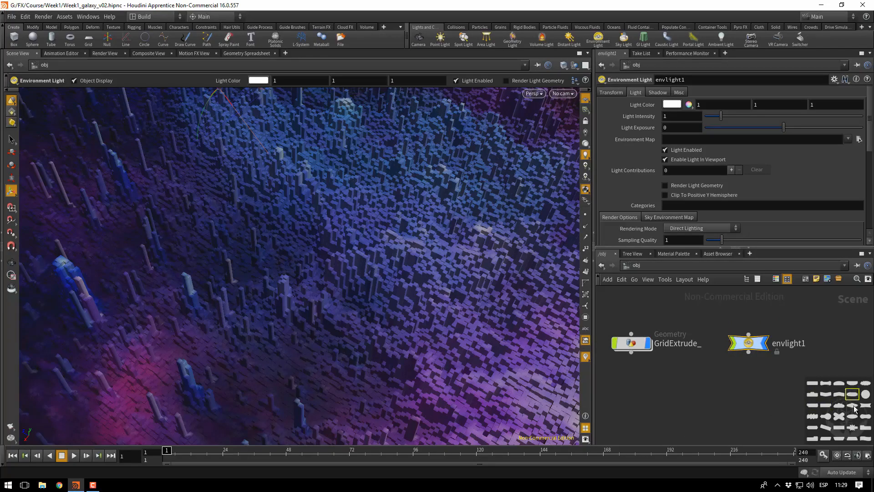
{"action": "left_click", "coordinate": [825, 419]}
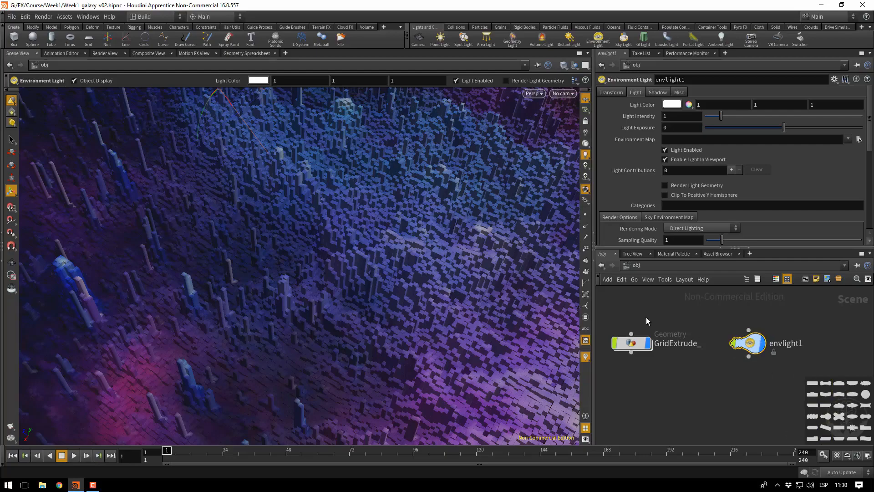
Try a jagged, spiky node shape on the GridExtrude_ node.
{"action": "left_click", "coordinate": [629, 346]}
{"action": "left_click", "coordinate": [866, 383]}
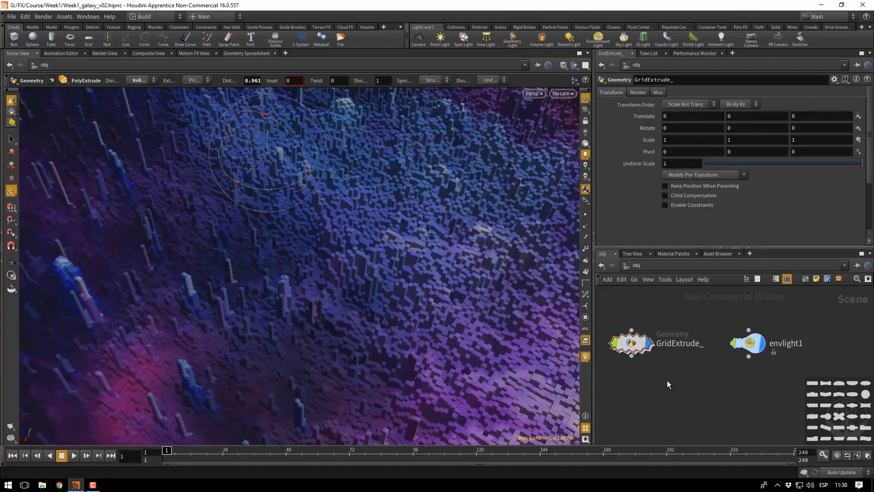
{"action": "scroll", "coordinate": [699, 382], "scroll_direction": "down", "scroll_amount": 3}
{"action": "scroll", "coordinate": [699, 382], "scroll_direction": "up", "scroll_amount": 3}
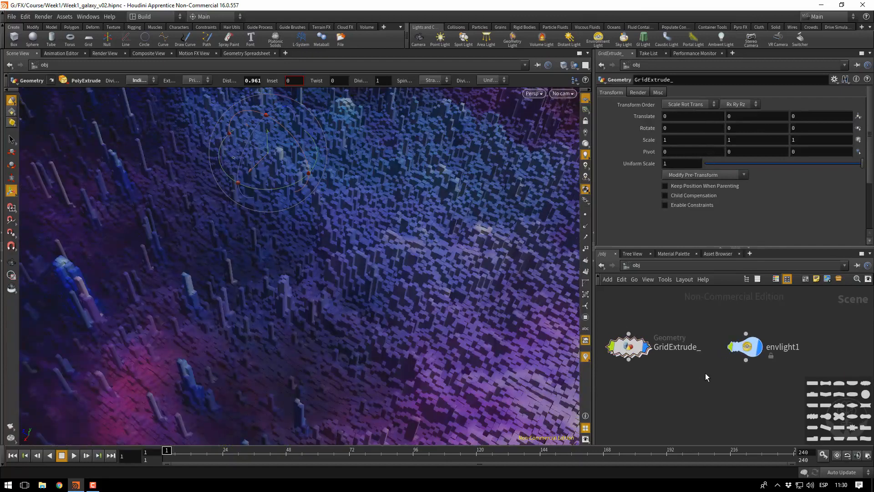
{"action": "middle_click_drag", "start_coordinate": [715, 379], "coordinate": [726, 371]}
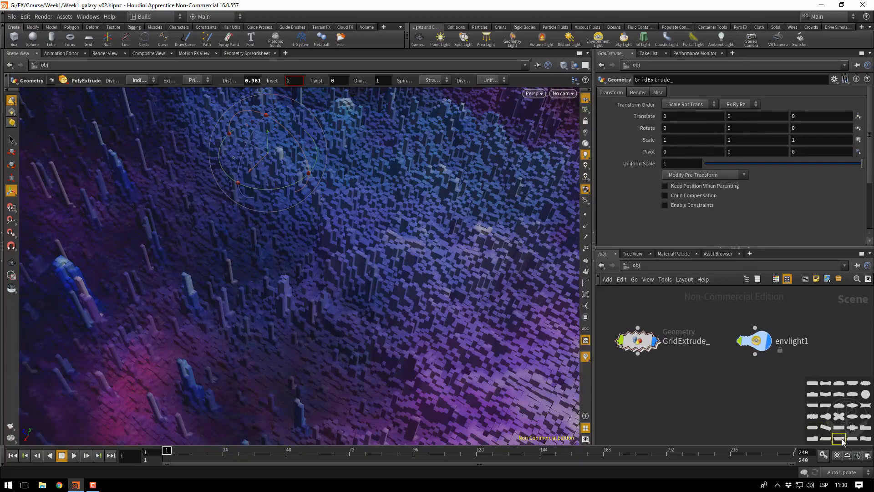
Change the GridExtrude_ node's shape to a trapezoid and close the shape palette.
{"action": "left_click", "coordinate": [644, 339]}
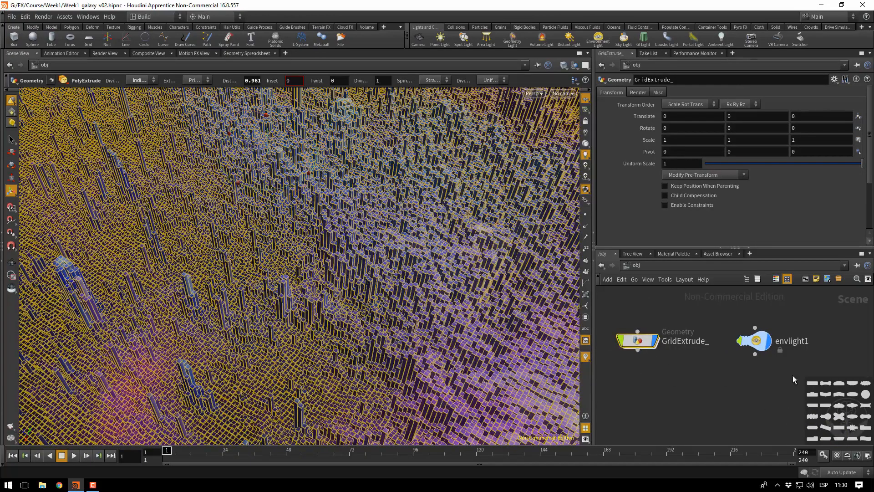
{"action": "left_click", "coordinate": [681, 316]}
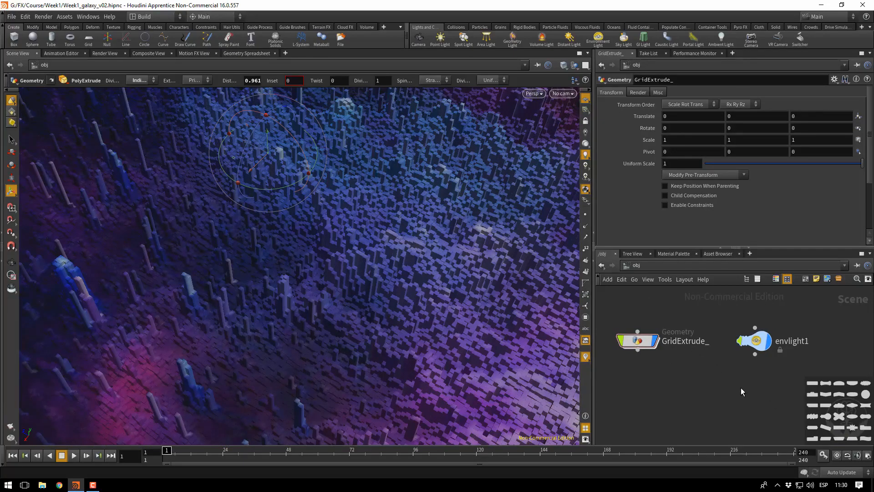
{"action": "key", "text": "s"}
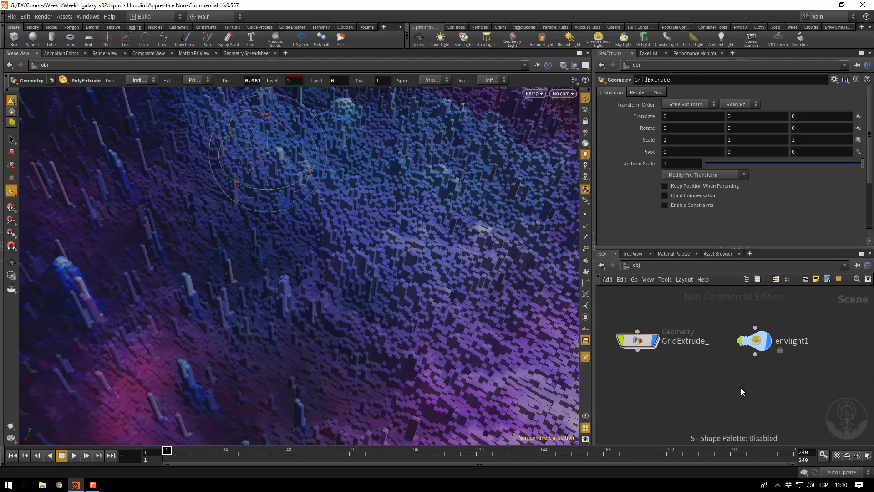
Colour the environment light node orange-yellow and the GridExtrude_ node dark blue using the network's colour palette.
{"action": "key", "text": "c"}
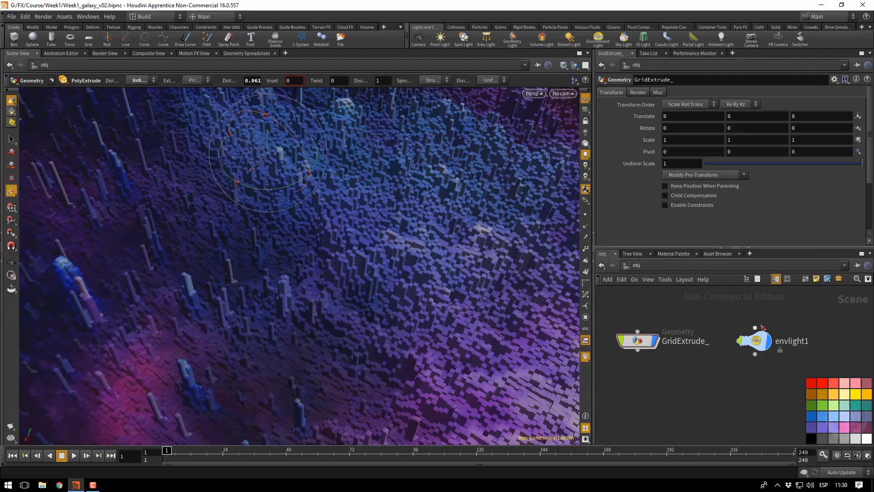
{"action": "left_click", "coordinate": [755, 340]}
{"action": "left_click", "coordinate": [865, 396]}
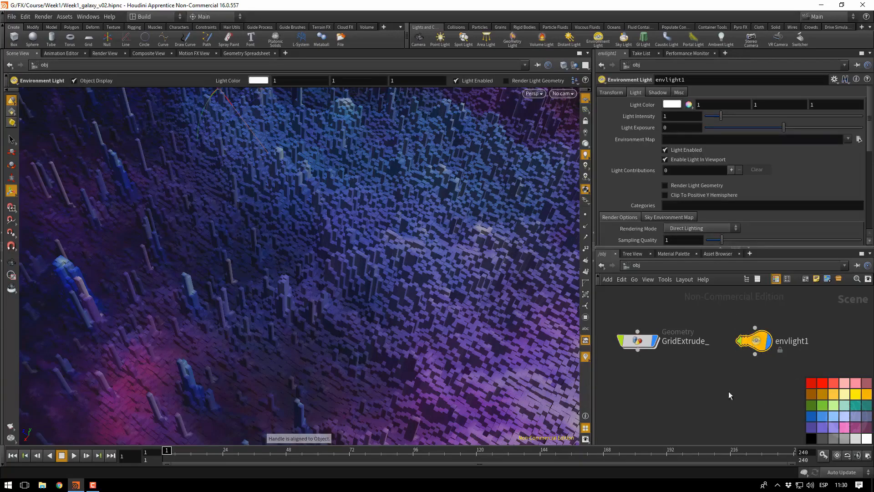
{"action": "left_click", "coordinate": [647, 346]}
{"action": "left_click", "coordinate": [809, 384]}
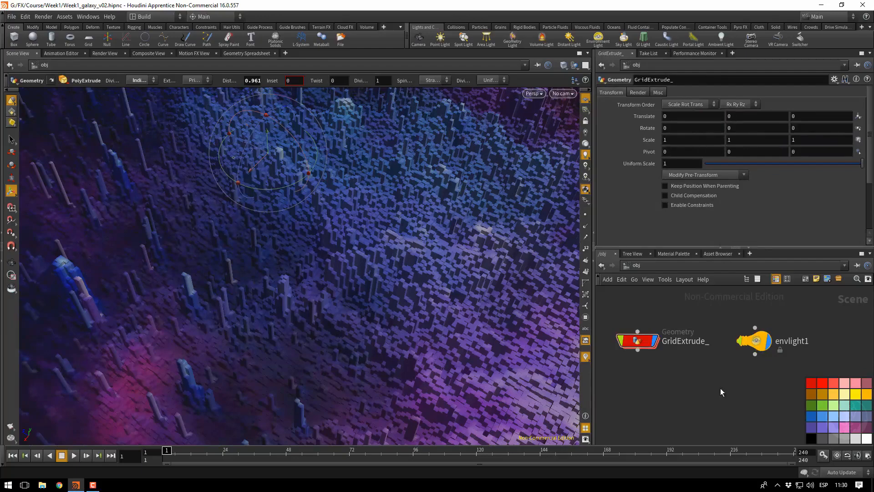
{"action": "left_click_drag", "start_coordinate": [608, 304], "coordinate": [659, 357]}
{"action": "left_click", "coordinate": [812, 416]}
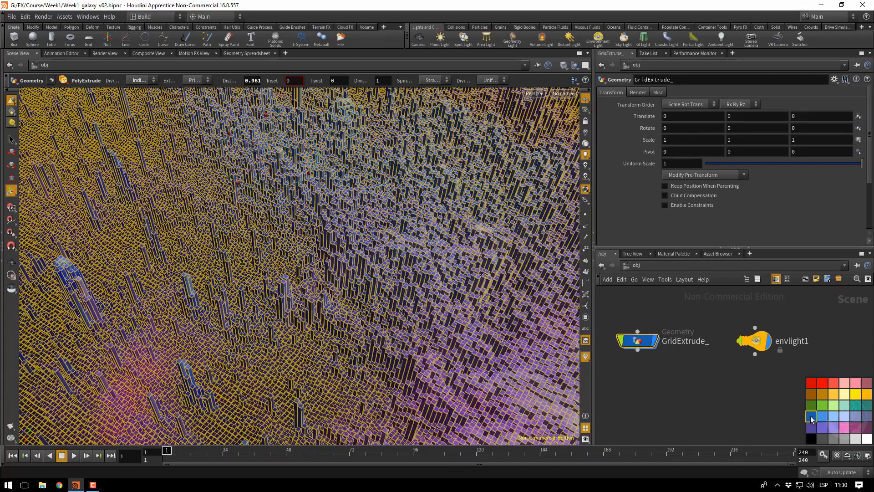
{"action": "key", "text": "c"}
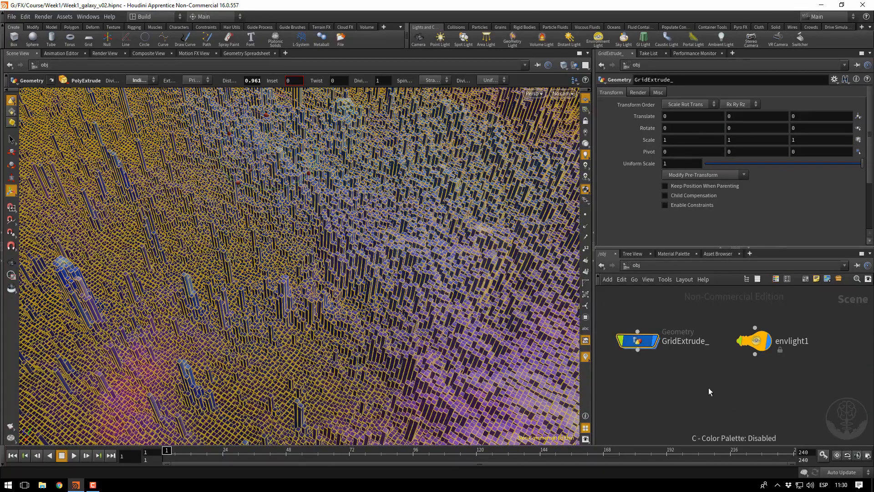
Rename the environment light node as HDR and select it to show its parameters.
{"action": "mouse_move", "coordinate": [711, 383]}
{"action": "middle_mouse_down"}
{"action": "mouse_move", "coordinate": [701, 387]}
{"action": "mouse_move", "coordinate": [712, 373]}
{"action": "middle_mouse_up"}
{"action": "double_click", "coordinate": [775, 331]}
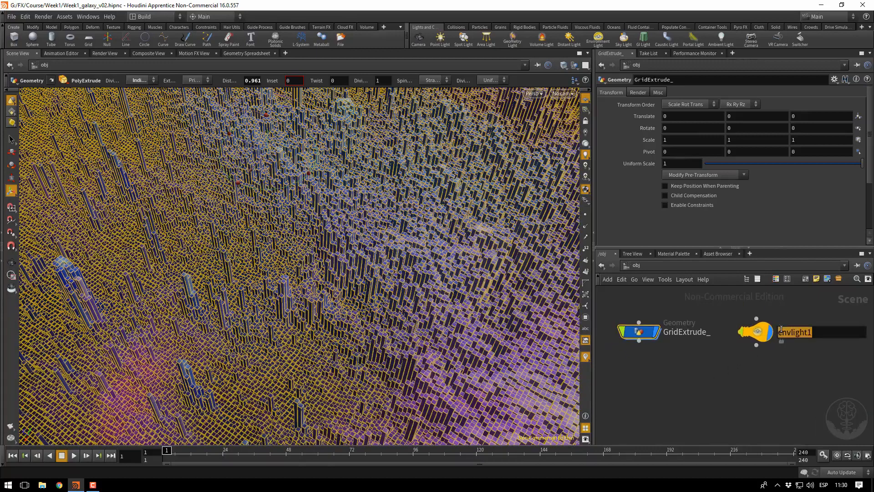
{"action": "type", "text": "HDR"}
{"action": "key", "text": "Return"}
{"action": "left_click", "coordinate": [755, 334]}
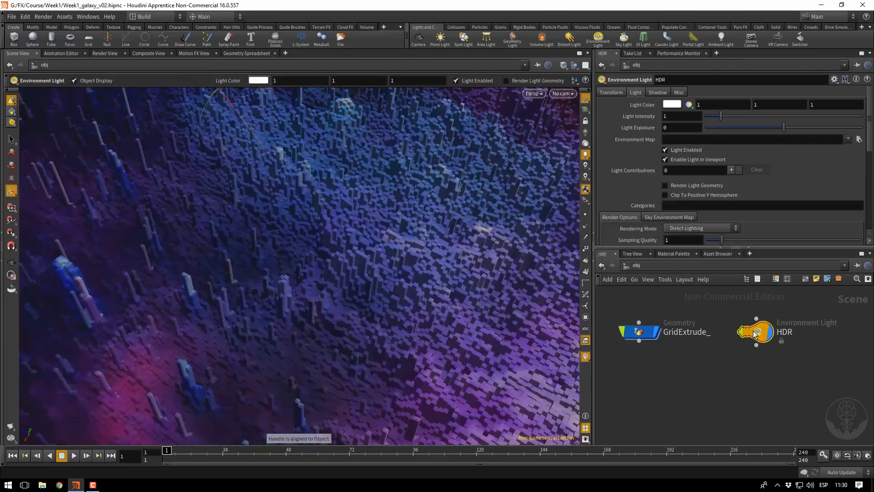
Review the HDR light's rotation, intensity and exposure parameters.
{"action": "mouse_move", "coordinate": [755, 334]}
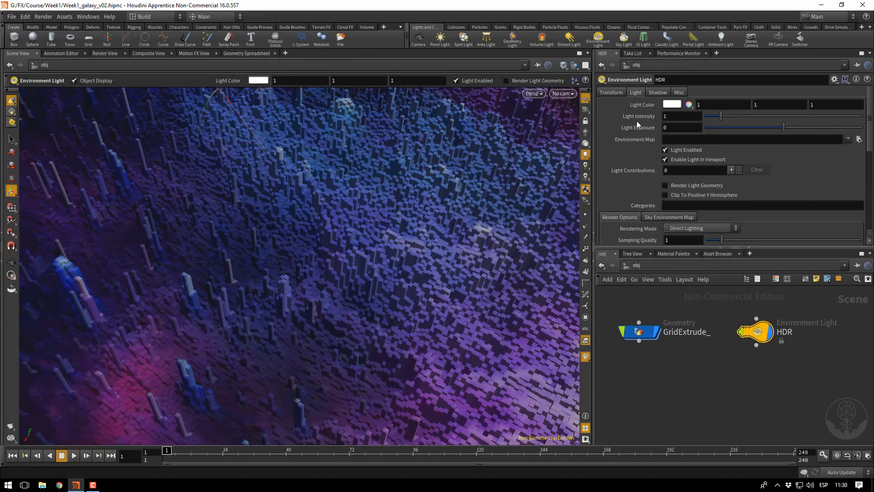
{"action": "left_click", "coordinate": [620, 93]}
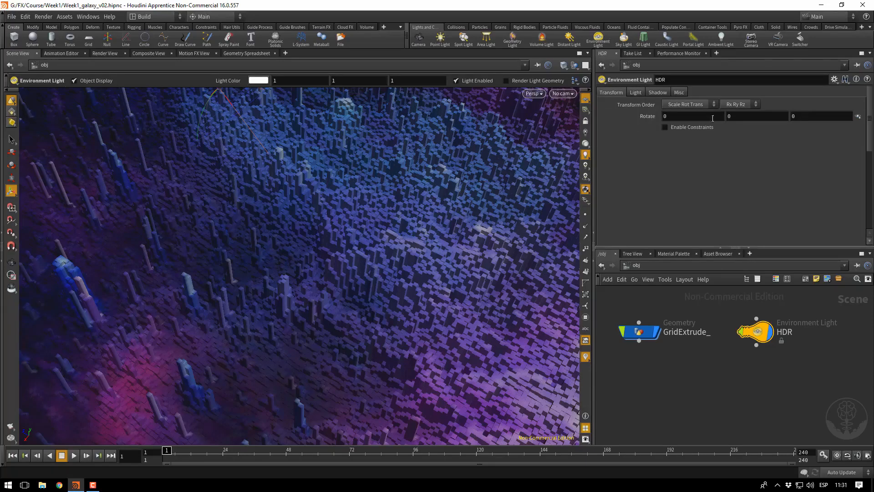
{"action": "left_click", "coordinate": [634, 93]}
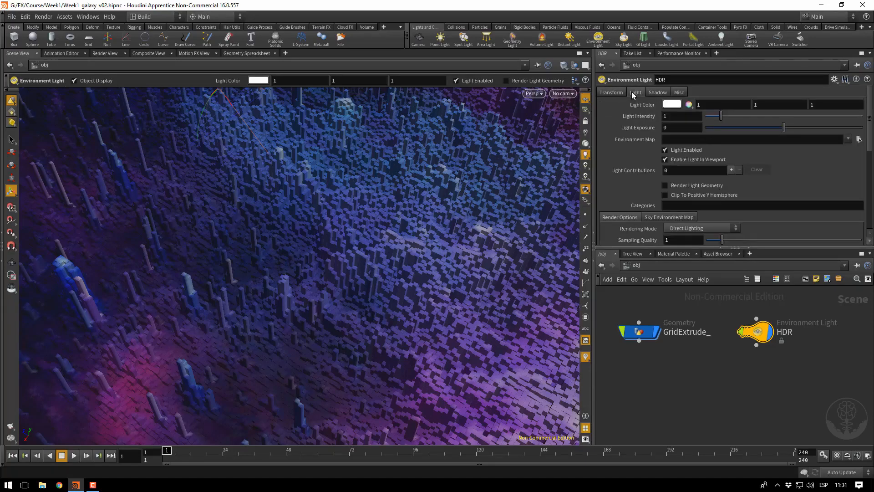
{"action": "double_click", "coordinate": [670, 118]}
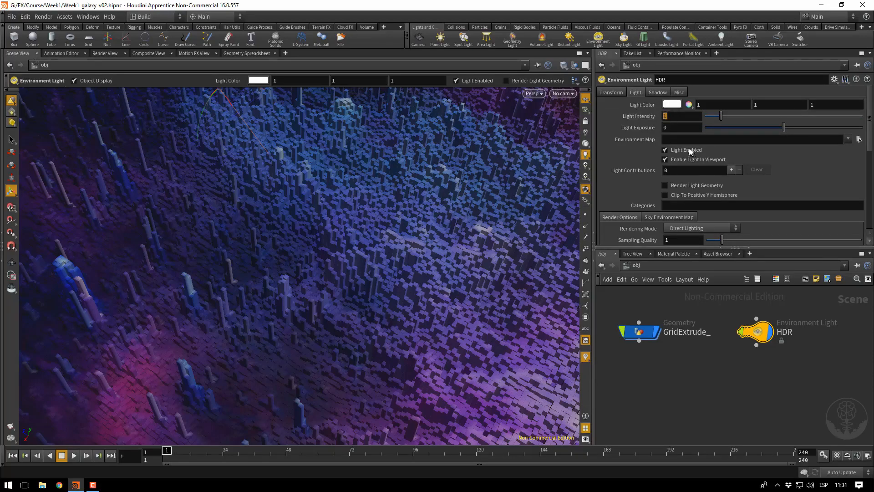
{"action": "double_click", "coordinate": [675, 128]}
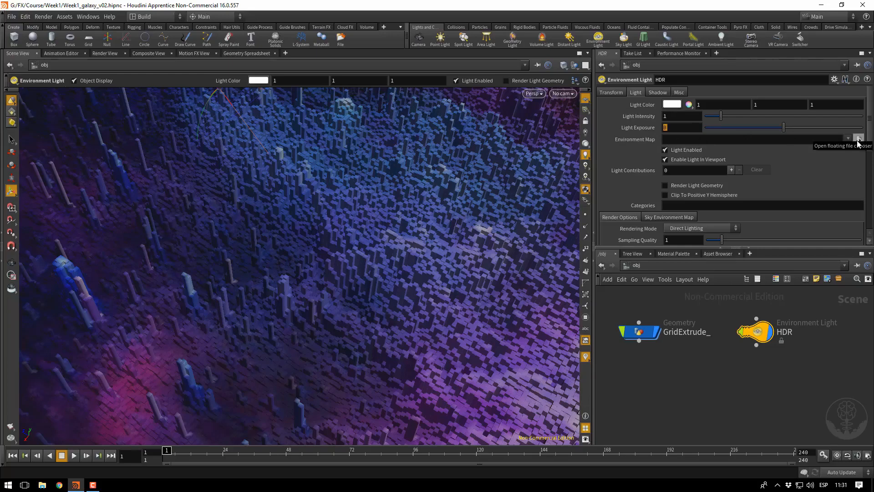
Load vp_HDRi_v2_09.hdr from the $HIP/hdr folder as the HDR light's environment map.
{"action": "left_click", "coordinate": [858, 140]}
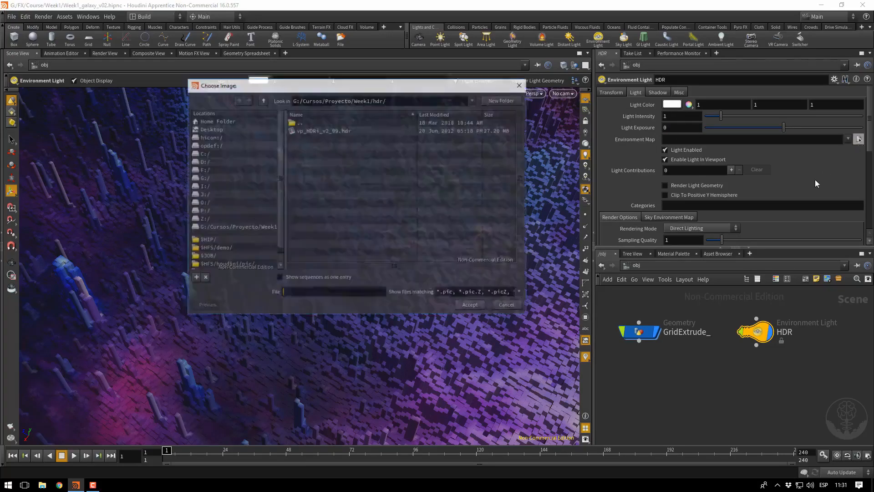
{"action": "left_click_drag", "start_coordinate": [381, 85], "coordinate": [469, 95]}
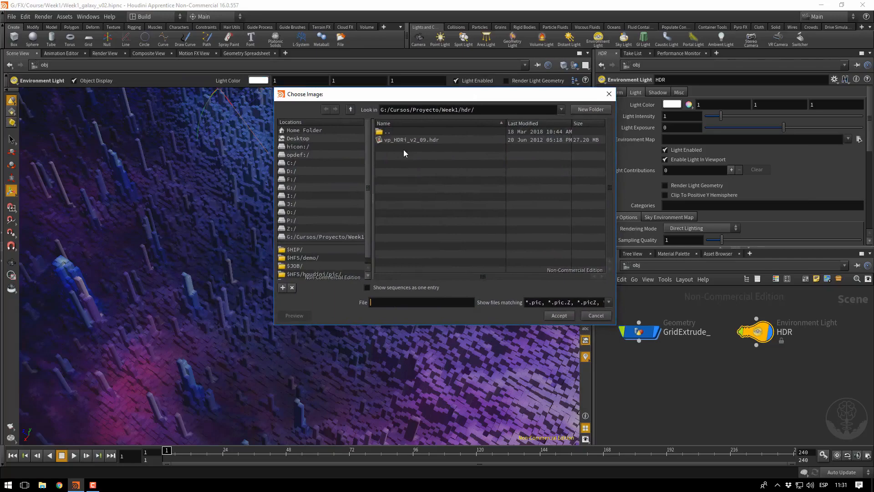
{"action": "left_click", "coordinate": [295, 251]}
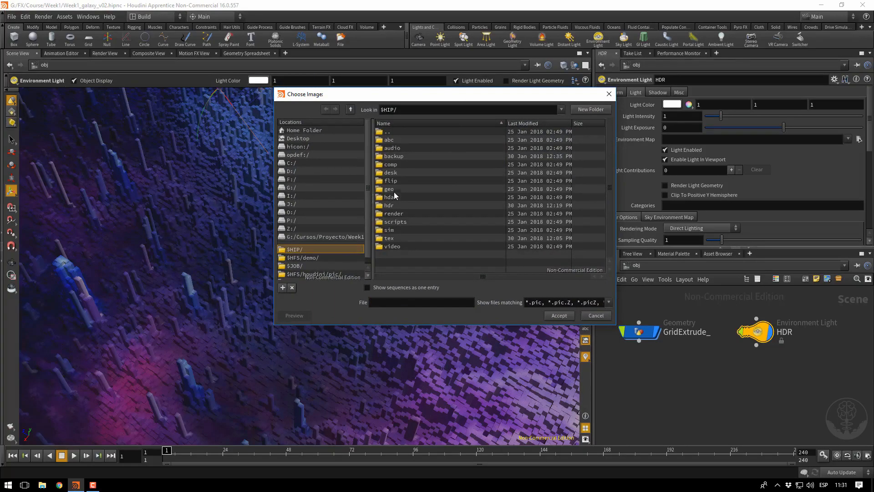
{"action": "double_click", "coordinate": [394, 205]}
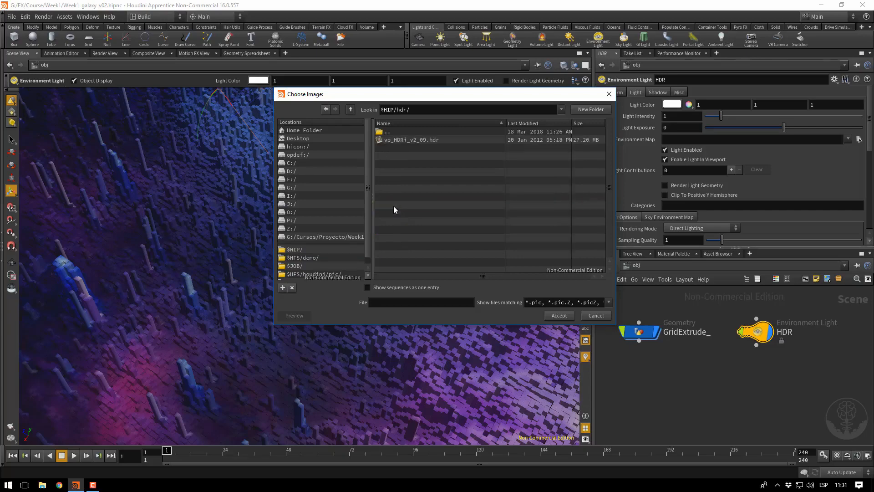
{"action": "left_click", "coordinate": [403, 138]}
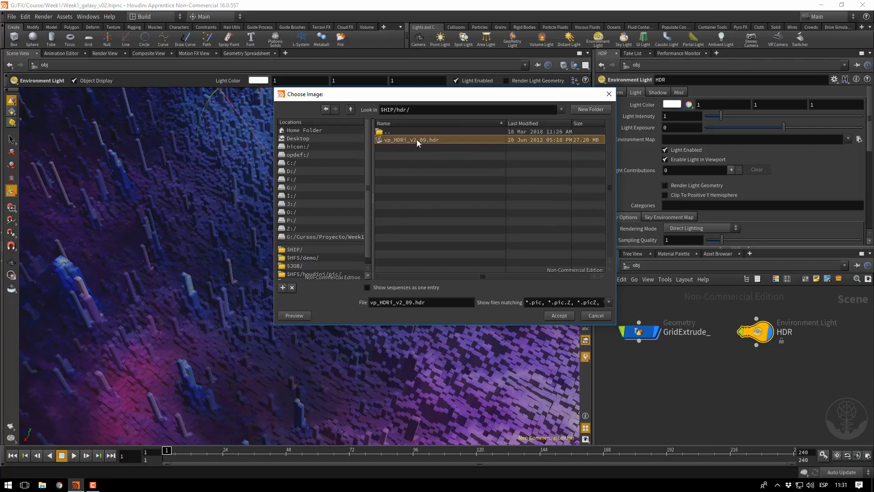
{"action": "left_click", "coordinate": [558, 315]}
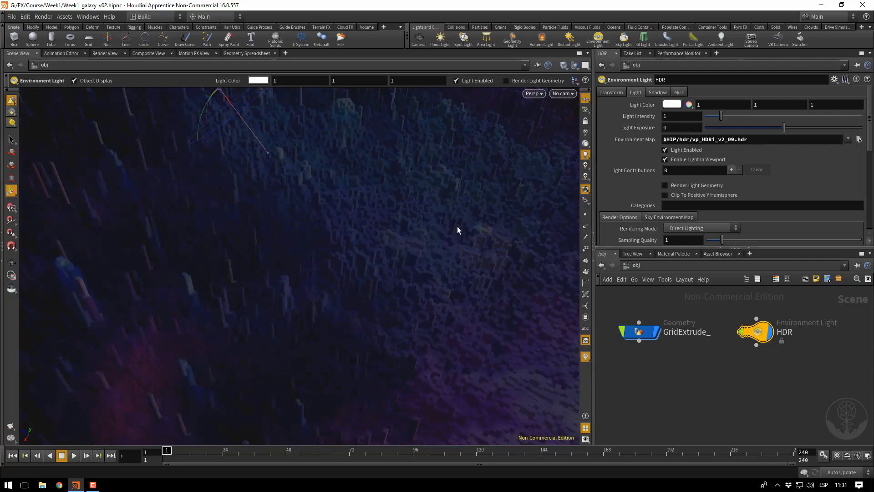
Frame the extruded grid from a steep angle and create a new camera from the current viewport view.
{"action": "right_click_drag", "start_coordinate": [474, 224], "coordinate": [268, 207], "text": "alt"}
{"action": "left_click_drag", "start_coordinate": [330, 200], "coordinate": [429, 297], "text": "alt"}
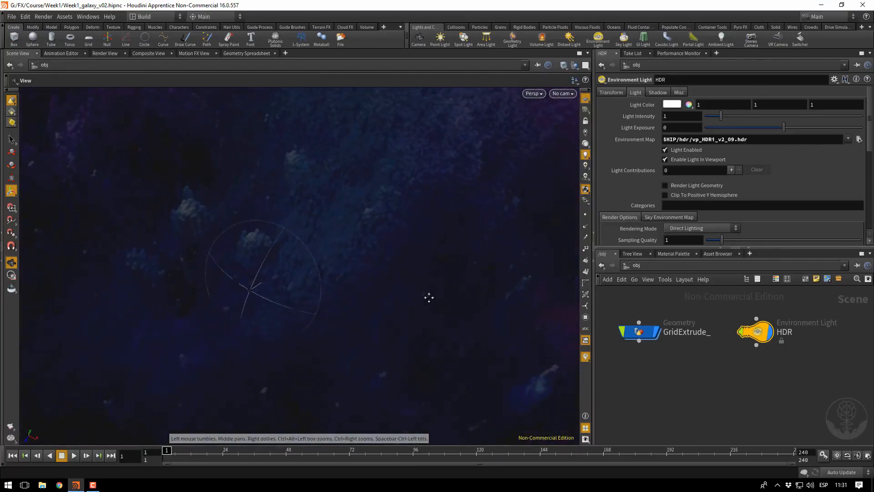
{"action": "middle_click_drag", "start_coordinate": [429, 297], "coordinate": [448, 275], "text": "alt"}
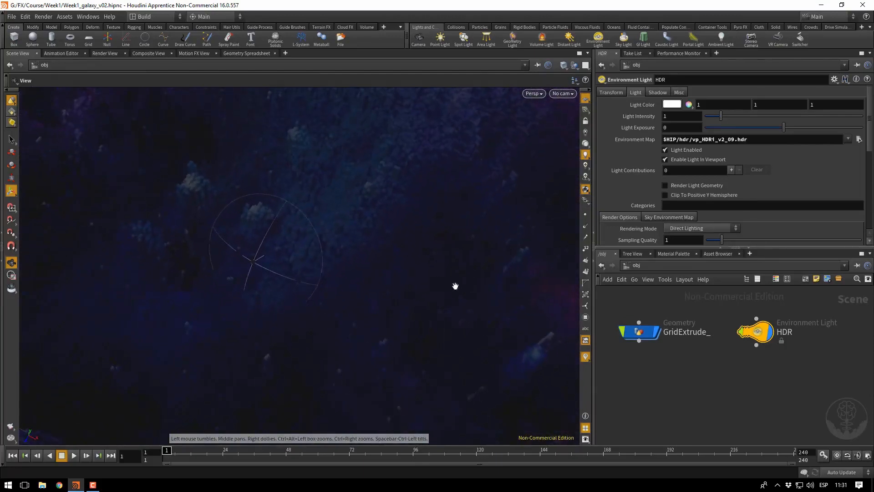
{"action": "left_click", "coordinate": [561, 93]}
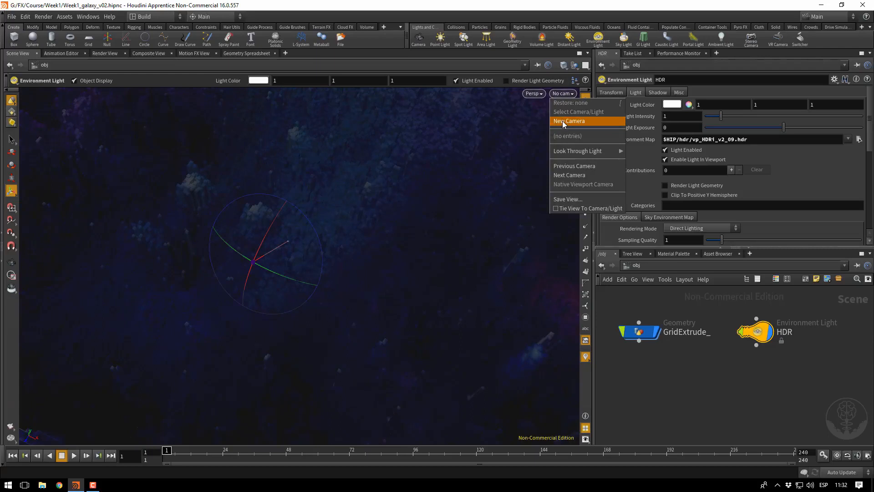
{"action": "left_click", "coordinate": [562, 121]}
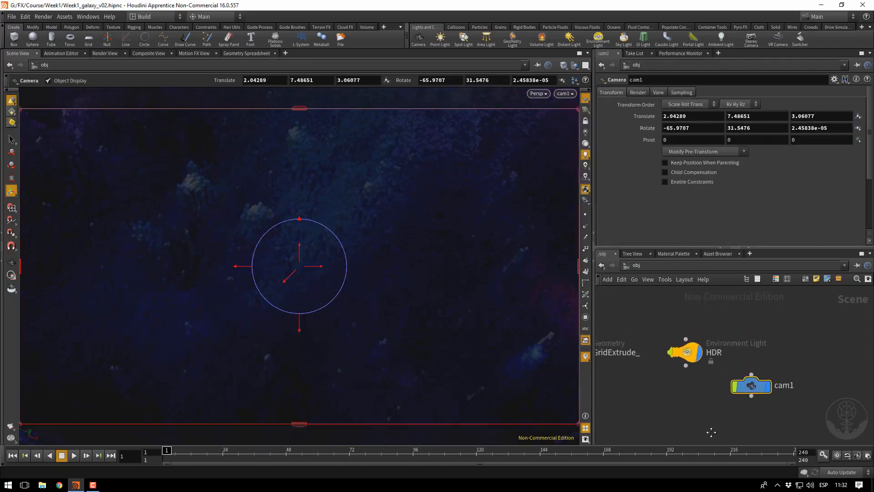
Place the new camera node beside the HDR node and rename it RenderCamera.
{"action": "left_click_drag", "start_coordinate": [753, 388], "coordinate": [792, 357]}
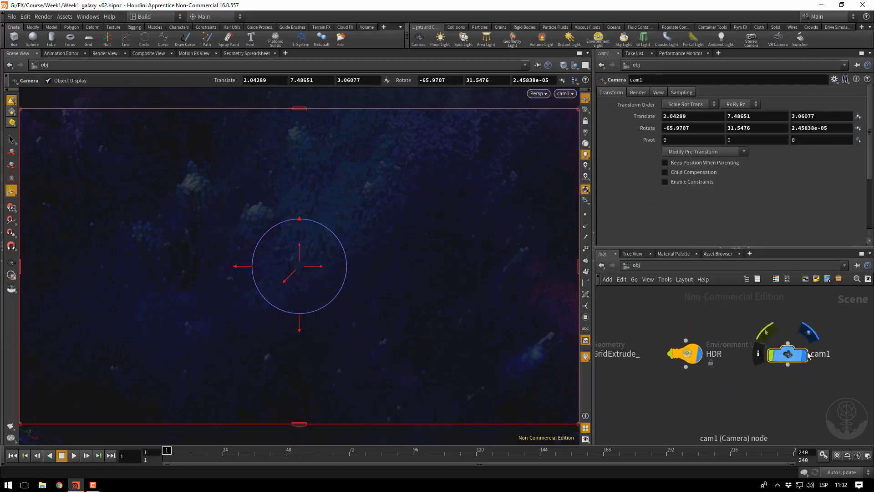
{"action": "double_click", "coordinate": [820, 354]}
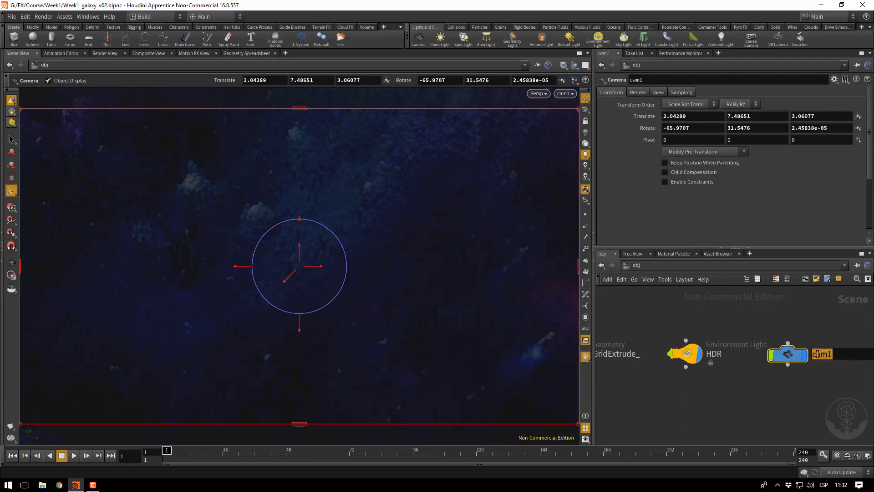
{"action": "type", "text": "RenderCamera"}
{"action": "key", "text": "Return"}
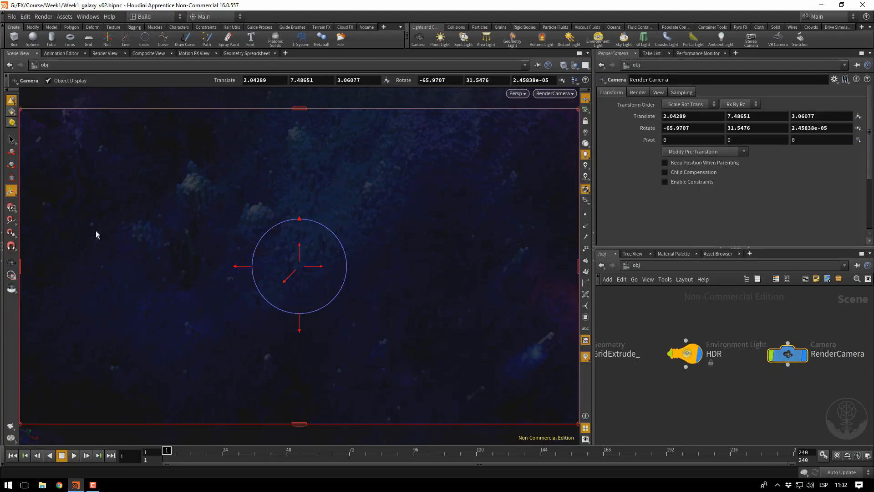
Leave the camera view and examine the RenderCamera's placement above the grid from outside.
{"action": "key", "text": "Escape"}
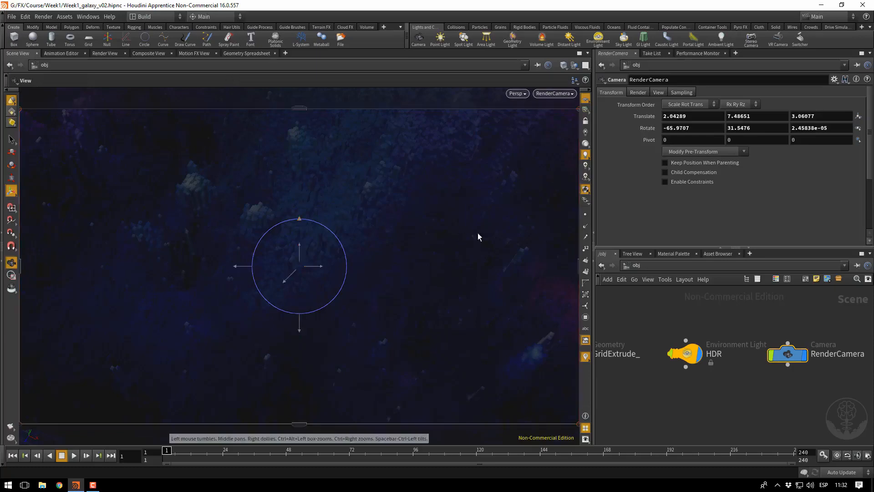
{"action": "left_click_drag", "start_coordinate": [408, 227], "coordinate": [334, 258]}
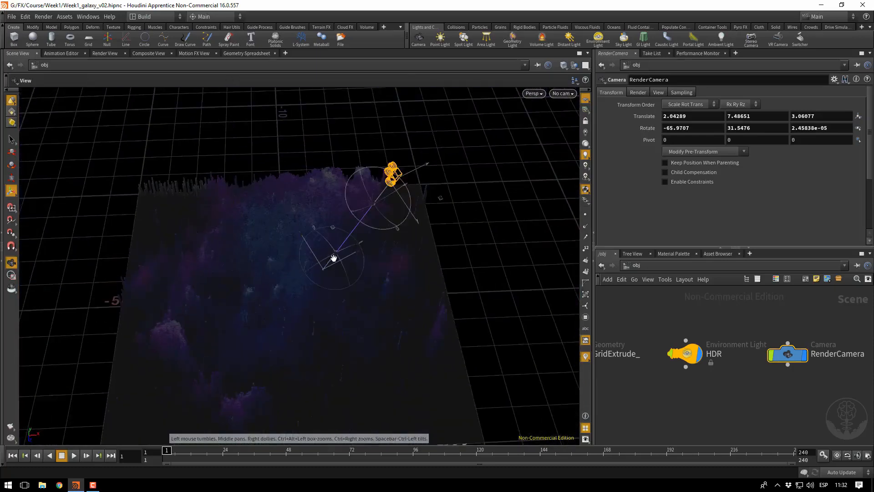
{"action": "key", "text": "Return"}
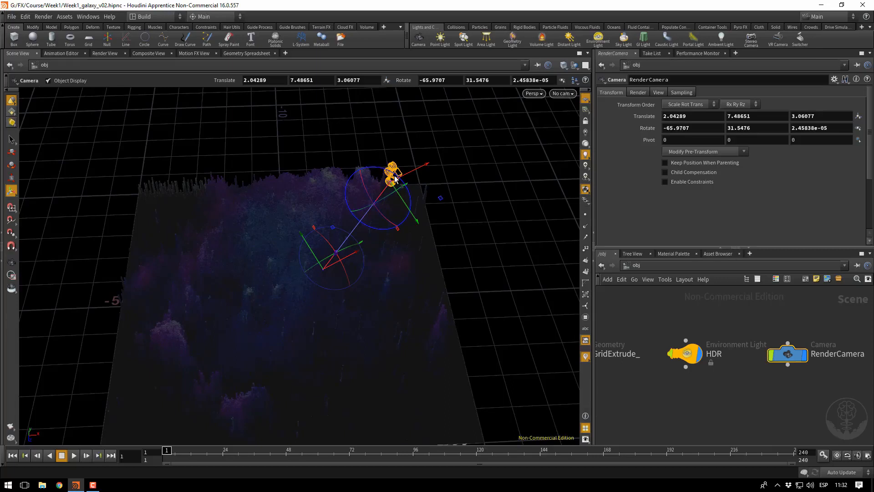
Look through RenderCamera with the camera locked to the view, reframe the grid at a shallower angle, and unlock it.
{"action": "left_click", "coordinate": [561, 95]}
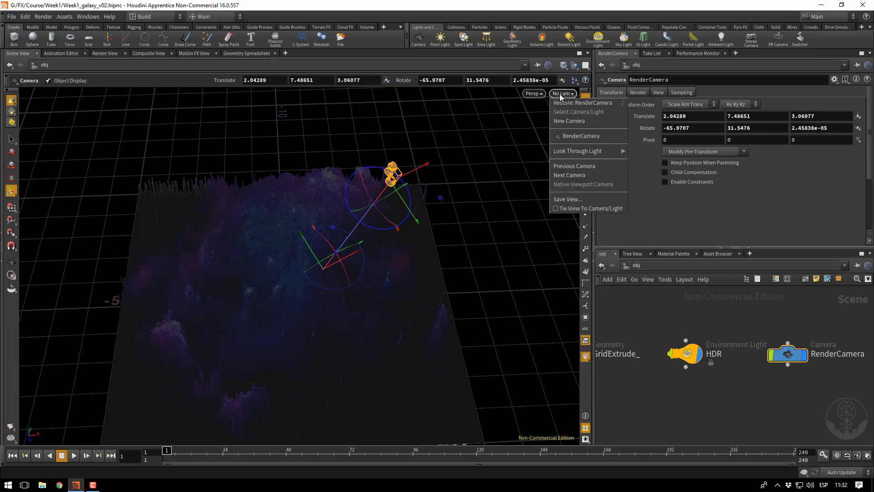
{"action": "left_click", "coordinate": [576, 137]}
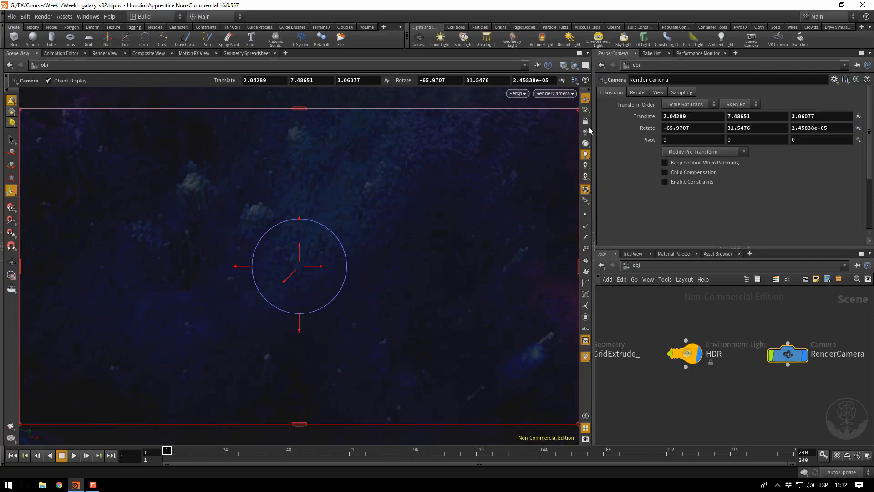
{"action": "left_click", "coordinate": [587, 122]}
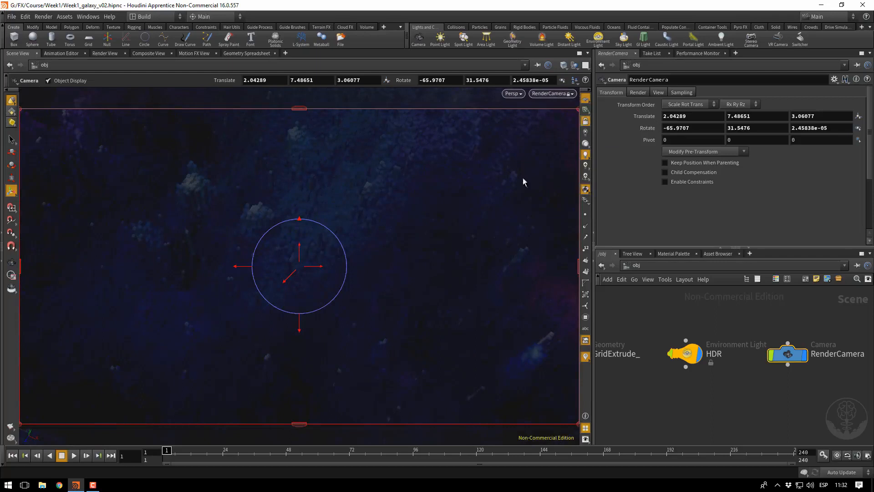
{"action": "right_click_drag", "start_coordinate": [474, 236], "coordinate": [408, 217], "text": "alt"}
{"action": "left_click_drag", "start_coordinate": [407, 217], "coordinate": [453, 207]}
{"action": "right_click_drag", "start_coordinate": [454, 206], "coordinate": [471, 223]}
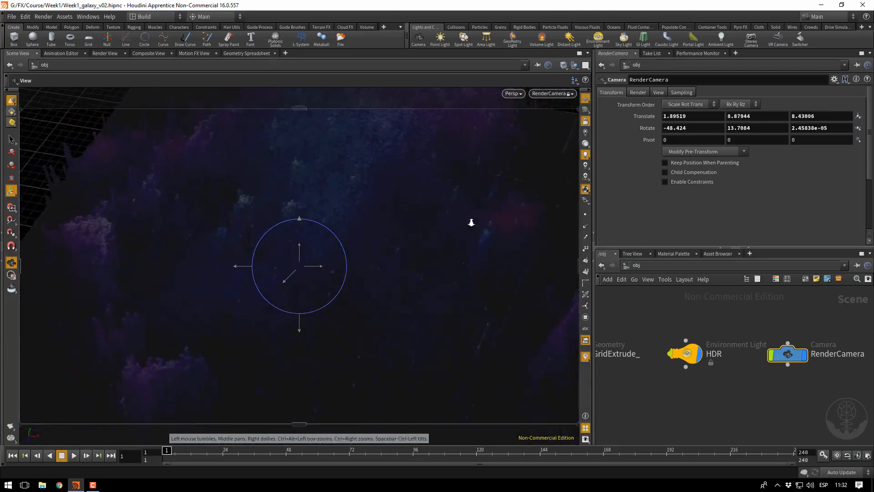
{"action": "middle_click_drag", "start_coordinate": [471, 222], "coordinate": [494, 221]}
{"action": "right_click_drag", "start_coordinate": [458, 203], "coordinate": [472, 213]}
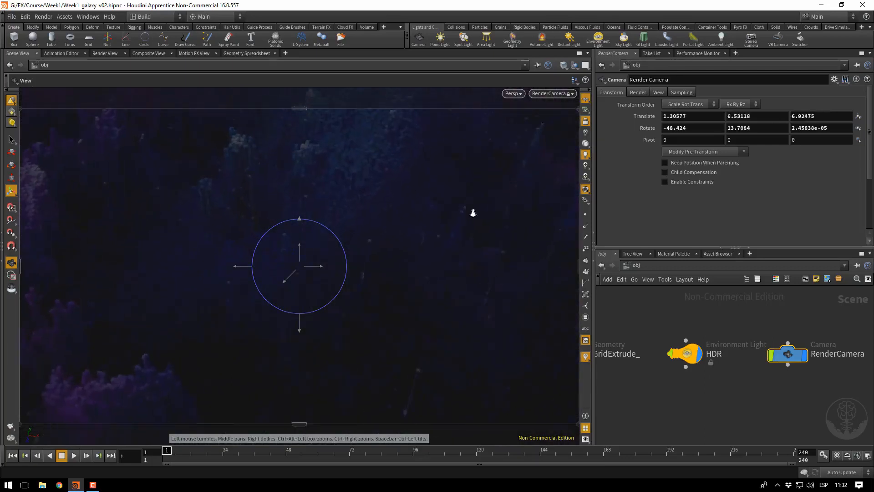
{"action": "middle_click_drag", "start_coordinate": [473, 212], "coordinate": [444, 199]}
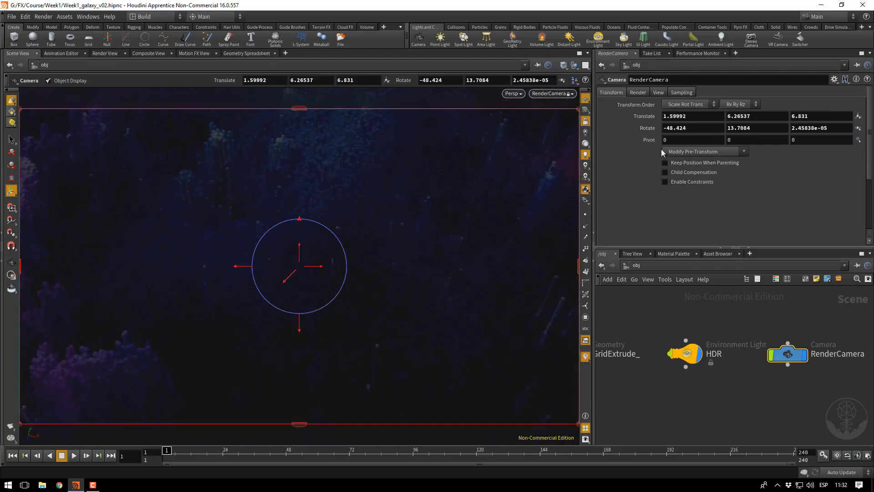
{"action": "left_click", "coordinate": [586, 124]}
Try repositioning RenderCamera with its viewport handles and adjusting its rotation values, undoing both changes.
{"action": "right_click_drag", "start_coordinate": [545, 202], "coordinate": [284, 162]}
{"action": "left_click_drag", "start_coordinate": [284, 162], "coordinate": [364, 119]}
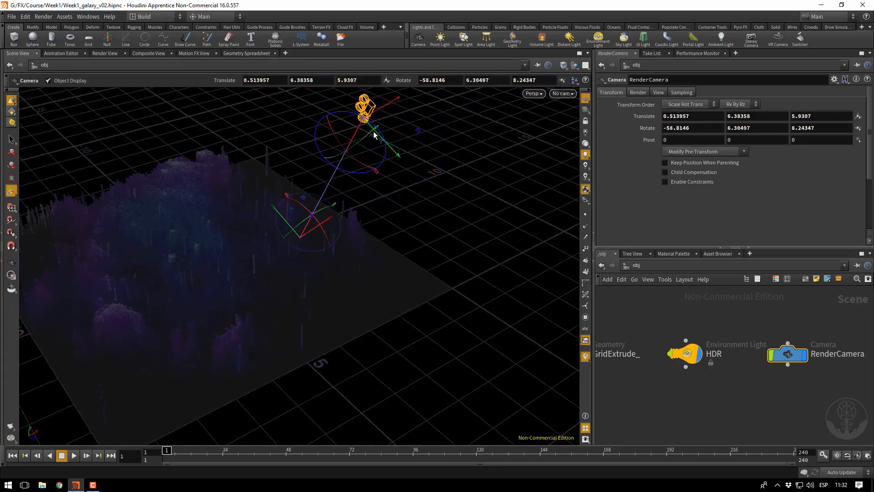
{"action": "key", "text": "ctrl+z"}
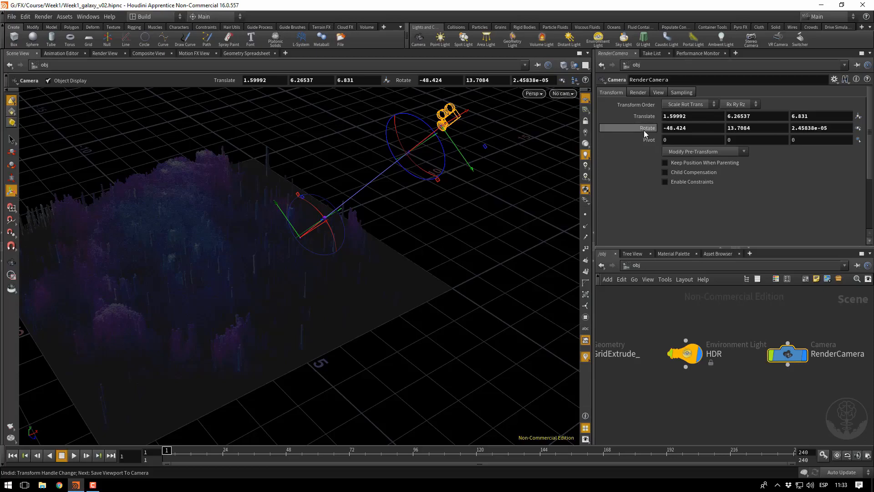
{"action": "mouse_move", "coordinate": [642, 129]}
{"action": "middle_mouse_down"}
{"action": "mouse_move", "coordinate": [592, 127]}
{"action": "mouse_move", "coordinate": [653, 127]}
{"action": "middle_mouse_up"}
{"action": "key", "text": "super"}
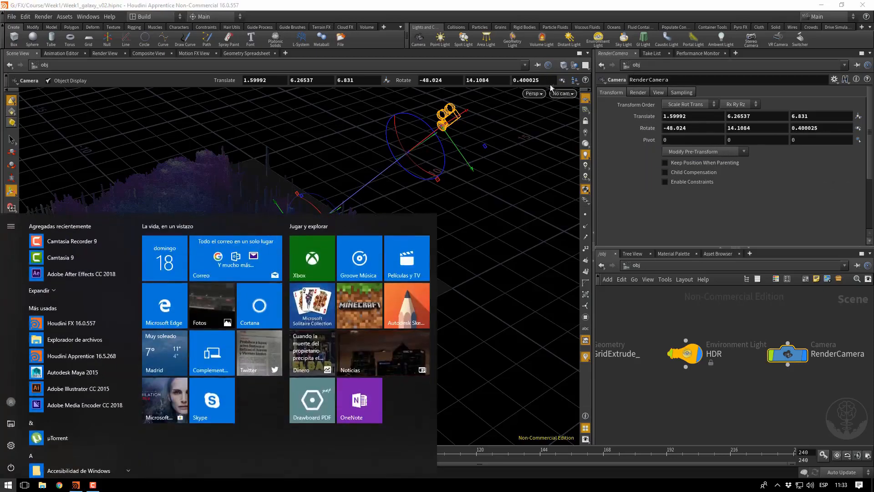
{"action": "left_click", "coordinate": [536, 4]}
{"action": "key", "text": "ctrl+z"}
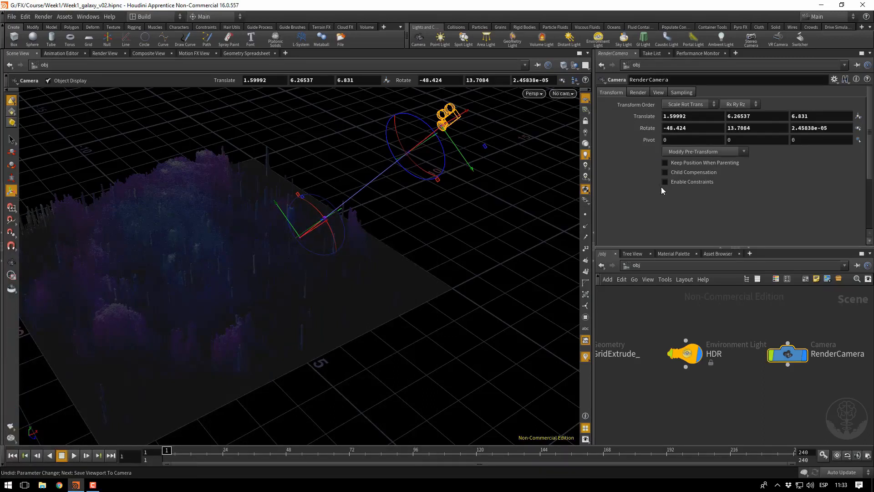
Review RenderCamera's resolution, focal length, aperture and shutter settings, trying a different icon scale and undoing it.
{"action": "left_click", "coordinate": [638, 94]}
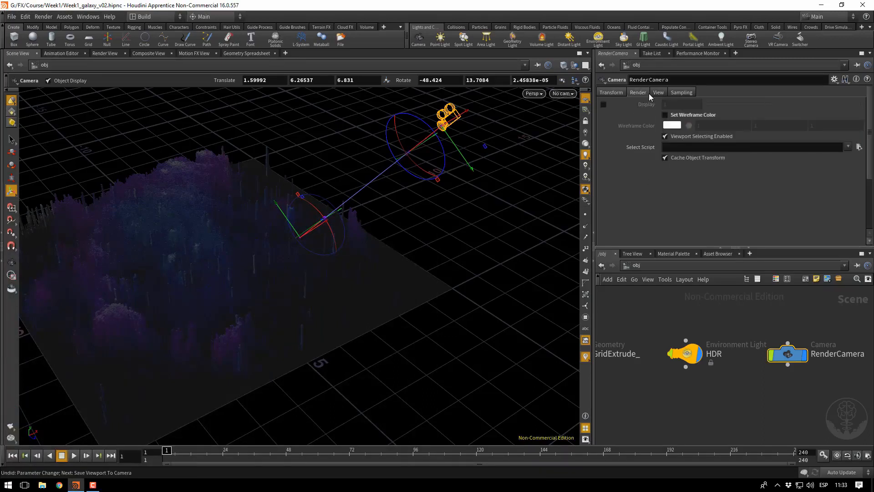
{"action": "left_click", "coordinate": [657, 93]}
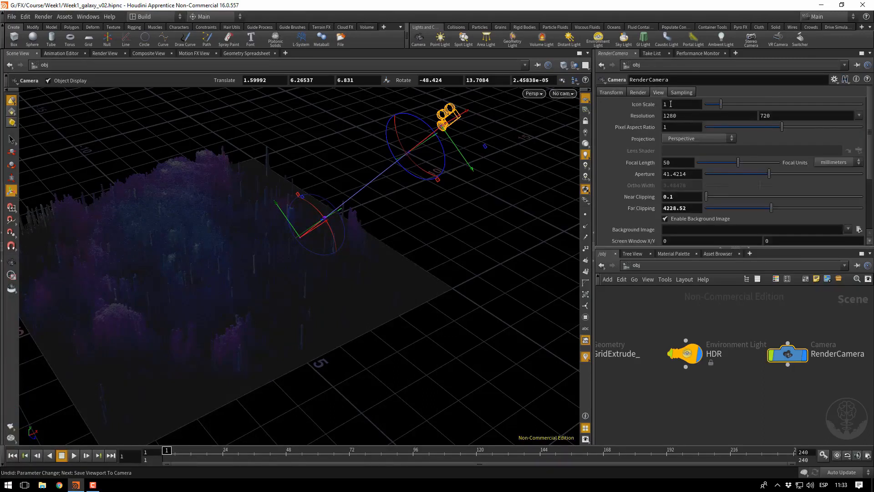
{"action": "left_click_drag", "start_coordinate": [721, 104], "coordinate": [742, 114]}
{"action": "key", "text": "ctrl+z"}
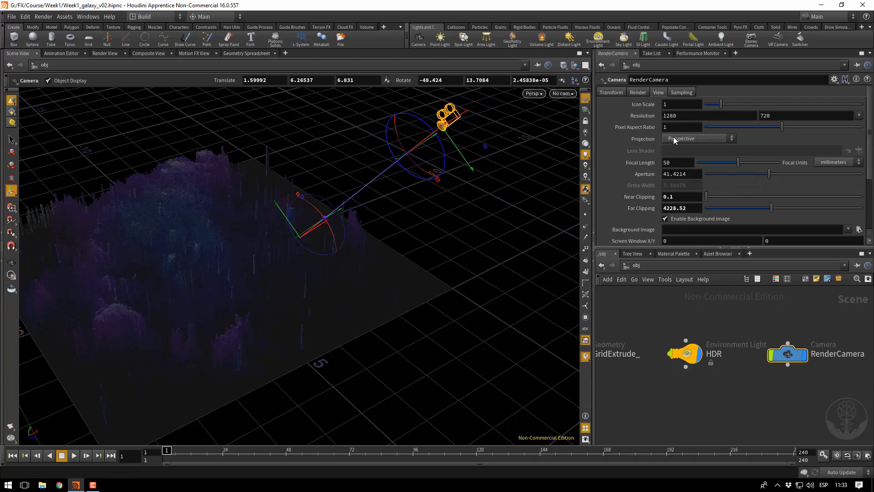
{"action": "left_click_drag", "start_coordinate": [684, 165], "coordinate": [649, 165]}
{"action": "double_click", "coordinate": [693, 174]}
{"action": "left_click", "coordinate": [676, 94]}
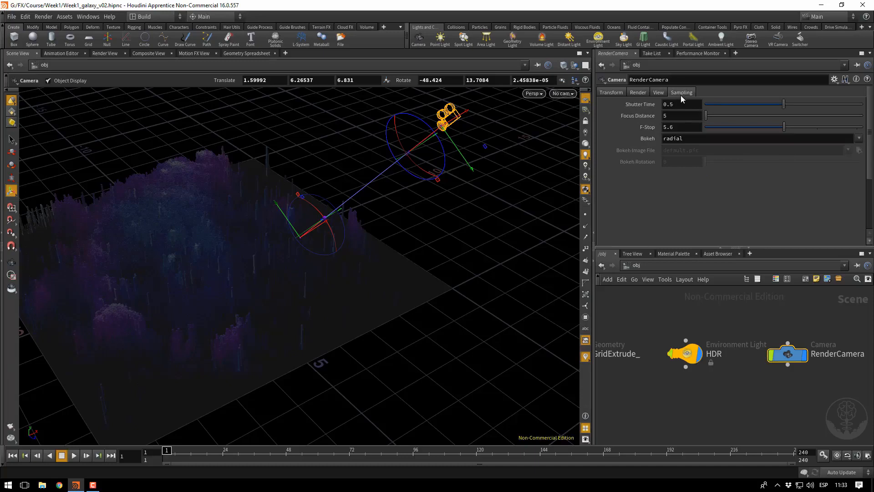
{"action": "double_click", "coordinate": [670, 105]}
{"action": "left_click", "coordinate": [658, 93]}
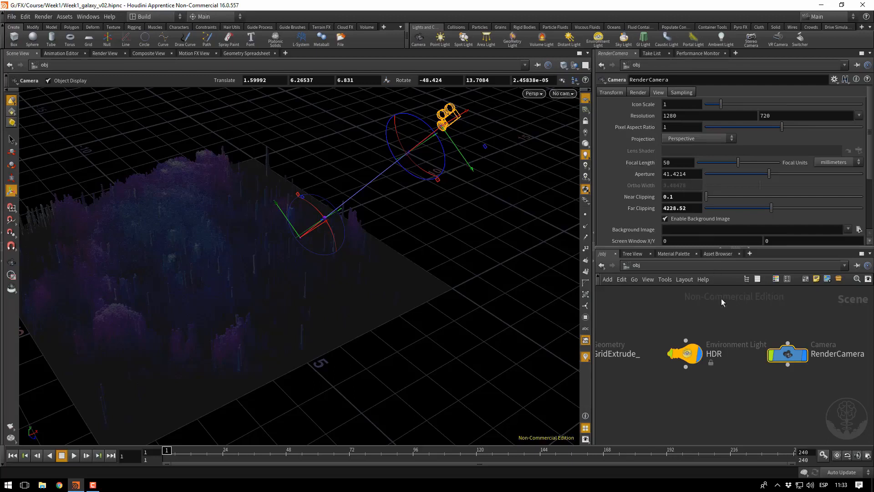
Add a Mantra render node to the out network and adjust its placement in the empty network.
{"action": "middle_click_drag", "start_coordinate": [756, 391], "coordinate": [768, 387]}
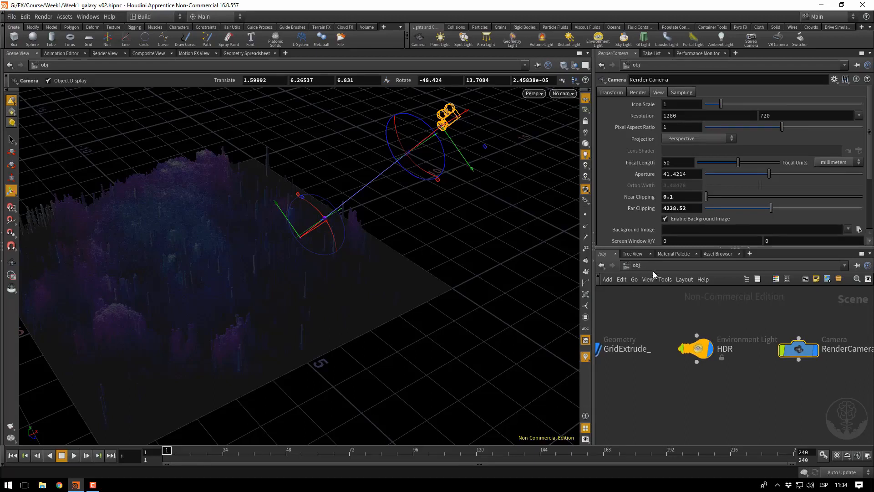
{"action": "left_click", "coordinate": [641, 266]}
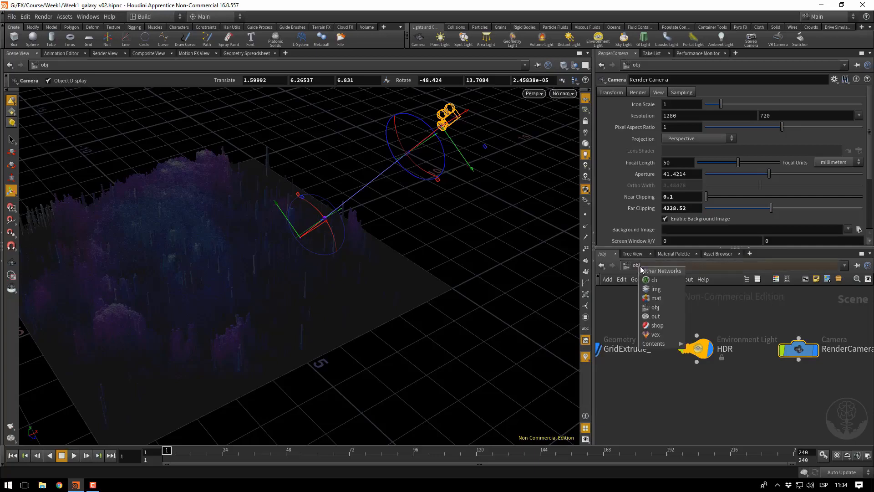
{"action": "left_click", "coordinate": [660, 318]}
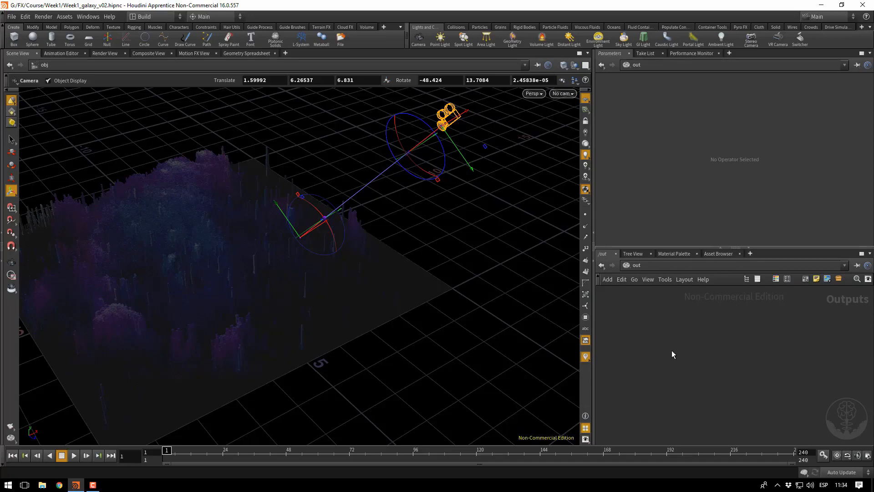
{"action": "key", "text": "Tab"}
{"action": "type", "text": "ma"}
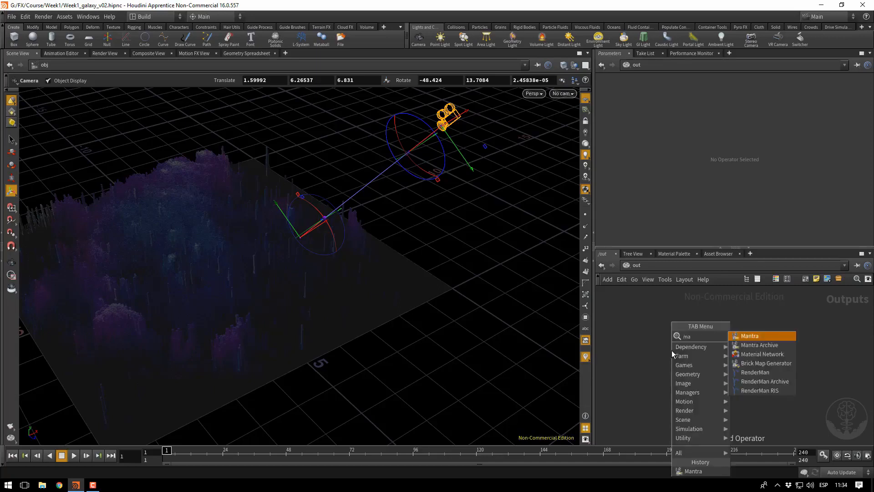
{"action": "key", "text": "Escape"}
{"action": "left_click", "coordinate": [687, 332]}
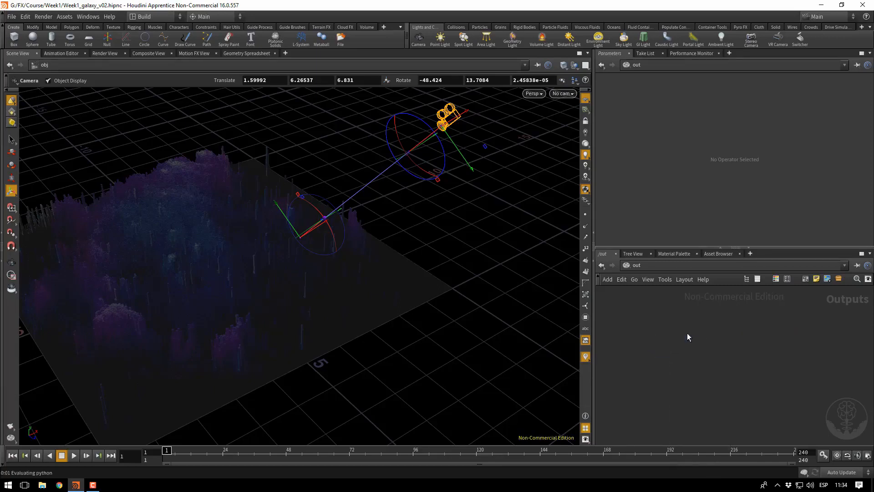
{"action": "left_click_drag", "start_coordinate": [632, 297], "coordinate": [808, 391]}
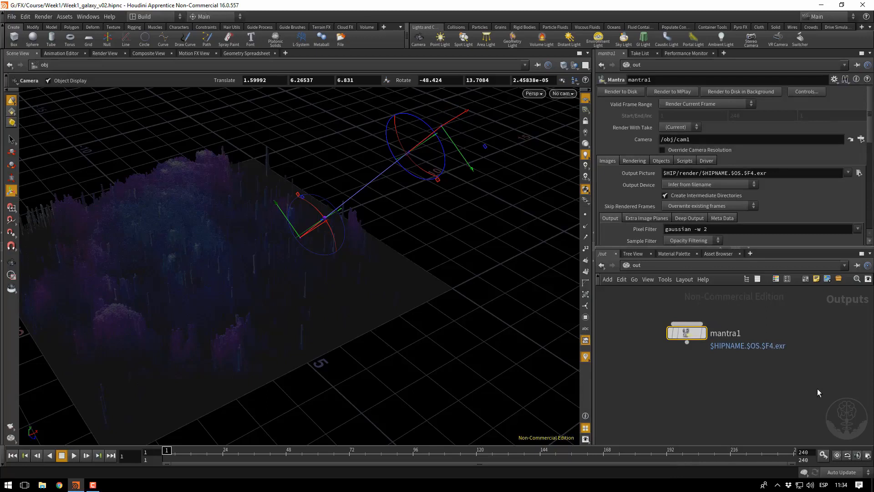
{"action": "left_click_drag", "start_coordinate": [822, 387], "coordinate": [643, 307]}
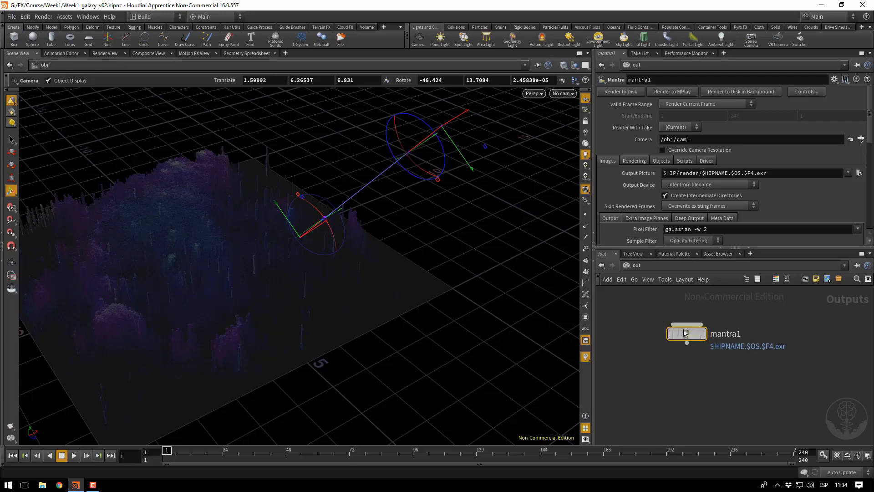
{"action": "left_click_drag", "start_coordinate": [686, 334], "coordinate": [633, 327]}
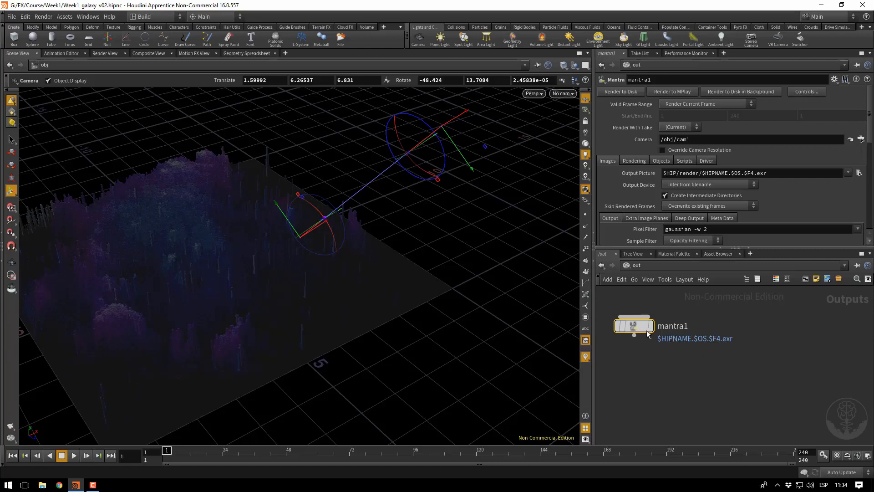
{"action": "mouse_move", "coordinate": [650, 328]}
{"action": "left_click_drag", "start_coordinate": [640, 326], "coordinate": [659, 326]}
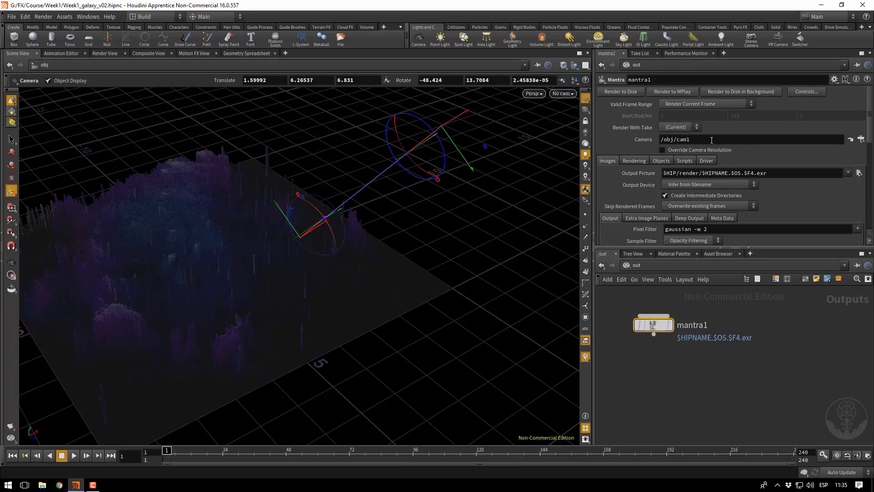
Set the Mantra node's camera to /obj/RenderCamera and check its output picture path.
{"action": "left_click_drag", "start_coordinate": [711, 140], "coordinate": [626, 141]}
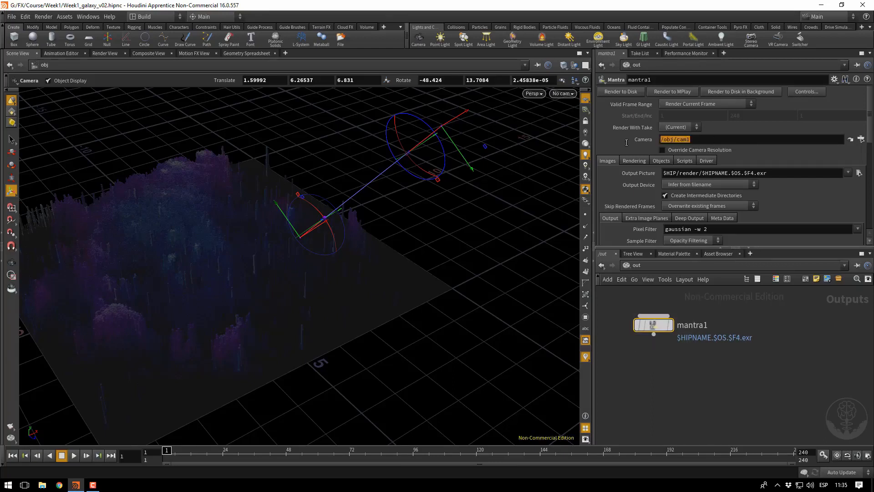
{"action": "left_click", "coordinate": [861, 140]}
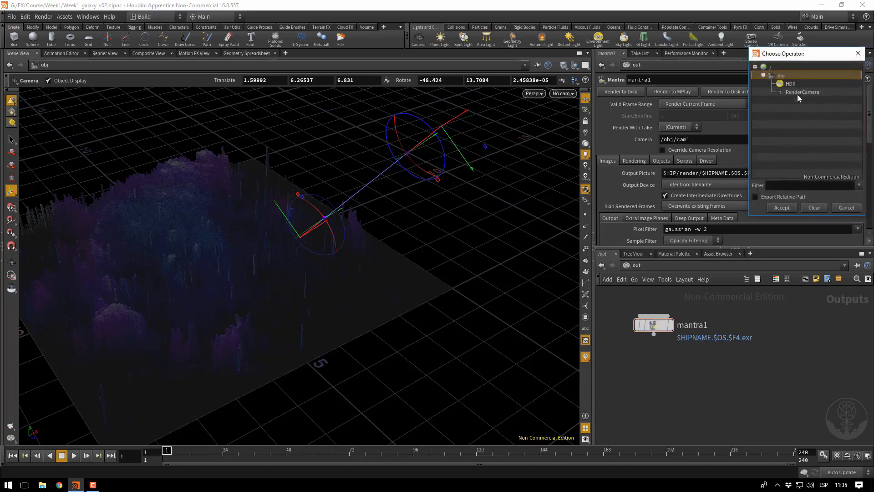
{"action": "left_click", "coordinate": [804, 92]}
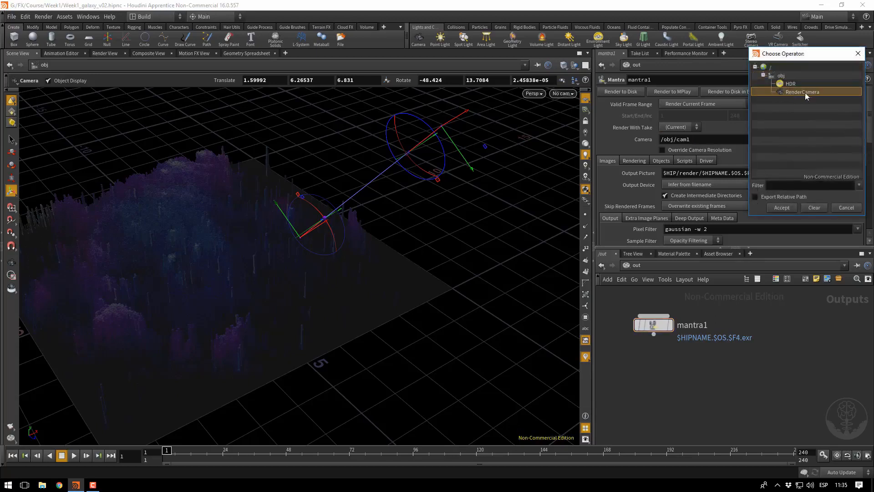
{"action": "left_click", "coordinate": [782, 208]}
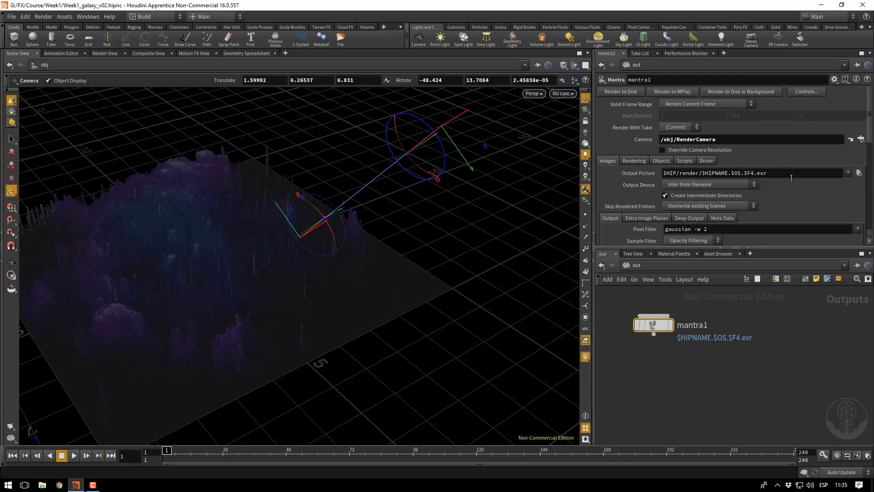
{"action": "double_click", "coordinate": [717, 173]}
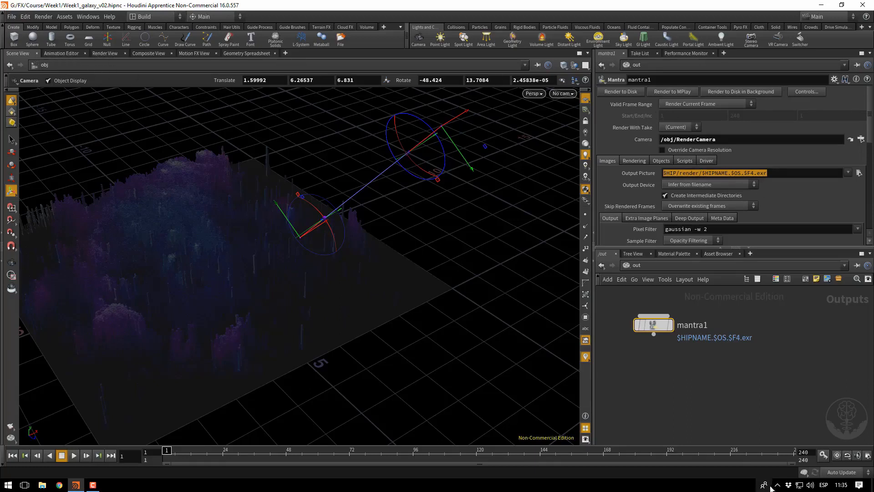
Look through RenderCamera and render /out/mantra1 from /obj/RenderCamera in the Render View, briefly trying preview rendering.
{"action": "left_click", "coordinate": [563, 93]}
{"action": "left_click", "coordinate": [572, 139]}
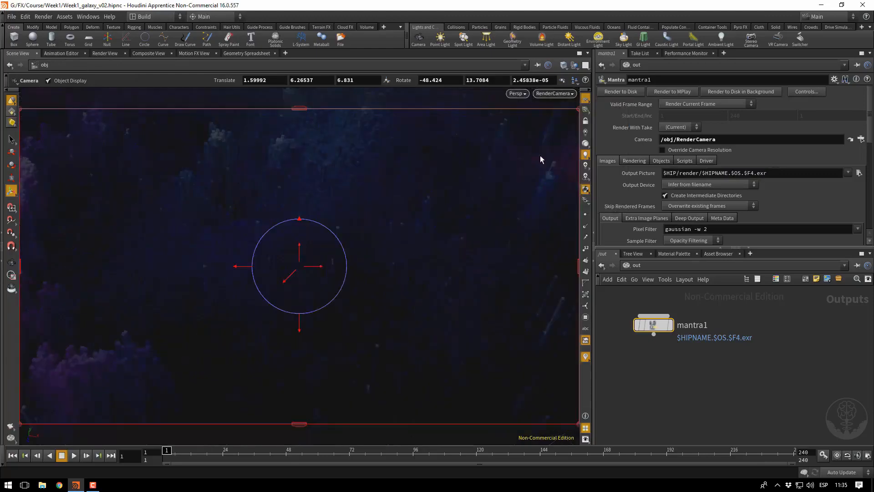
{"action": "left_click", "coordinate": [106, 54]}
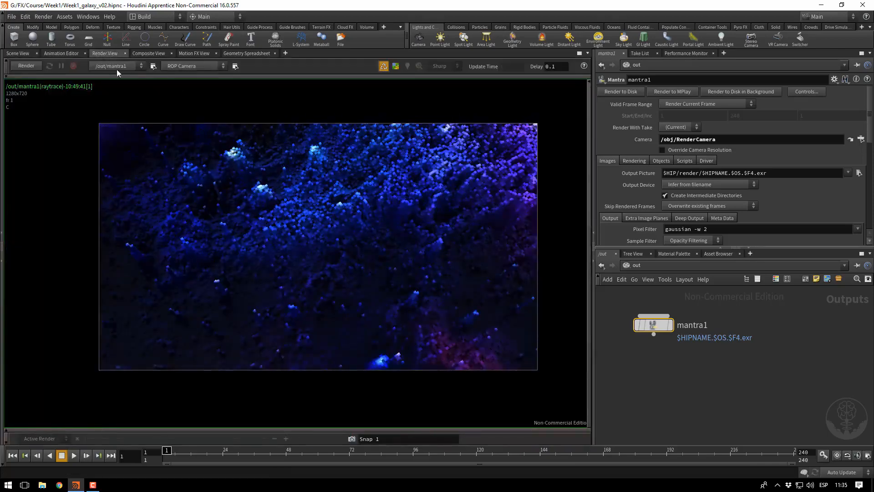
{"action": "left_click", "coordinate": [113, 77]}
{"action": "left_click", "coordinate": [177, 67]}
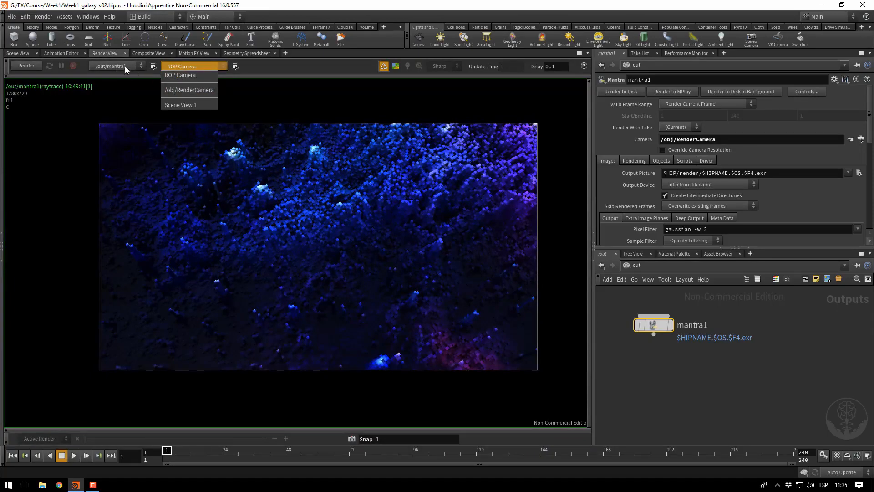
{"action": "left_click", "coordinate": [196, 92]}
{"action": "left_click", "coordinate": [23, 66]}
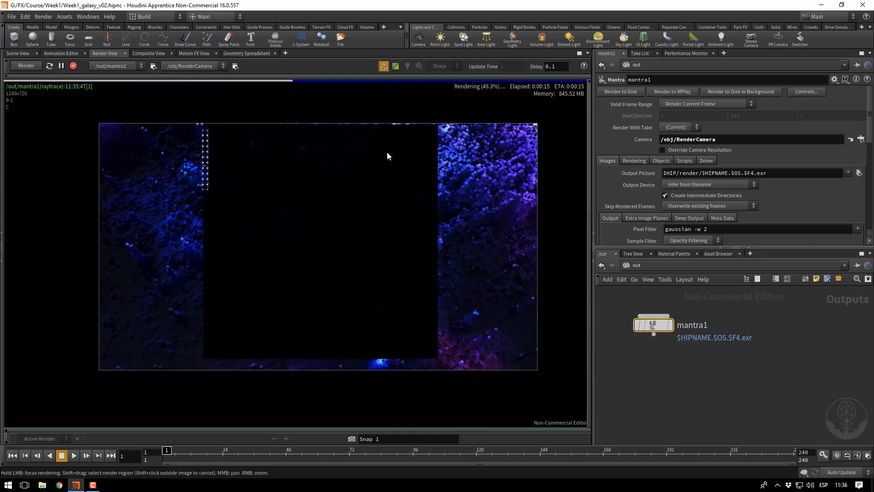
{"action": "left_click", "coordinate": [396, 67]}
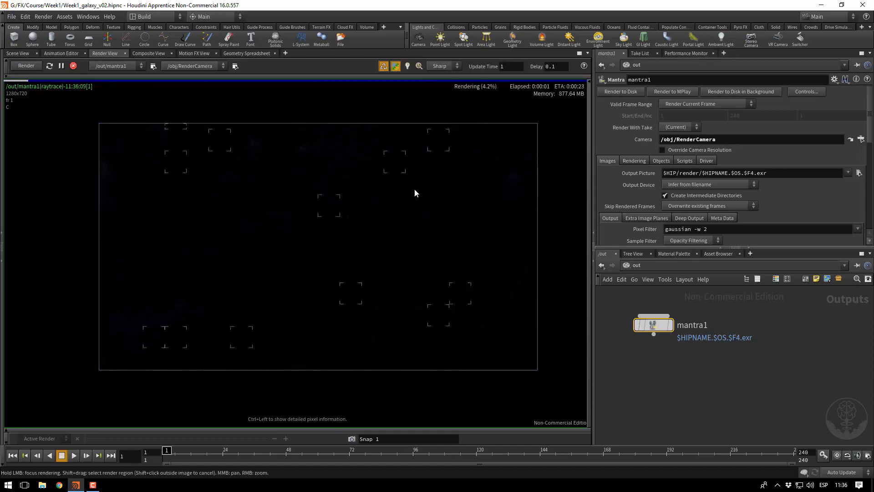
{"action": "left_click", "coordinate": [395, 67]}
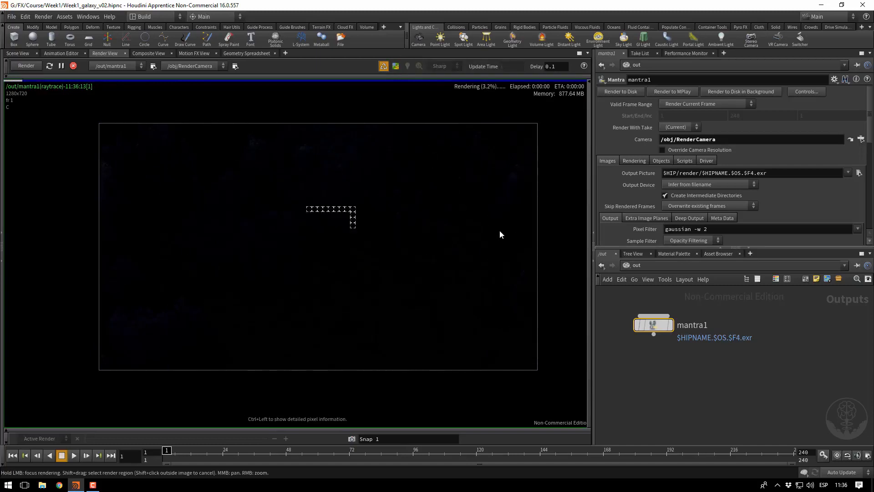
Return to the obj network and set the HDR environment light's intensity to 10.
{"action": "left_click", "coordinate": [640, 267]}
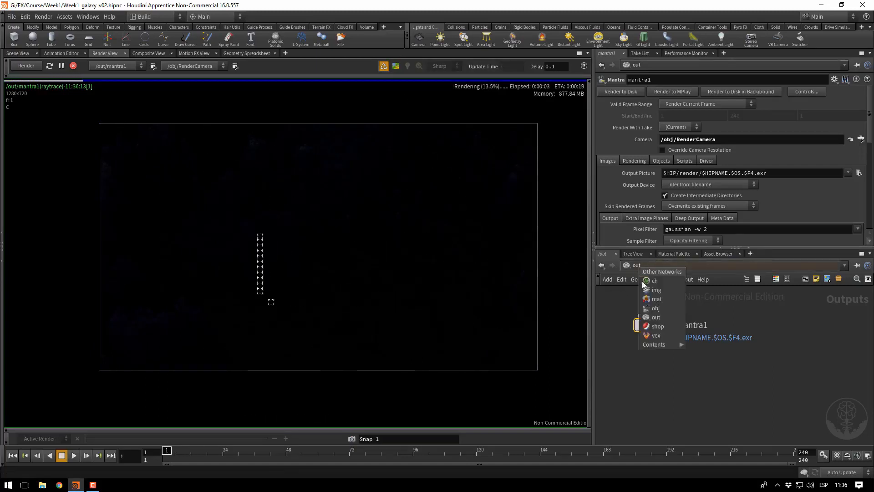
{"action": "left_click", "coordinate": [668, 308]}
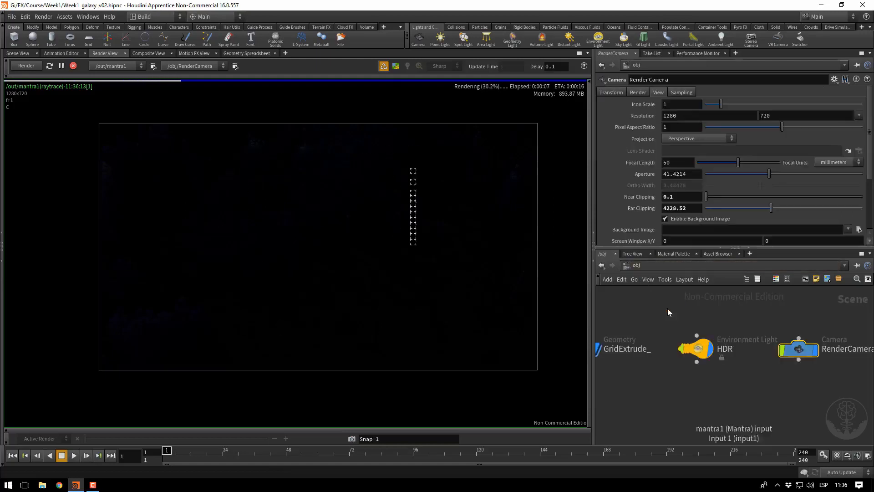
{"action": "left_click", "coordinate": [692, 347]}
{"action": "left_click_drag", "start_coordinate": [675, 117], "coordinate": [642, 120]}
{"action": "type", "text": "10"}
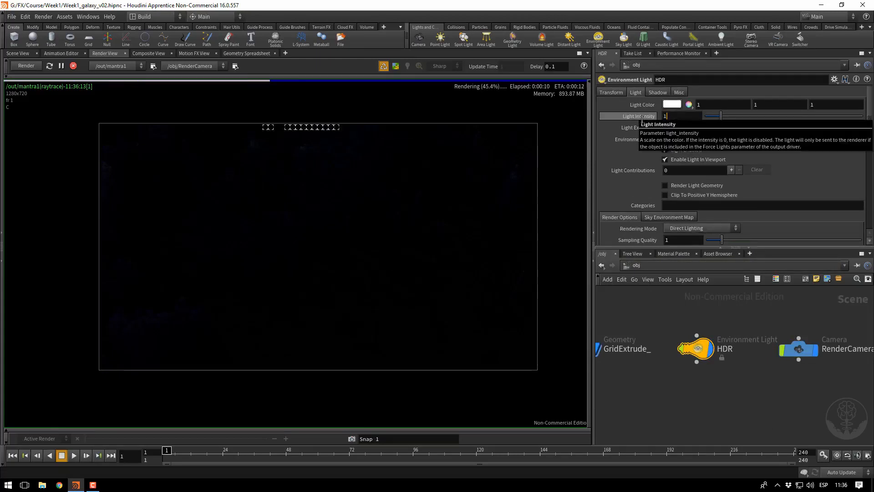
{"action": "key", "text": "Return"}
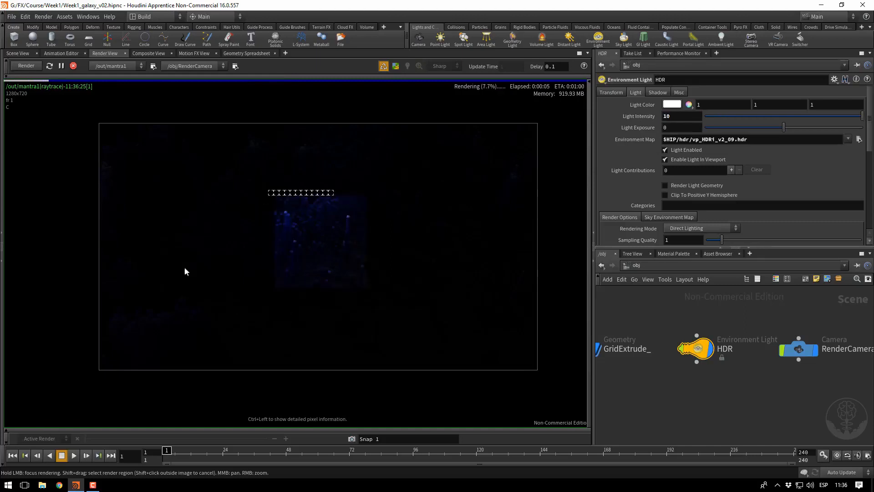
Raise the HDR environment light's intensity to 25, check the updated render, and stop it.
{"action": "left_click", "coordinate": [667, 116]}
{"action": "type", "text": "25"}
{"action": "key", "text": "Return"}
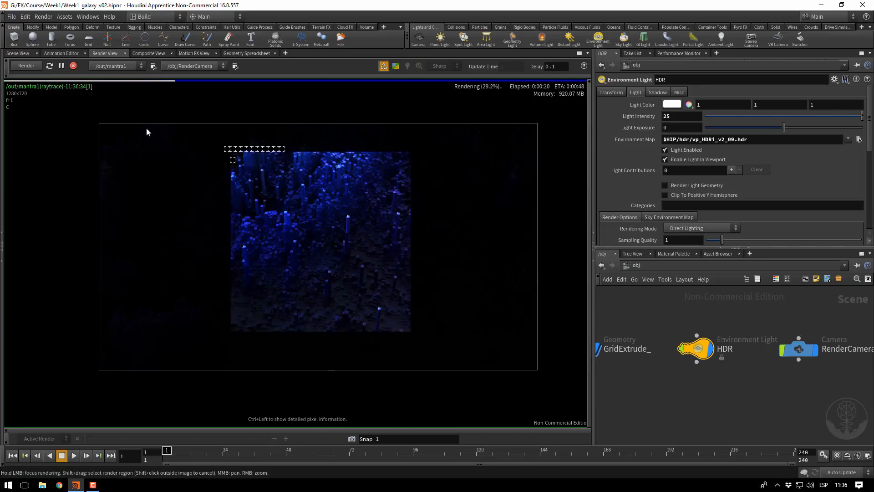
{"action": "left_click", "coordinate": [73, 66]}
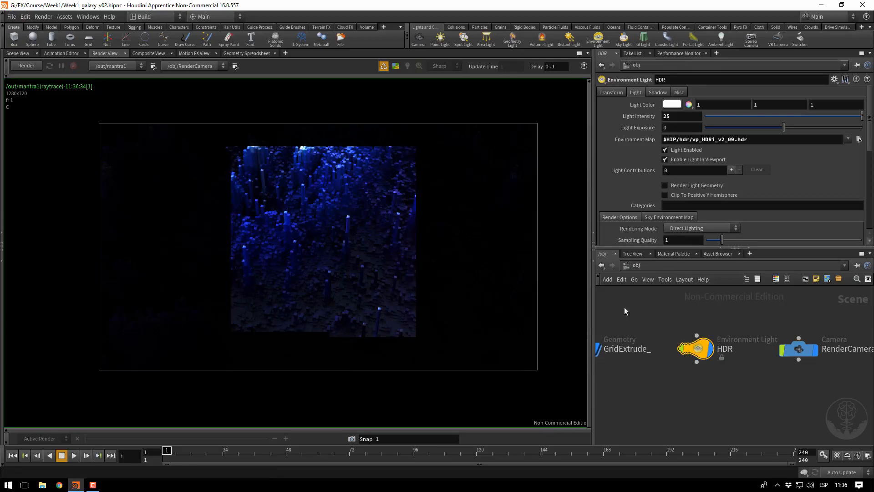
Browse the material palette's gallery and add a Principled Shader to the /mat network.
{"action": "left_click", "coordinate": [666, 254]}
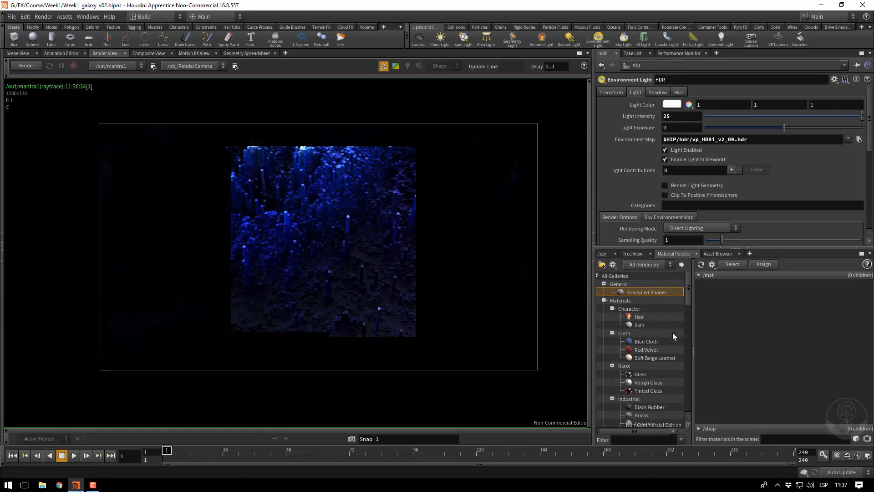
{"action": "scroll", "coordinate": [673, 335], "scroll_direction": "down", "scroll_amount": 3}
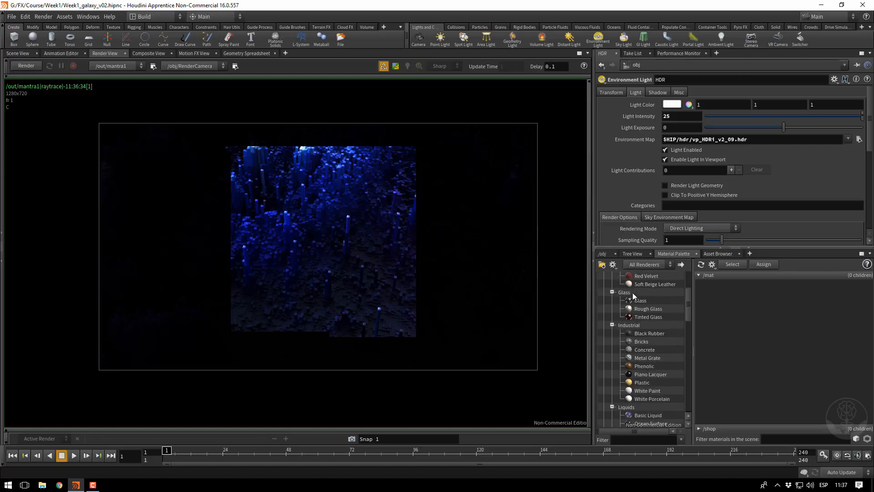
{"action": "scroll", "coordinate": [689, 313], "scroll_direction": "down", "scroll_amount": 2}
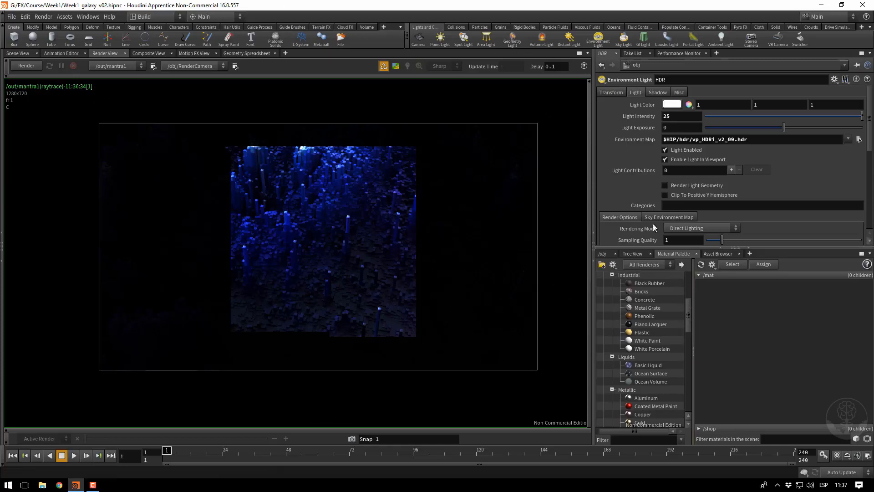
{"action": "left_click_drag", "start_coordinate": [687, 316], "coordinate": [698, 296]}
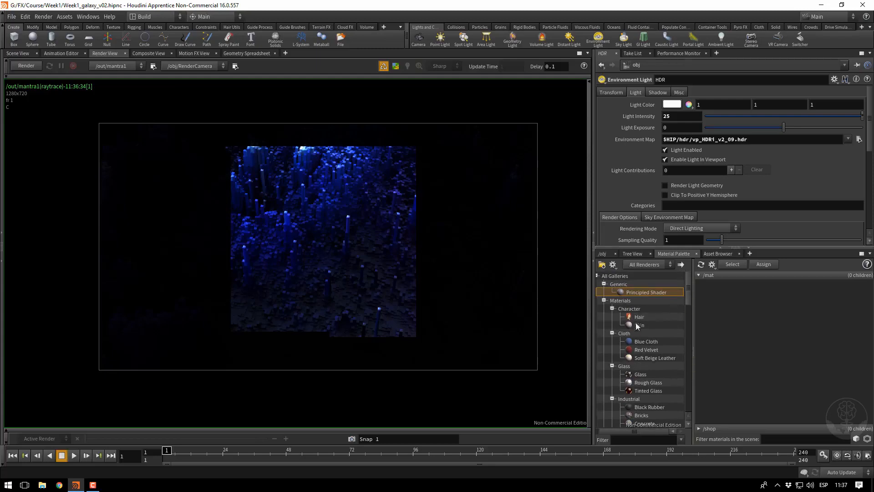
{"action": "left_click_drag", "start_coordinate": [637, 292], "coordinate": [746, 306]}
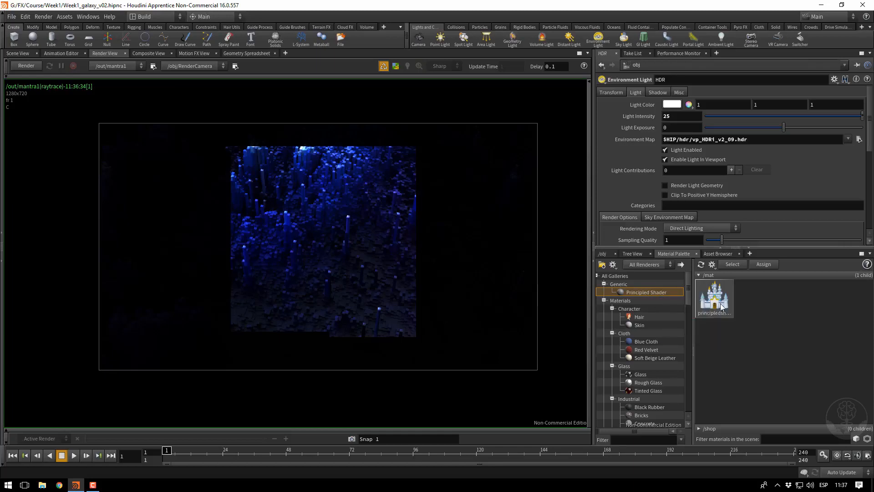
Open the Principled Shader in the /mat network and rename it CubesShader.
{"action": "left_click", "coordinate": [724, 308]}
{"action": "double_click", "coordinate": [723, 308]}
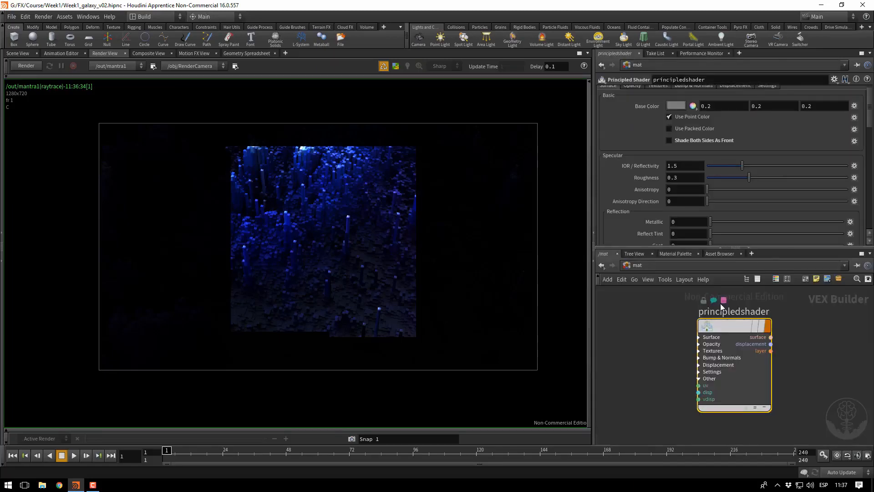
{"action": "left_click", "coordinate": [640, 267]}
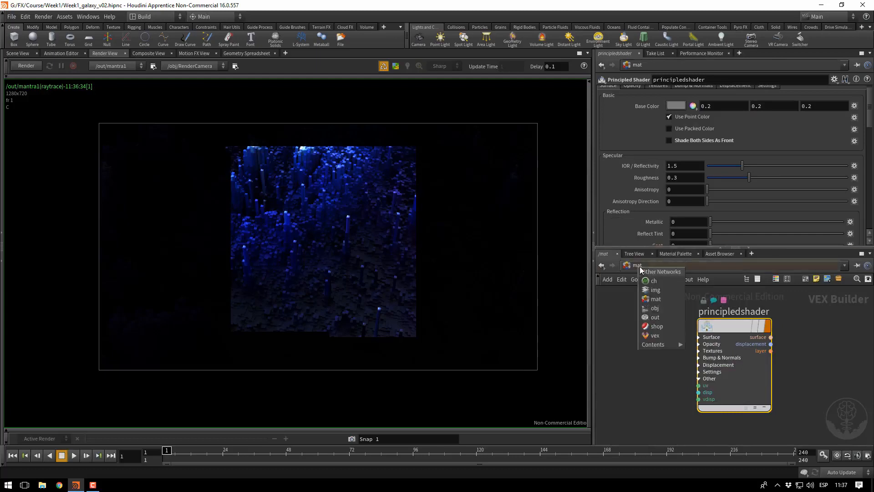
{"action": "left_click", "coordinate": [658, 300]}
{"action": "double_click", "coordinate": [723, 310]}
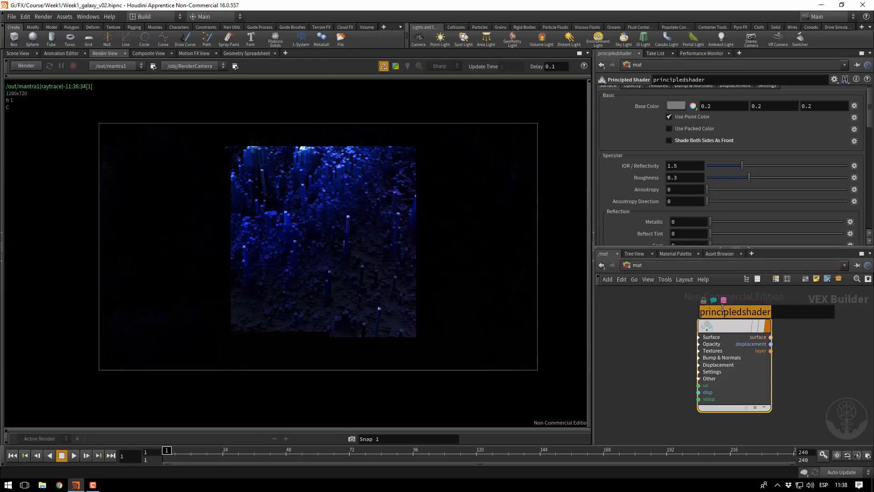
{"action": "type", "text": "CubesShader"}
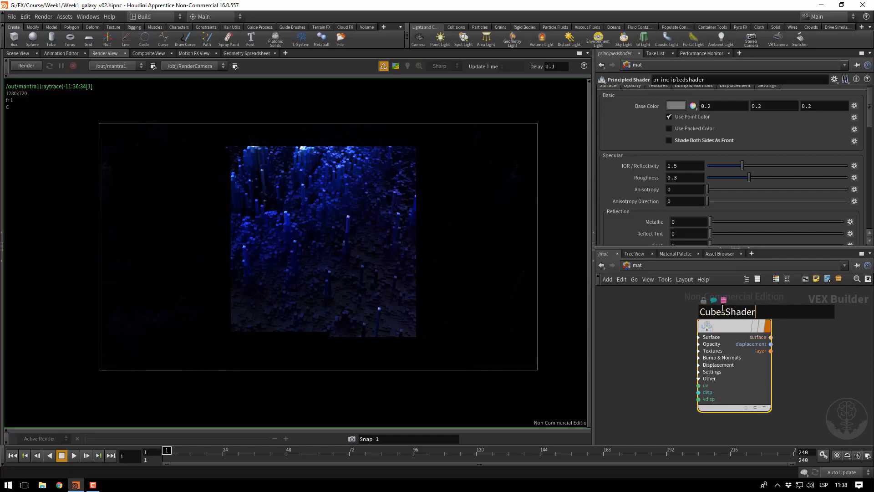
{"action": "key", "text": "Return"}
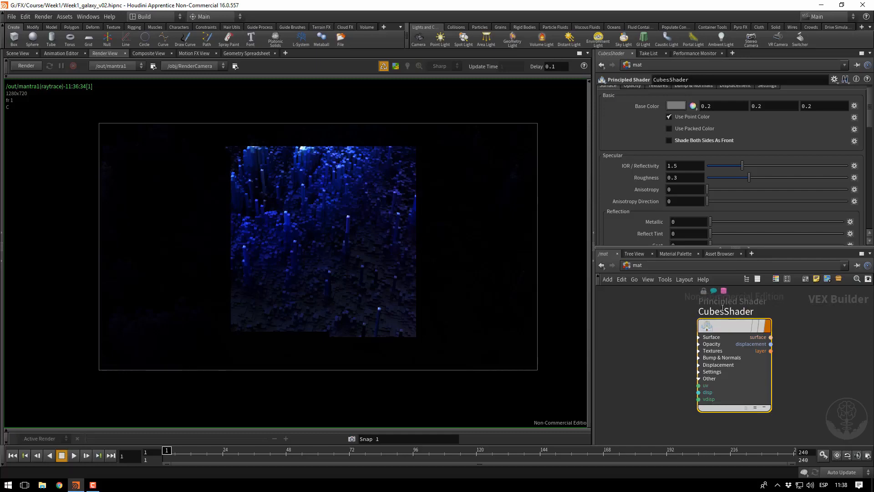
{"action": "left_click_drag", "start_coordinate": [720, 325], "coordinate": [715, 330]}
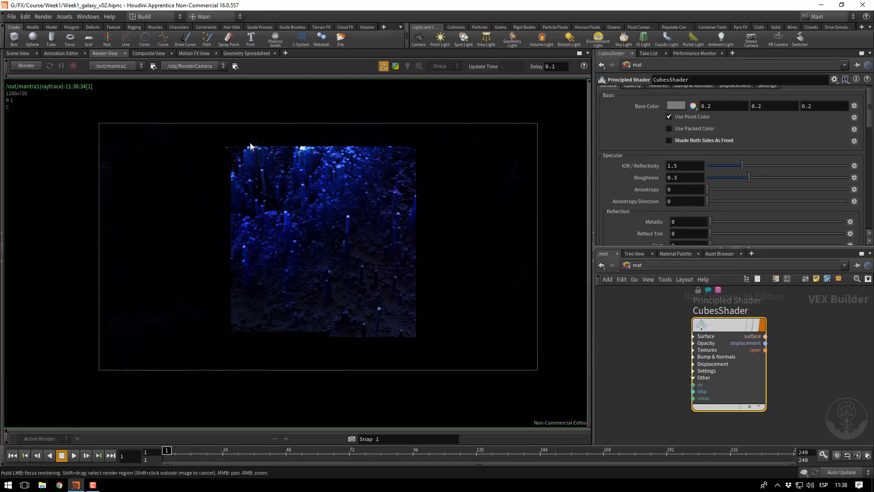
Return to the obj network and select the GridExtrude_ geometry object.
{"action": "left_click", "coordinate": [641, 265]}
{"action": "left_click", "coordinate": [644, 304]}
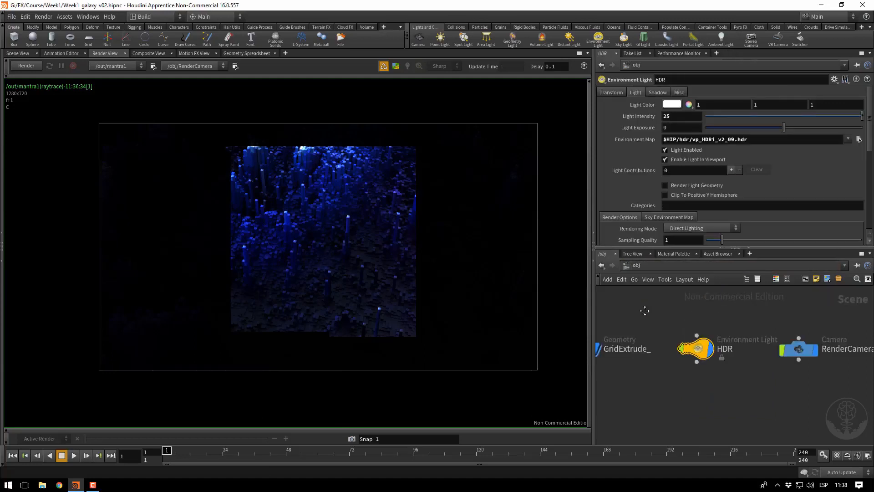
{"action": "middle_click_drag", "start_coordinate": [643, 307], "coordinate": [717, 307]}
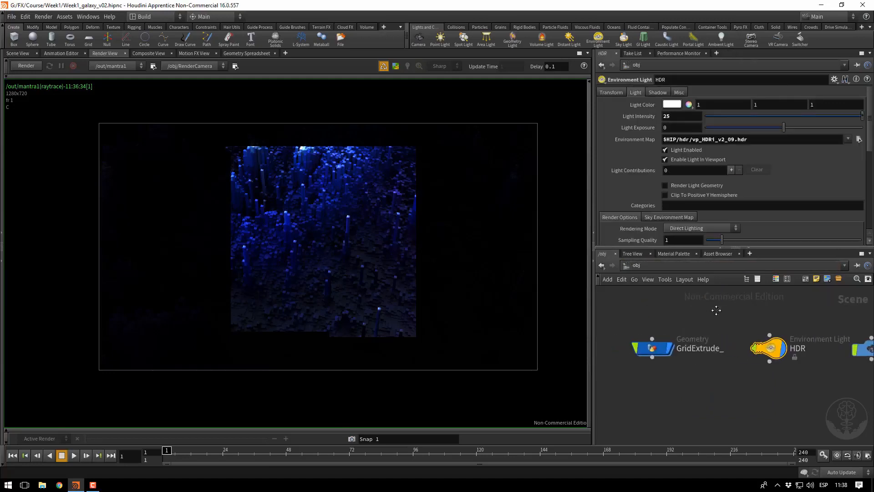
{"action": "left_click", "coordinate": [650, 350]}
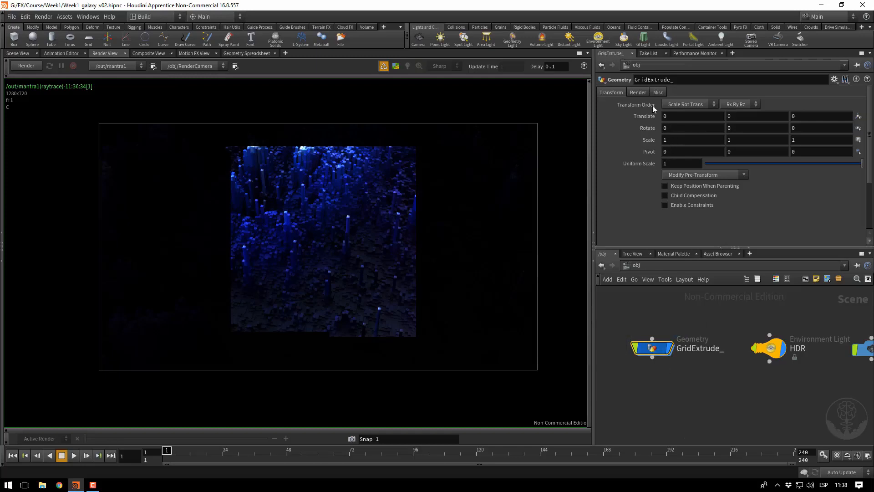
{"action": "left_click", "coordinate": [641, 92]}
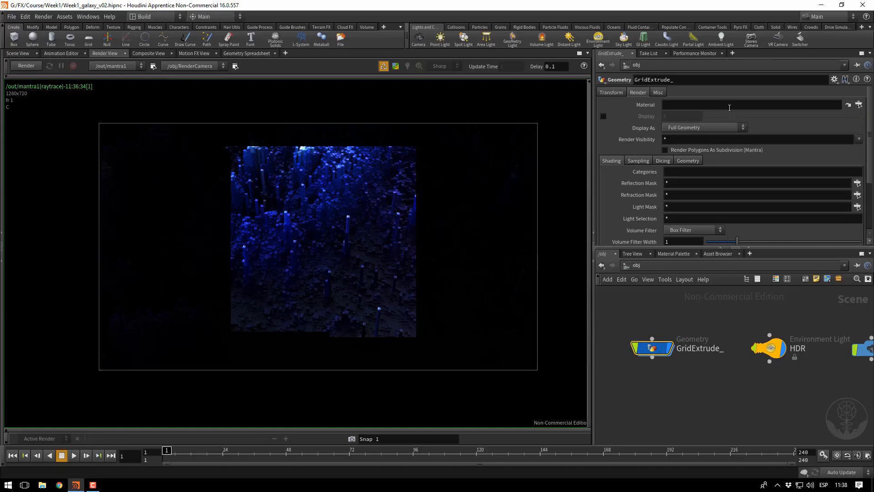
{"action": "left_click", "coordinate": [859, 104]}
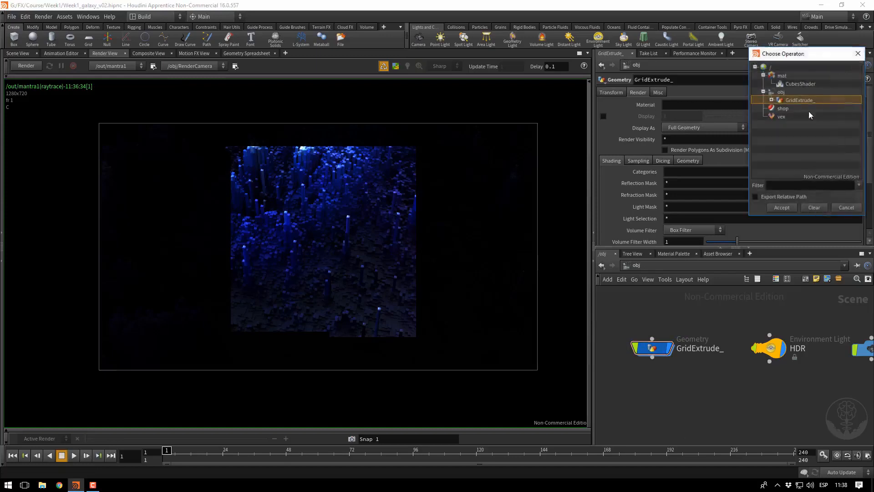
{"action": "left_click", "coordinate": [859, 53]}
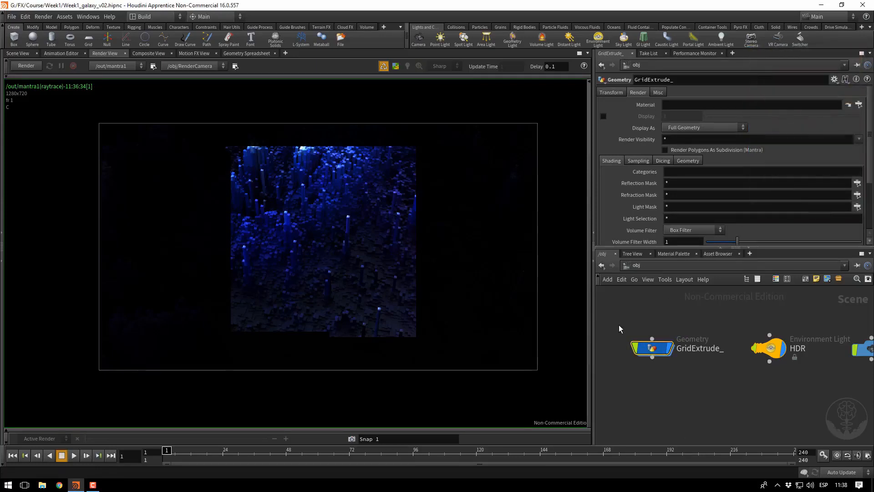
Inside GridExtrude_, add a Material node wired to the ExtrudeCubes output, make it the displayed node, and name it Shader.
{"action": "double_click", "coordinate": [657, 351]}
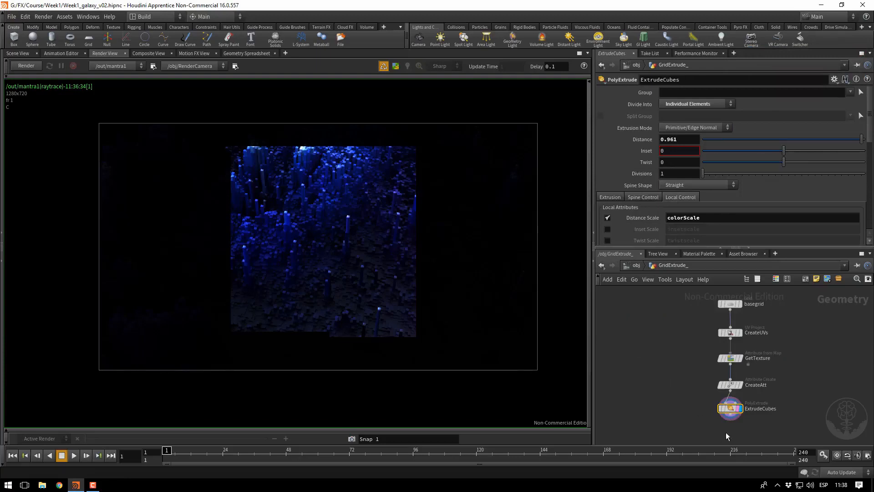
{"action": "middle_click_drag", "start_coordinate": [726, 433], "coordinate": [721, 422]}
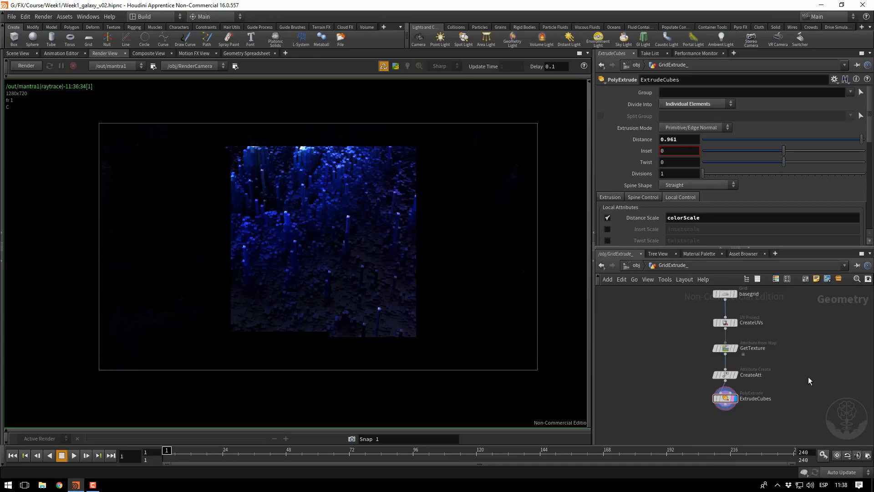
{"action": "middle_click_drag", "start_coordinate": [821, 375], "coordinate": [788, 389]}
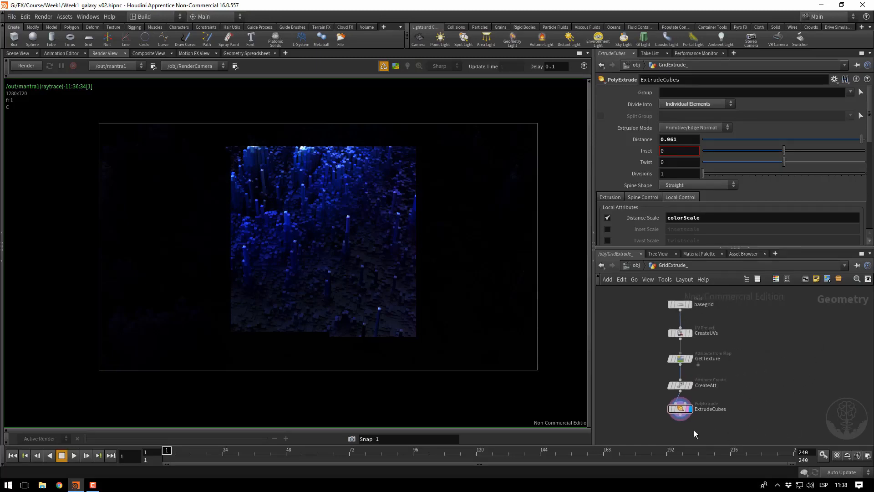
{"action": "middle_click_drag", "start_coordinate": [685, 425], "coordinate": [692, 411]}
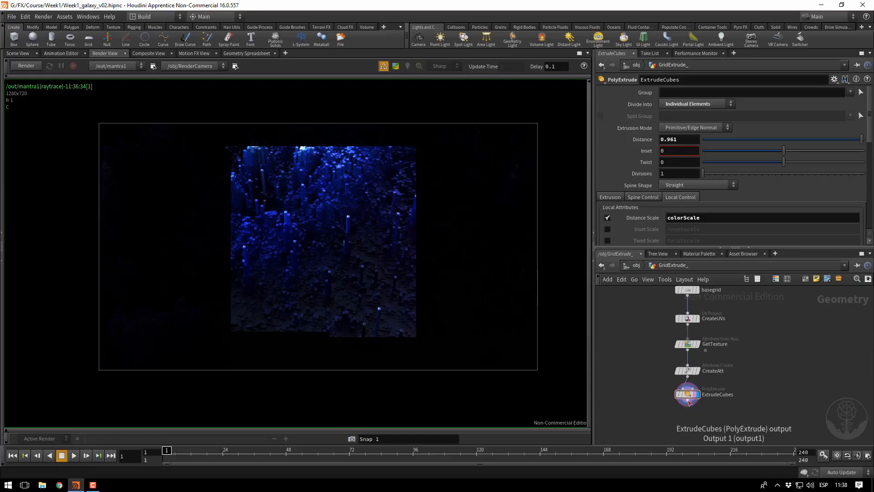
{"action": "left_click", "coordinate": [689, 400]}
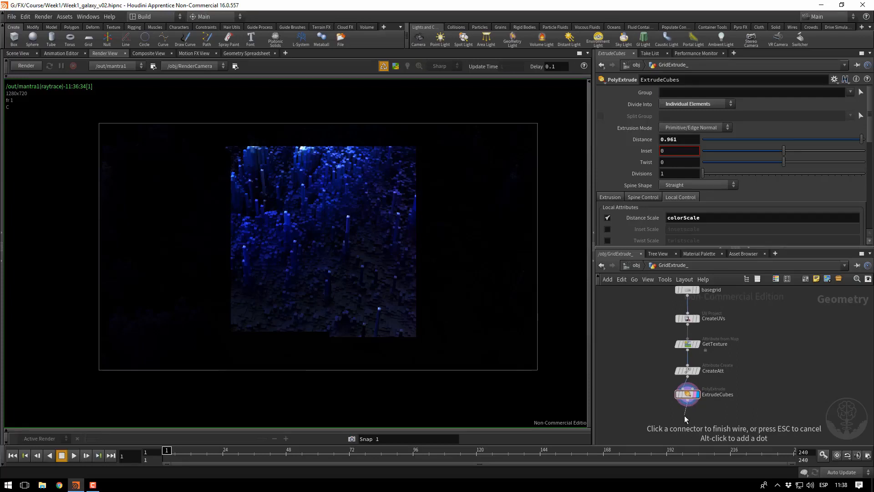
{"action": "left_click", "coordinate": [686, 419]}
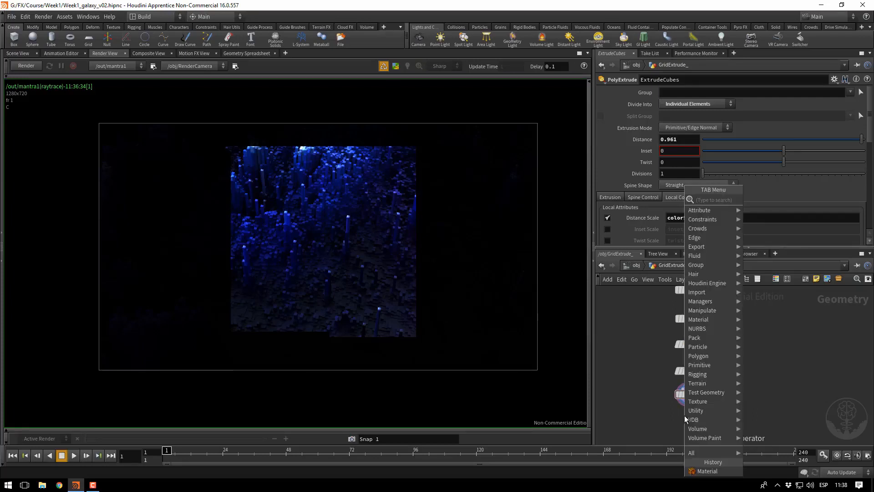
{"action": "type", "text": "material"}
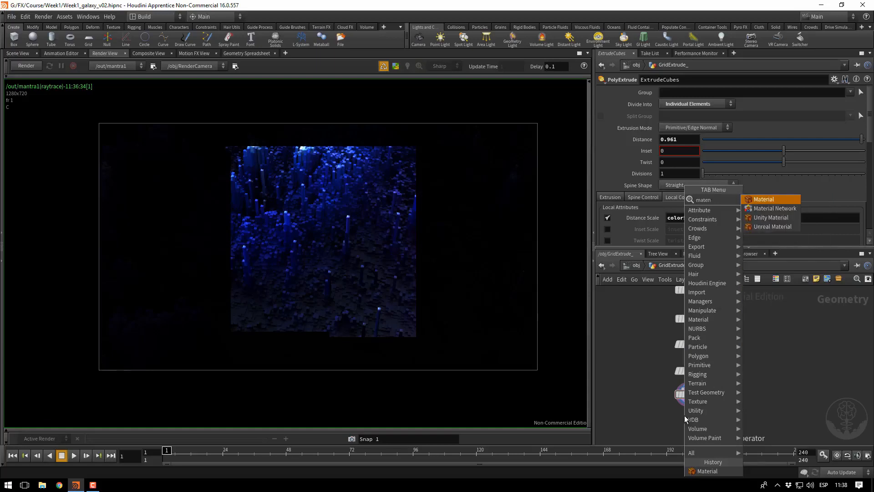
{"action": "key", "text": "Return"}
{"action": "left_click", "coordinate": [688, 426]}
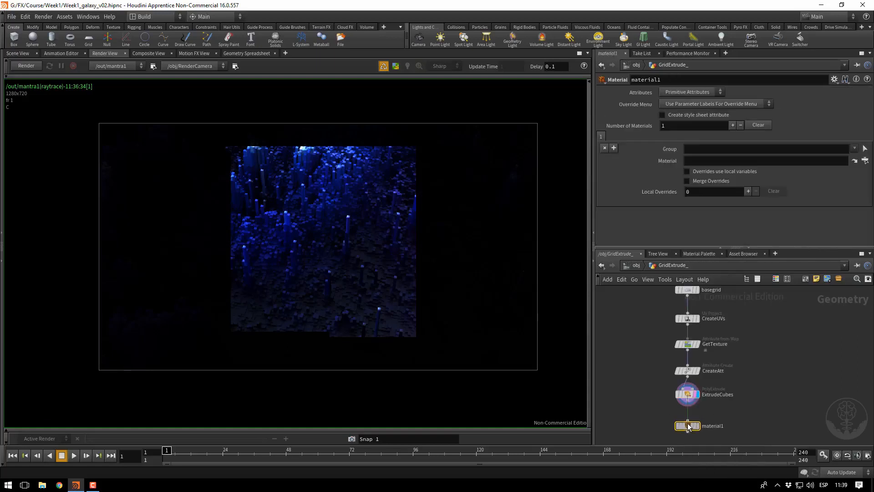
{"action": "double_click", "coordinate": [707, 426]}
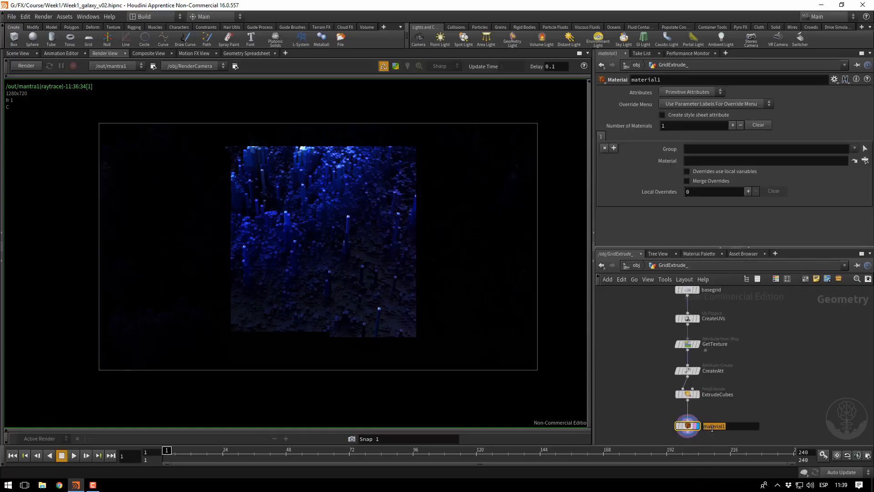
{"action": "type", "text": "Shader"}
{"action": "key", "text": "Return"}
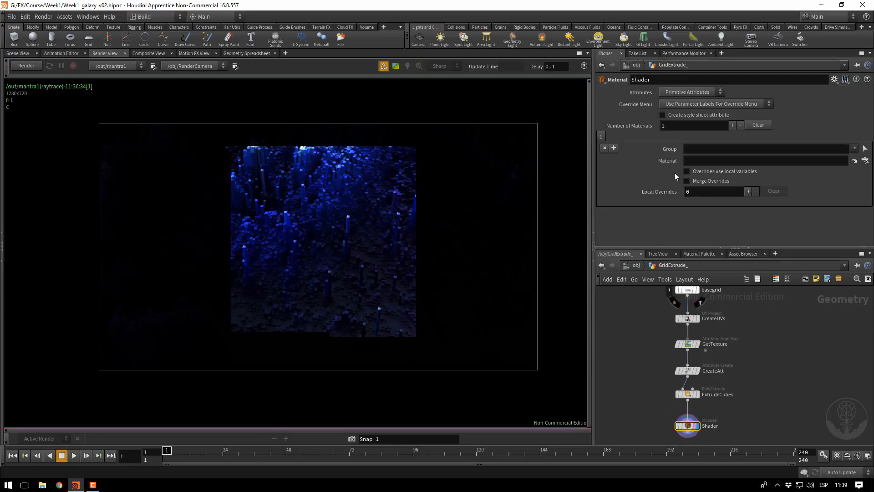
Assign /mat/CubesShader as the material of the Shader node.
{"action": "left_click", "coordinate": [865, 160]}
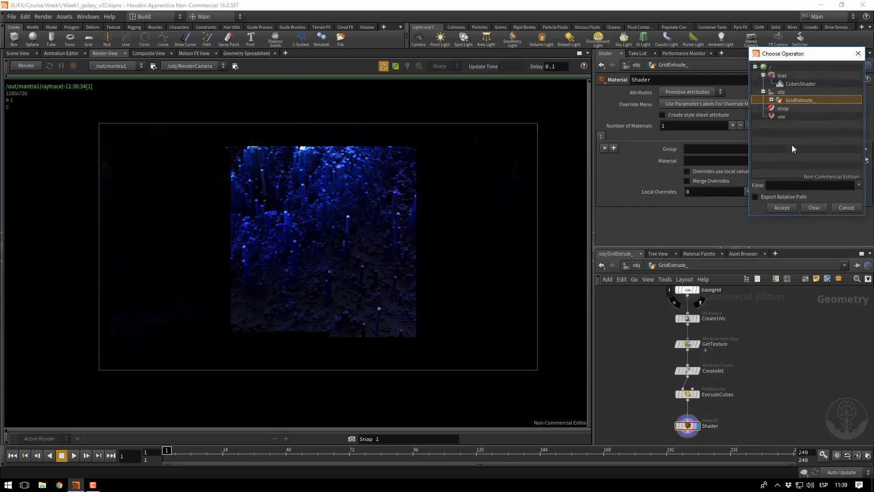
{"action": "left_click", "coordinate": [795, 84]}
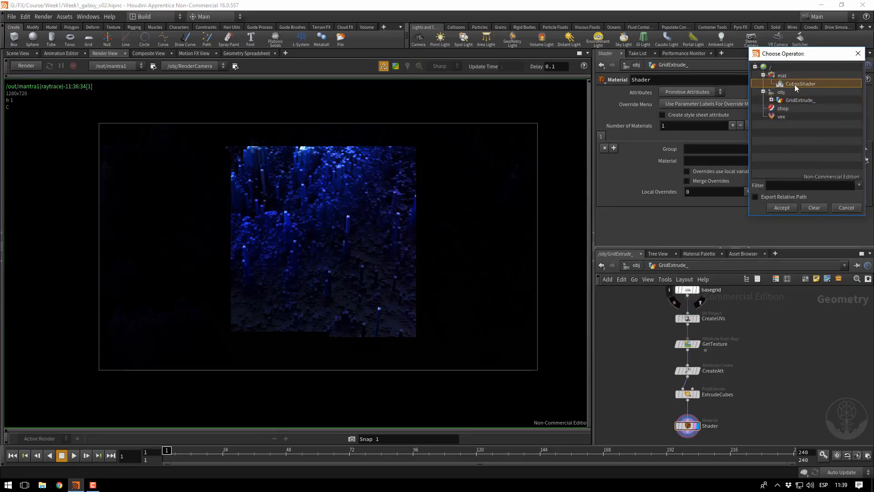
{"action": "left_click", "coordinate": [782, 207]}
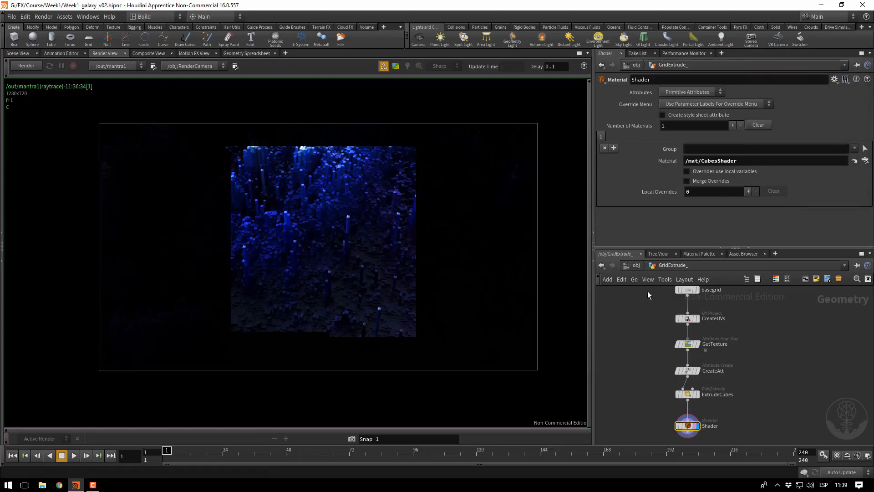
Go back to the /mat network, turn off Use Point Color on CubesShader, and start a new render.
{"action": "left_click", "coordinate": [637, 265]}
{"action": "left_click", "coordinate": [636, 266]}
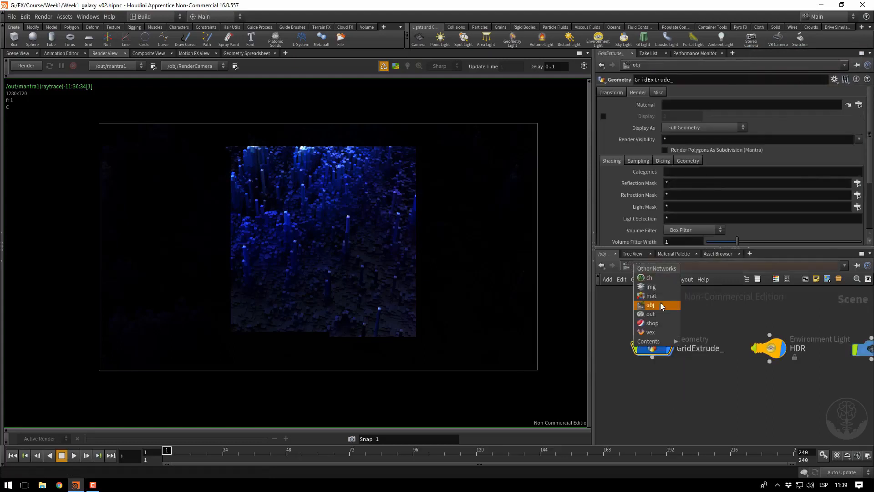
{"action": "left_click", "coordinate": [660, 296]}
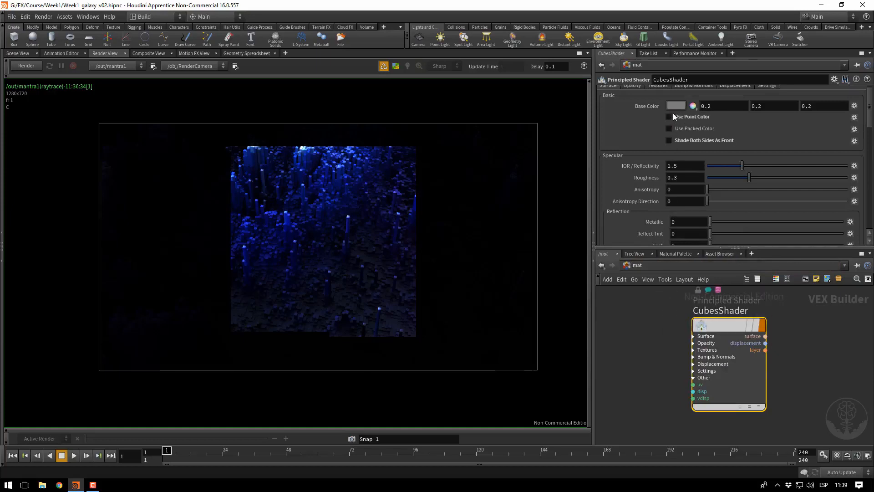
{"action": "left_click", "coordinate": [28, 67]}
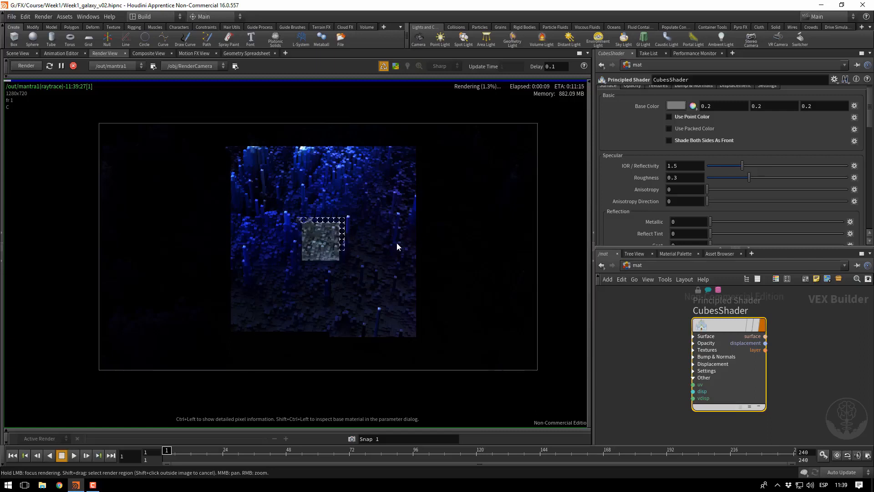
Set the CubesShader base color to white (1, 1, 1) and turn Use Point Color back on.
{"action": "left_click", "coordinate": [671, 106]}
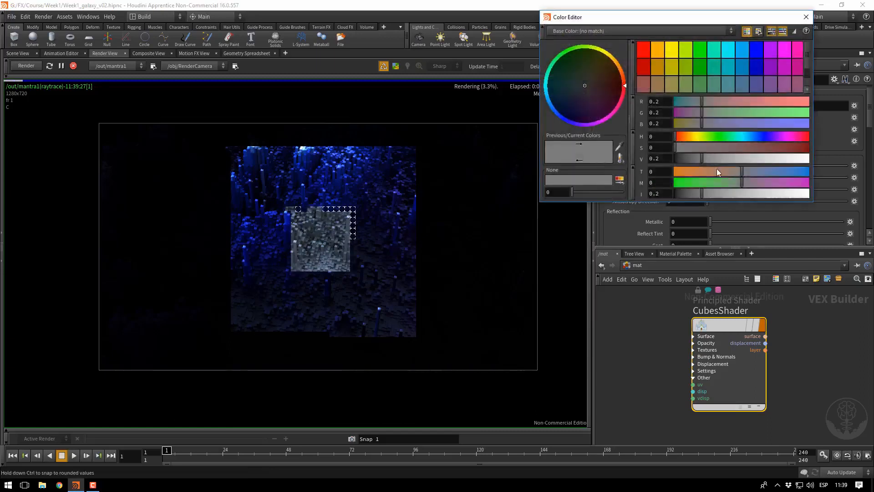
{"action": "left_click_drag", "start_coordinate": [773, 192], "coordinate": [820, 146]}
{"action": "left_click", "coordinate": [806, 17]}
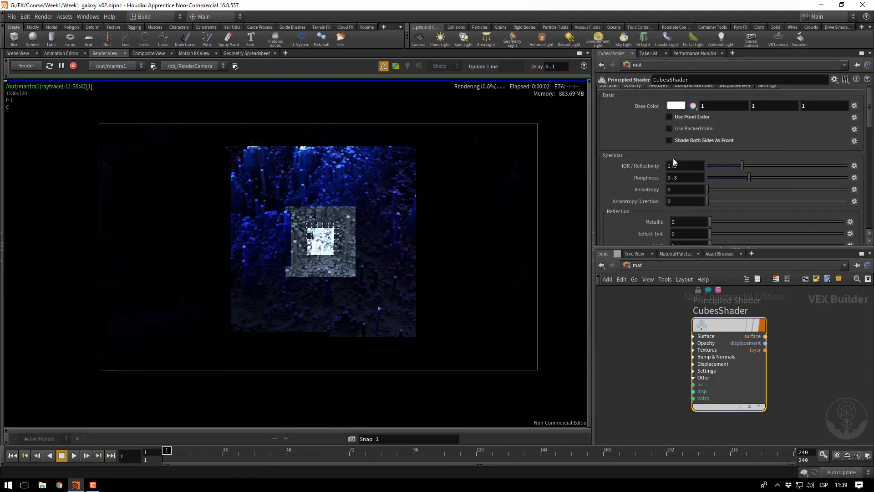
{"action": "left_click", "coordinate": [676, 106]}
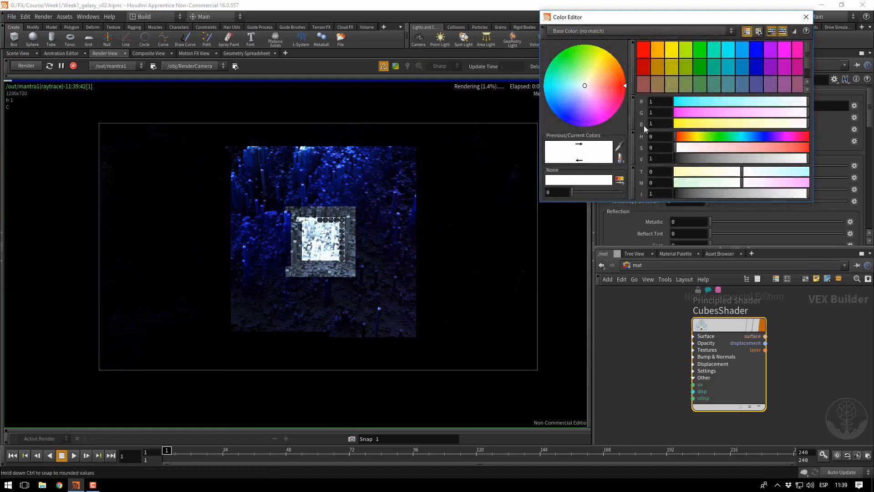
{"action": "left_click", "coordinate": [806, 17]}
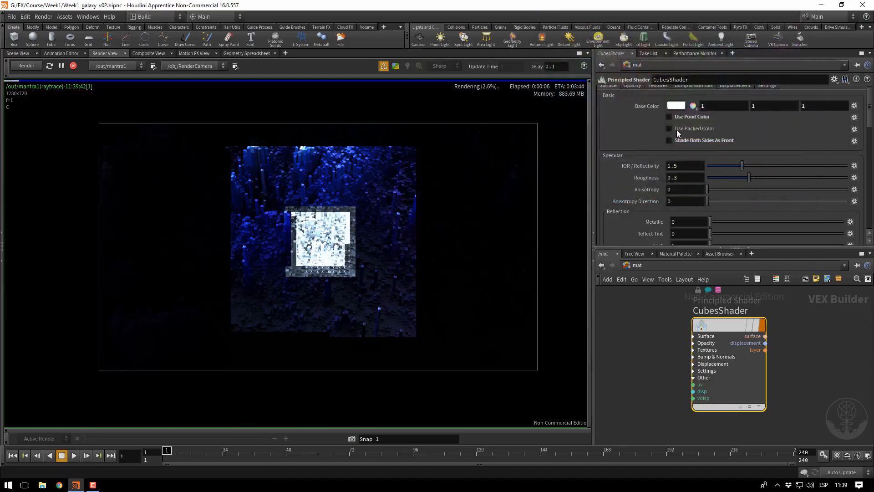
{"action": "left_click", "coordinate": [668, 117]}
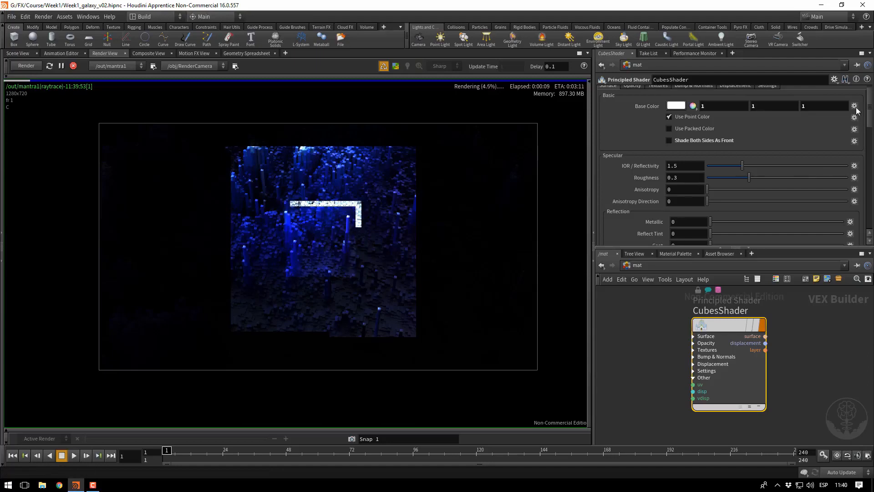
Review the CubesShader surface parameters and set its specular roughness to 0.1.
{"action": "scroll", "coordinate": [870, 110], "scroll_direction": "down", "scroll_amount": 1}
{"action": "scroll", "coordinate": [870, 109], "scroll_direction": "up", "scroll_amount": 1}
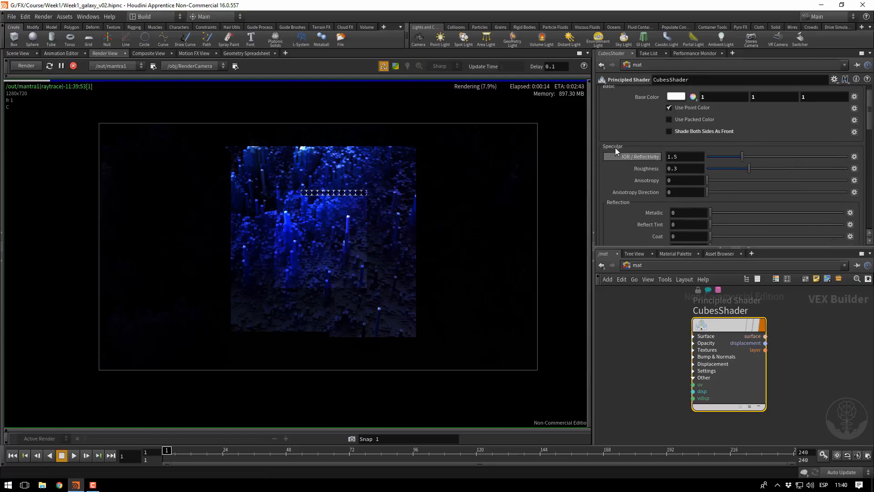
{"action": "scroll", "coordinate": [637, 200], "scroll_direction": "down", "scroll_amount": 4}
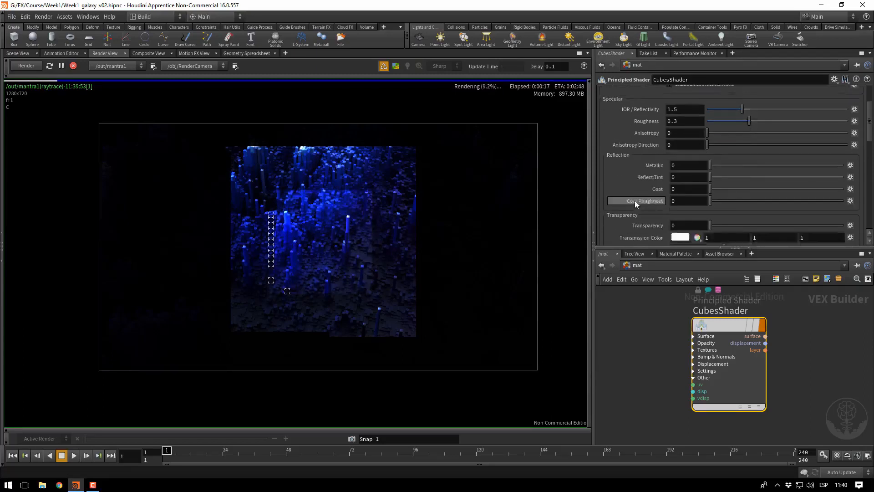
{"action": "scroll", "coordinate": [637, 202], "scroll_direction": "down", "scroll_amount": 3}
{"action": "scroll", "coordinate": [636, 213], "scroll_direction": "up", "scroll_amount": 6}
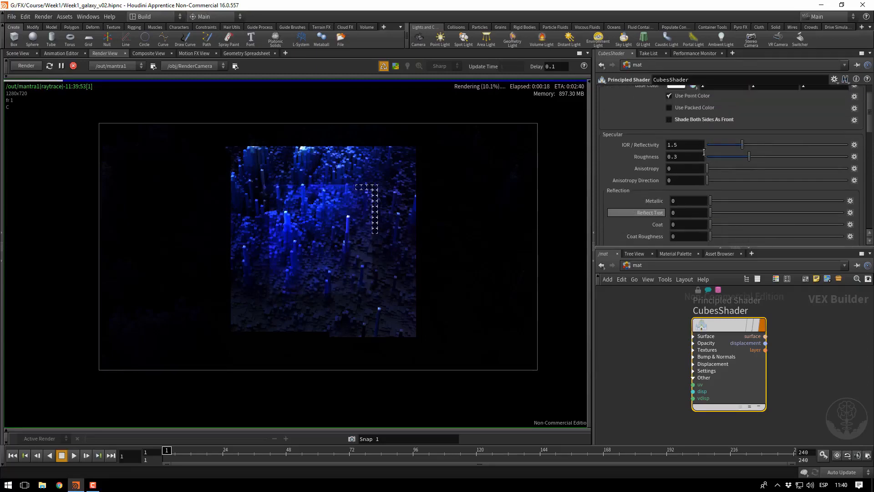
{"action": "left_click_drag", "start_coordinate": [688, 161], "coordinate": [635, 160]}
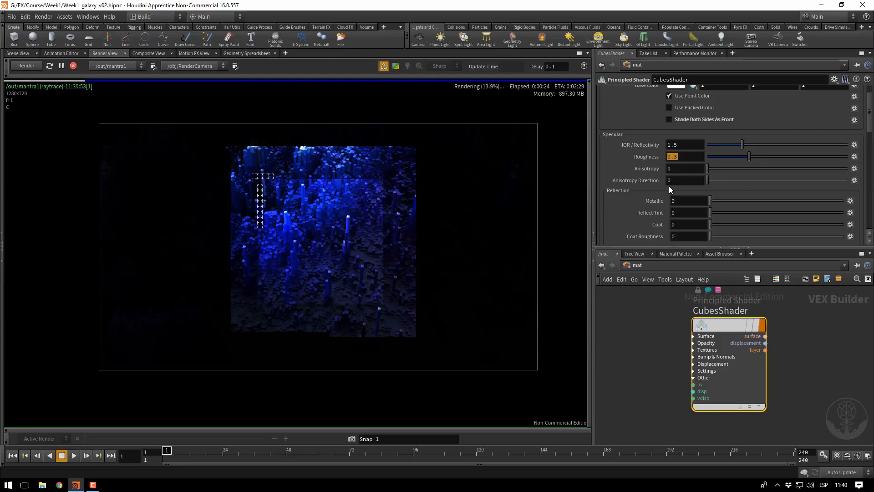
{"action": "type", "text": "0.1"}
{"action": "key", "text": "Return"}
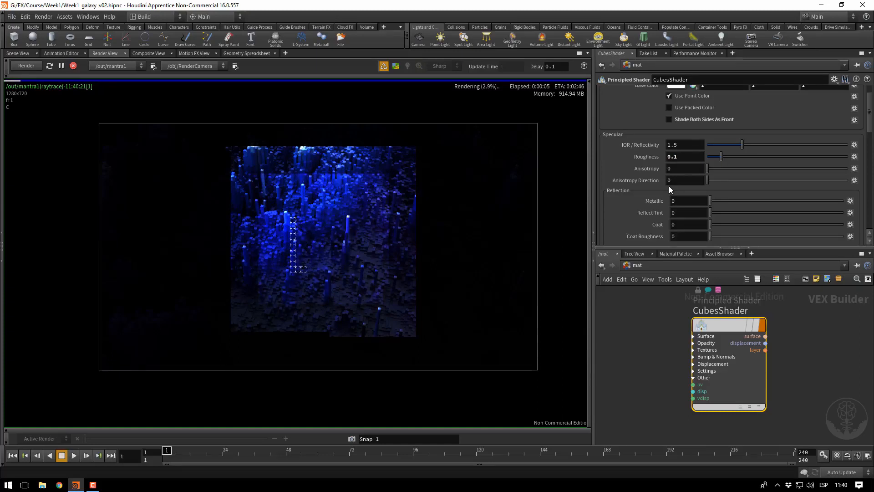
Switch from the /mat network back to the obj network.
{"action": "left_click", "coordinate": [643, 268]}
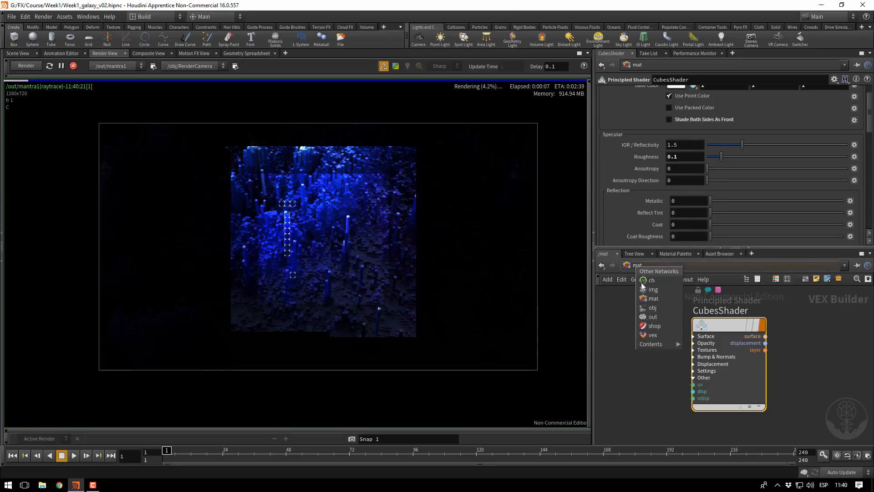
{"action": "left_click", "coordinate": [652, 308]}
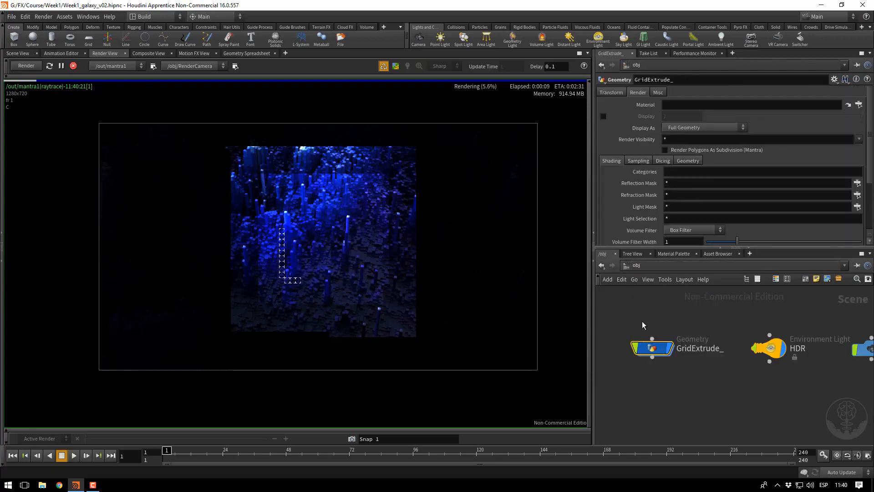